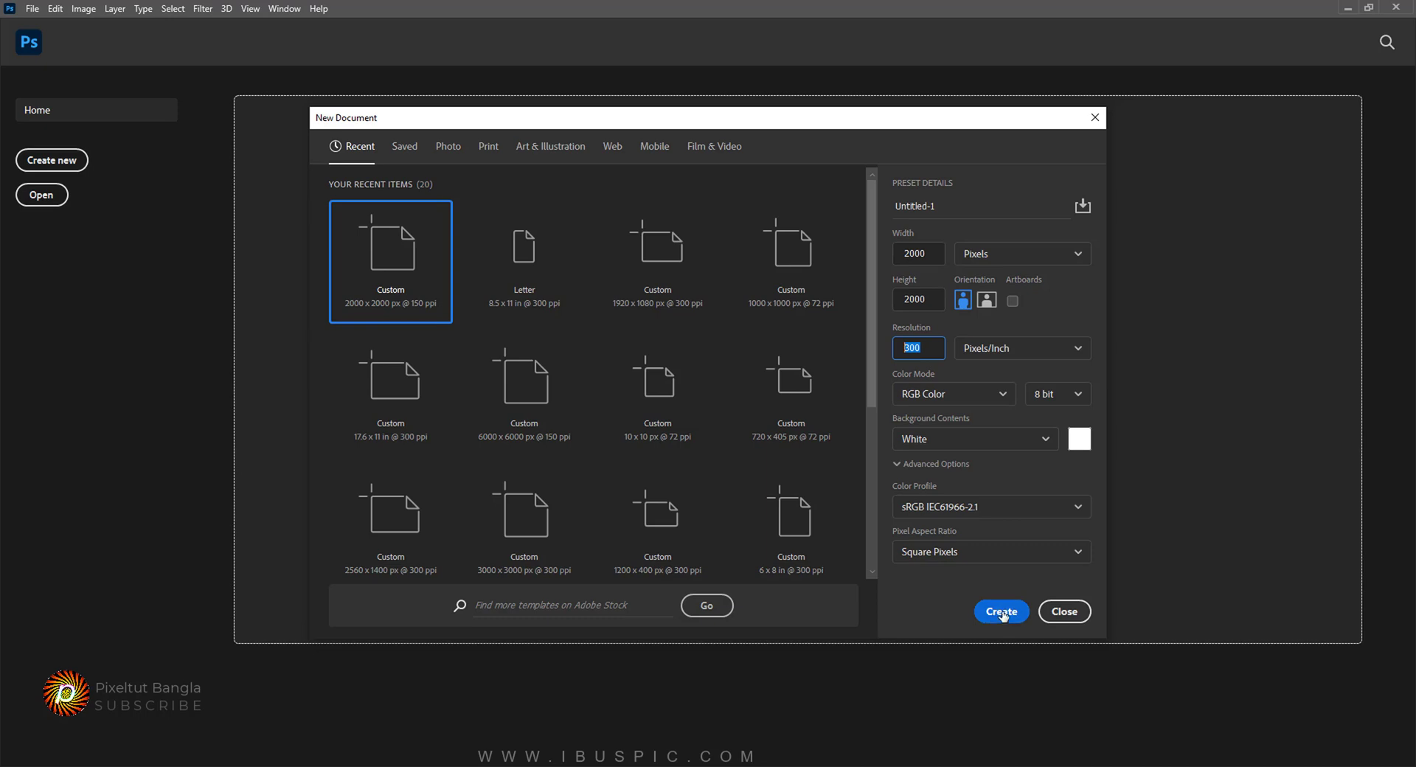
Step: Create a 2000 × 2000 px RGB document at 300 pixels/inch with a white background
left_click(1002, 612)
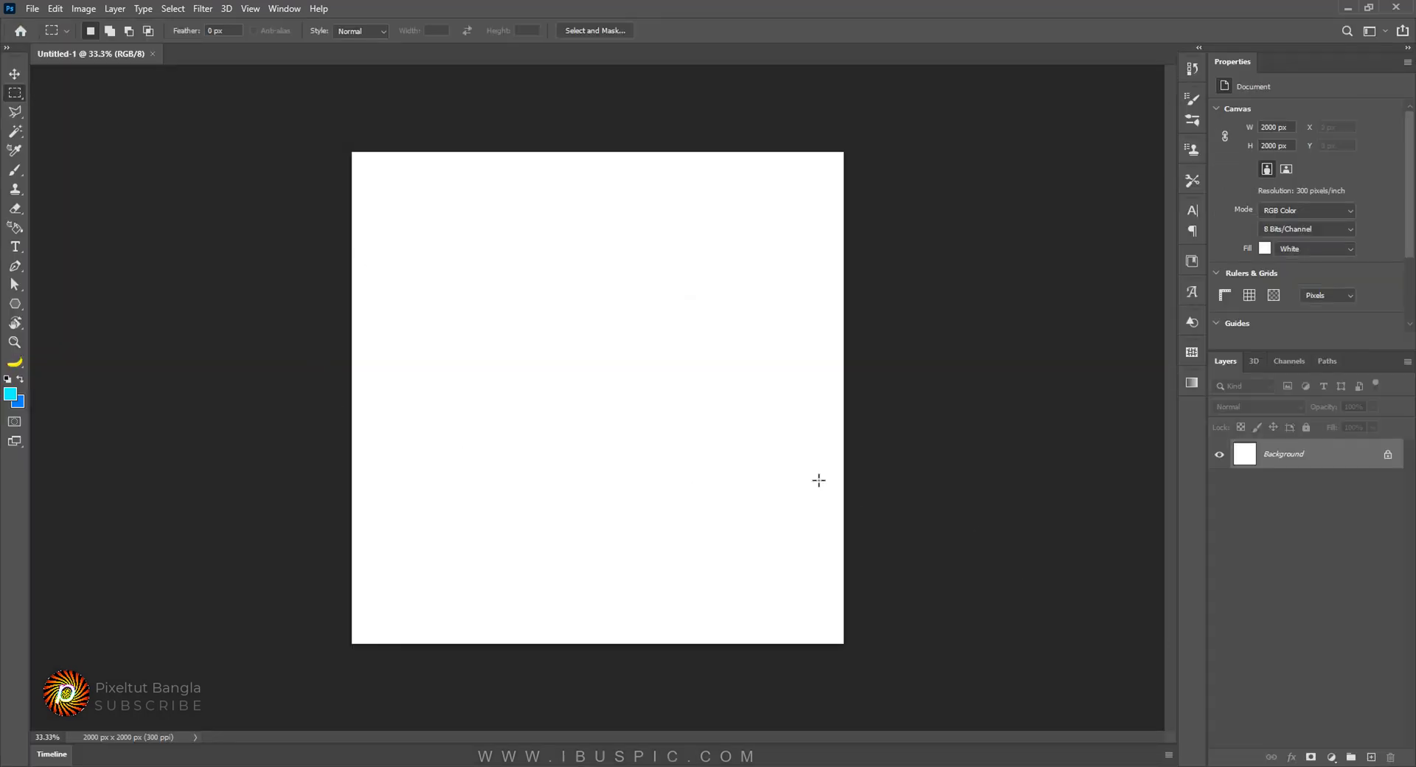
scroll(1017, 575, "up", 1)
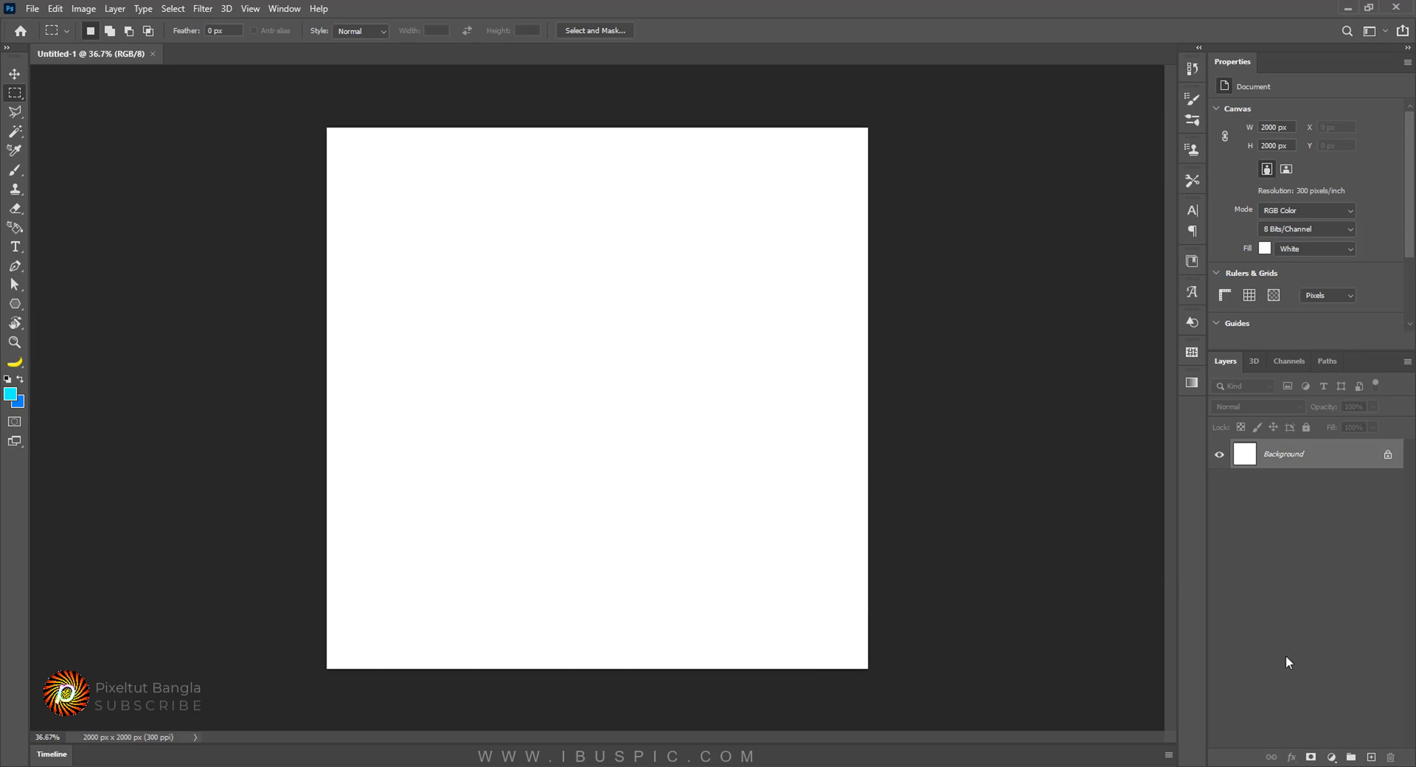
Step: Add a Solid Color fill layer above the background in dark blue, hex 024c86
left_click(1332, 758)
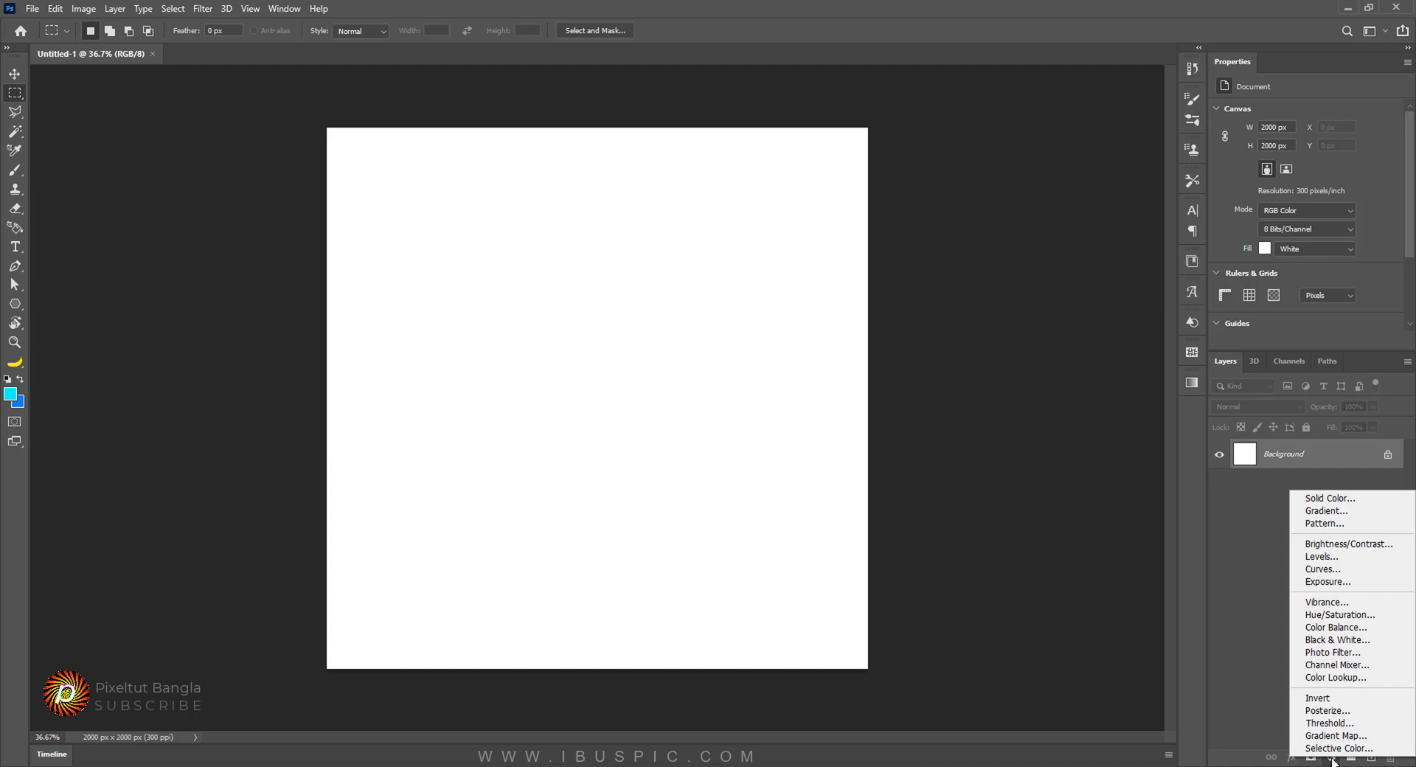
left_click(1365, 500)
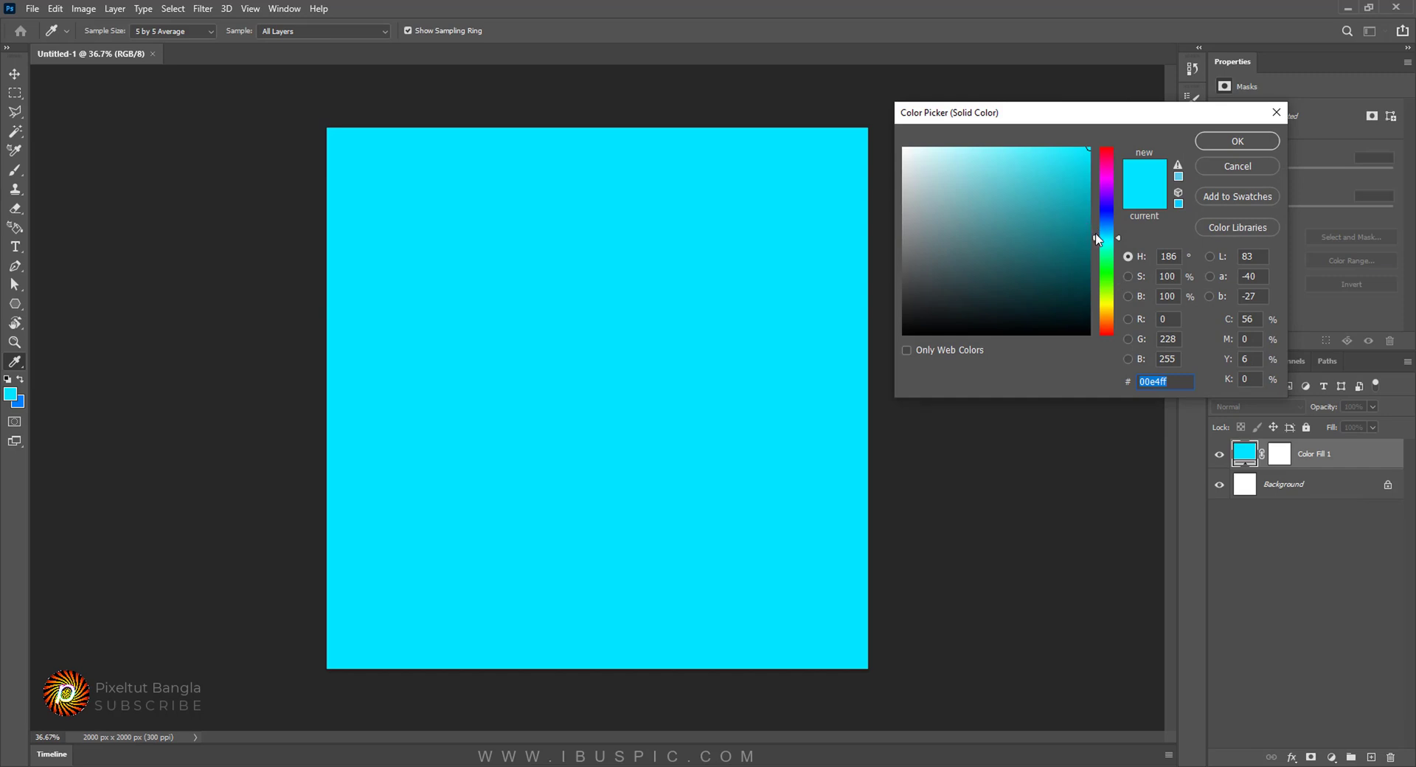
left_click(1095, 221)
left_click(1085, 234)
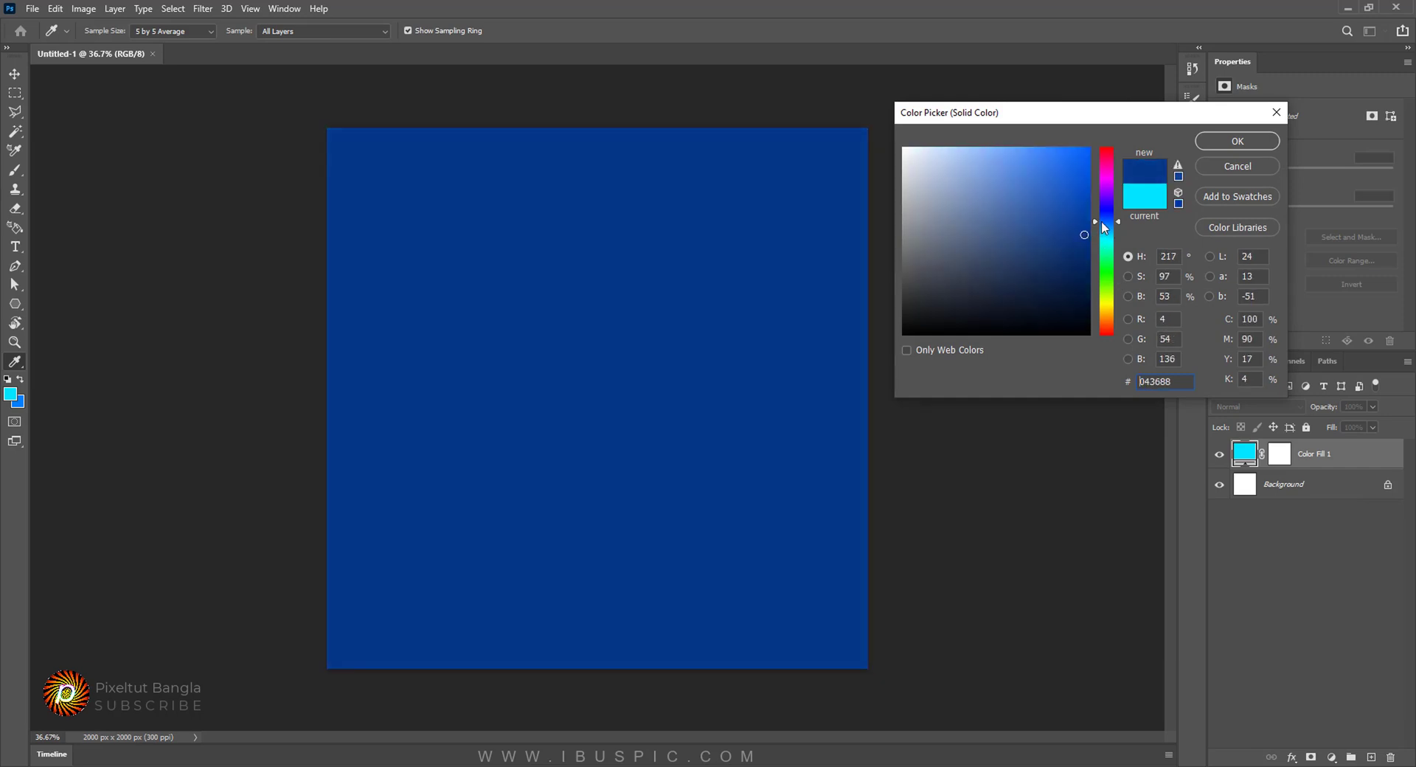
left_click_drag(1100, 224, 1095, 231)
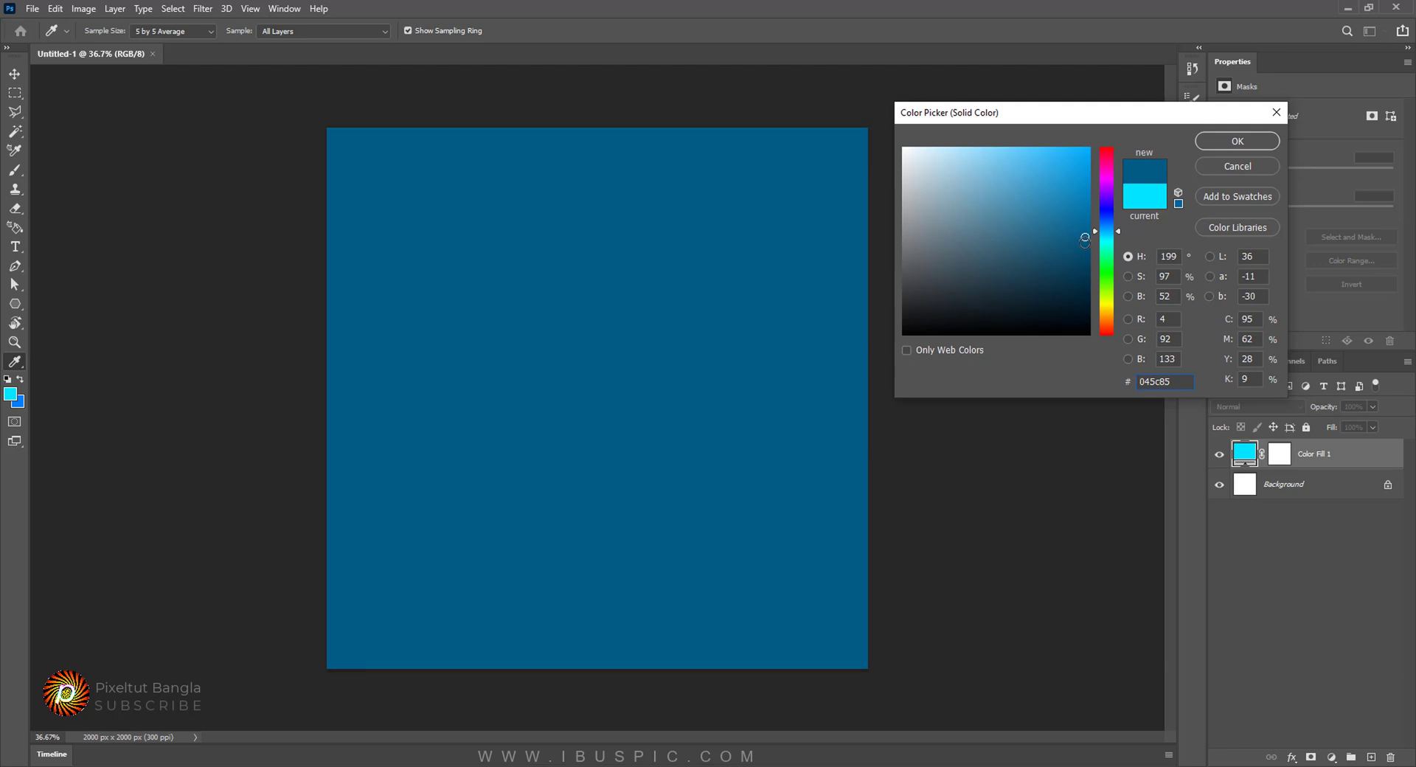
left_click(1084, 243)
left_click_drag(1097, 230, 1089, 238)
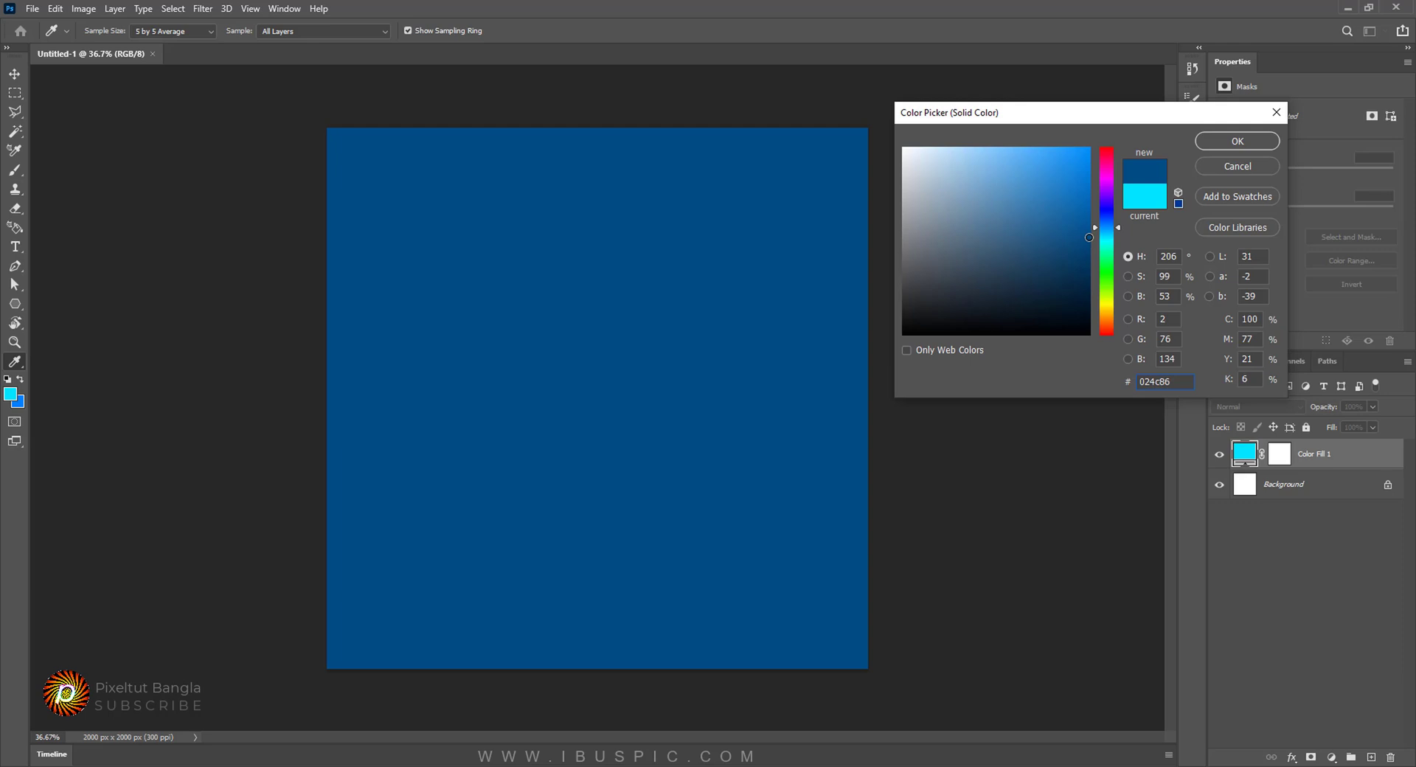
double_click(1155, 382)
left_click(1243, 143)
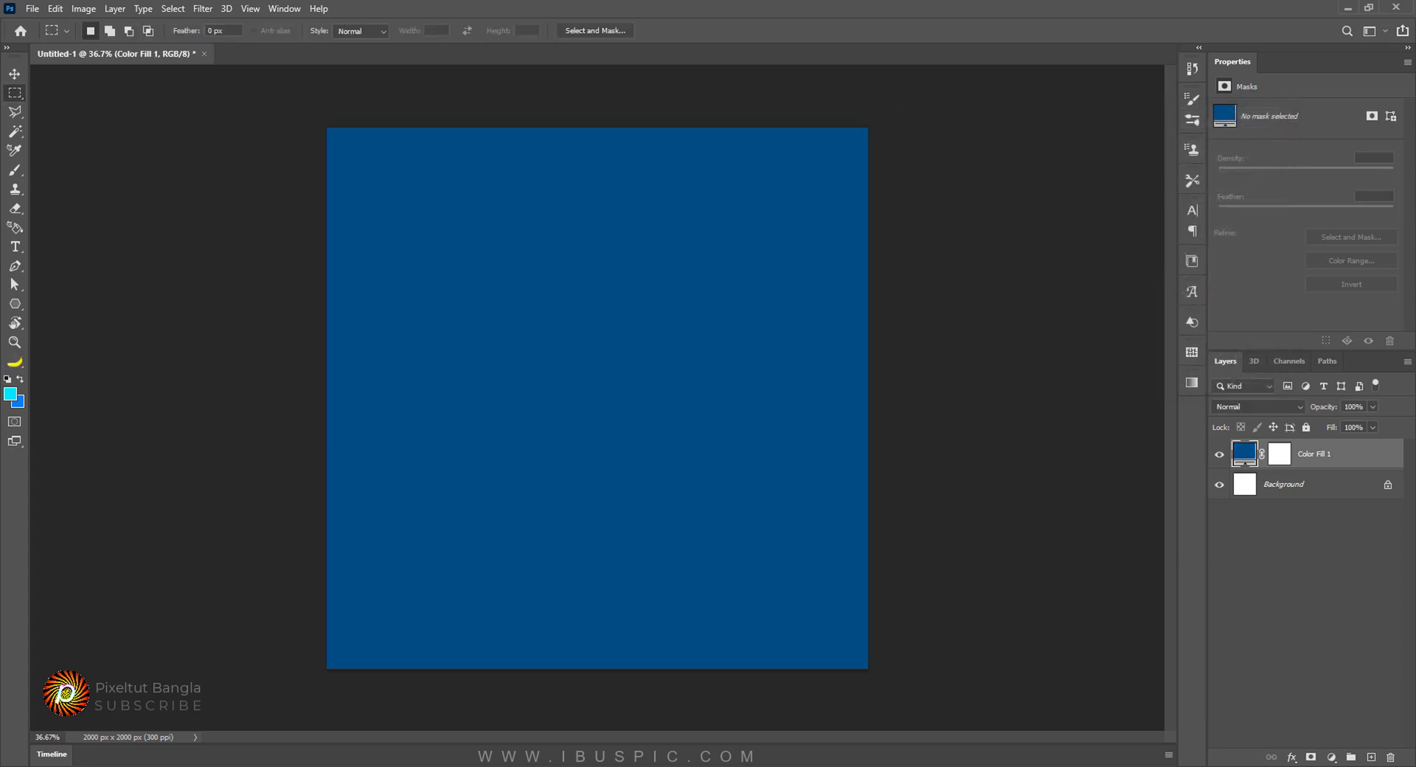
Step: Place the marble image pexels-henry-&-co-2341290 above the blue fill and scale it to 14.80% so it covers the canvas
left_click(1371, 758)
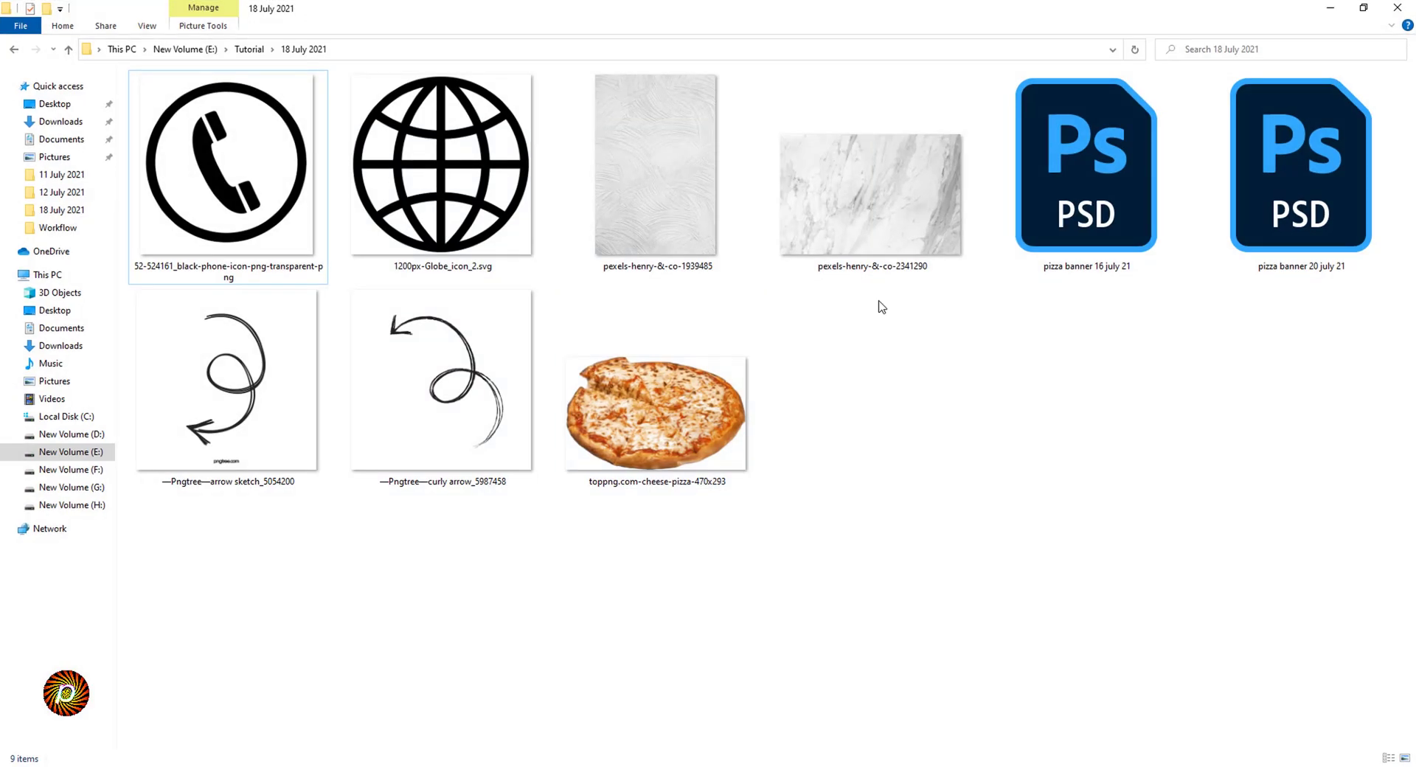
left_click(878, 262)
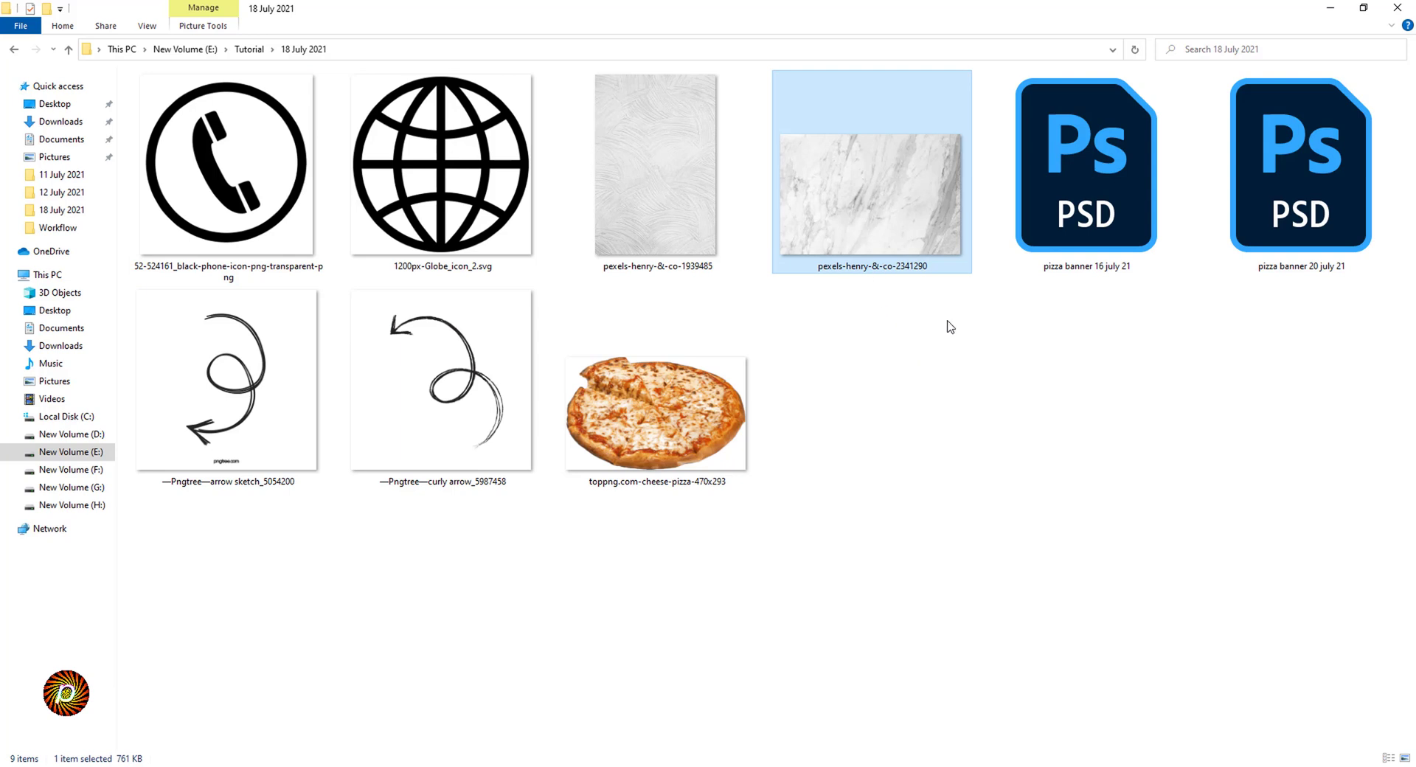
left_click_drag(907, 222, 599, 415)
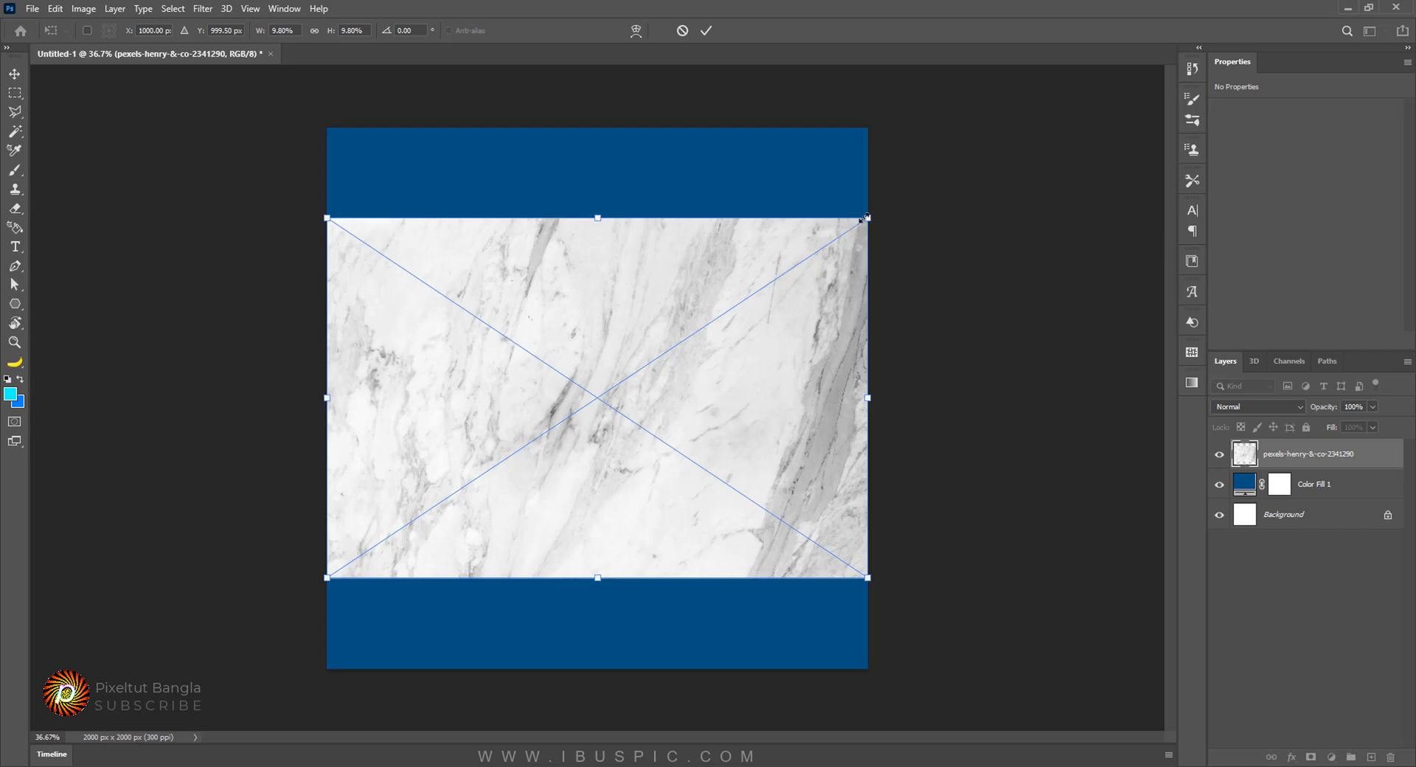
left_click_drag(867, 218, 985, 101)
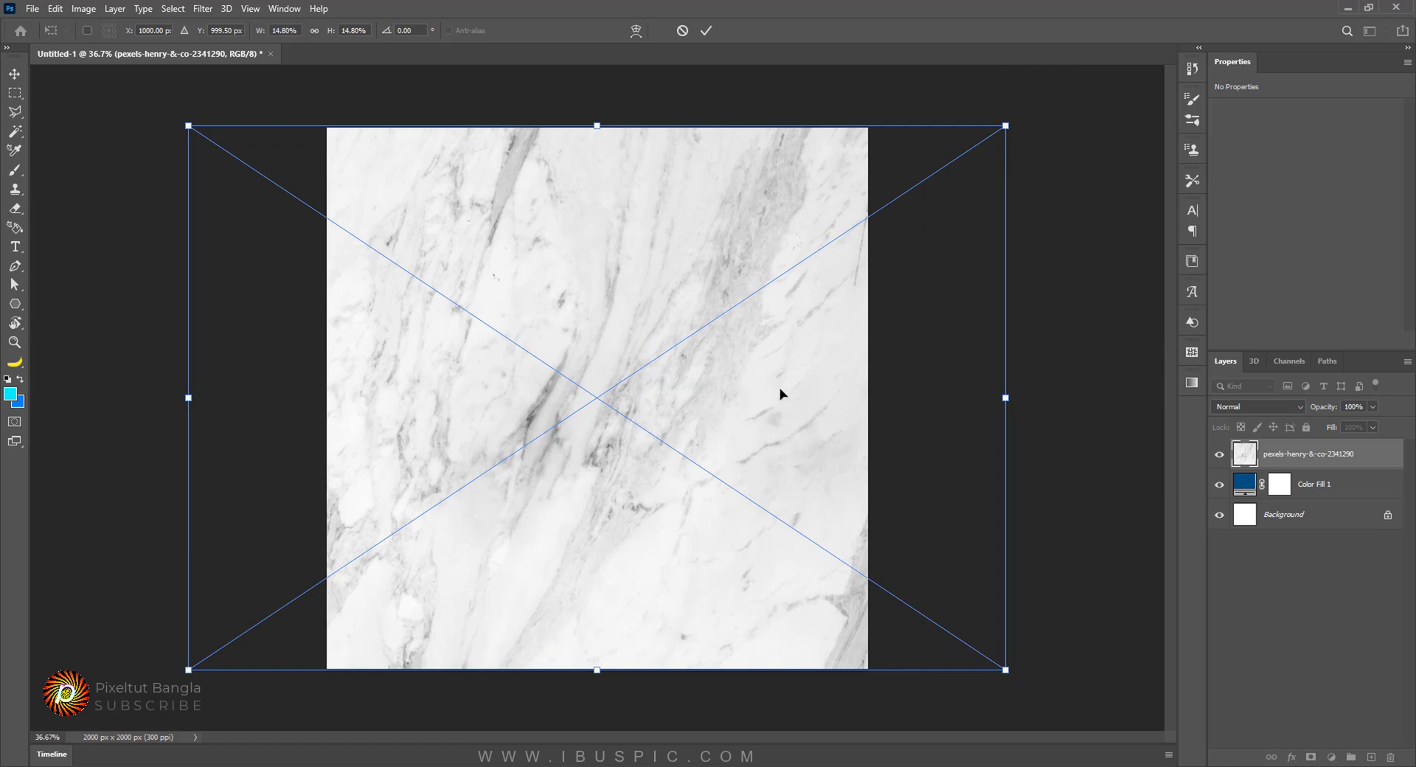
key("Return")
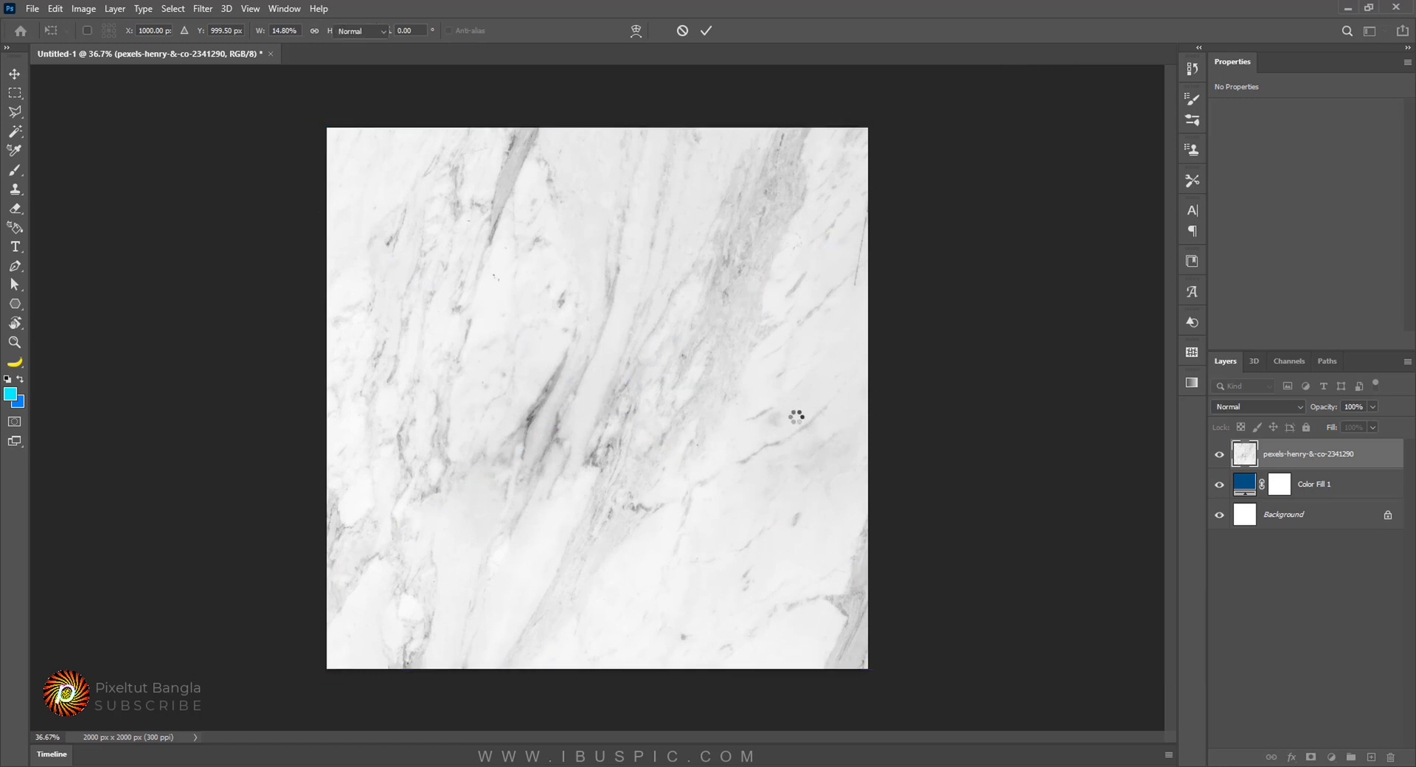
key("m")
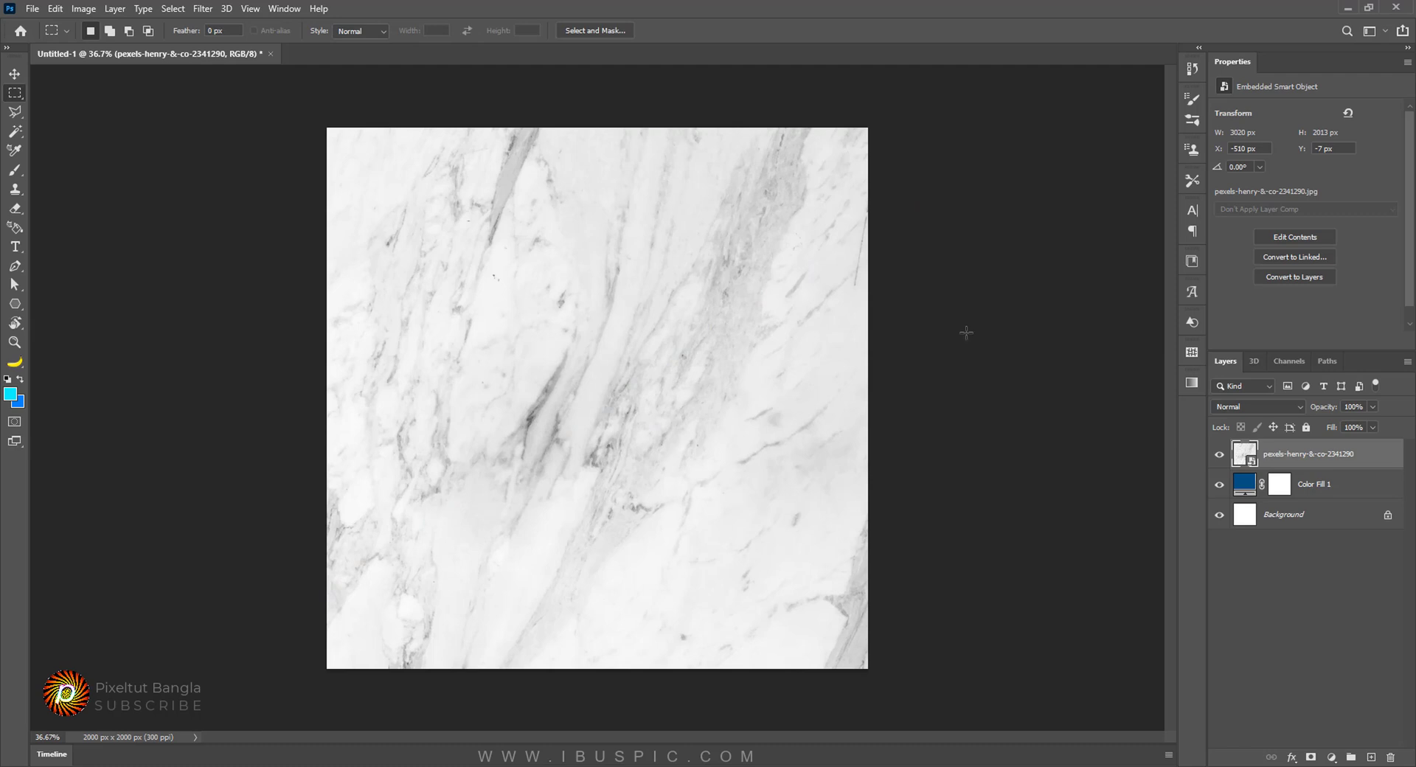
Step: Set the marble texture layer's blend mode to Multiply
left_click(1264, 404)
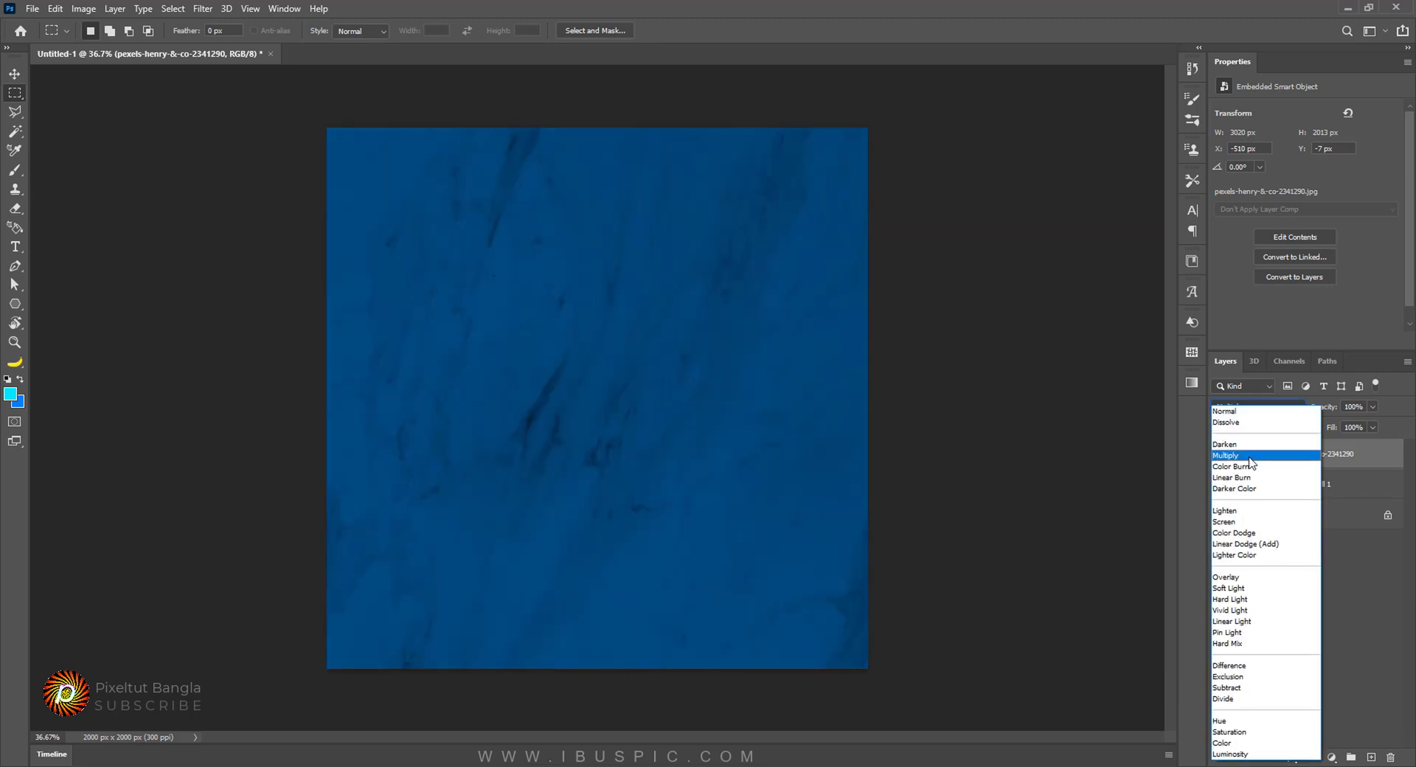
left_click(1251, 457)
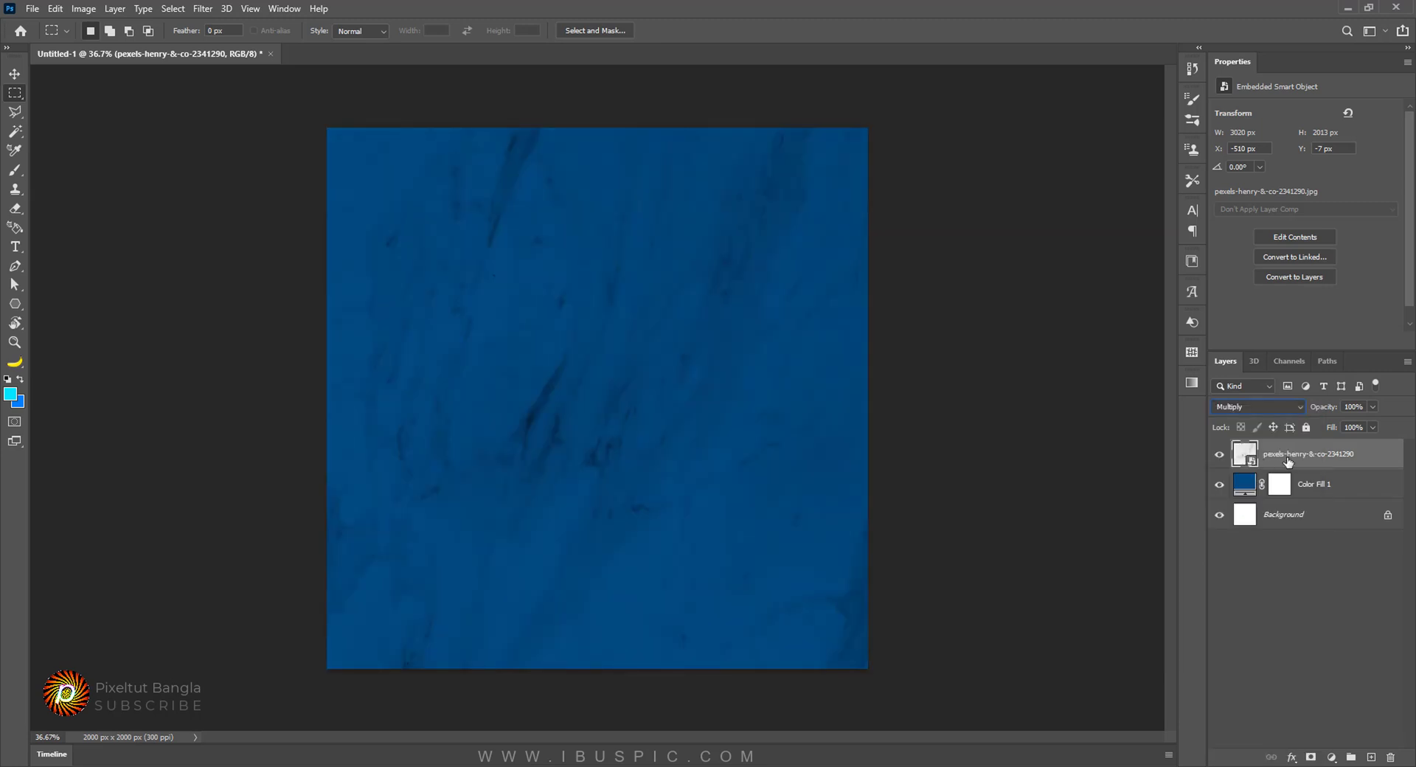
Step: Place the image toppng.com-cheese-pizza-470x293 from the 18 July 2021 folder on top of the marble texture
left_click(15, 76)
scroll(172, 297, "up", 1)
left_click(1371, 758)
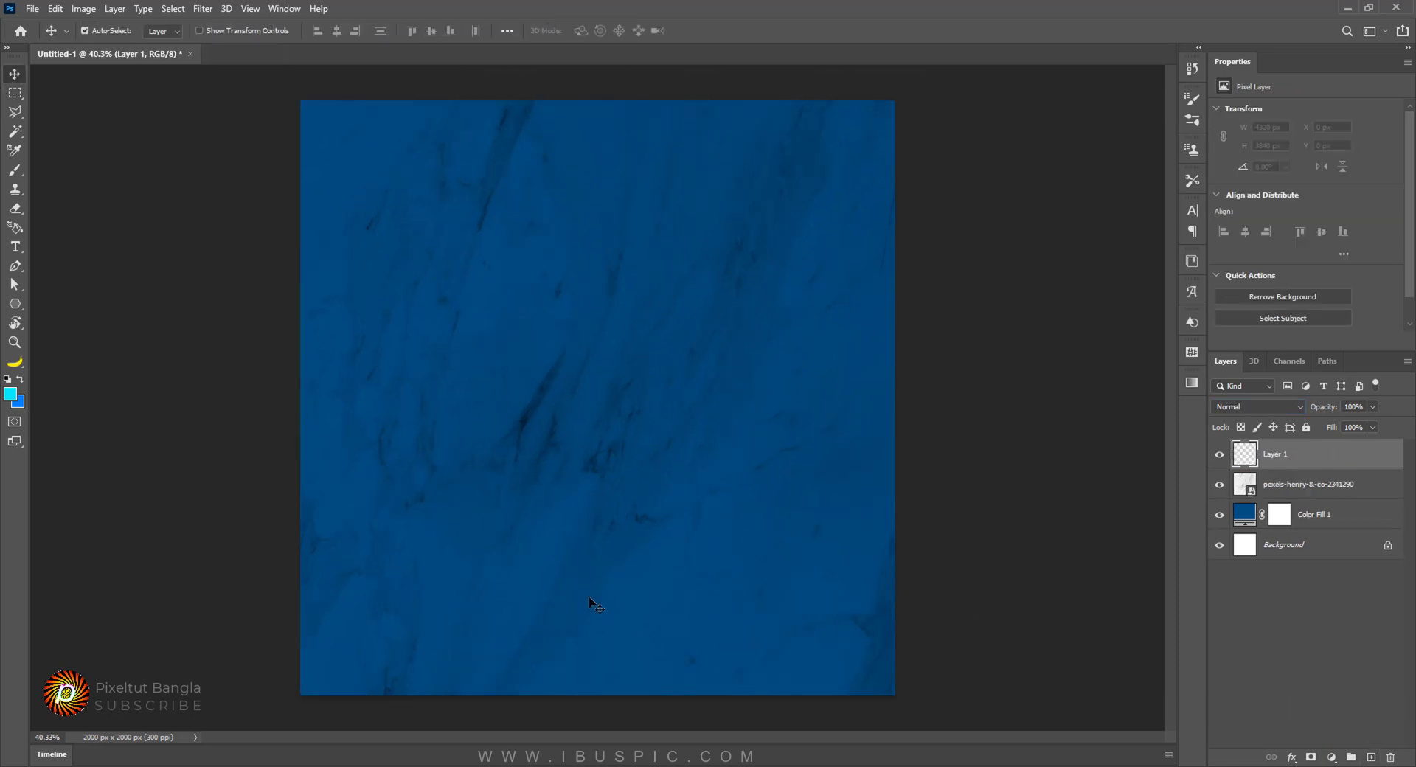
left_click(429, 765)
left_click(660, 414)
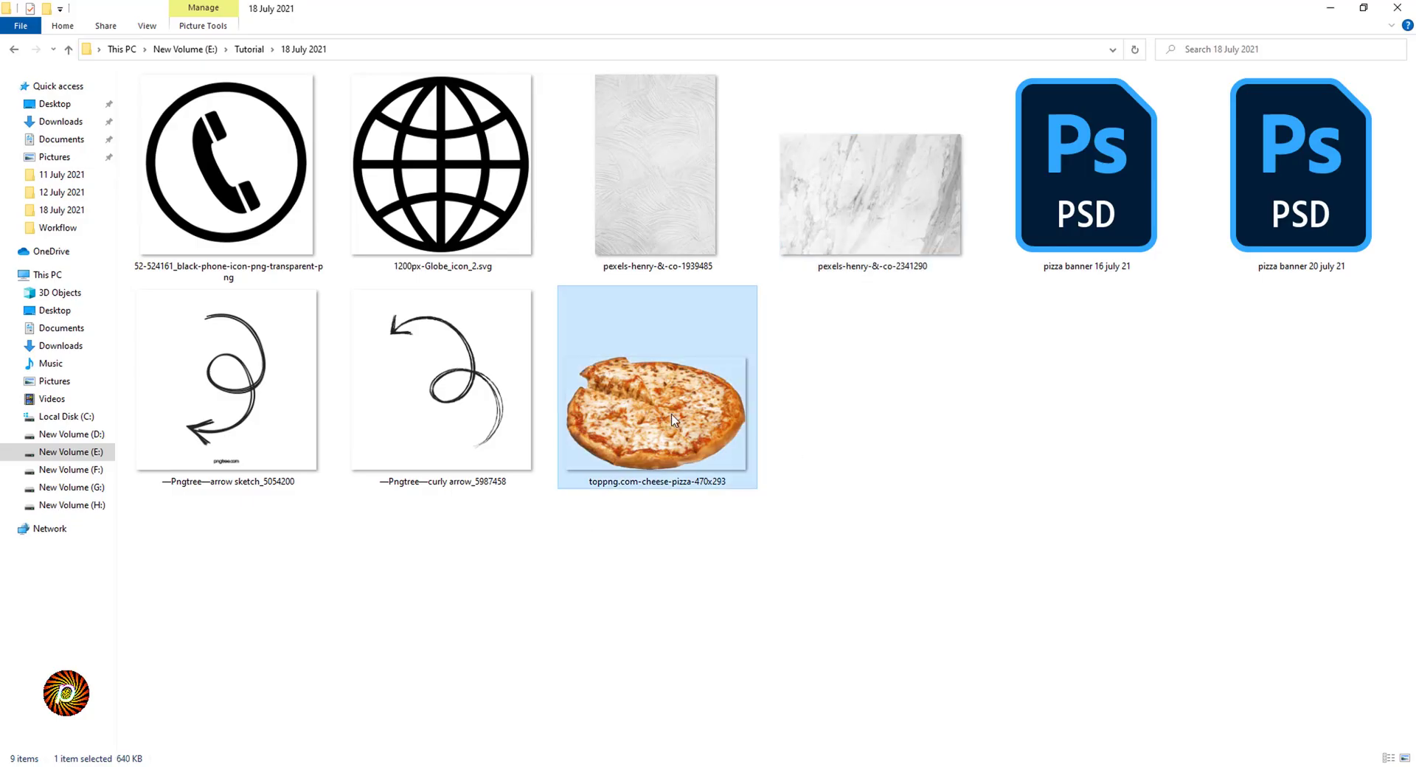
left_click_drag(684, 417, 579, 381)
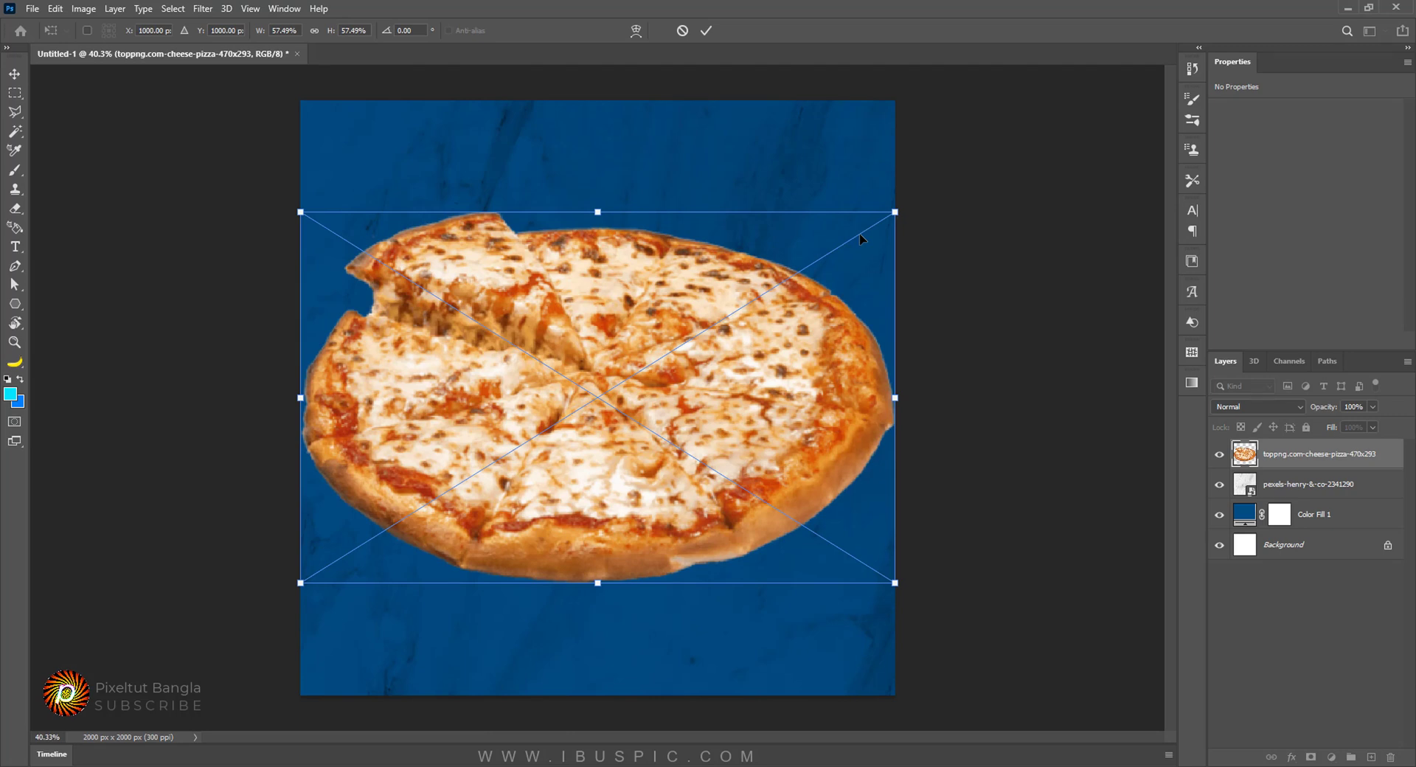
Step: Scale the pizza to about 31.4%, rotate it about 4.2° clockwise, and position it slightly below the canvas centre
left_click_drag(895, 212, 781, 294)
left_click_drag(710, 393, 685, 439)
left_click_drag(758, 360, 767, 352)
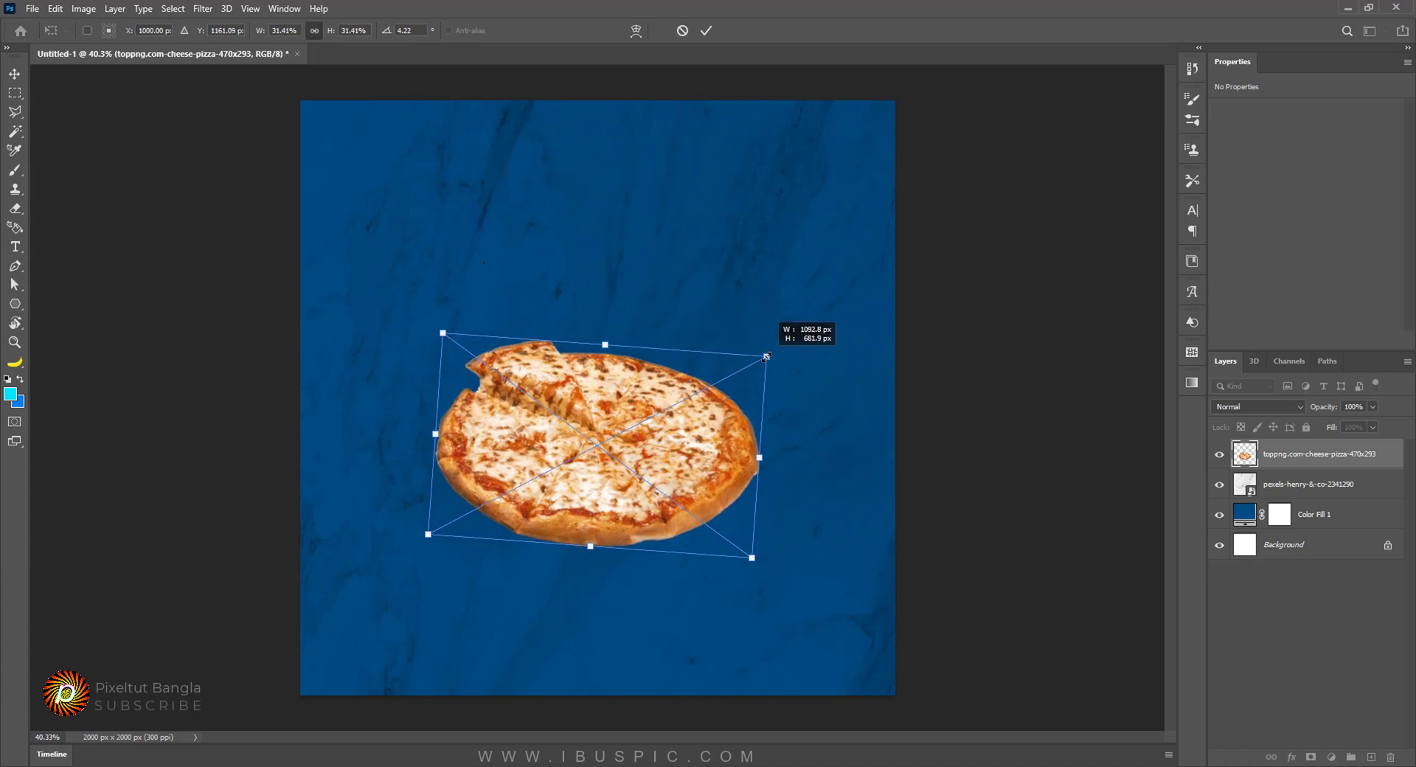
left_click_drag(721, 425, 719, 417)
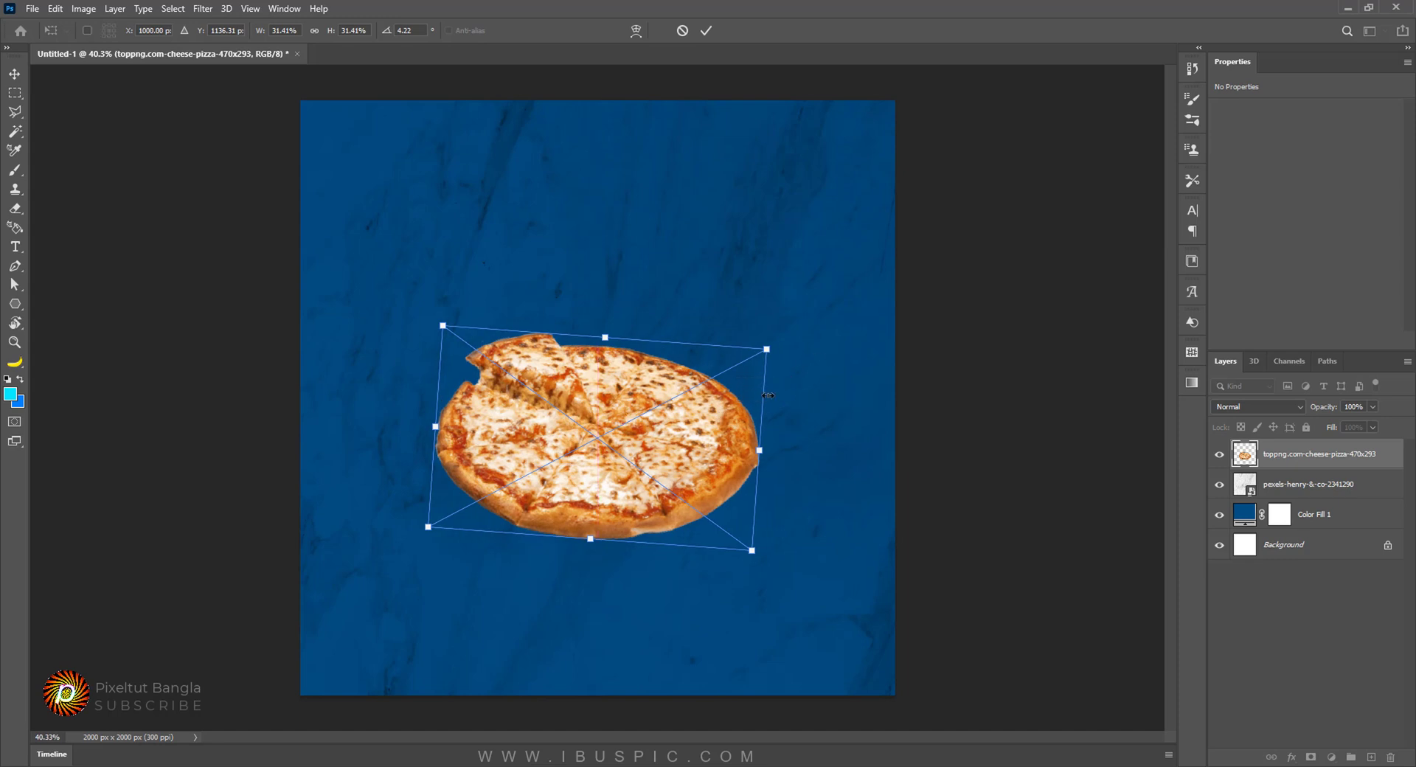
key("Return")
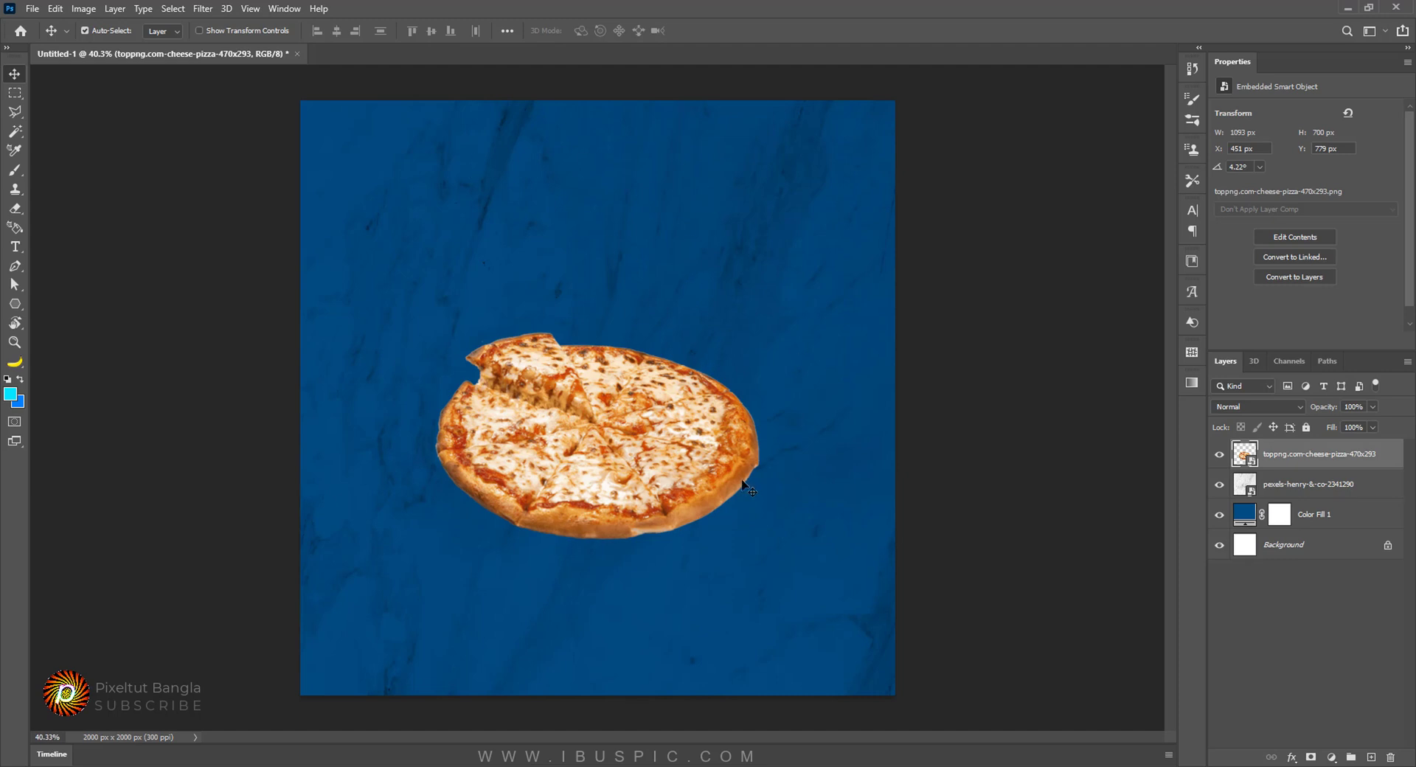
Step: Add the horizontal text PIZZA above the pizza image in the Pizzlat FREE Regular font
left_click(1370, 756)
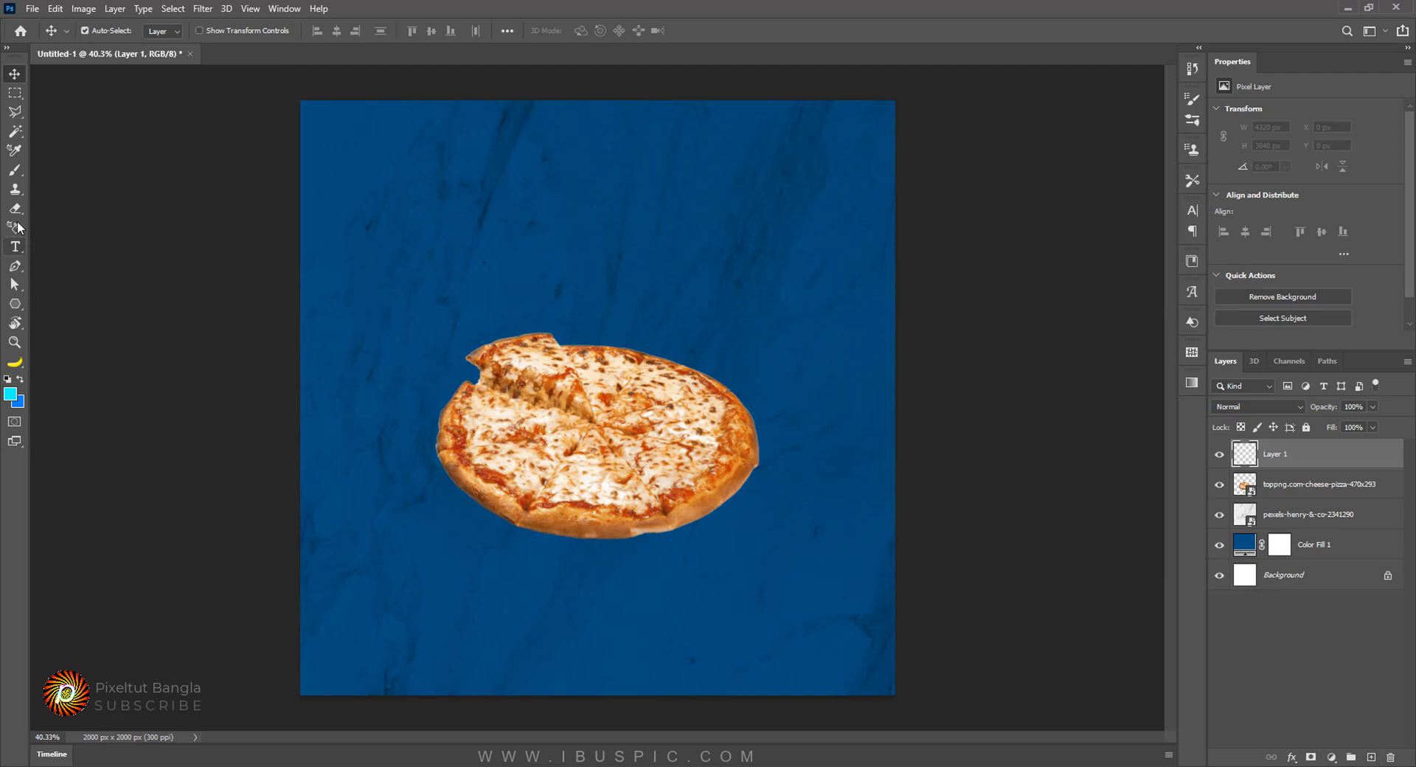
left_click(14, 247)
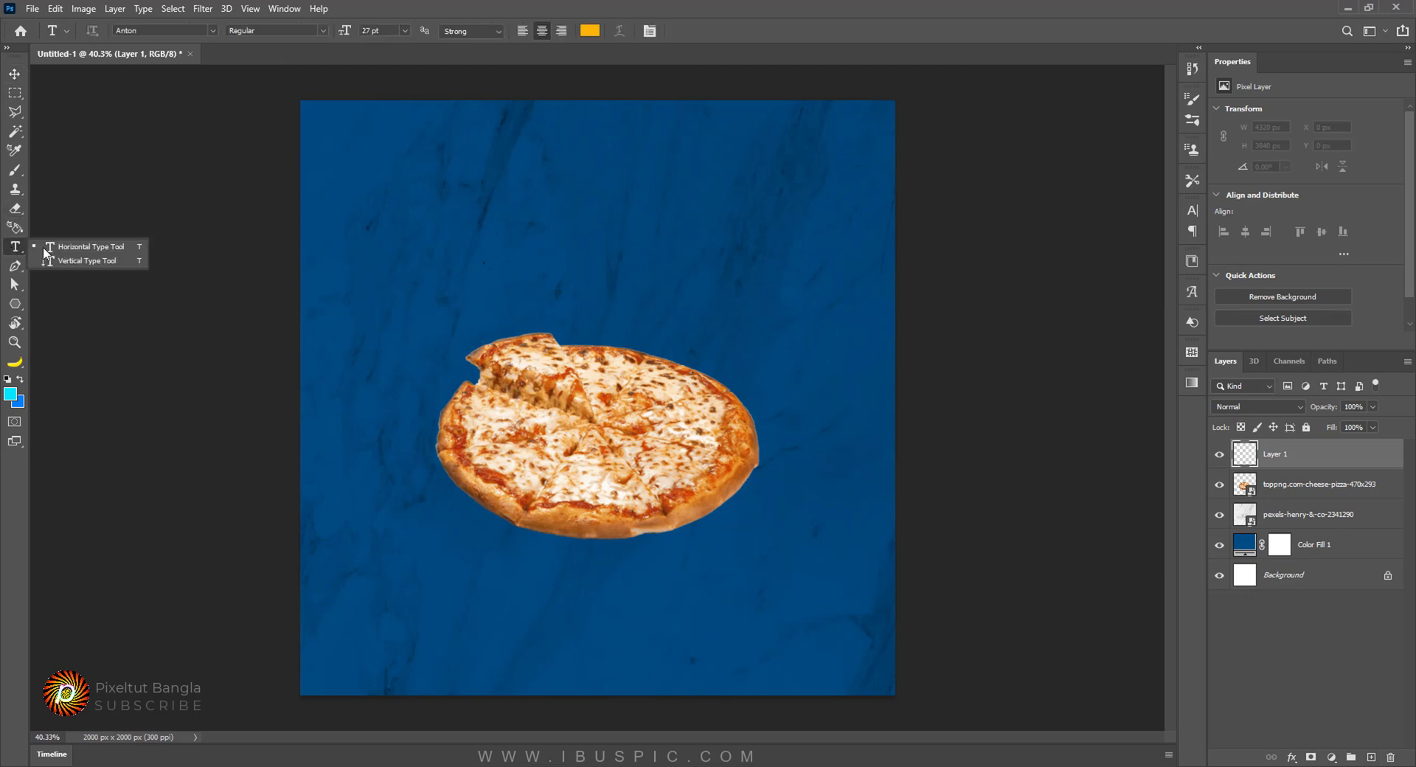
left_click(118, 246)
left_click(520, 243)
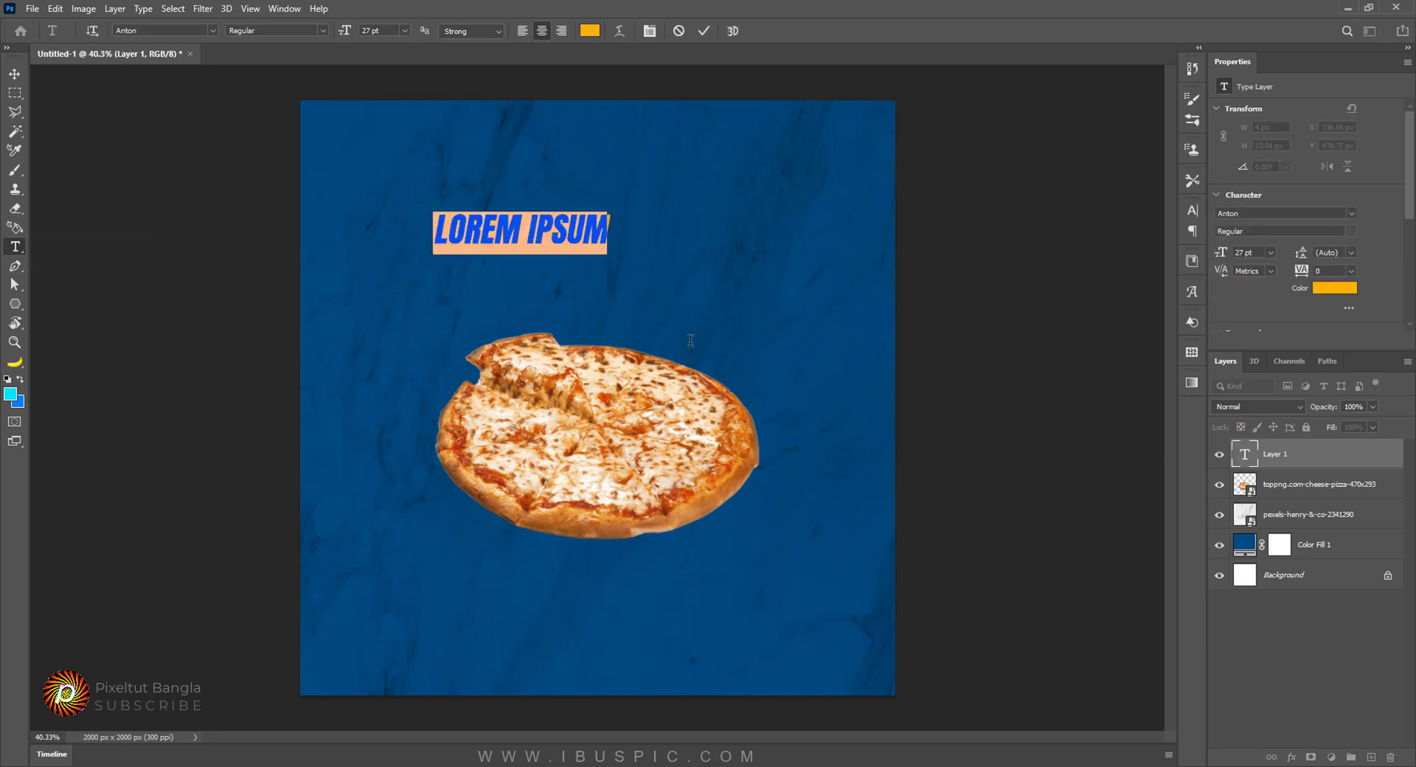
left_click(211, 31)
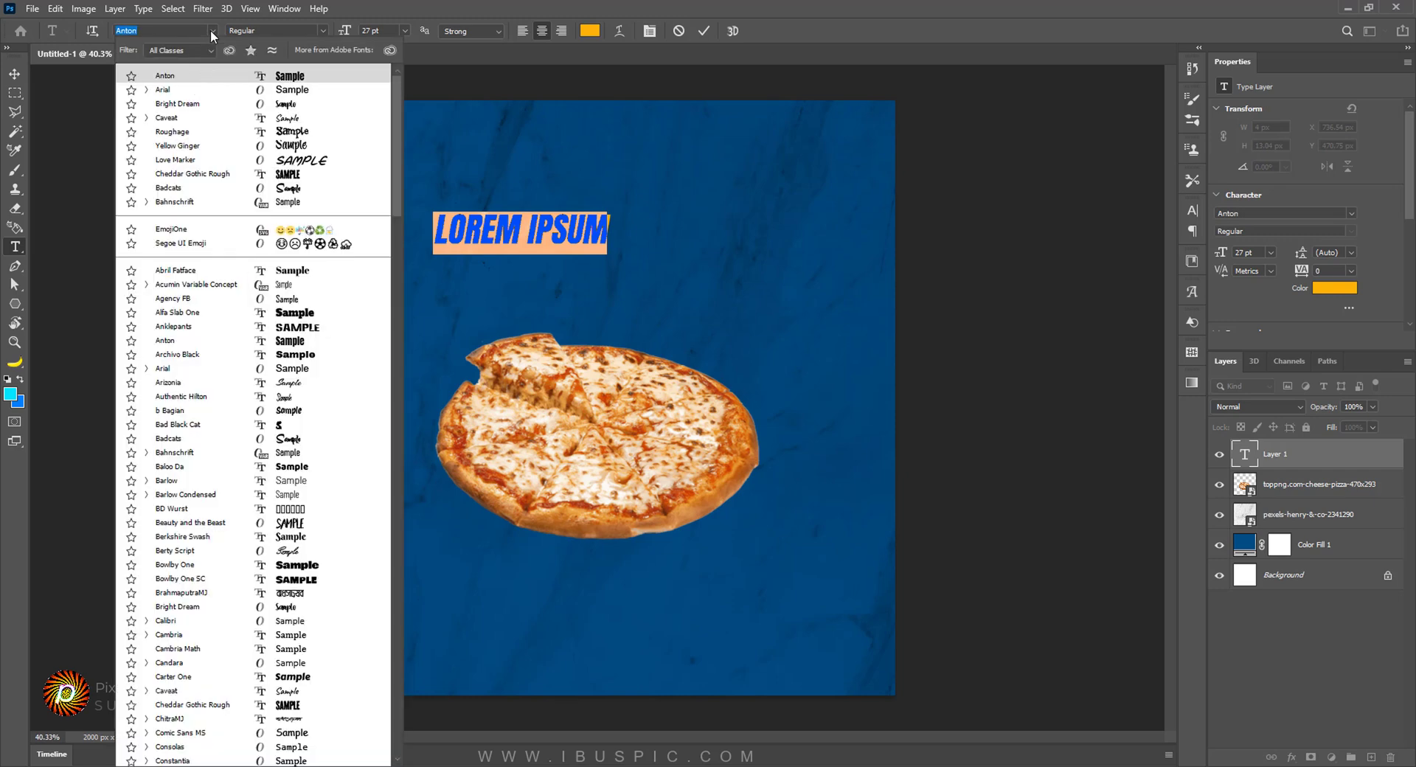
type("pl")
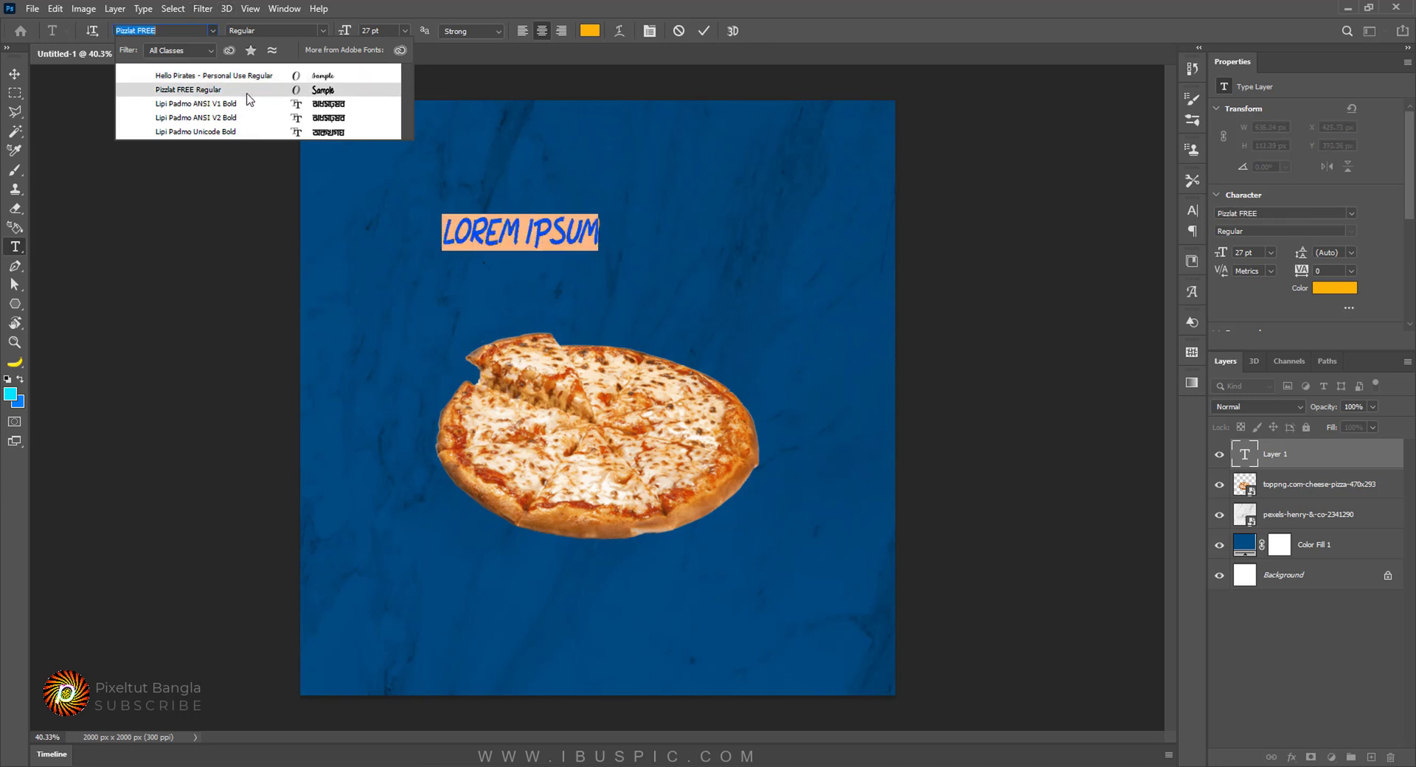
left_click(278, 99)
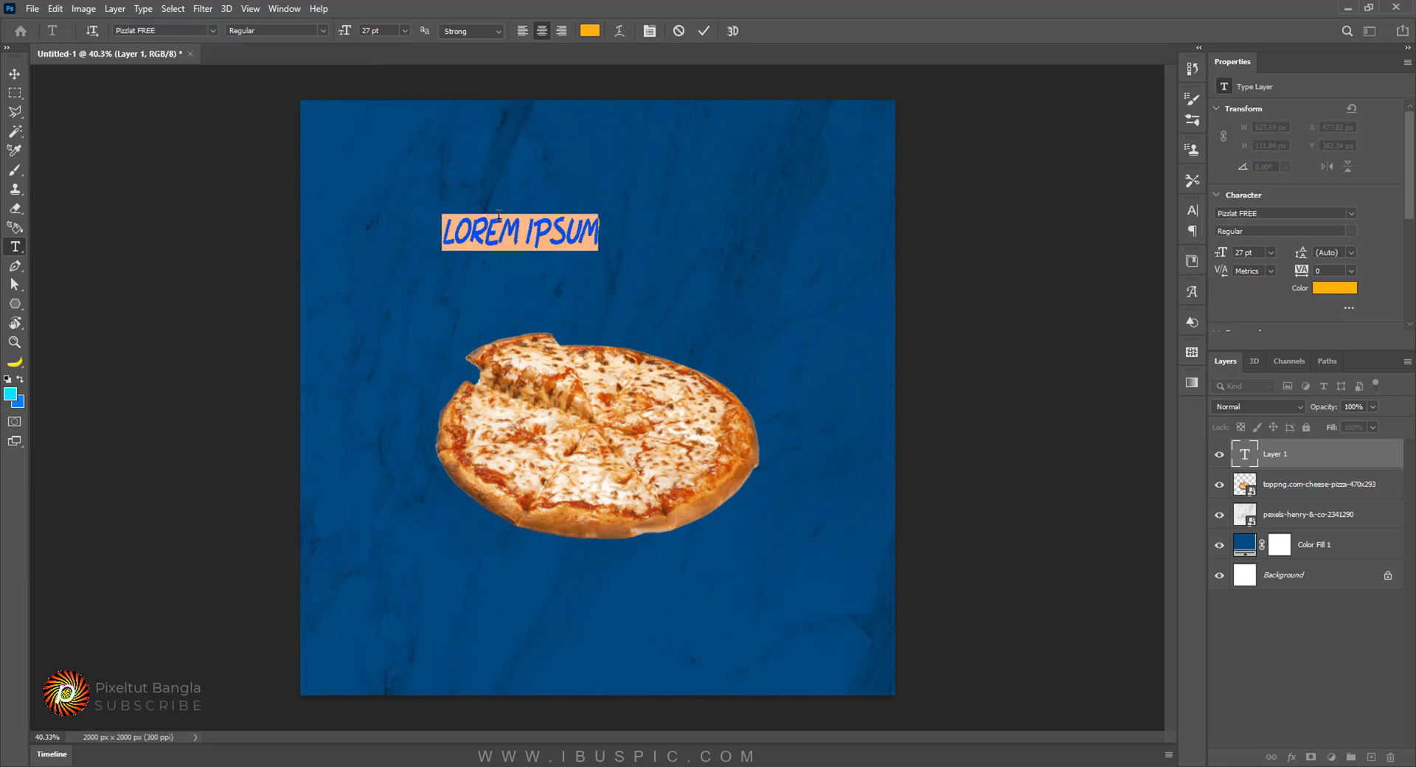
type("PIZZA")
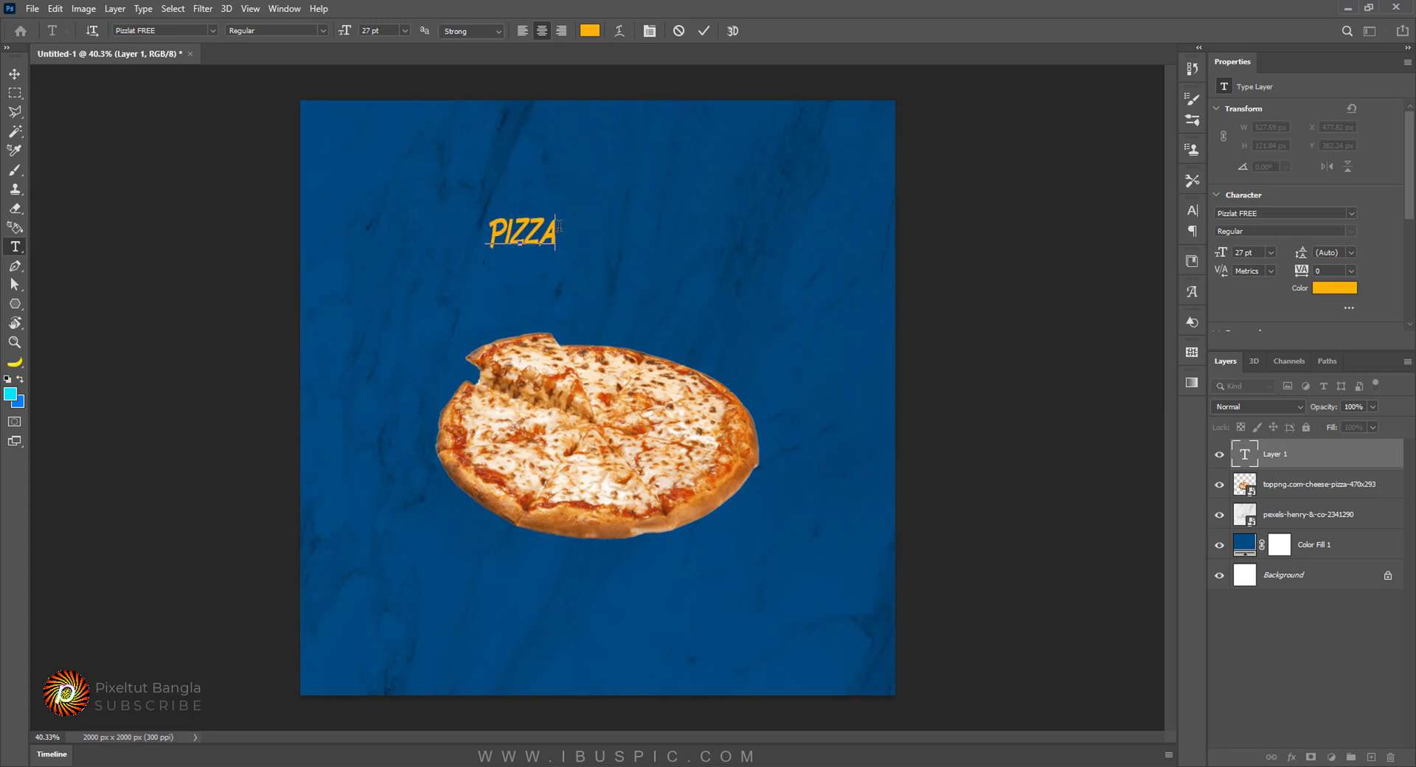
Step: Turn off All Caps for the entire pizza heading so it reads Pizza
key("shift+Left")
key("shift+Left")
key("shift+Left")
key("shift+Left")
key("shift+Left")
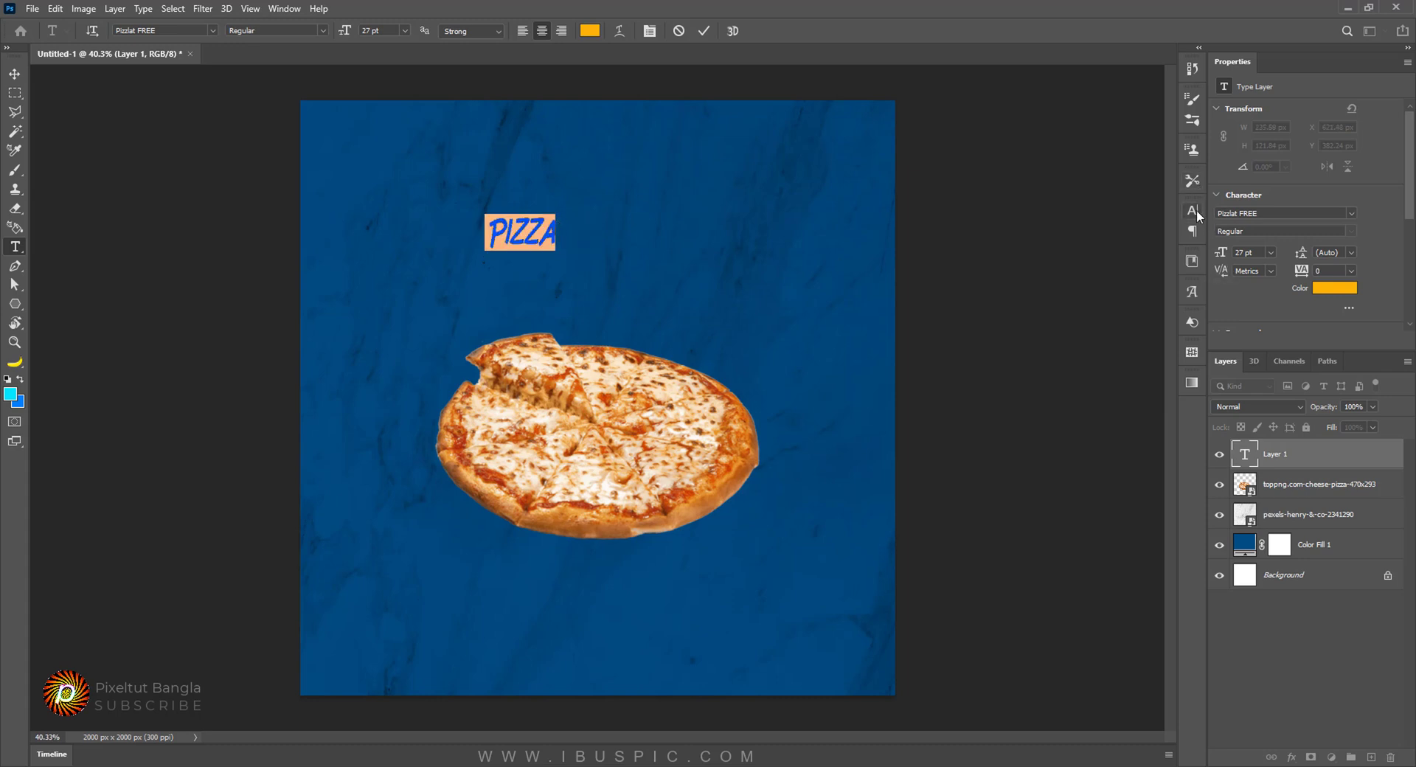
left_click(1196, 209)
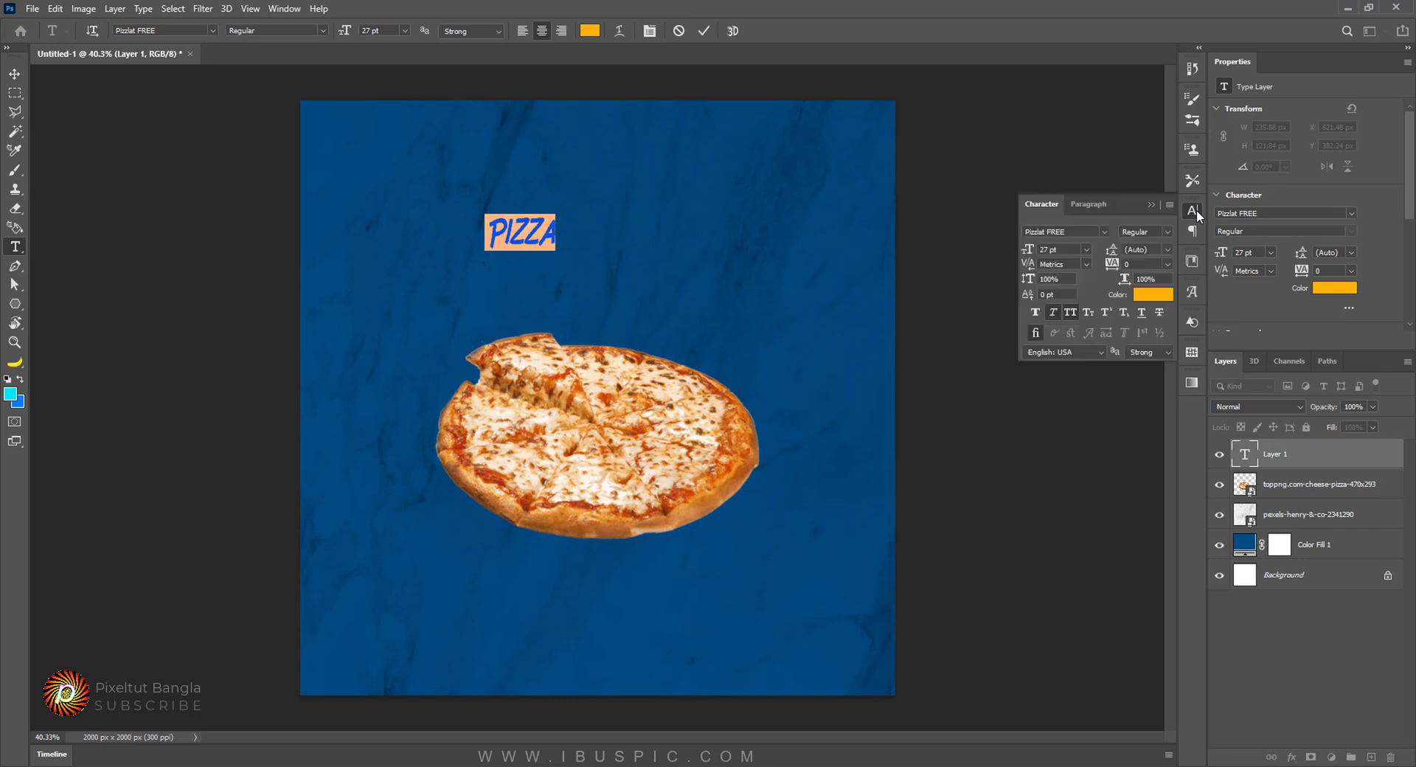
left_click(1070, 313)
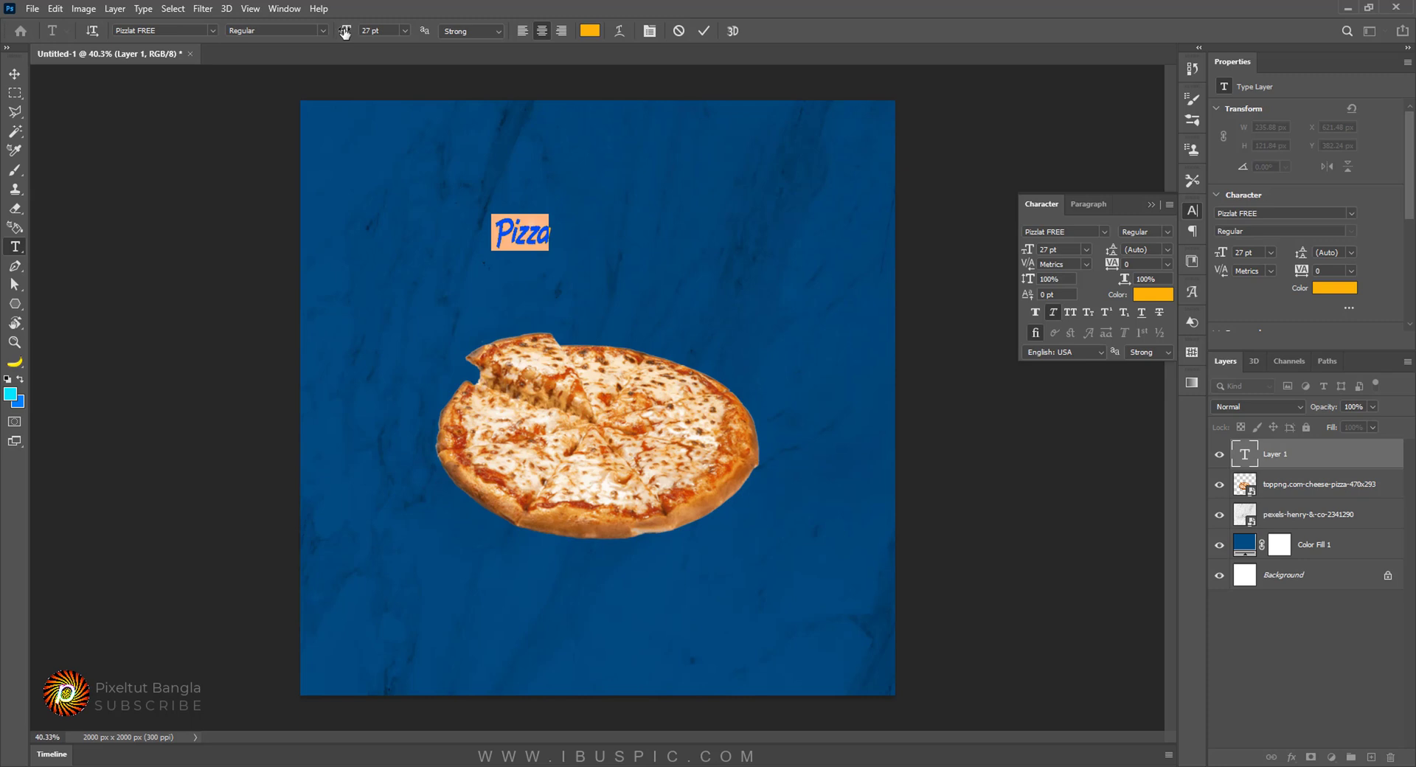
Step: Enlarge the Pizza heading to 98 pt and move it down and to the right, just above the pizza image
left_click_drag(344, 31, 396, 29)
left_click(14, 73)
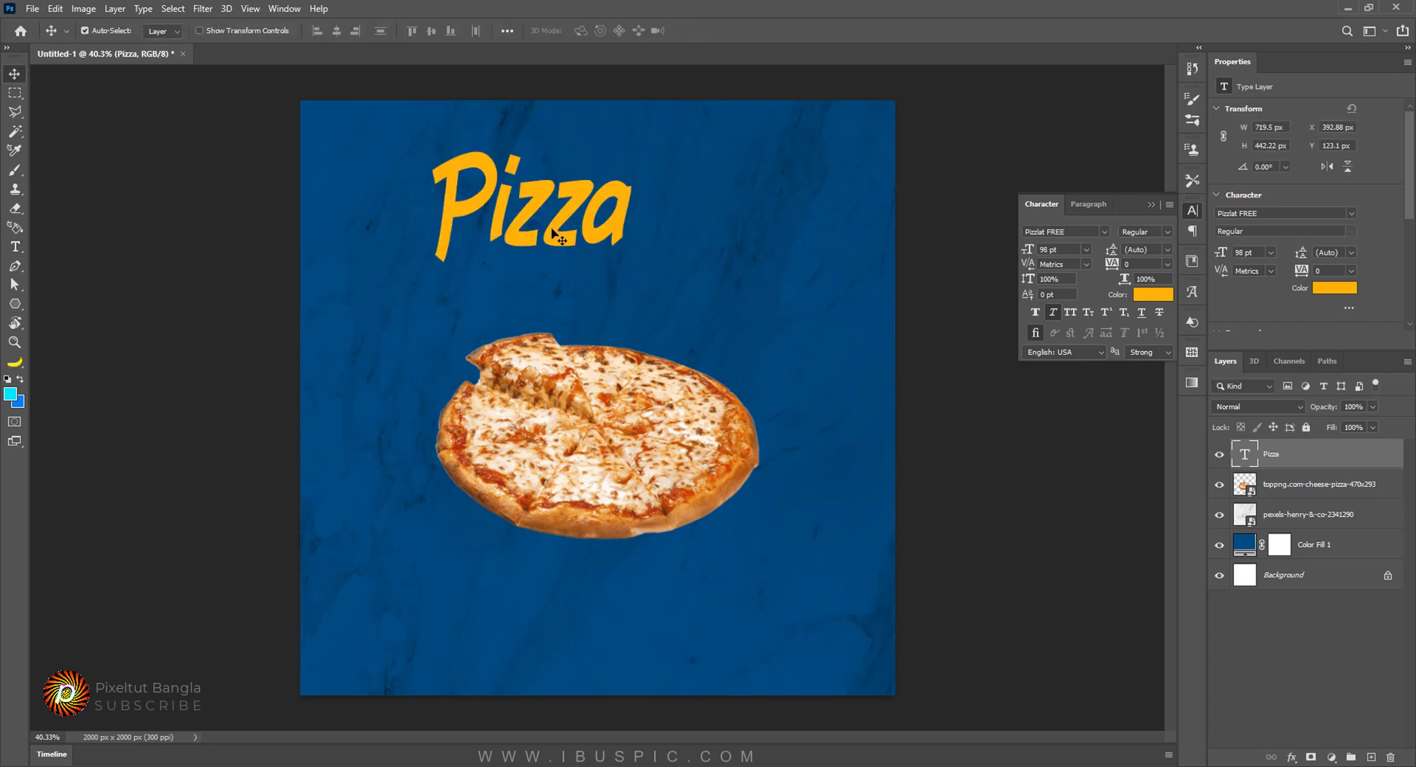
left_click_drag(536, 200, 591, 268)
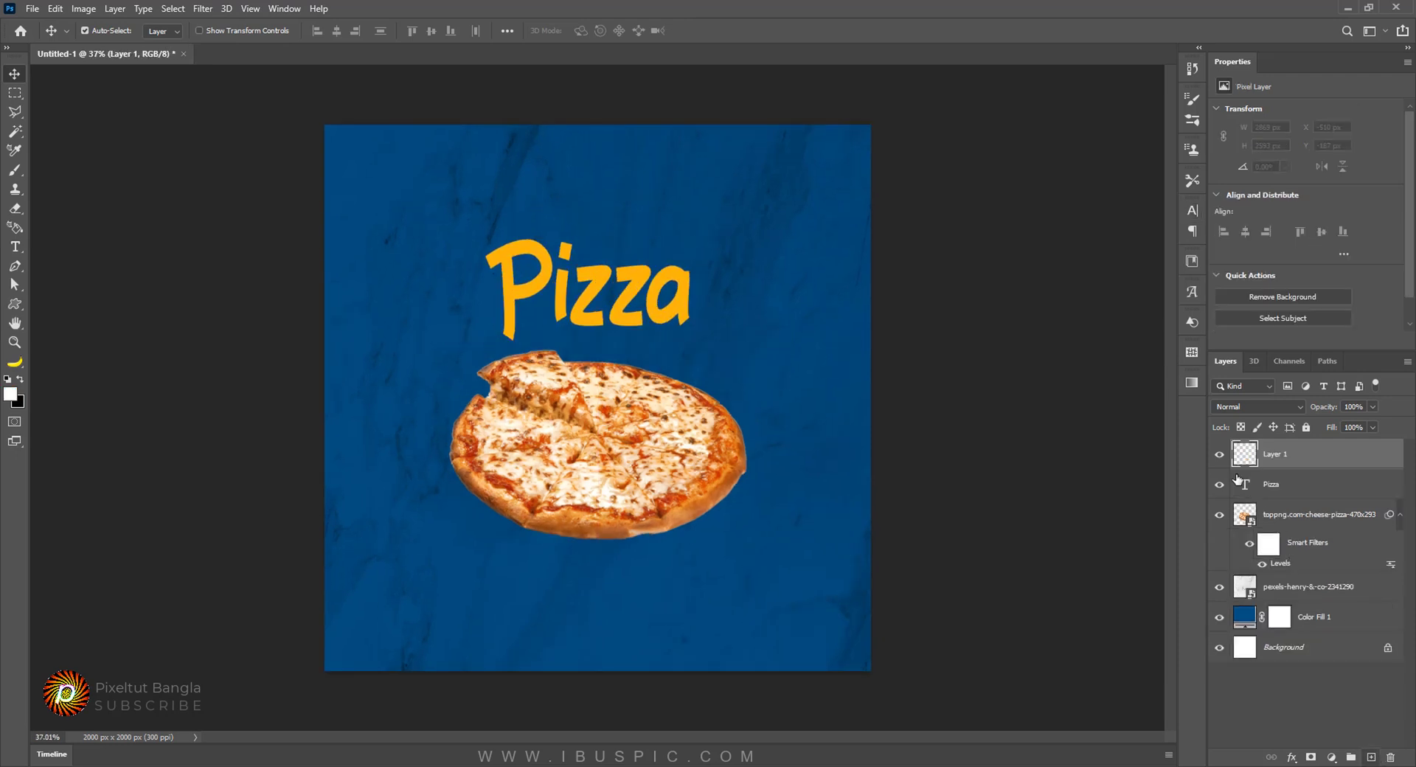
Step: Start a horizontal text line above the Pizza heading in Bright Dream Regular and set its size to 40 pt
left_click_drag(15, 246, 65, 246)
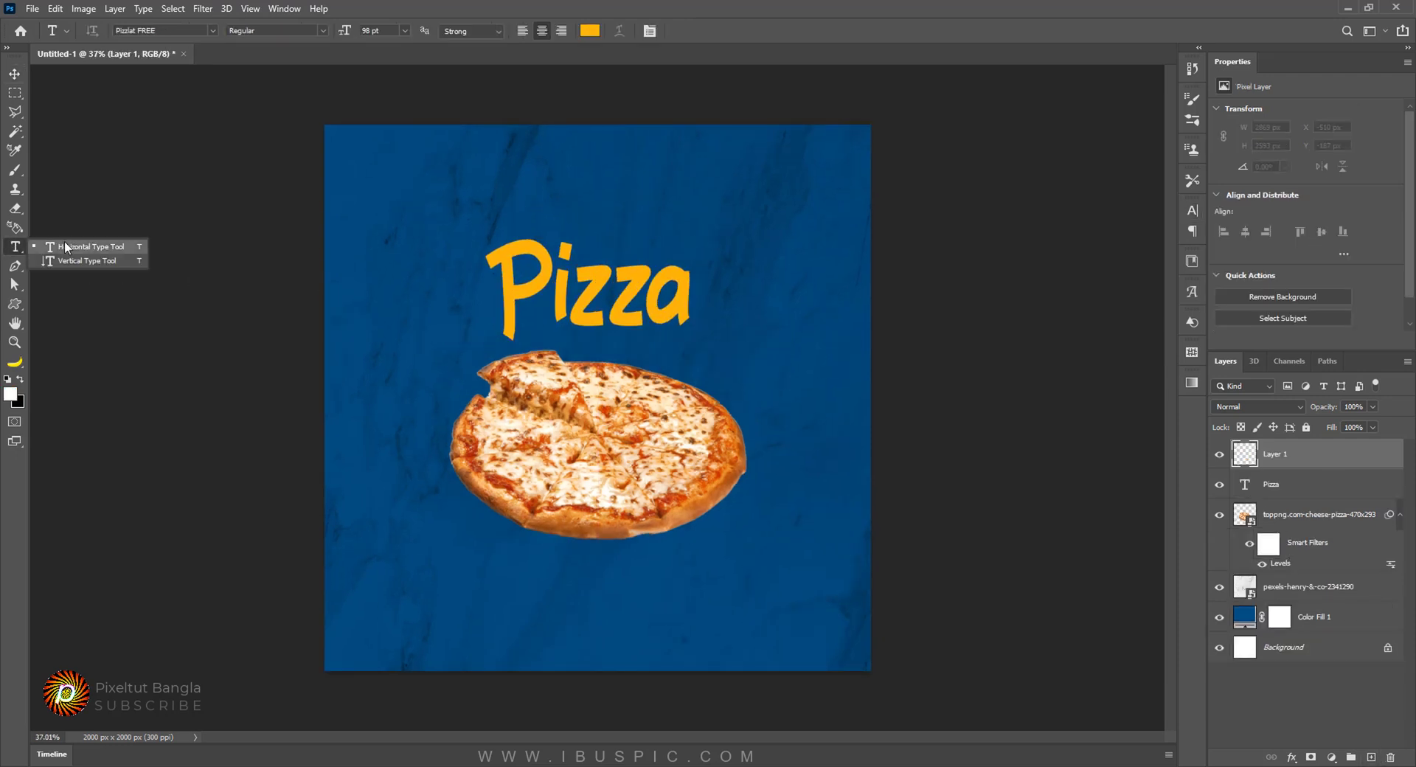
left_click(75, 251)
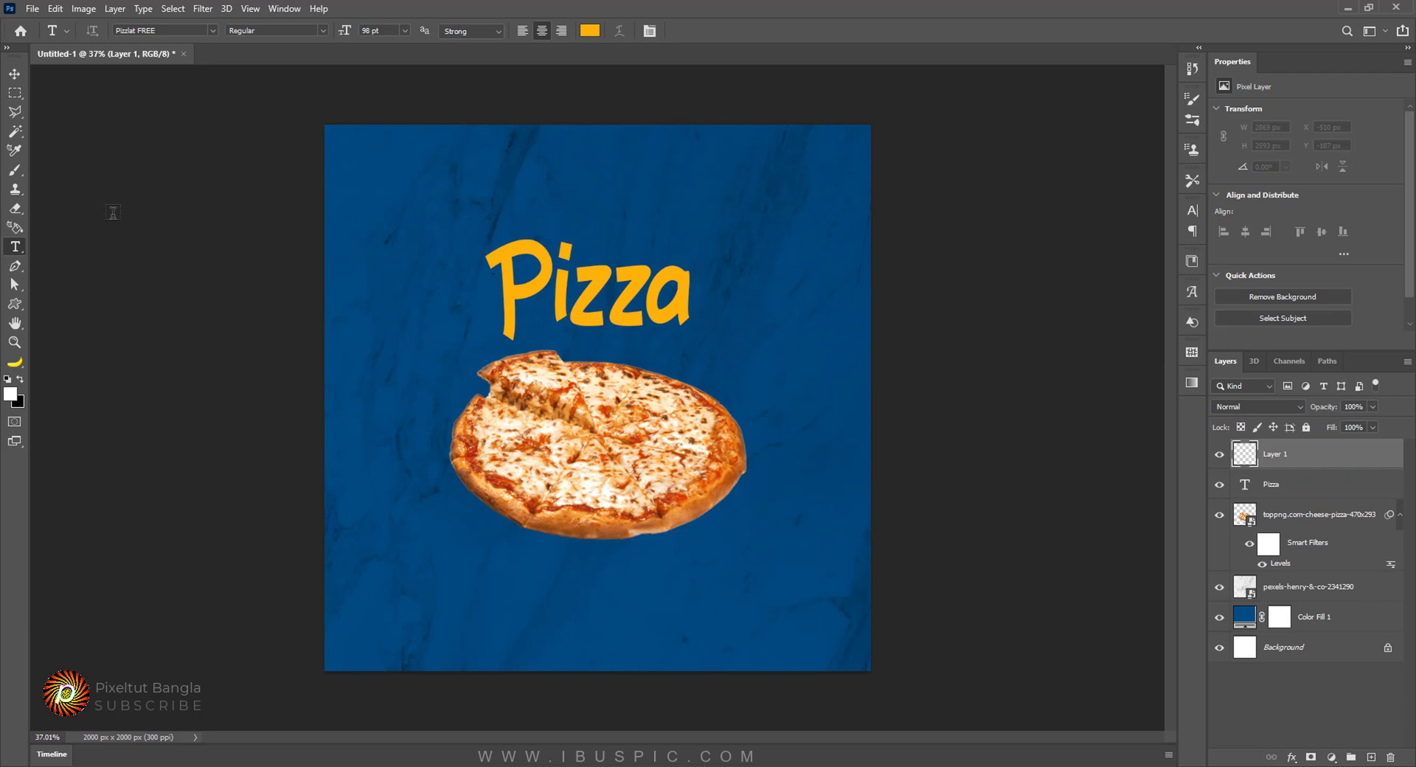
left_click(527, 194)
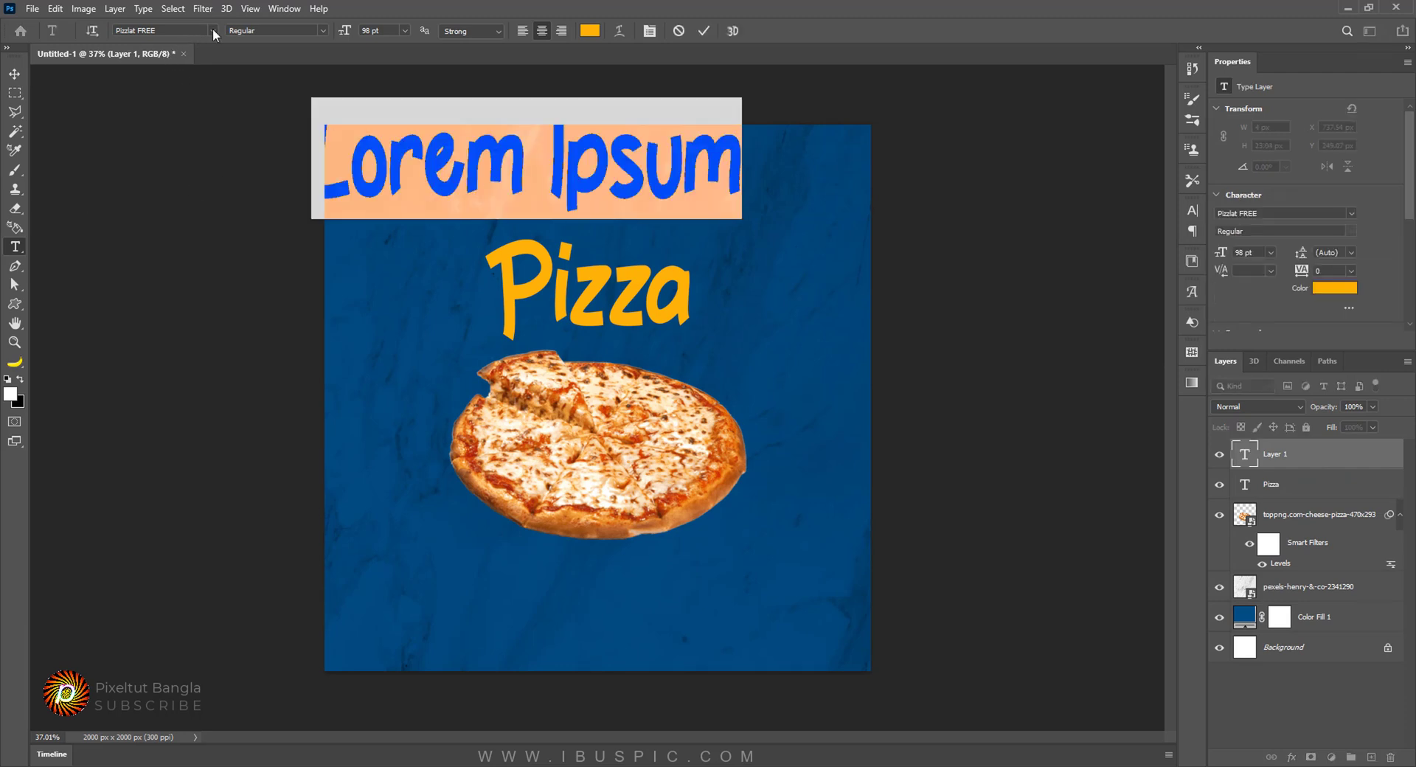
left_click(212, 30)
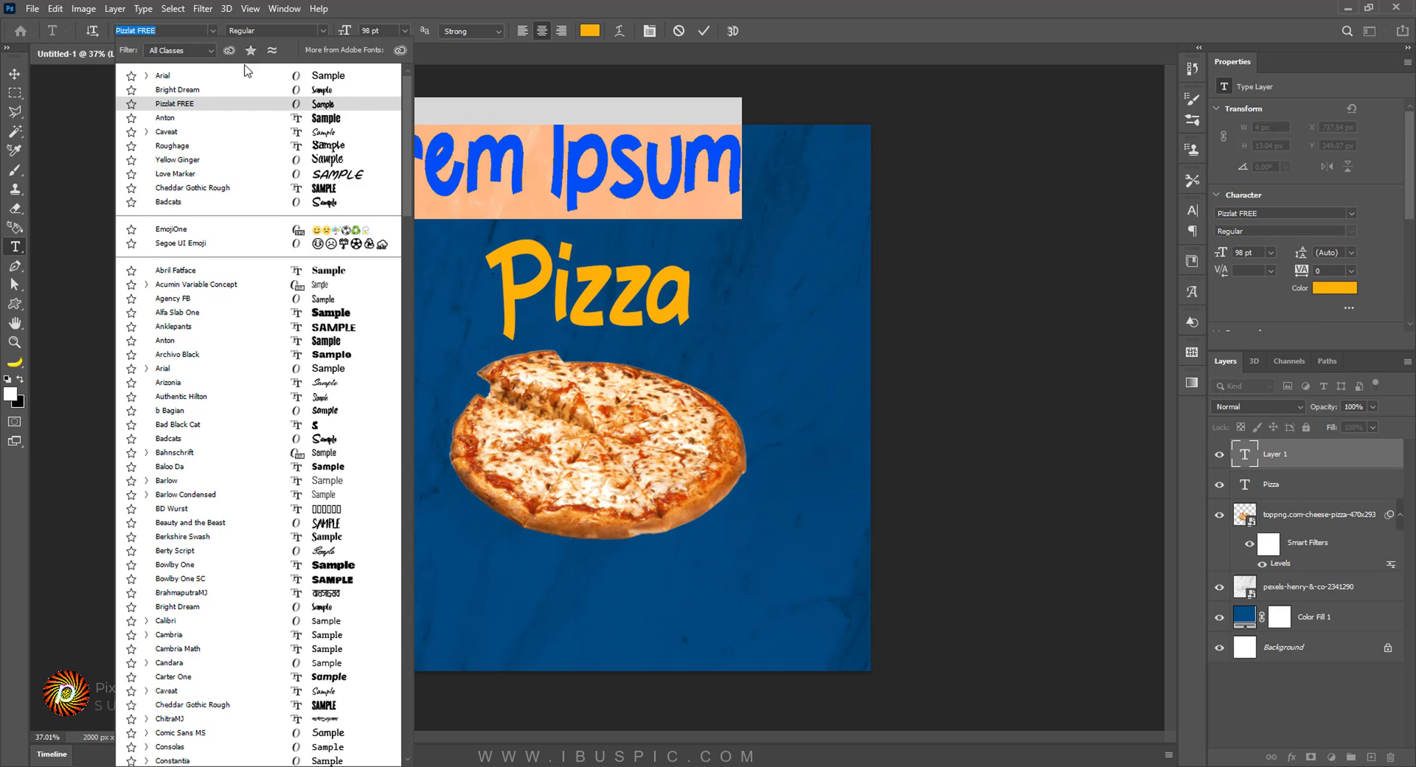
left_click(210, 91)
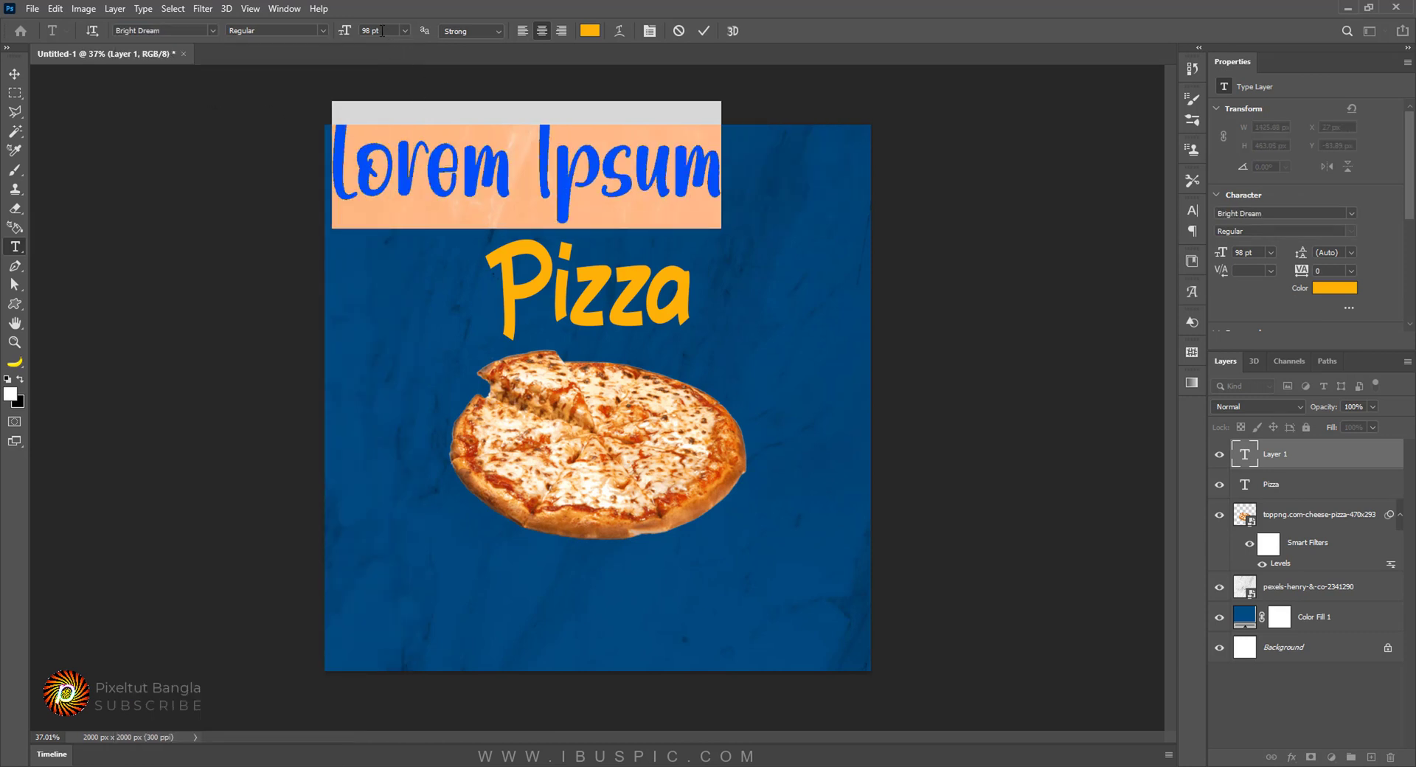
left_click_drag(344, 31, 304, 34)
Step: Set the new text's colour to white (ffffff) and replace the placeholder with Special
left_click(590, 31)
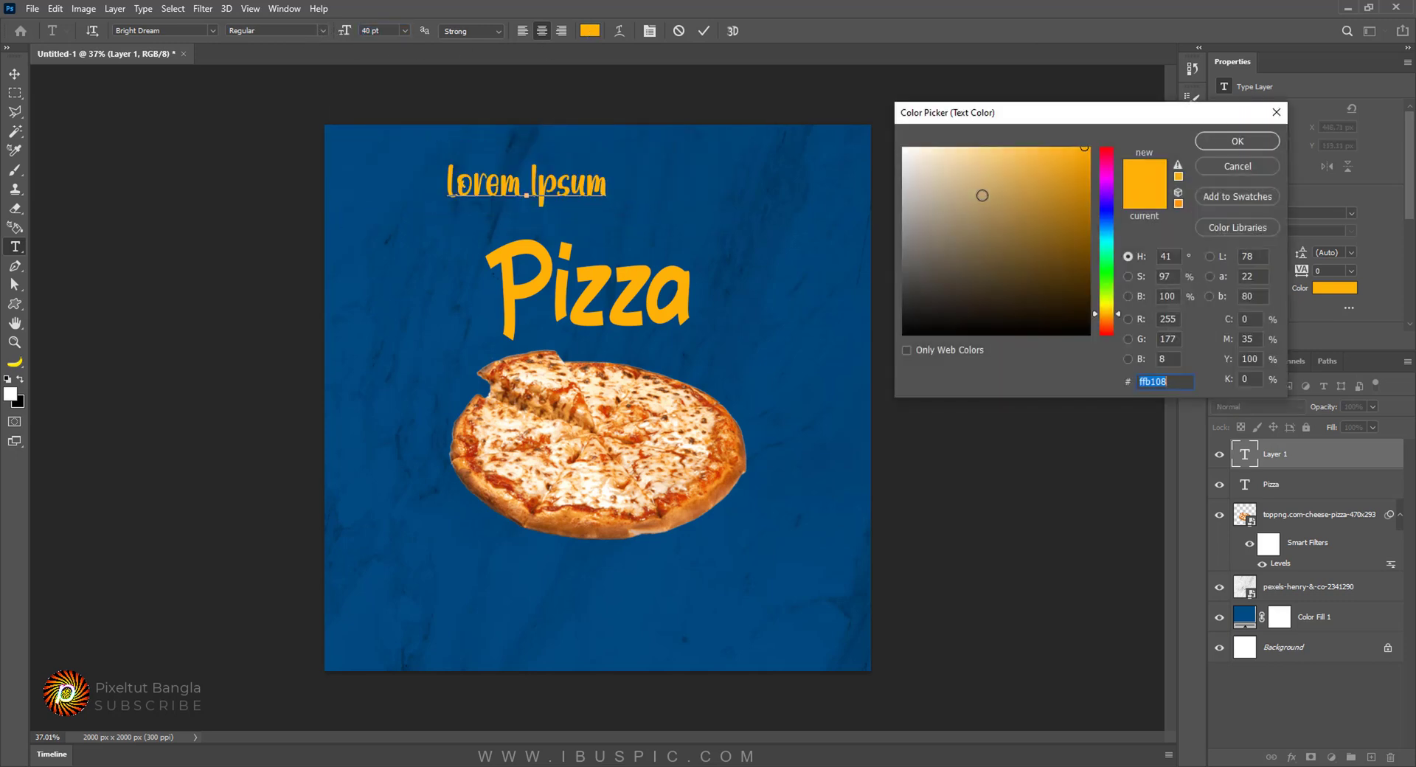
left_click(904, 149)
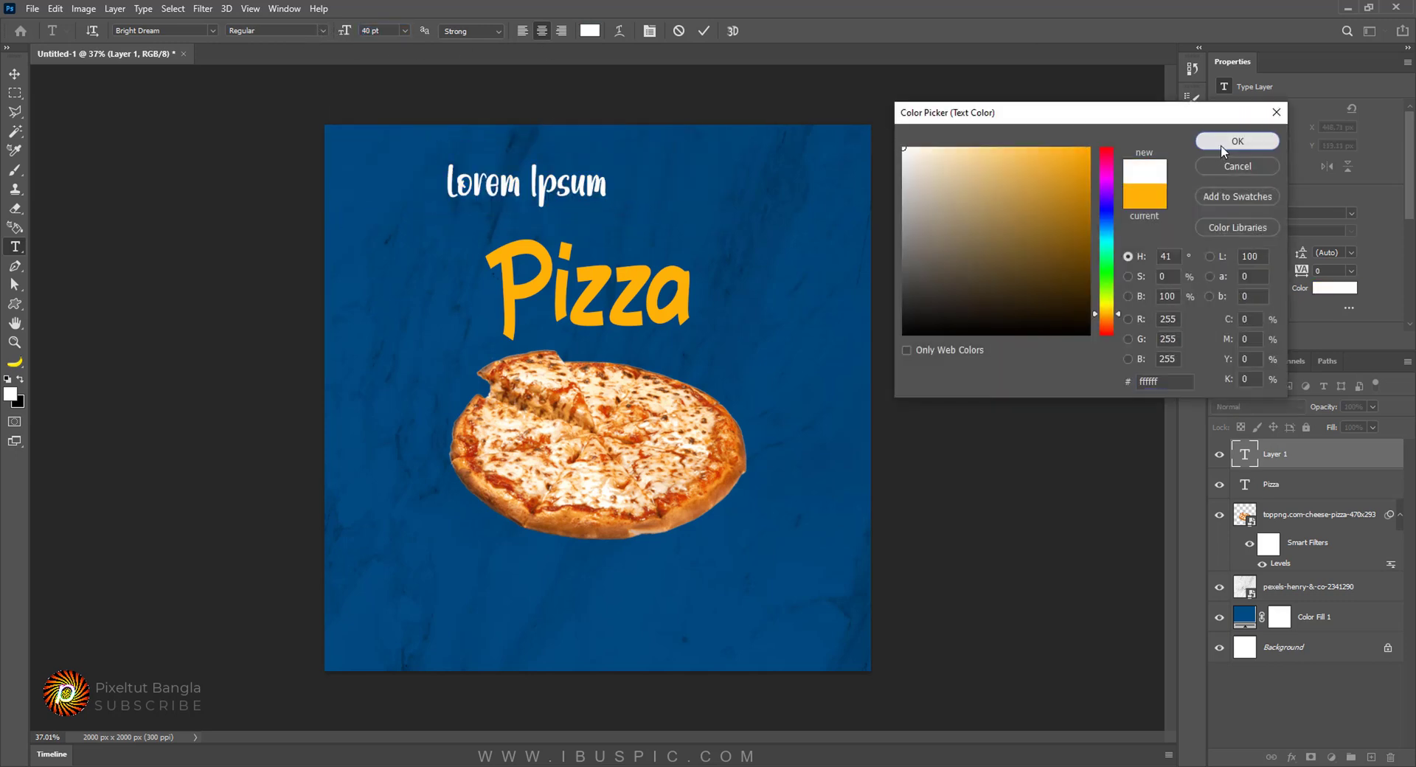
left_click(1221, 142)
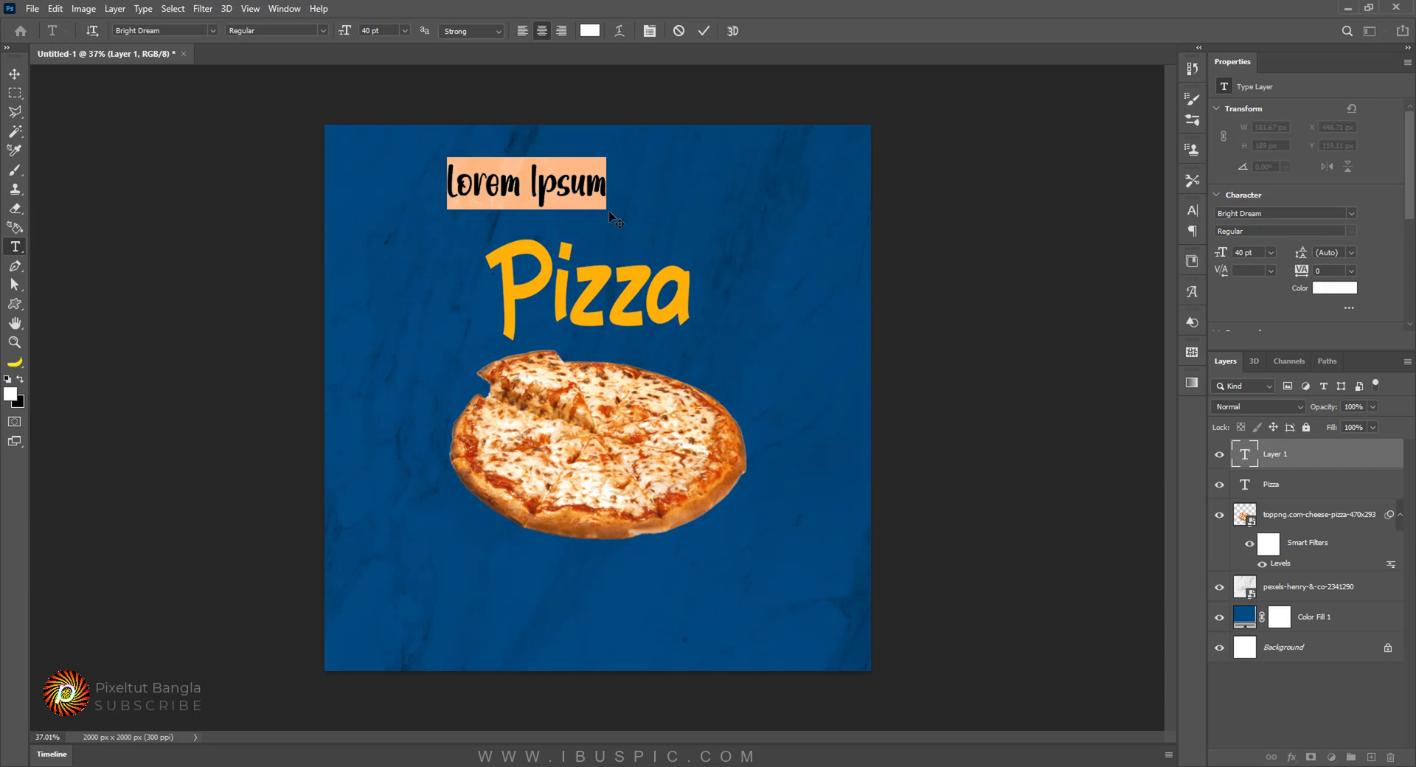
type("p")
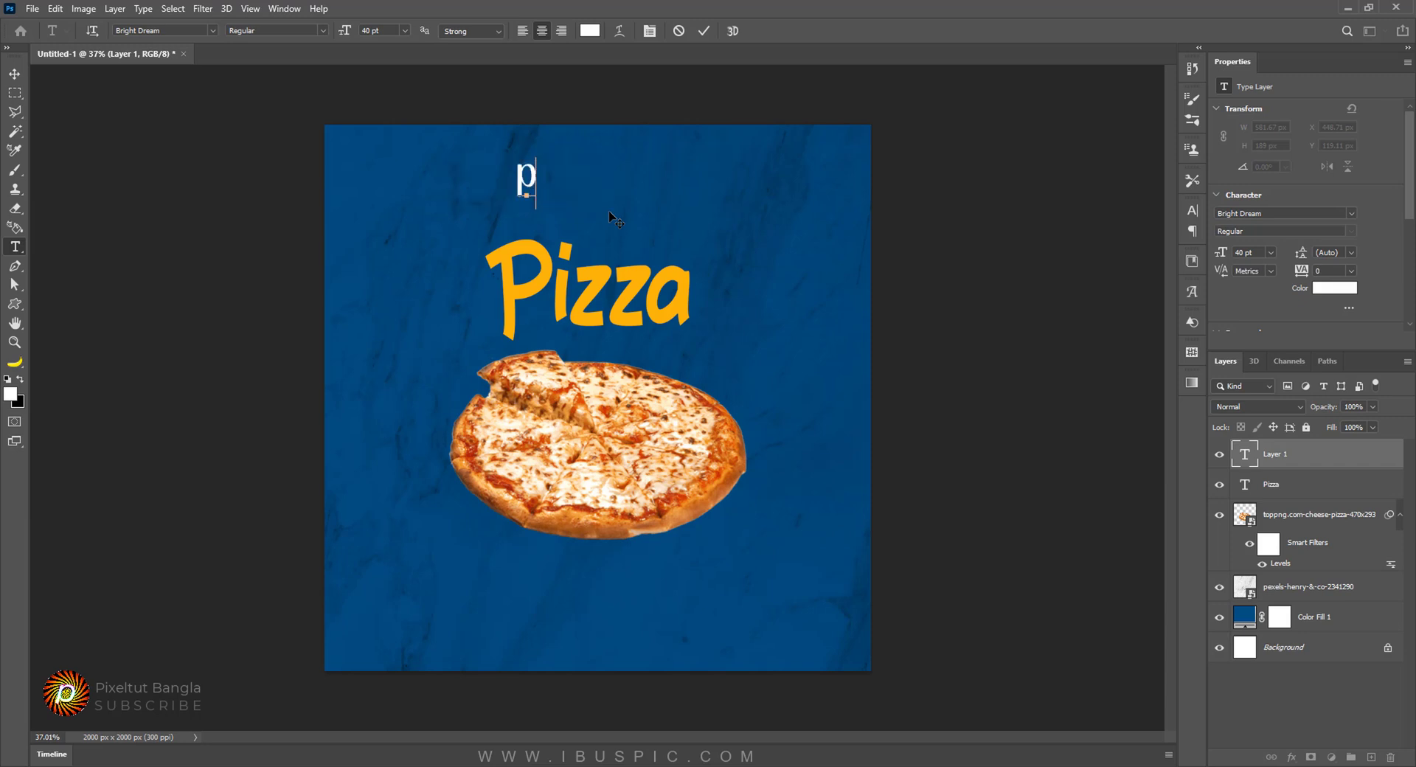
key("BackSpace")
type("Special")
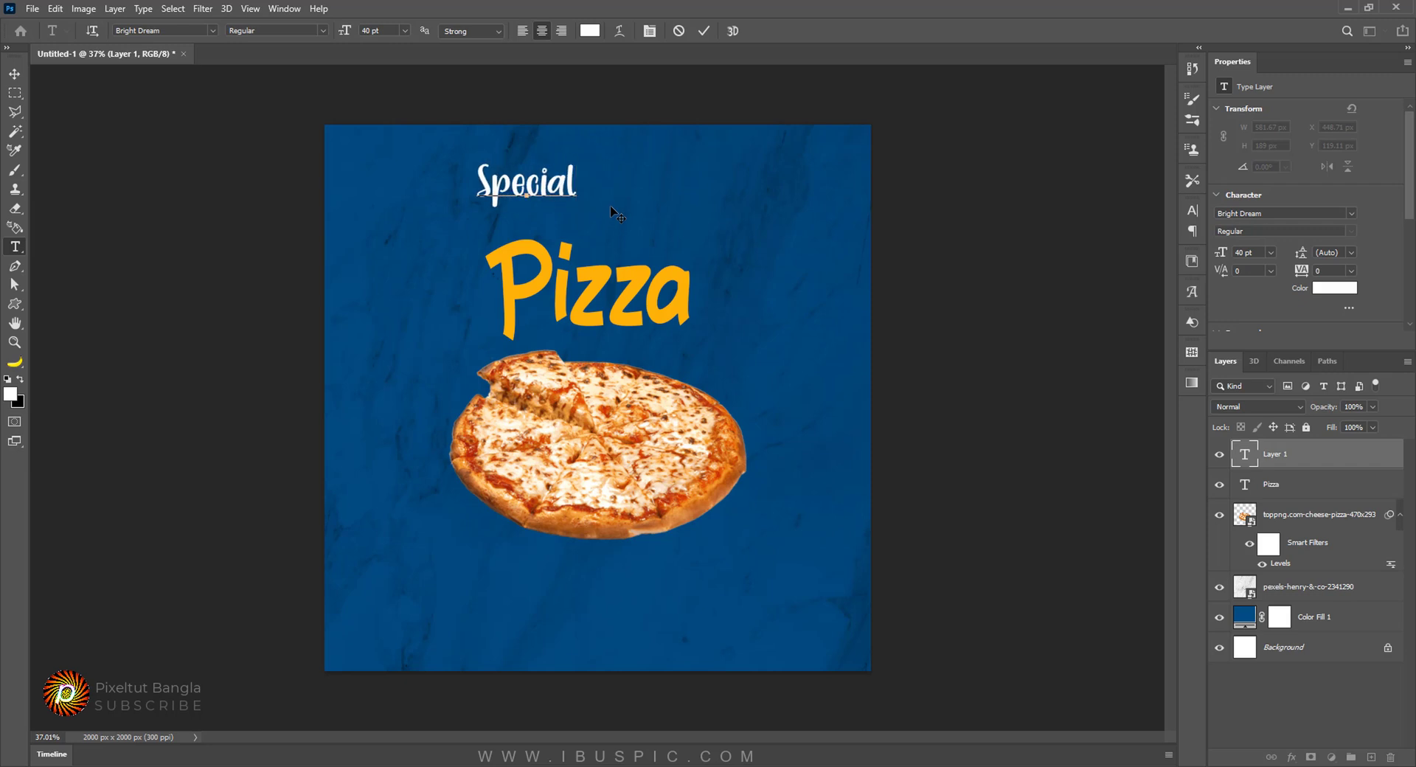
Step: Place the Special text directly above the second half of the Pizza heading and shift the Pizza heading slightly down and right
left_click(14, 74)
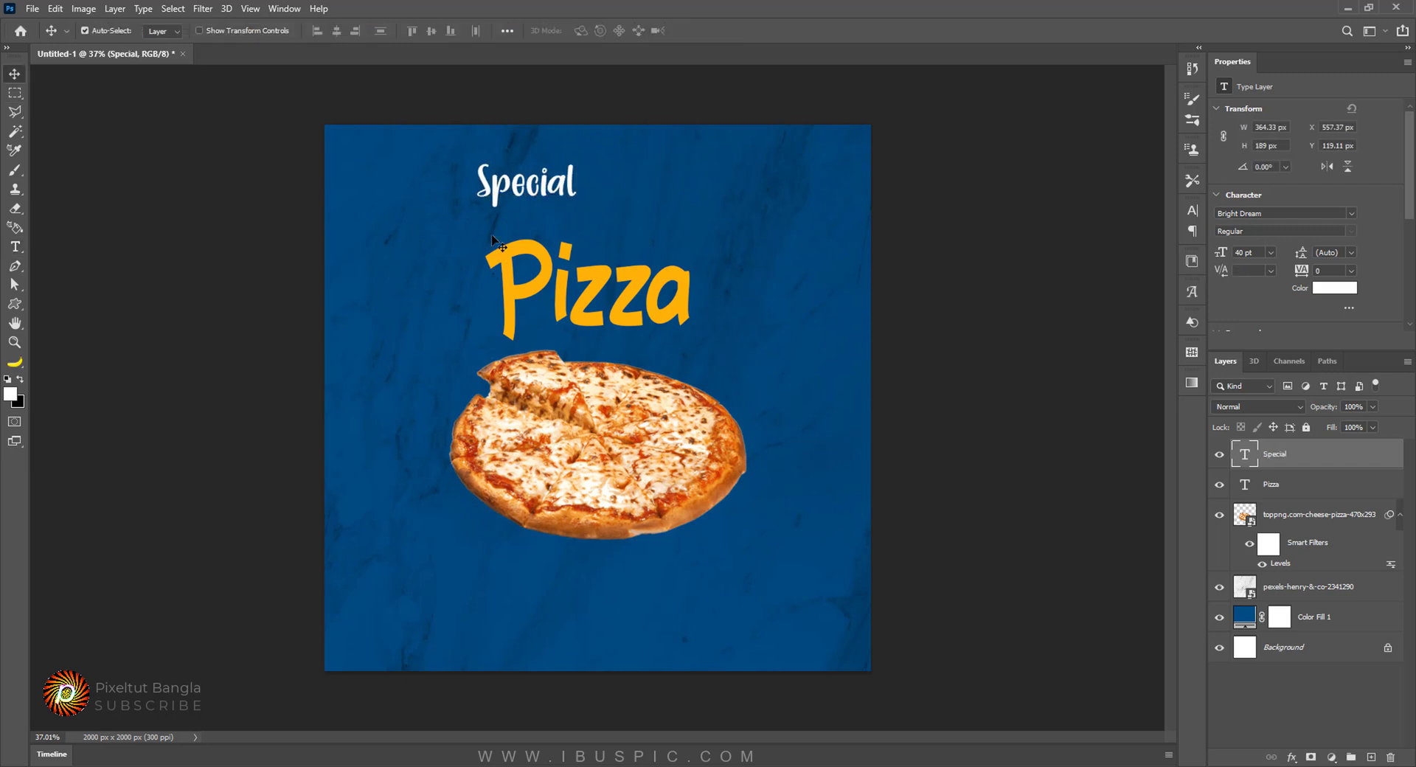
left_click_drag(520, 193, 624, 245)
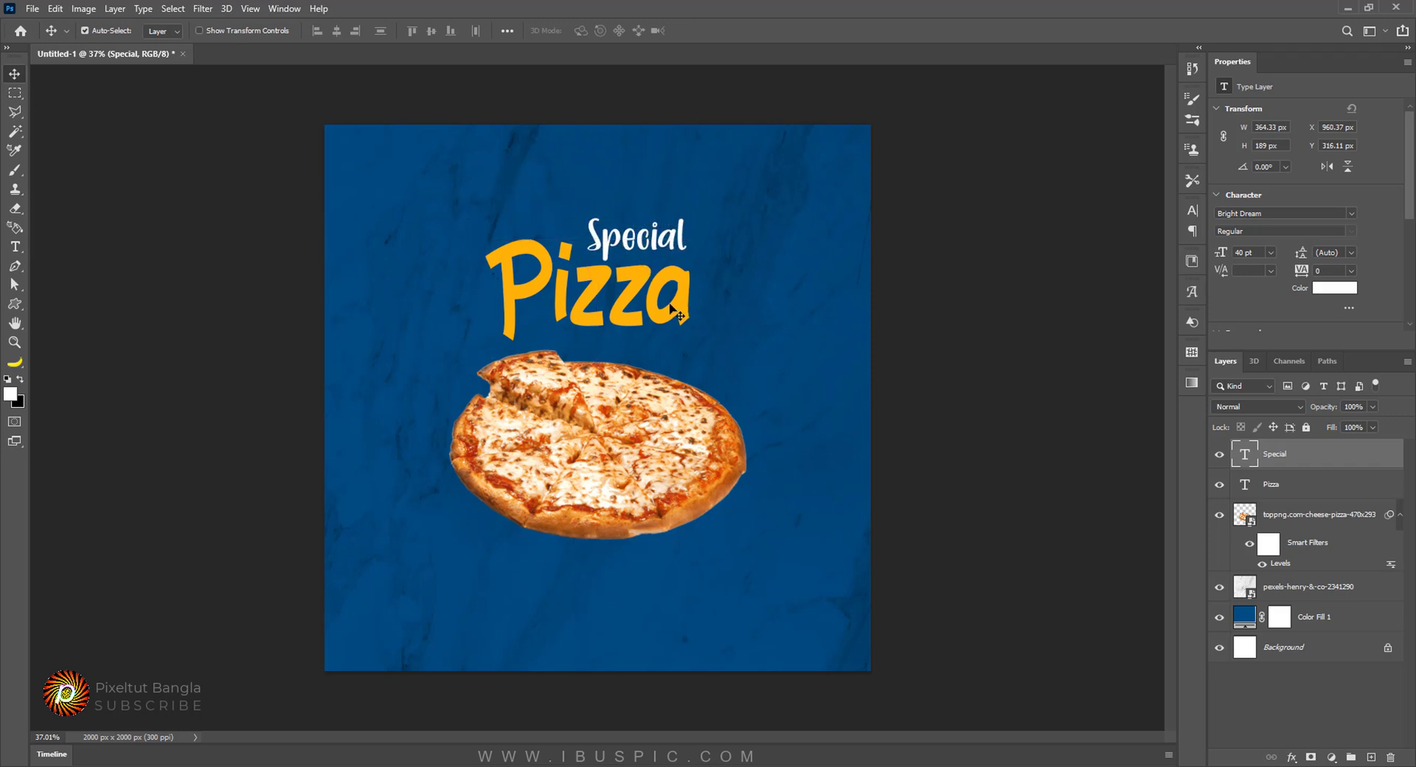
left_click_drag(628, 292, 632, 303)
key("Right")
key("Right")
key("Right")
key("Right")
key("Right")
key("Right")
key("Right")
key("Right")
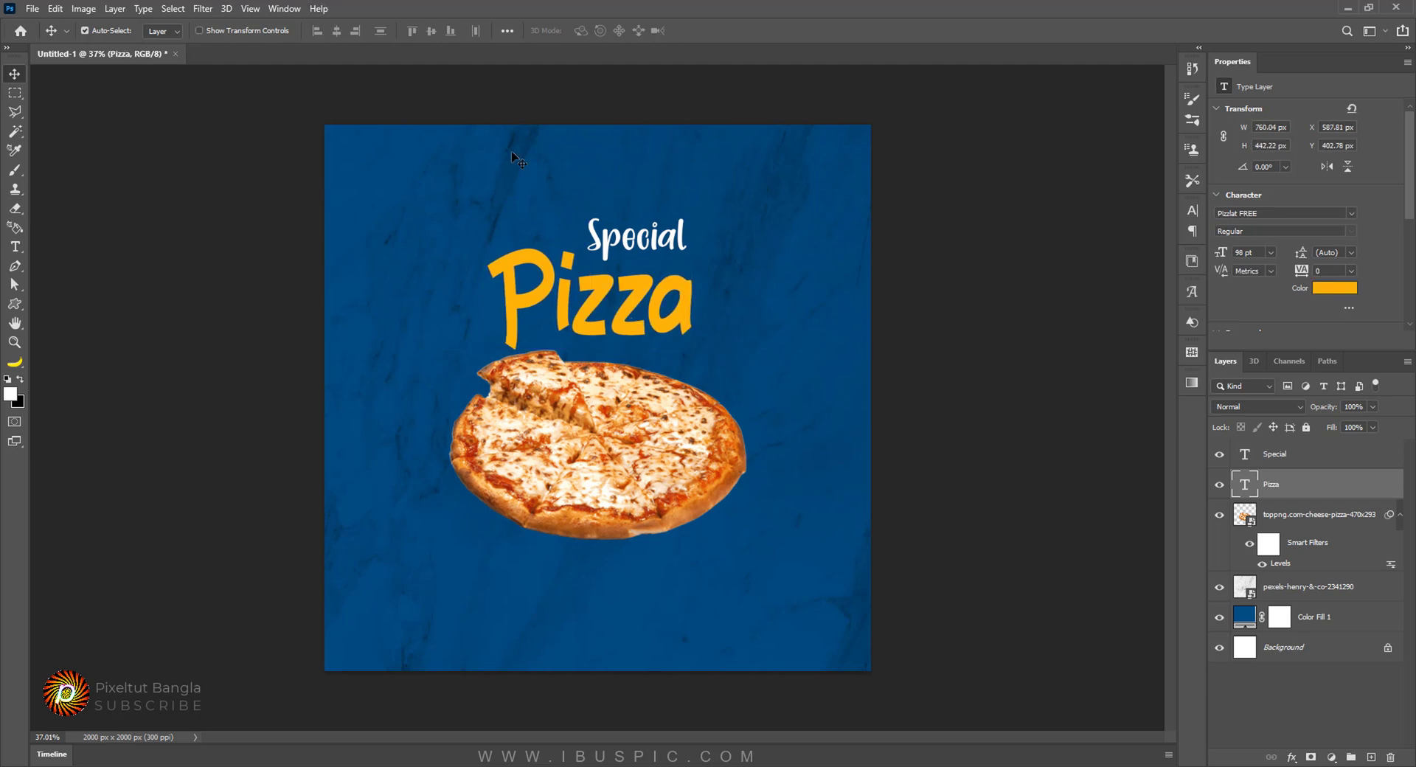
Step: Nudge the Special text 22 px down so it sits closer to the Pizza heading
left_click(626, 238)
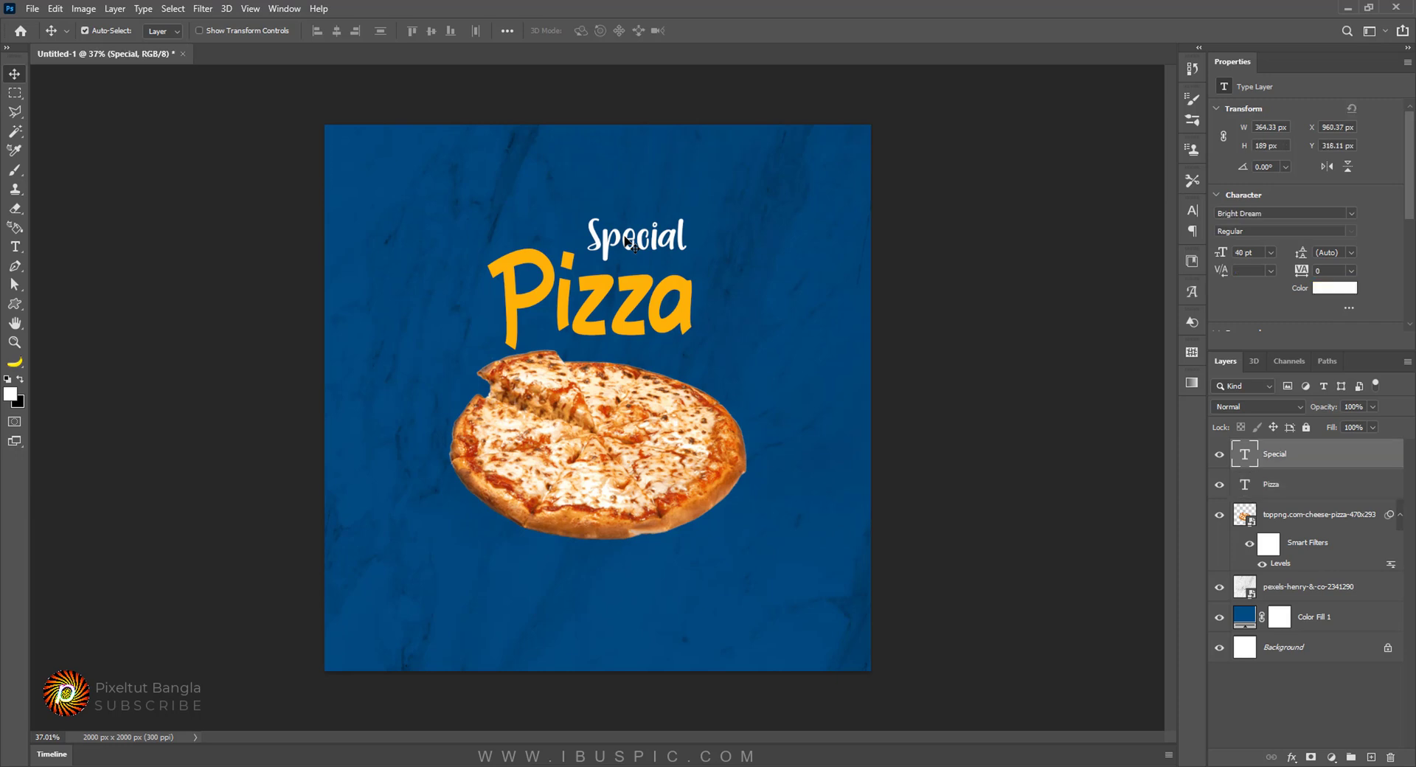
key("Down")
key("Down")
key("Down")
key("Down")
key("Down")
key("Down")
key("Down")
key("Down")
key("Down")
key("Down")
key("Down")
key("Down")
key("Down")
key("Down")
key("Down")
key("Down")
key("Down")
key("Down")
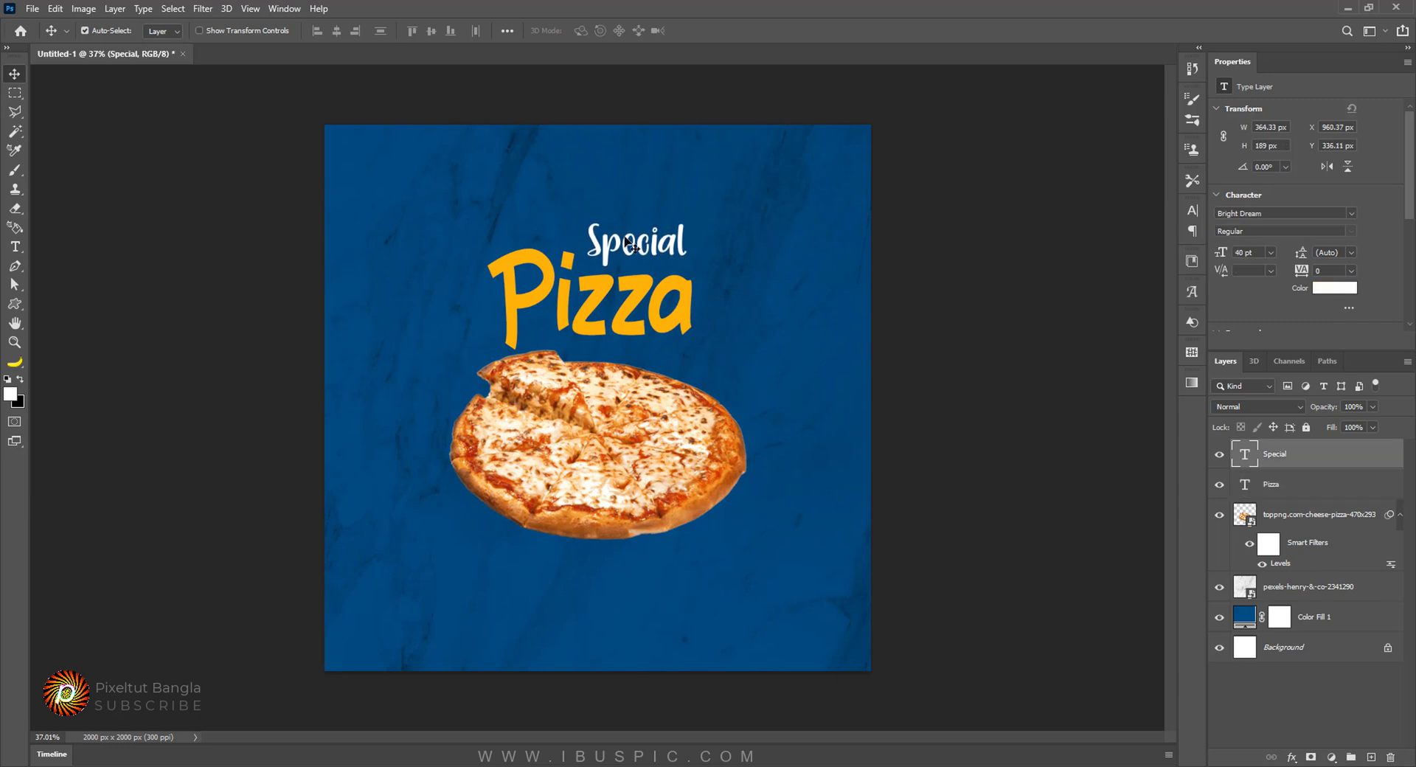
key("Down")
key("Down")
key("Down")
key("Down")
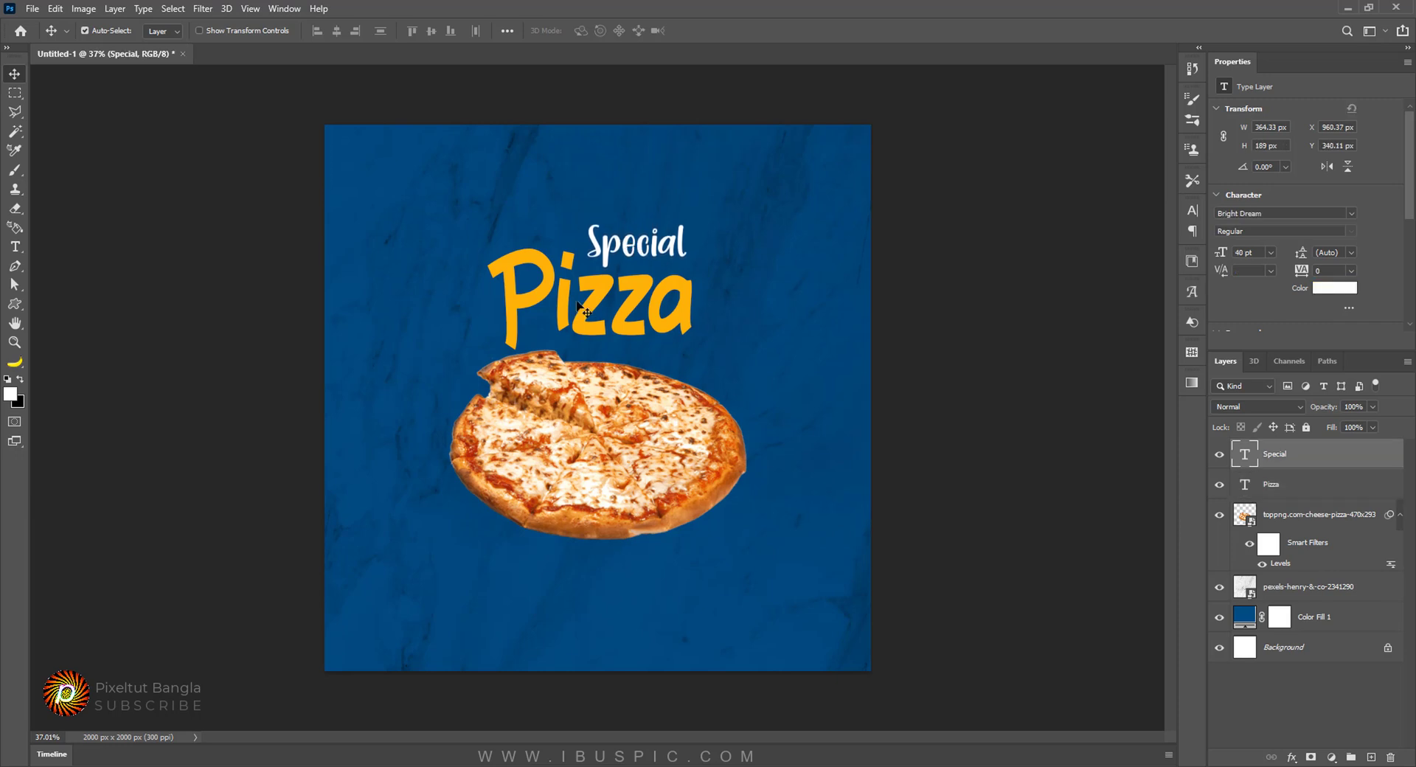
Step: Shift the pizza image slightly down and add an empty layer between it and the marble texture layer
left_click(598, 464)
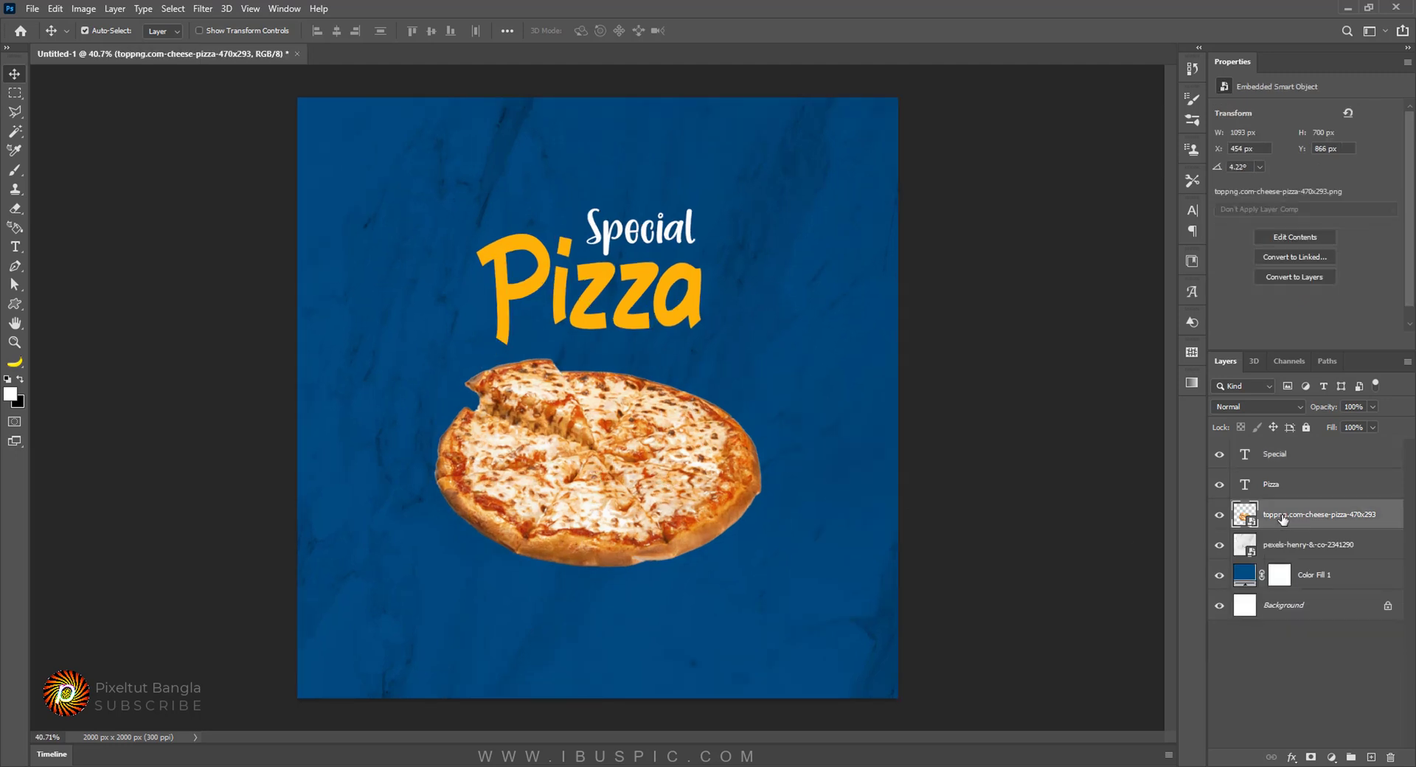
left_click(1296, 545)
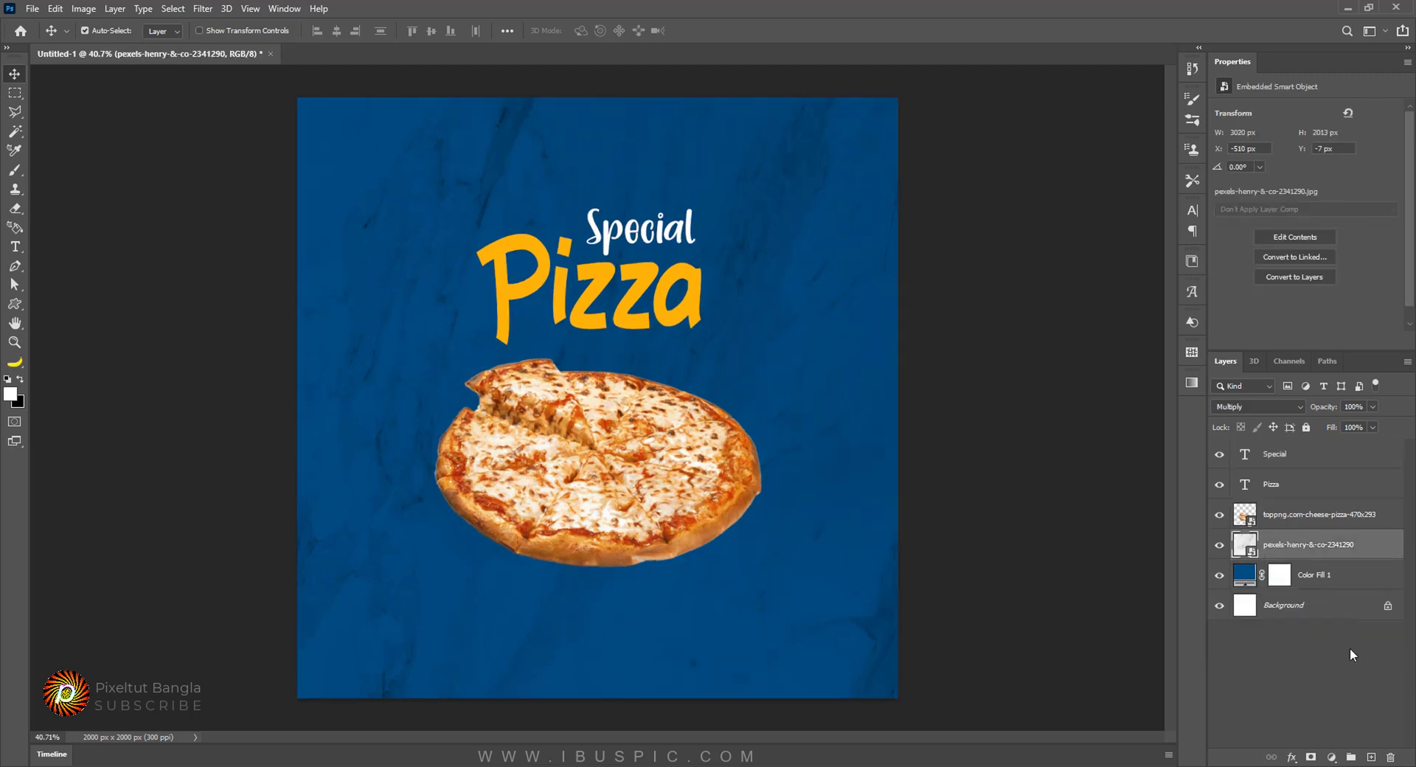
left_click(1370, 757)
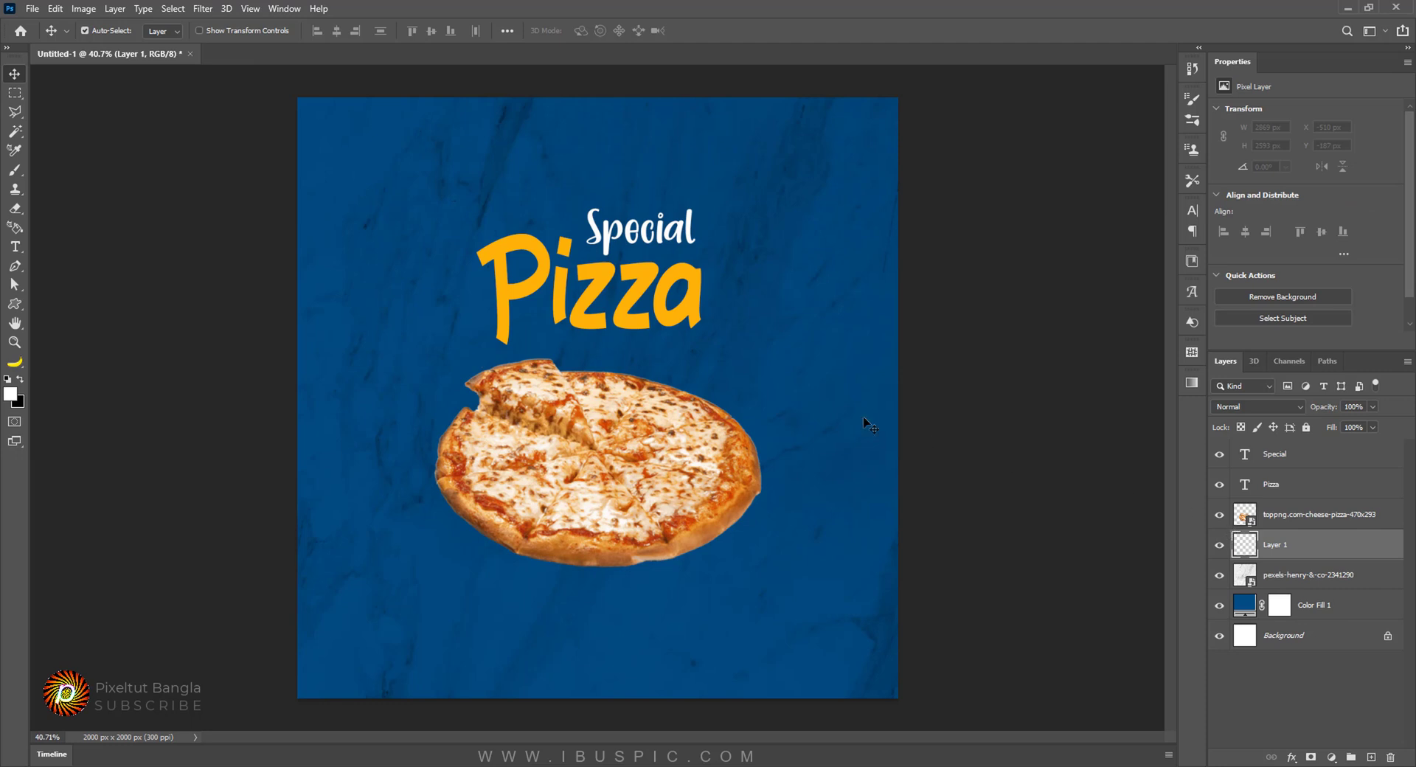
Step: Stamp one black (000000) spot beside the Pizza heading on the new layer using a 600 px brush with 0% hardness
left_click(20, 381)
left_click(10, 396)
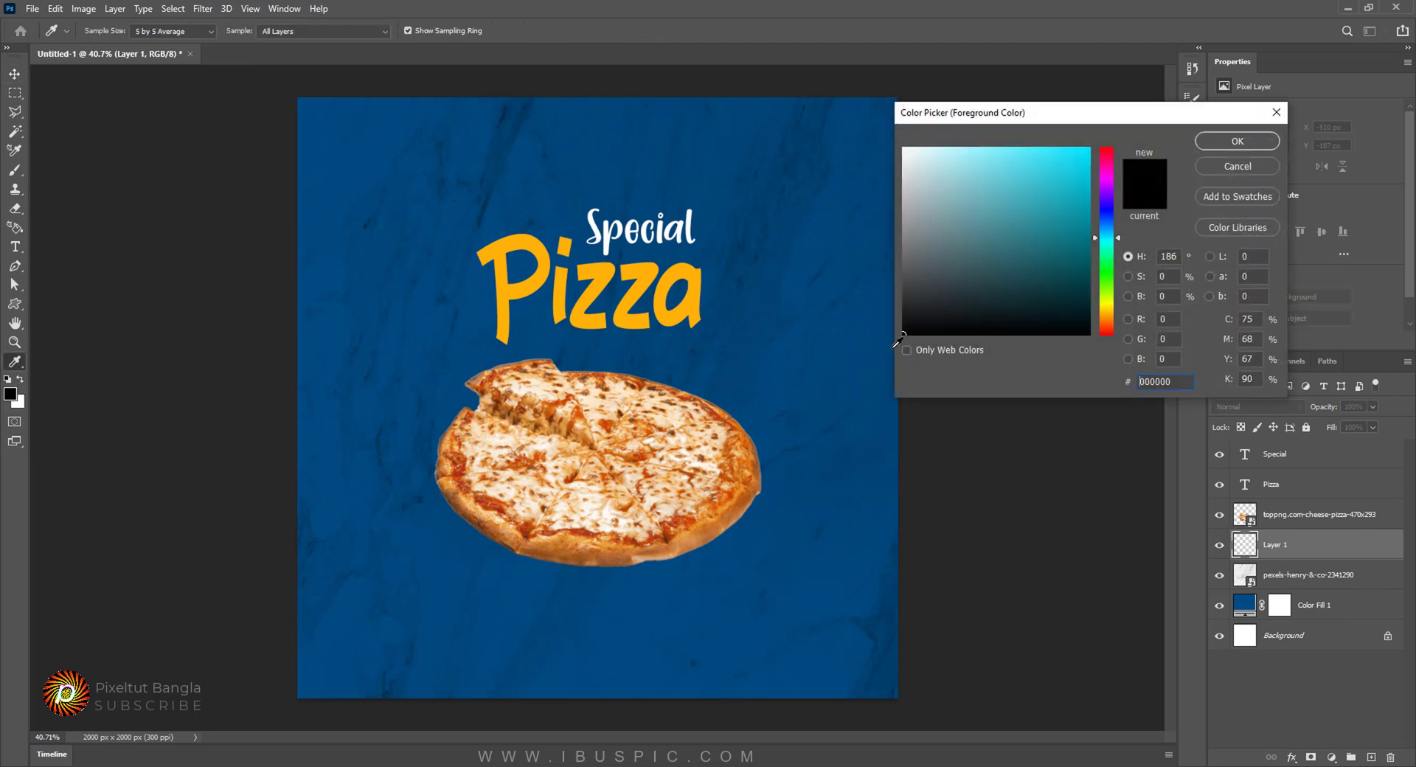
left_click(1232, 142)
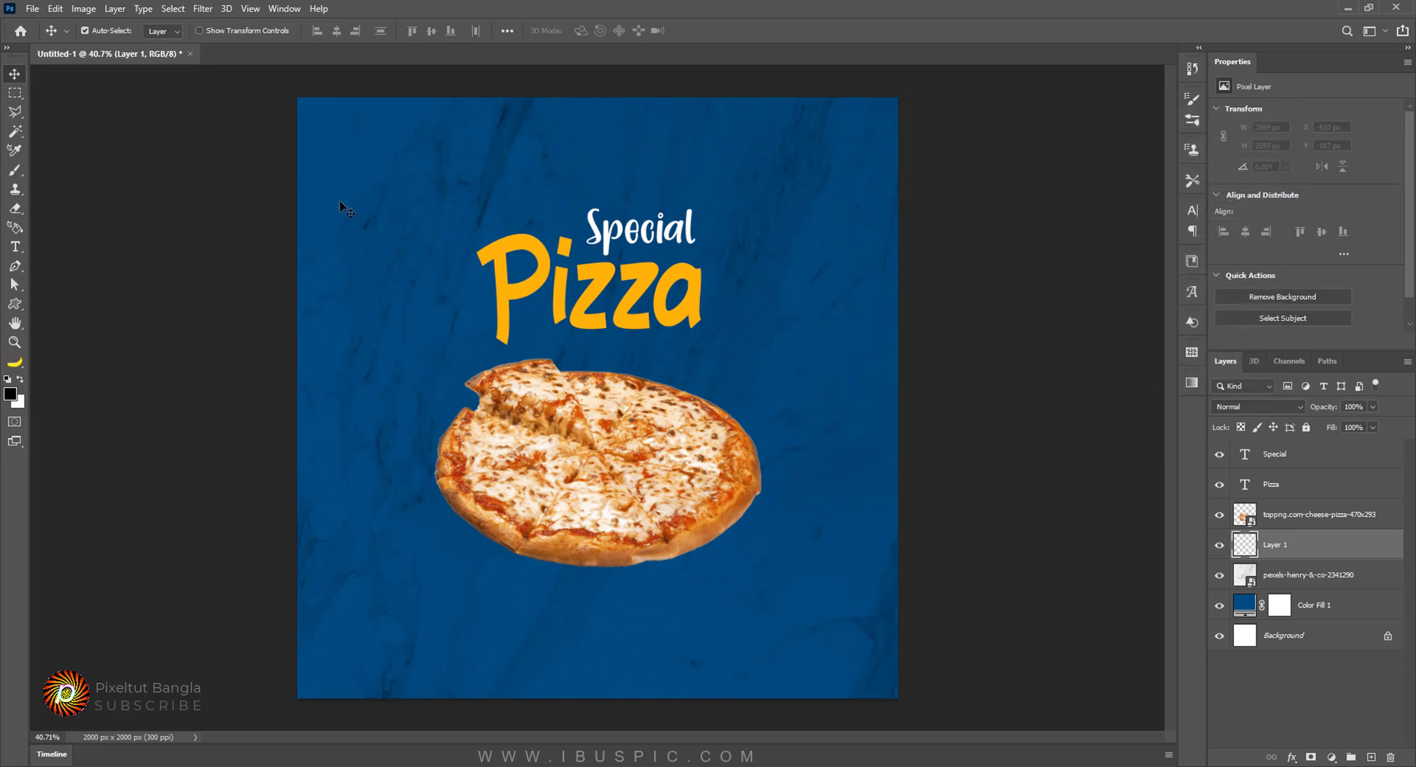
left_click(15, 171)
left_click(97, 174)
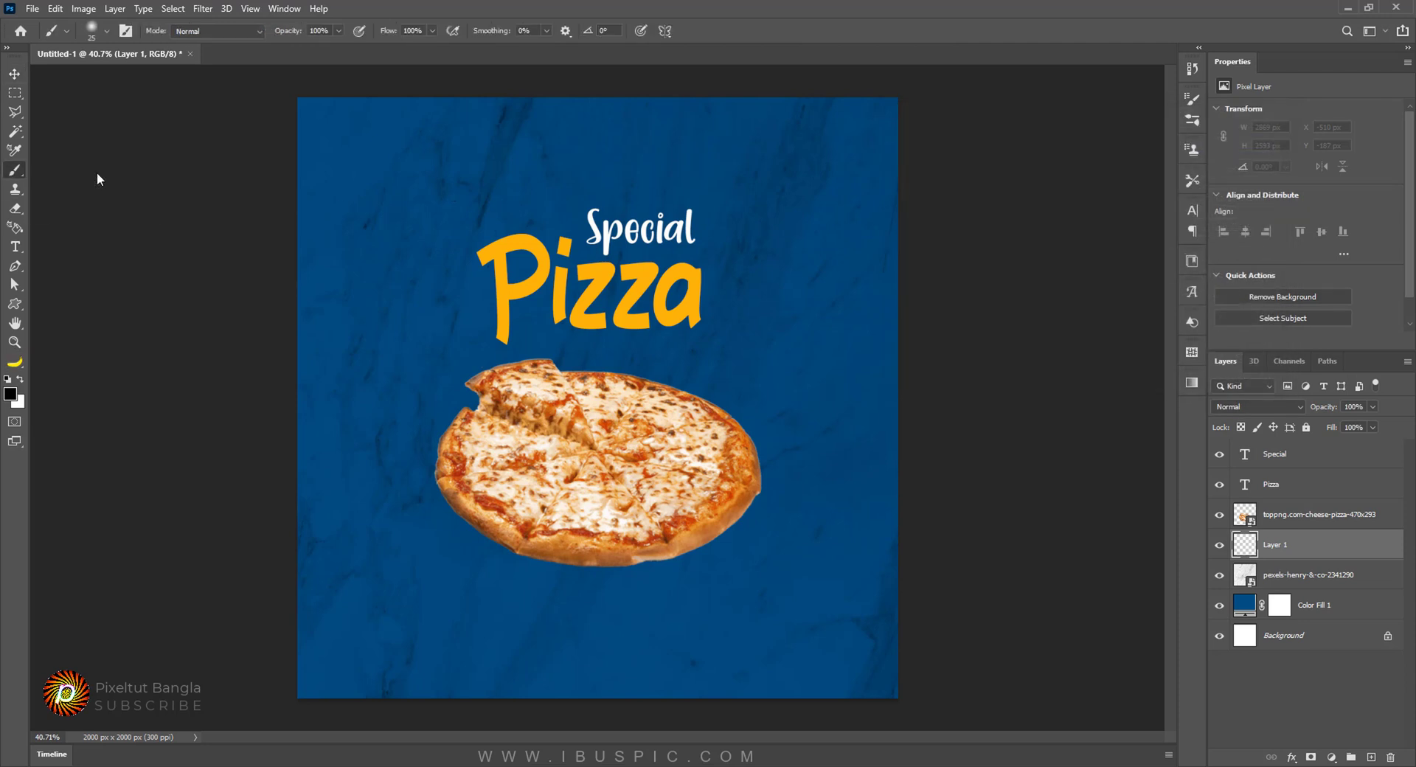
right_click(389, 238)
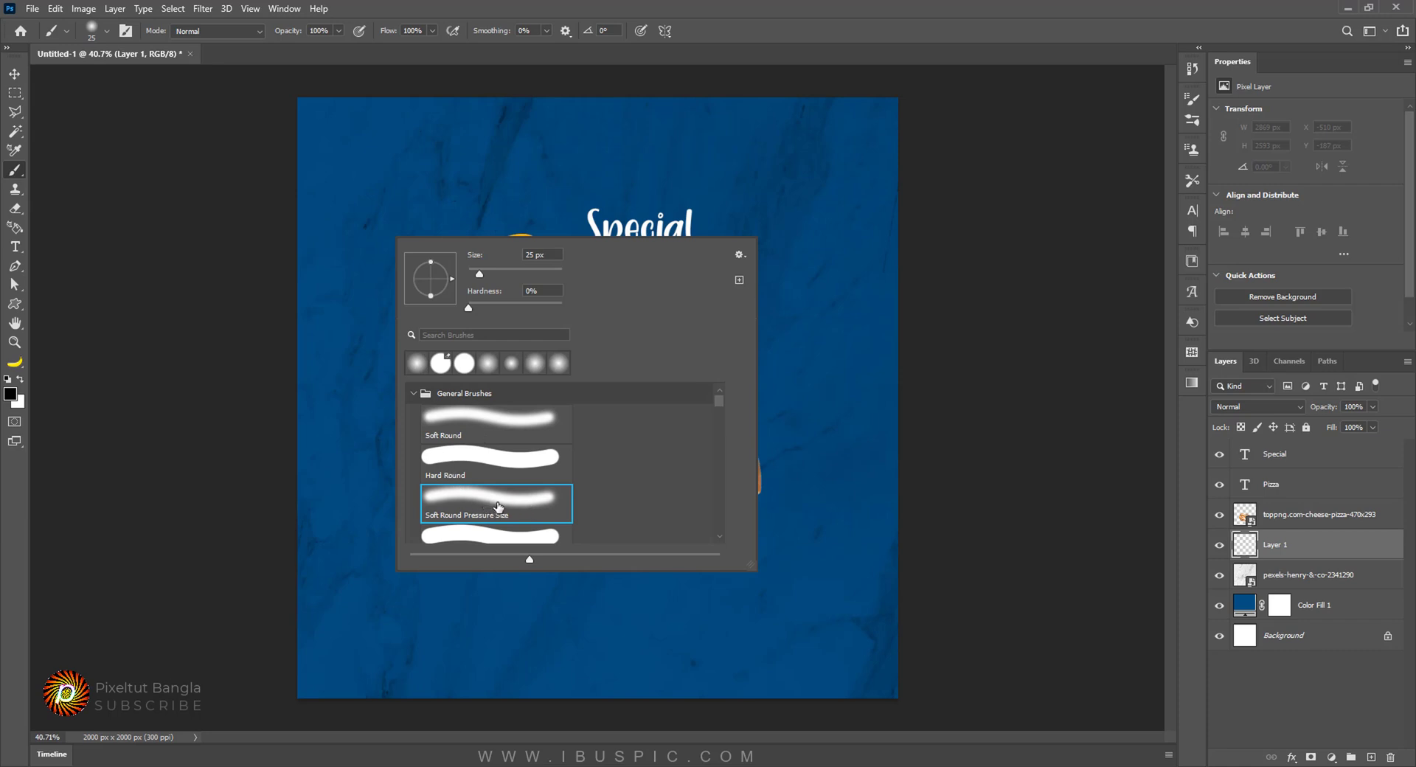
left_click(487, 3)
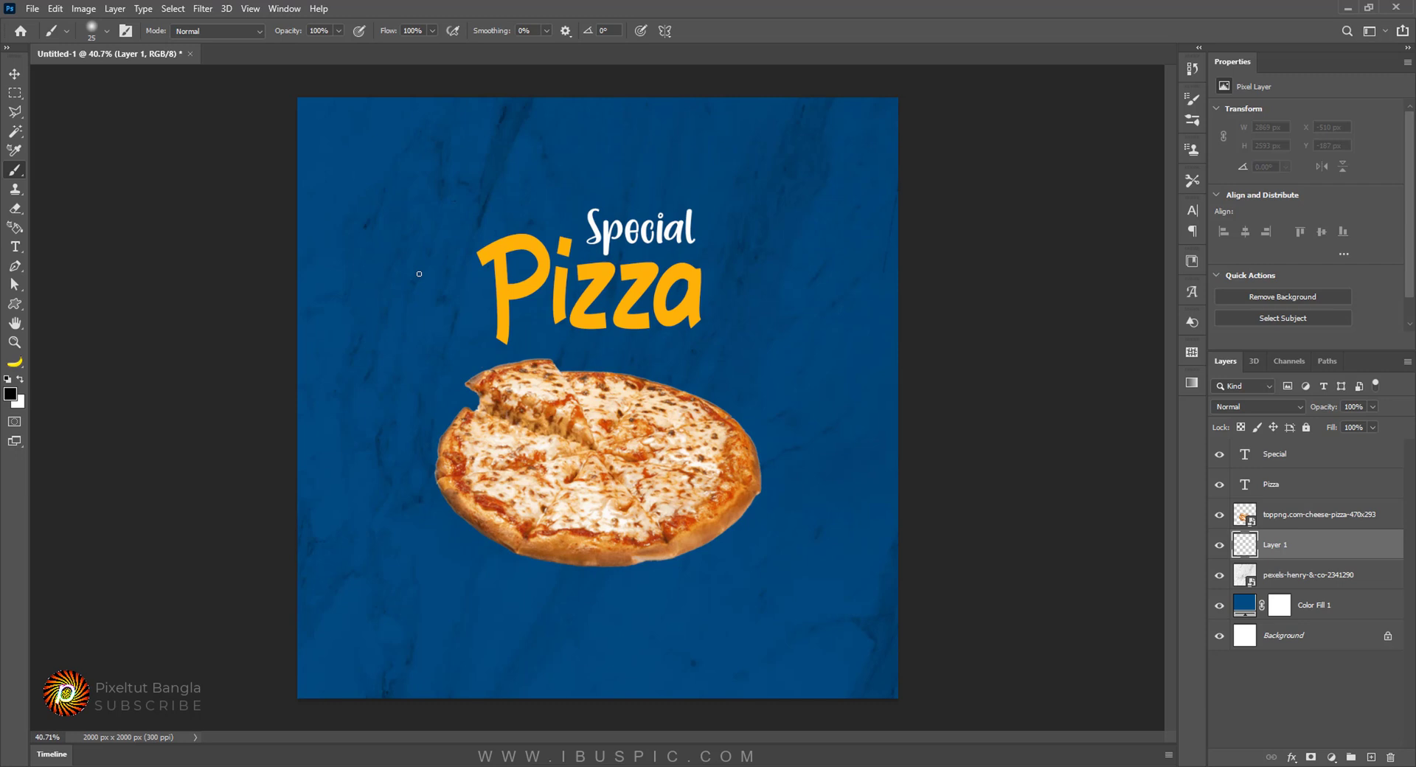
key("bracketright")
key("bracketright")
key("bracketright")
key("bracketright")
key("bracketright")
key("bracketright")
key("bracketright")
key("bracketright")
key("bracketright")
key("bracketright")
key("bracketright")
key("bracketright")
left_click(433, 275)
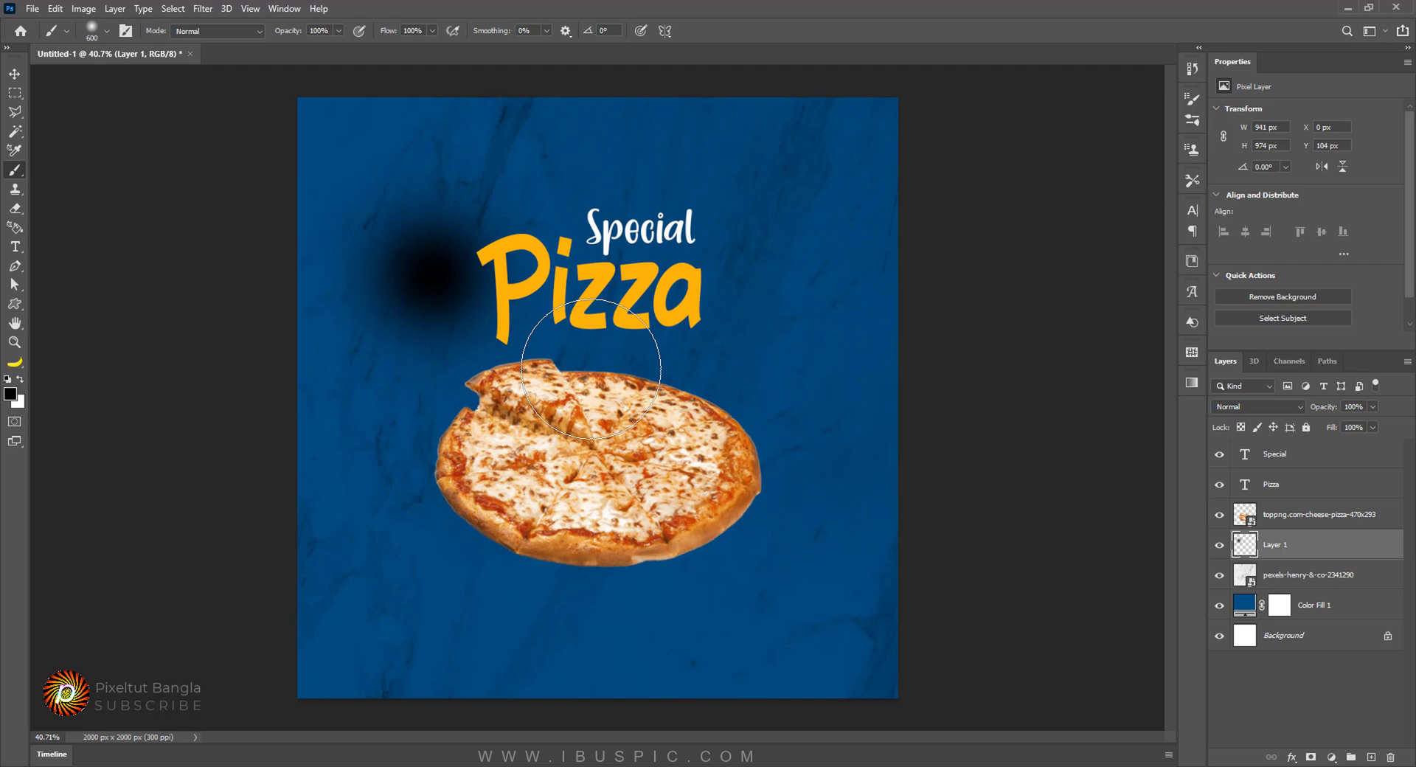
Step: Transform the black spot to about 180% width and 75% height and place it beneath the pizza's lower edge as a shadow
key("ctrl+t")
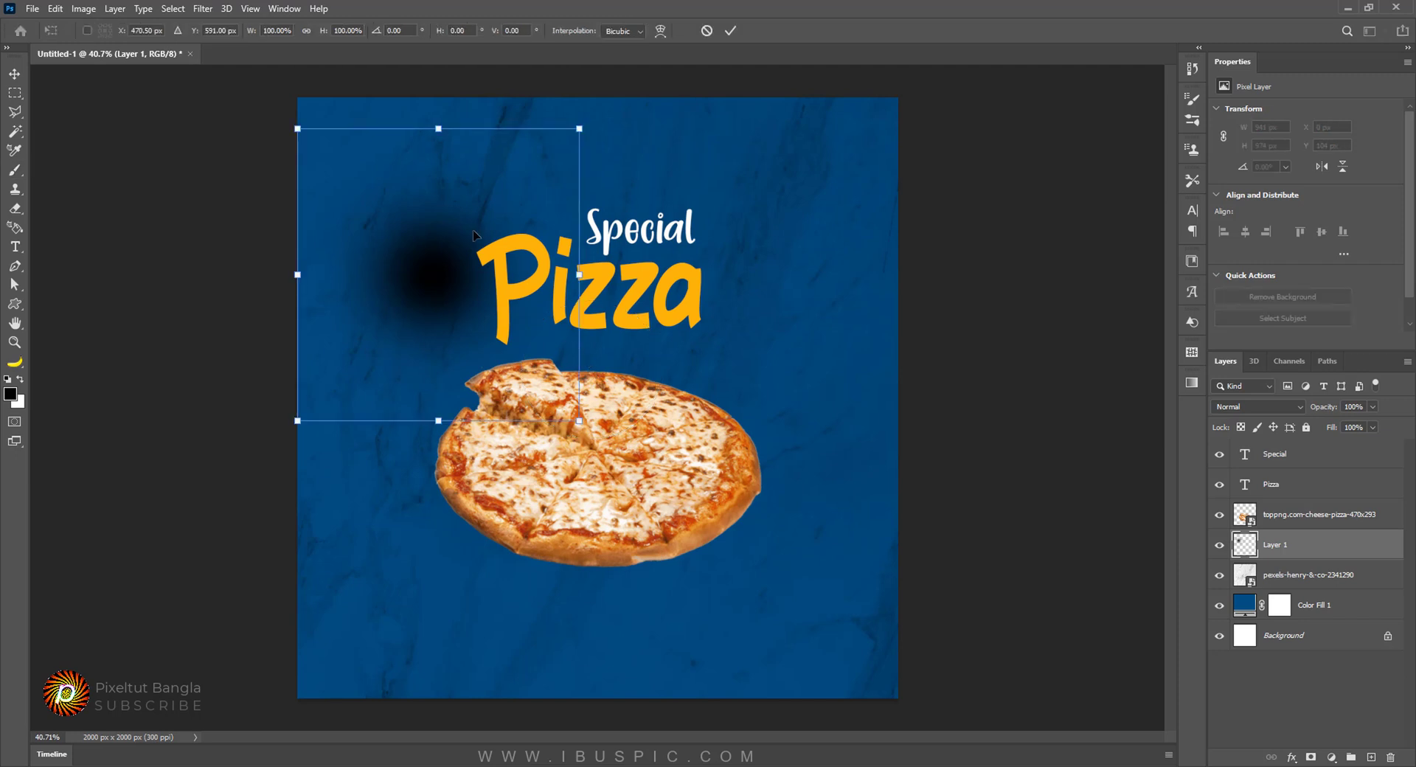
left_click_drag(438, 127, 439, 231)
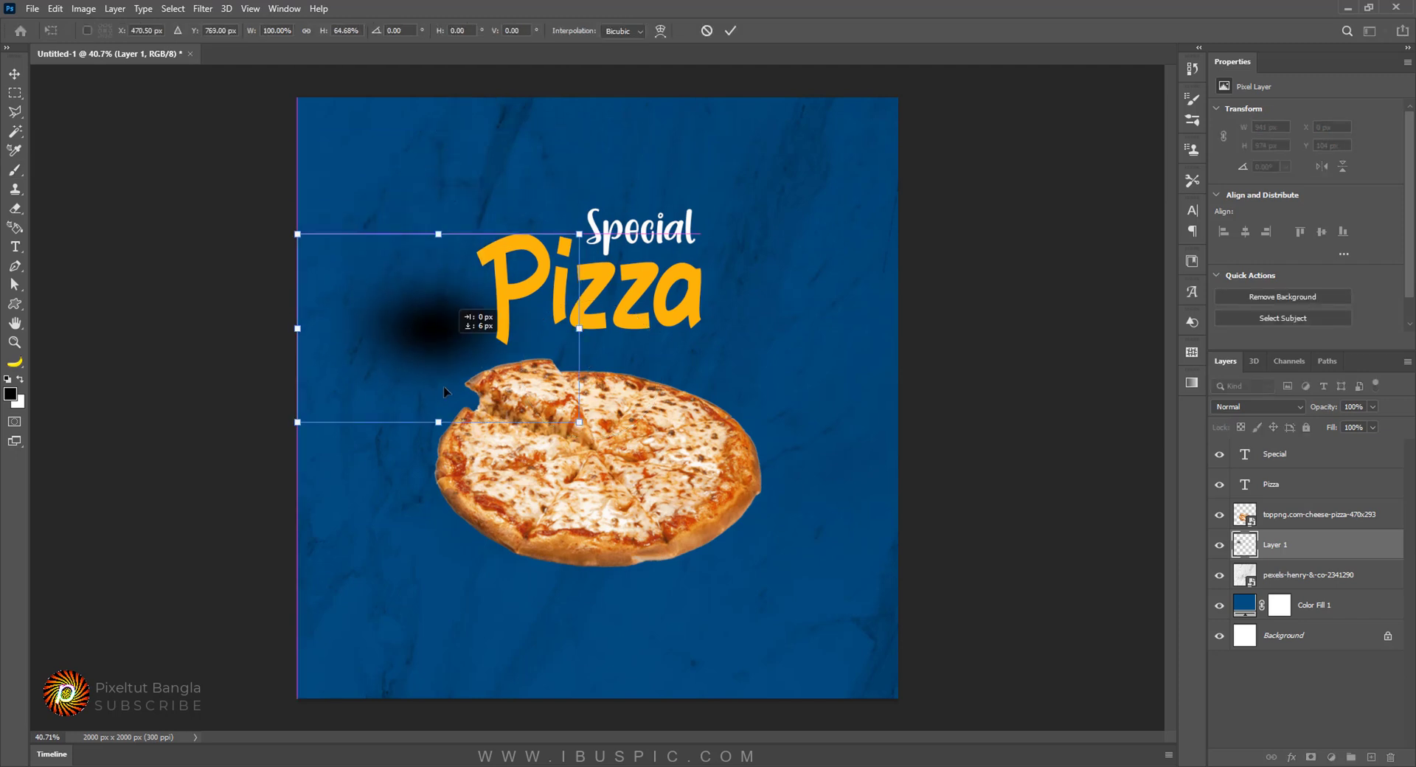
mouse_move(444, 337)
left_mouse_down()
mouse_move(557, 590)
mouse_move(579, 536)
mouse_move(558, 530)
left_mouse_up()
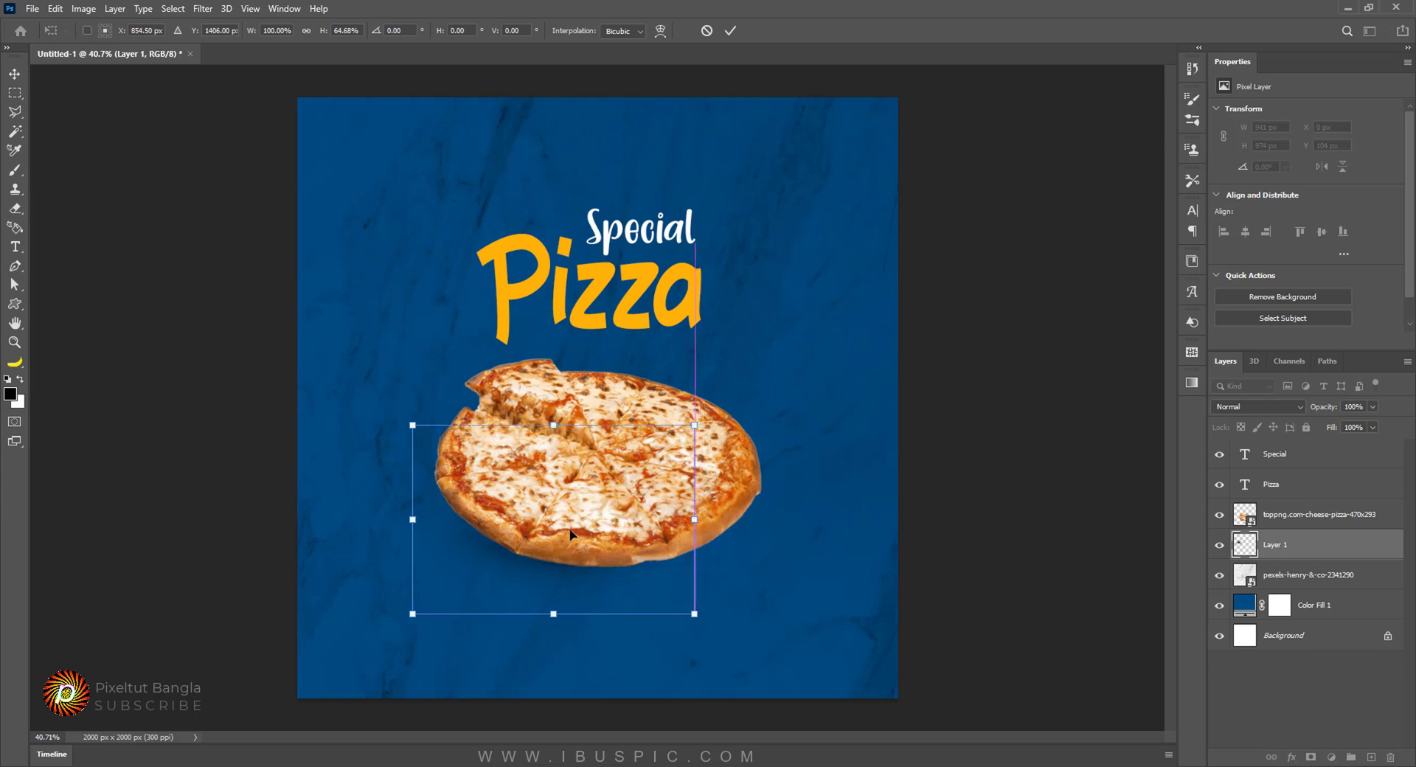
left_click_drag(694, 519, 856, 514)
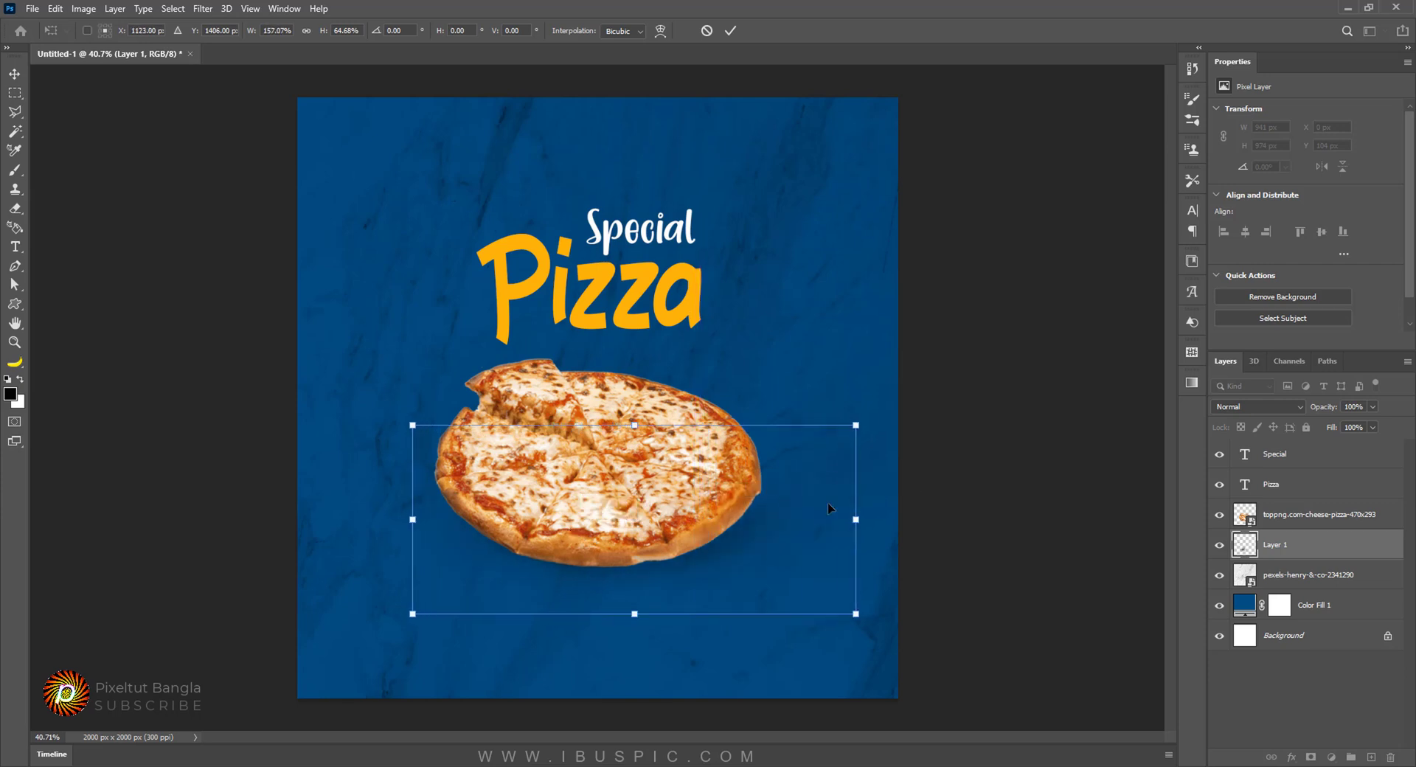
left_click_drag(417, 519, 348, 530)
left_click_drag(602, 426, 602, 406)
left_click_drag(600, 614, 602, 626)
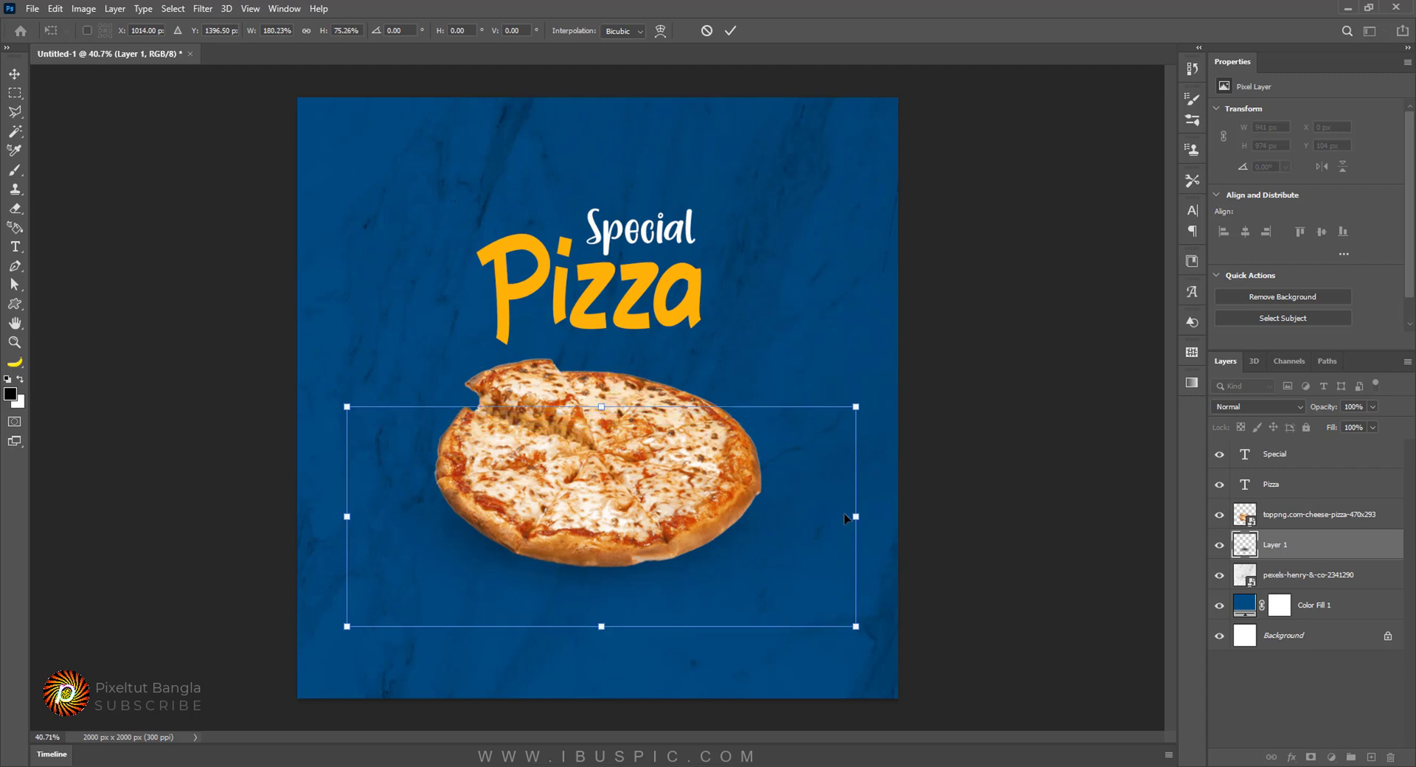
key("Return")
key("b")
scroll(843, 479, "down", 1)
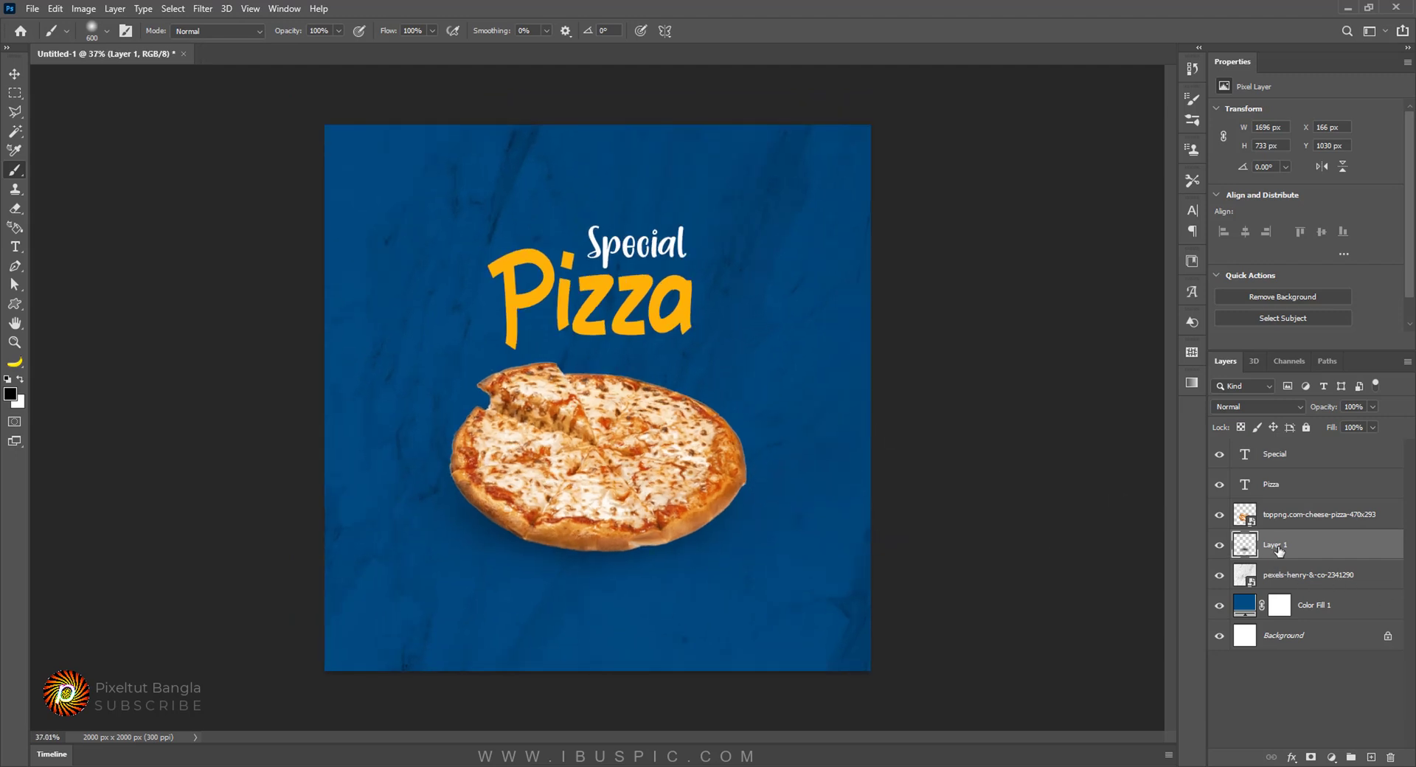
Step: On a new layer above the marble texture, stamp one soft cyan (00e4ff) spot beside the Pizza heading
left_click(1292, 577)
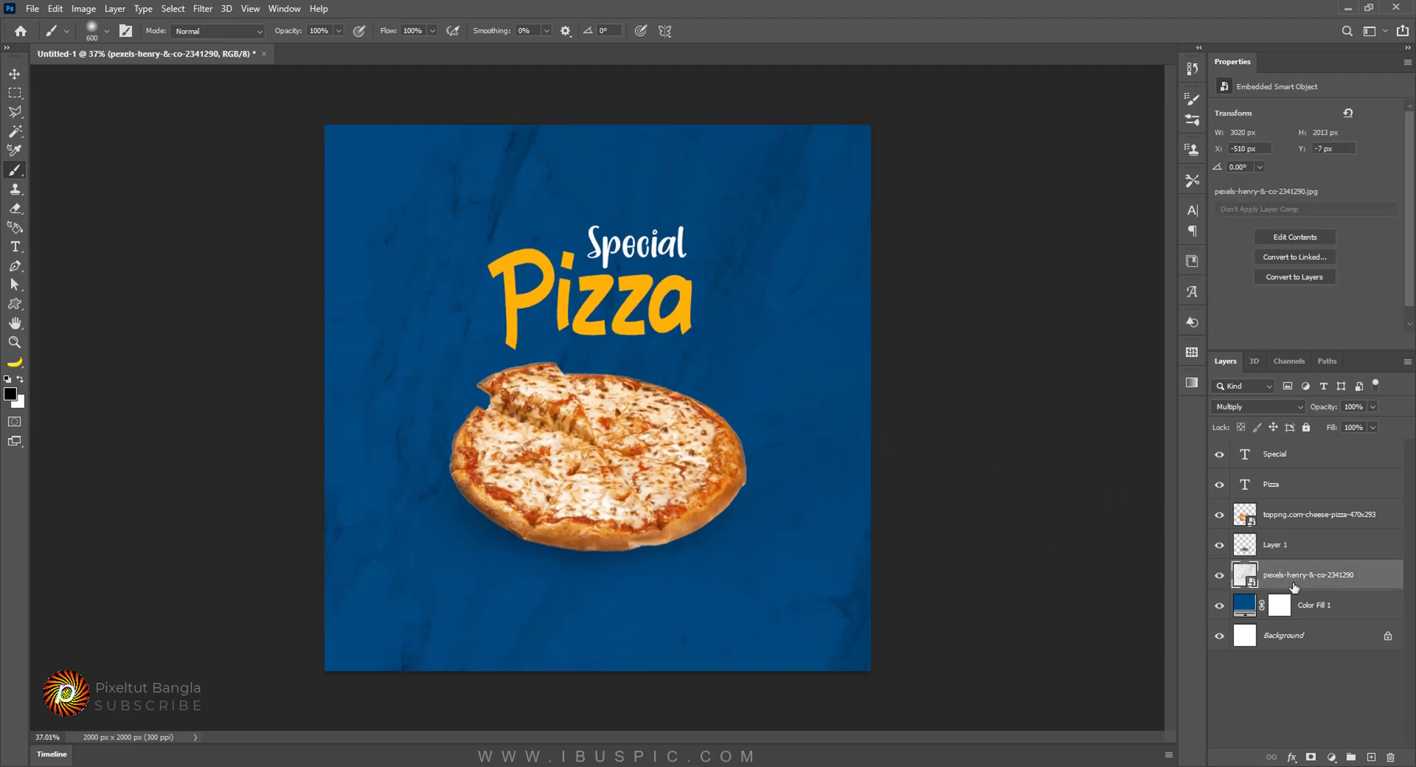
left_click(1370, 757)
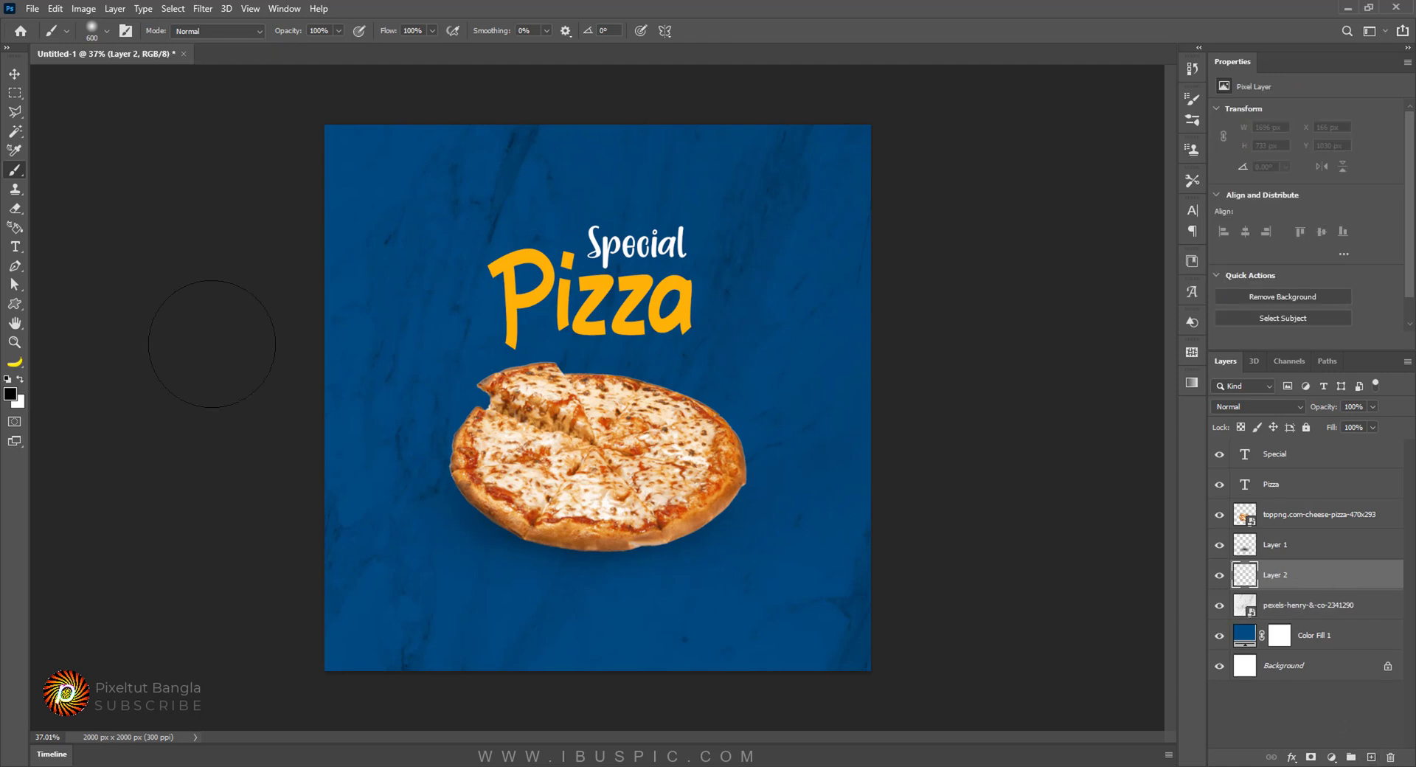
key("i")
left_click(11, 394)
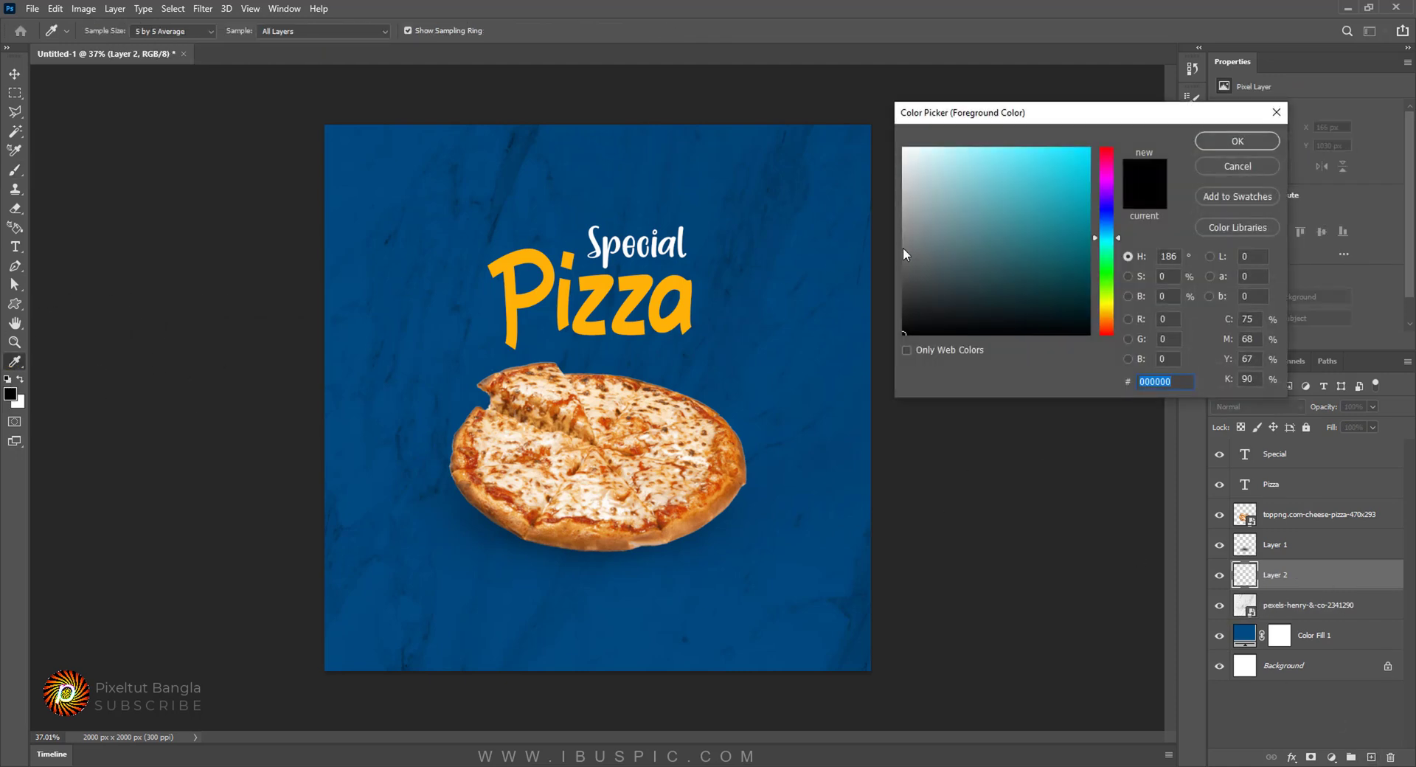
left_click(1091, 147)
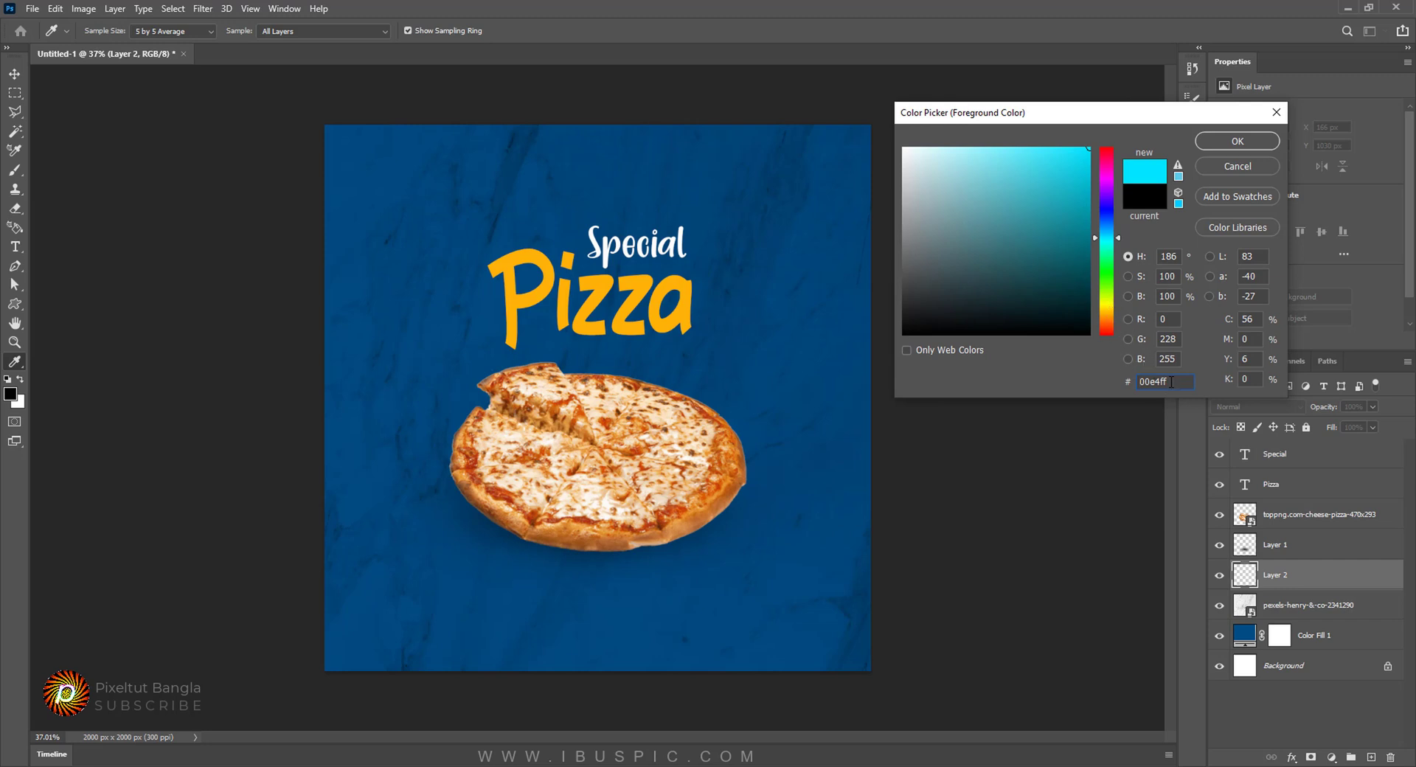
left_click(1237, 141)
key("b")
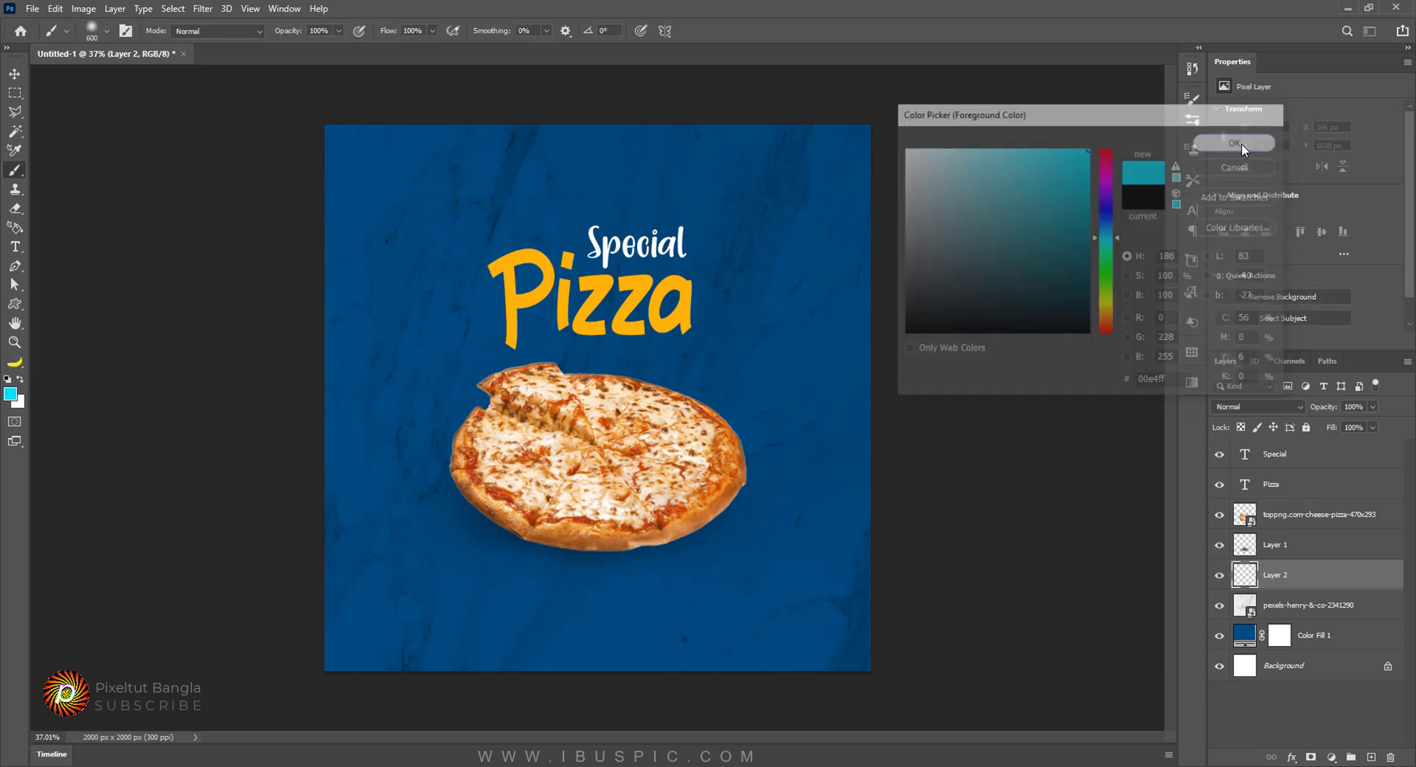
left_click(457, 251)
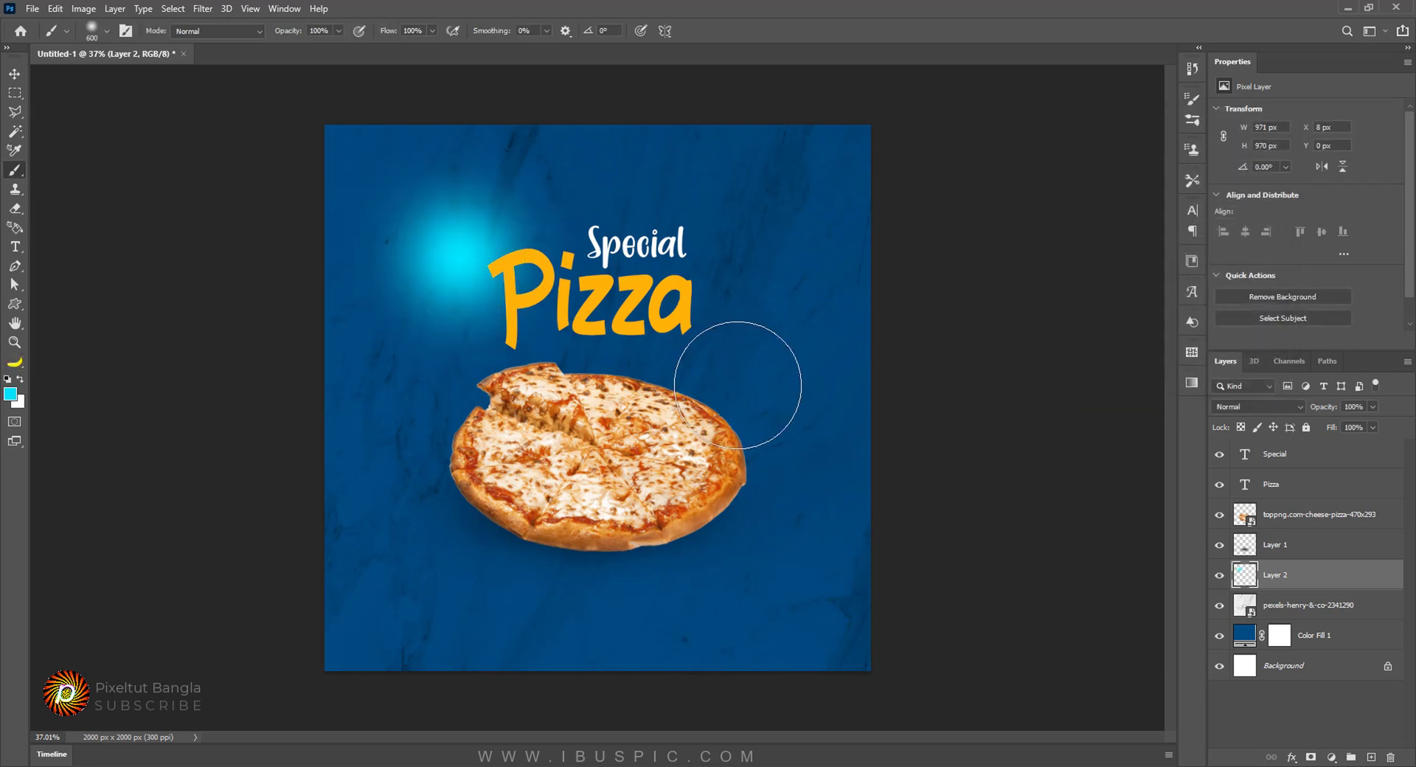
Step: Transform the cyan spot to about 230% width and 156% height and centre it behind the pizza as a glow
key("ctrl+t")
left_click_drag(458, 224, 590, 494)
left_click_drag(730, 398, 822, 311)
left_click_drag(683, 515, 680, 462)
left_click_drag(380, 453, 332, 455)
left_click_drag(795, 457, 851, 458)
left_click_drag(333, 454, 289, 455)
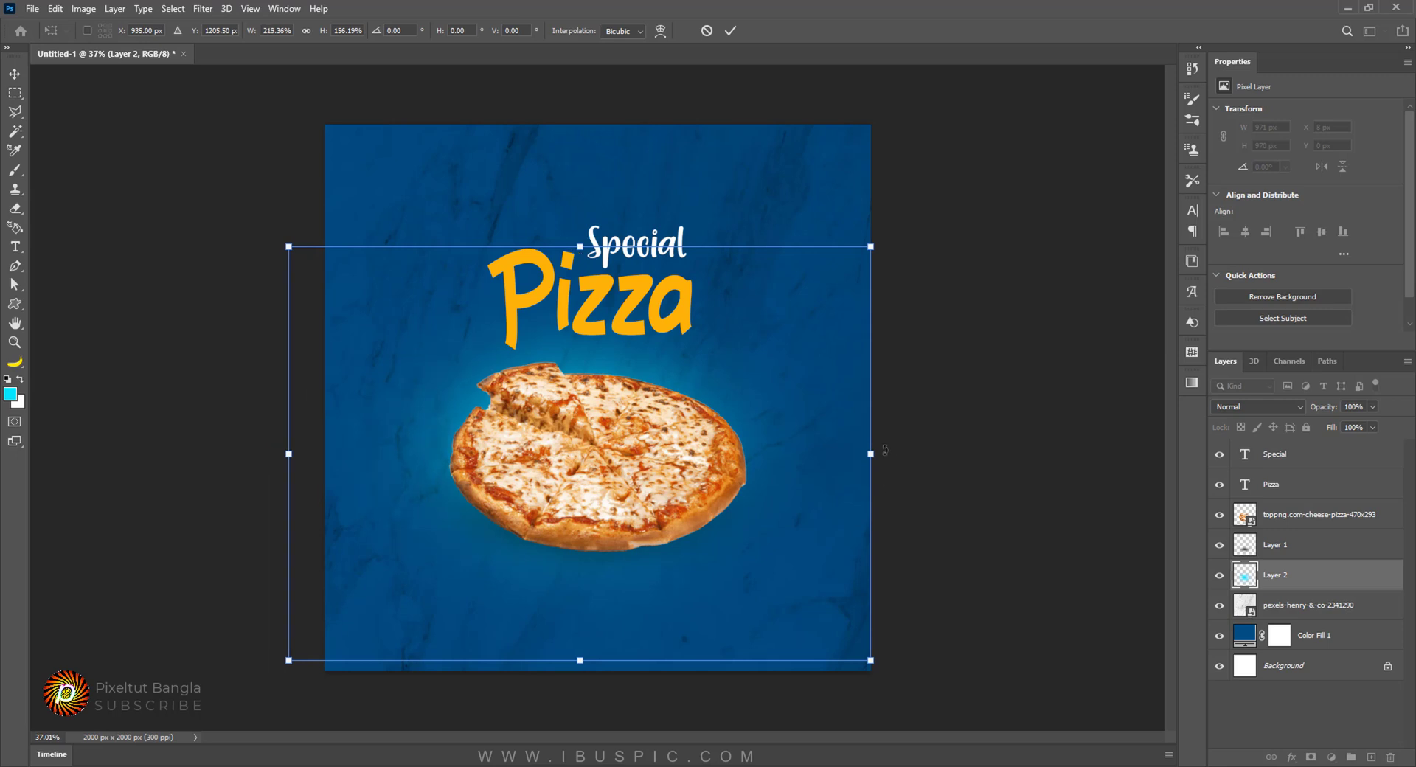
left_click_drag(871, 454, 898, 454)
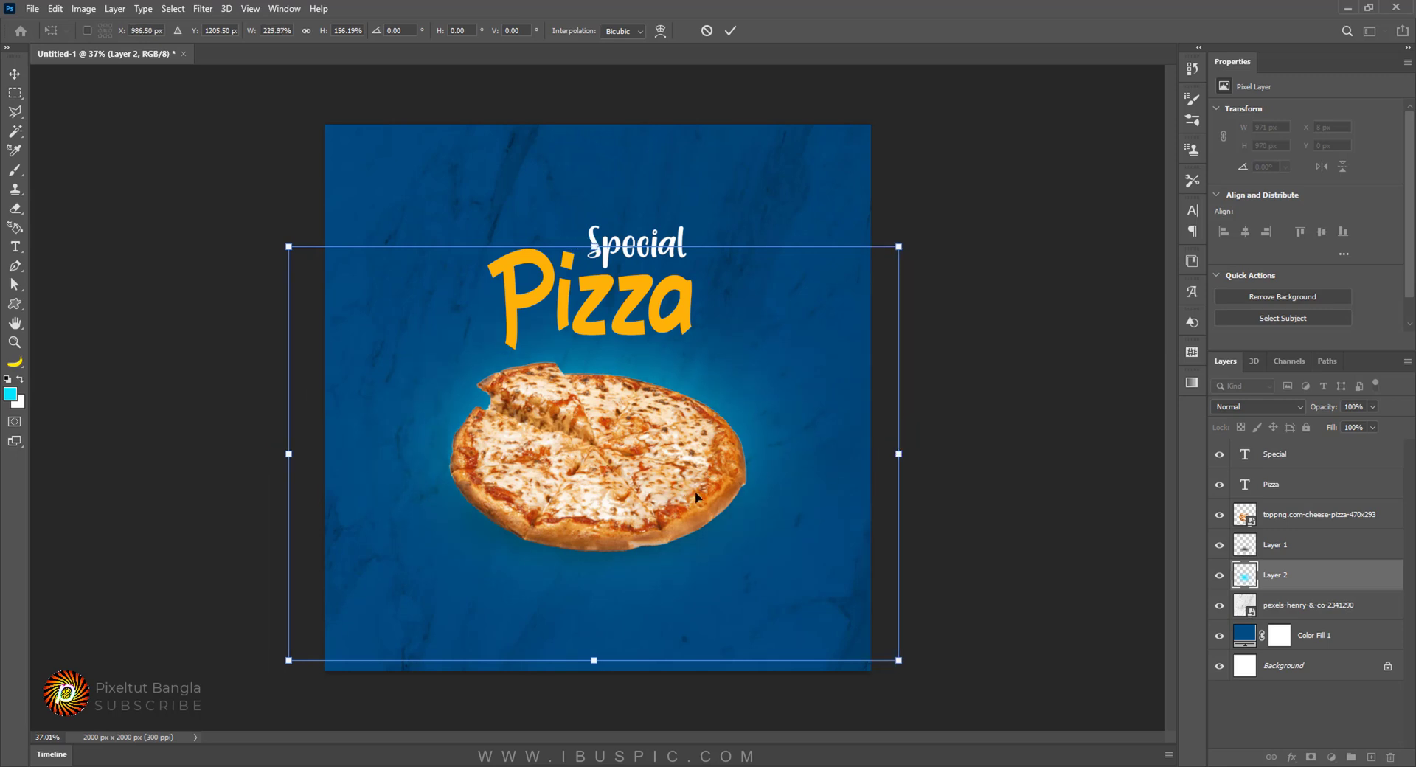
key("Return")
key("b")
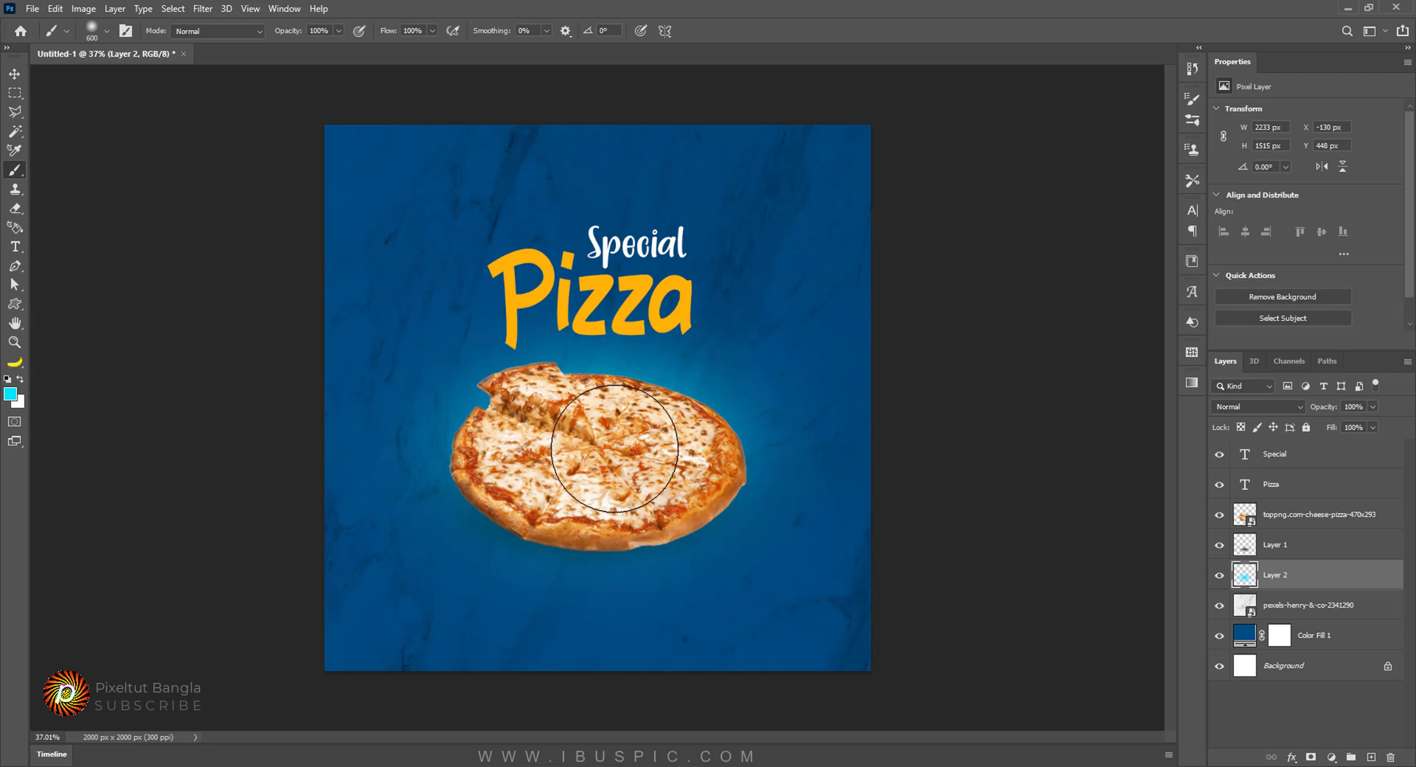
Step: Apply Levels to the pizza image with a midtone input of 0.88 and a white input of 240
scroll(605, 420, "down", 2)
scroll(614, 440, "up", 2)
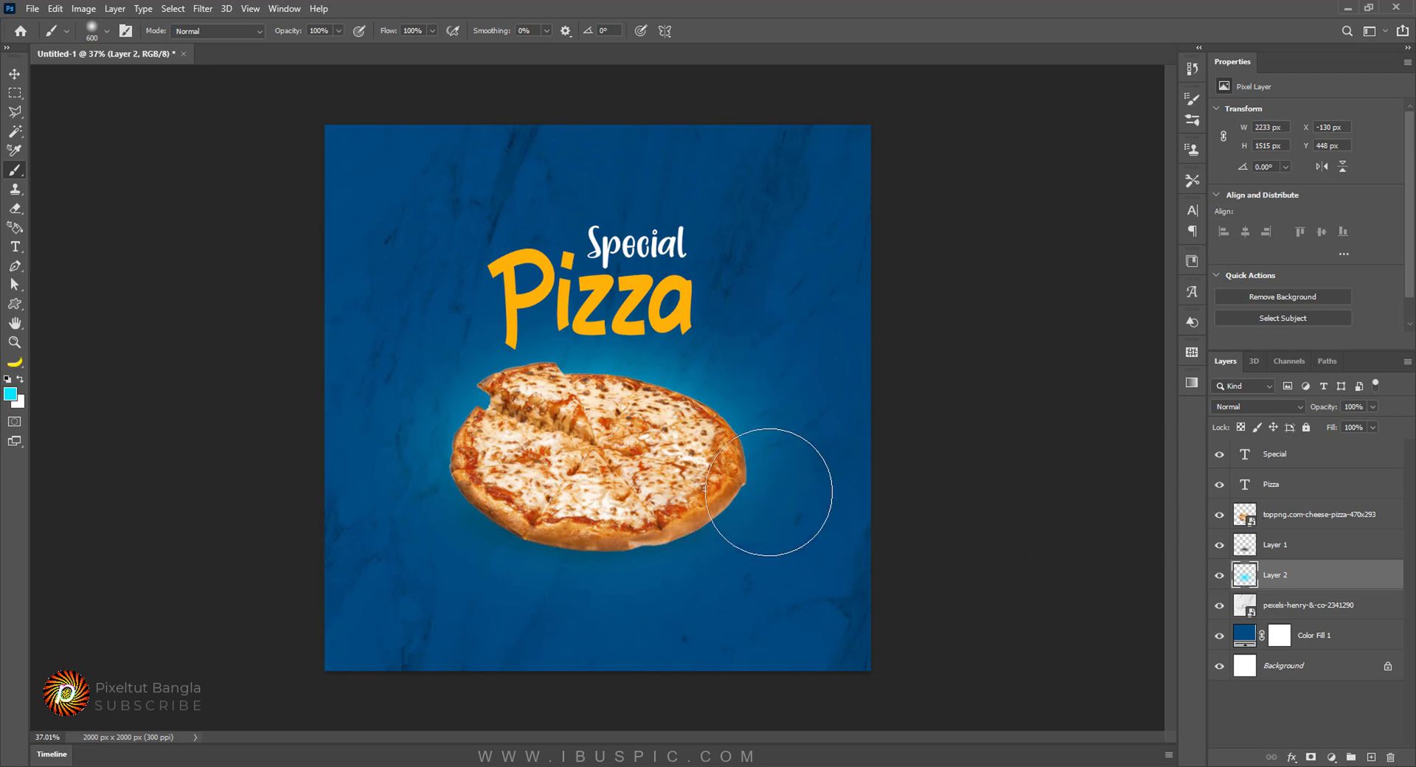
scroll(769, 465, "down", 1)
scroll(769, 465, "up", 2)
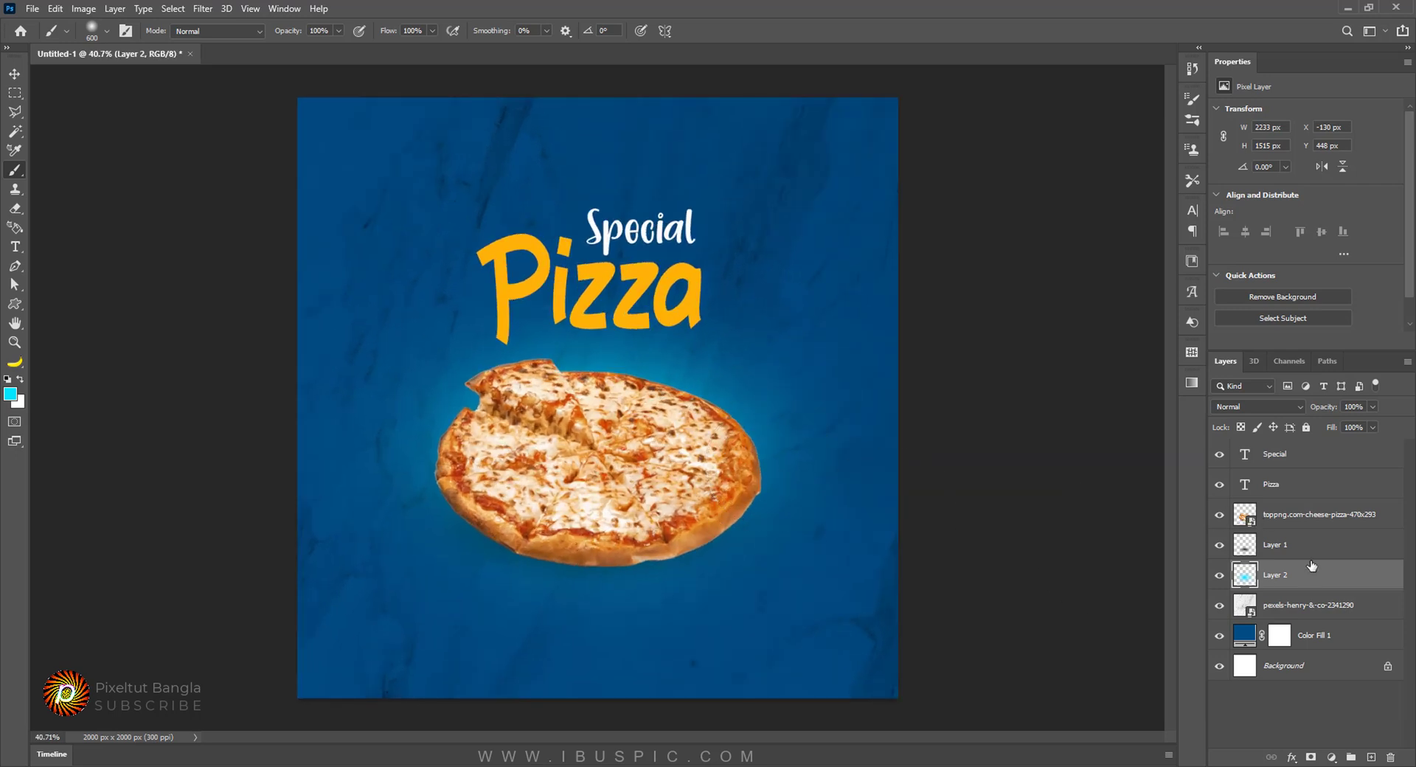
left_click(1299, 525)
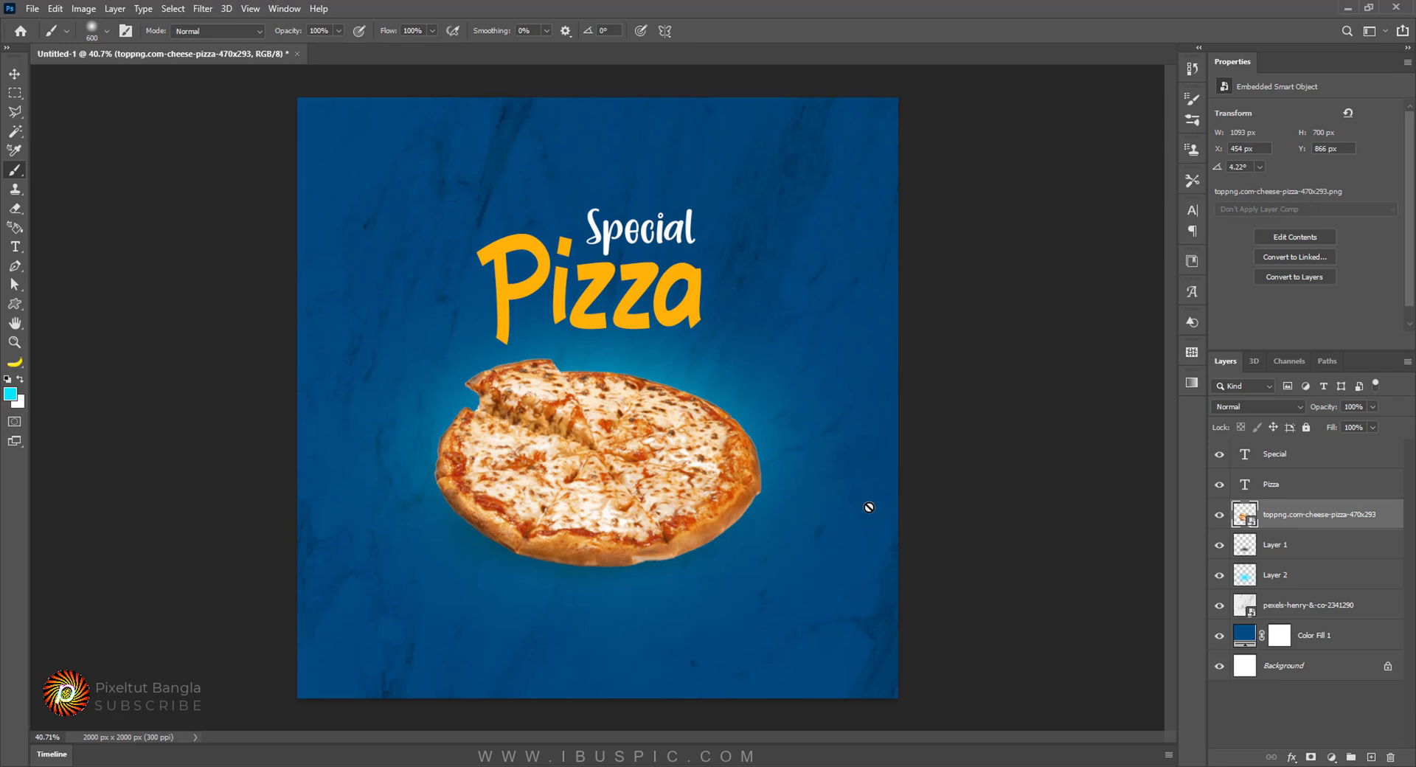
key("ctrl+l")
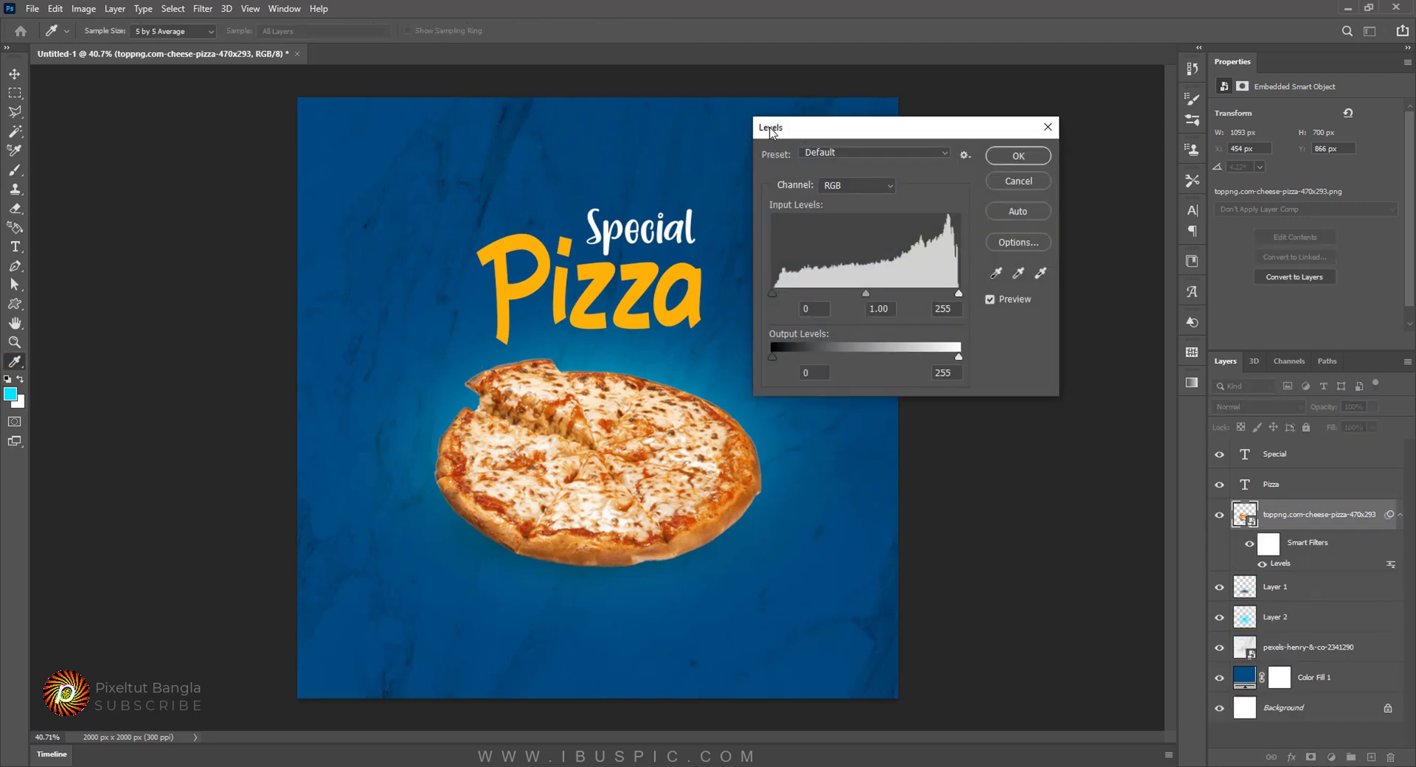
left_click_drag(867, 293, 869, 293)
left_click(874, 295)
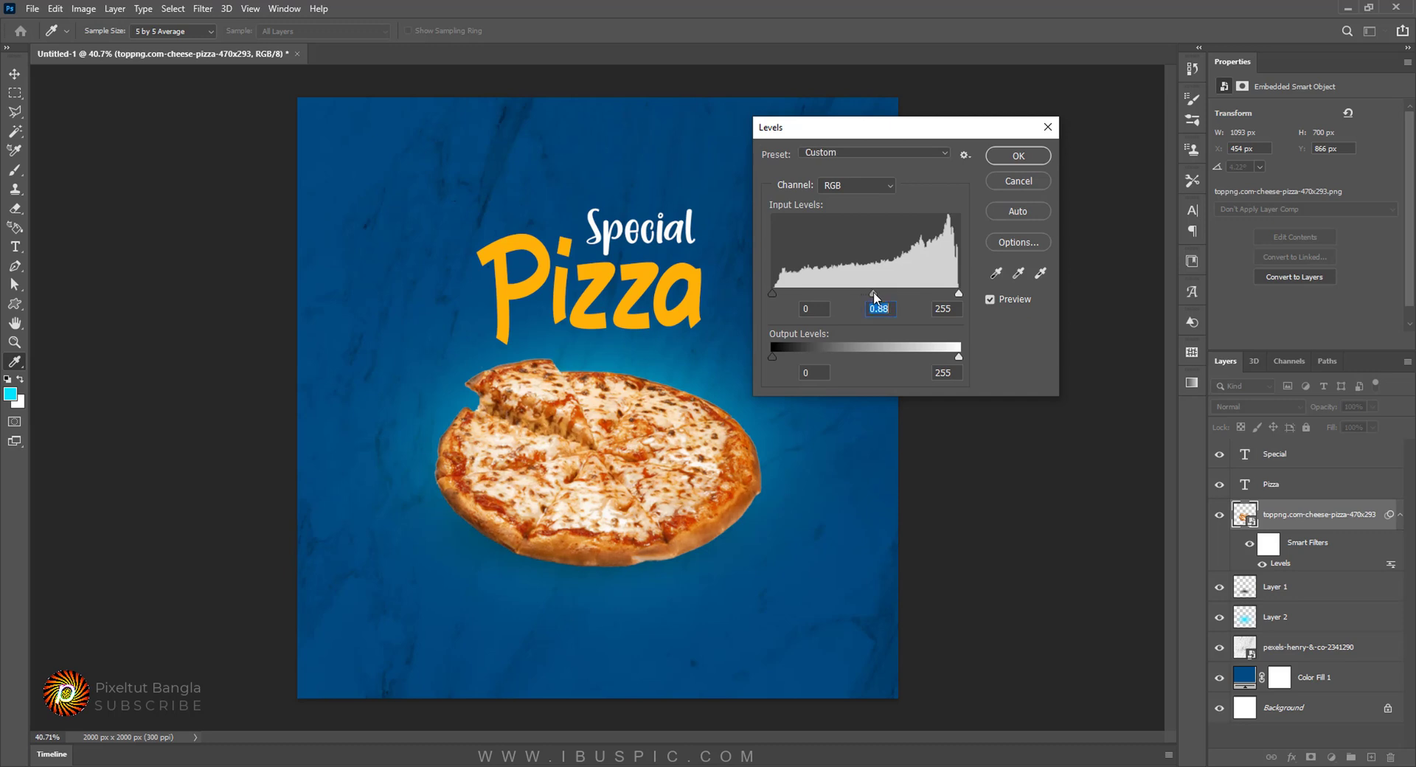
left_click_drag(958, 295, 950, 298)
left_click(949, 297)
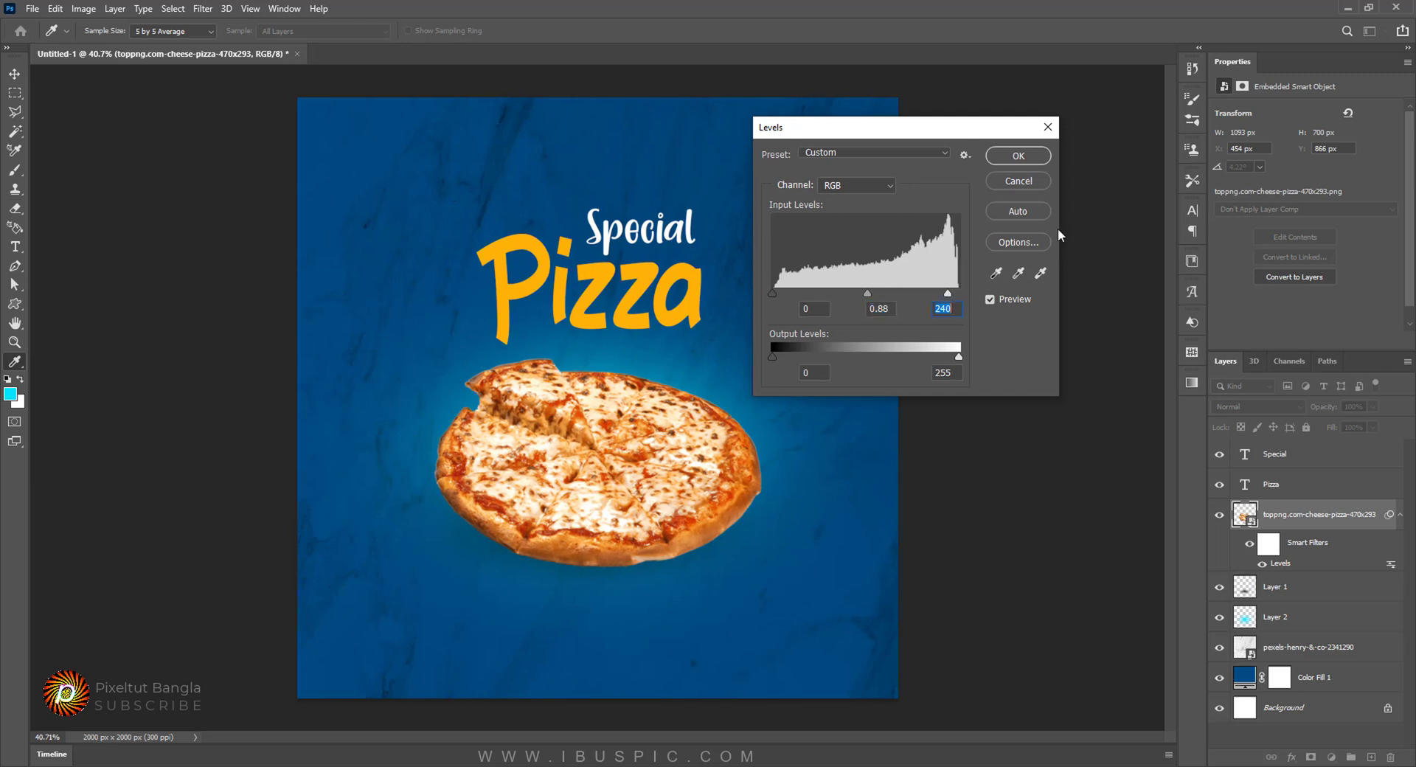
left_click(1018, 156)
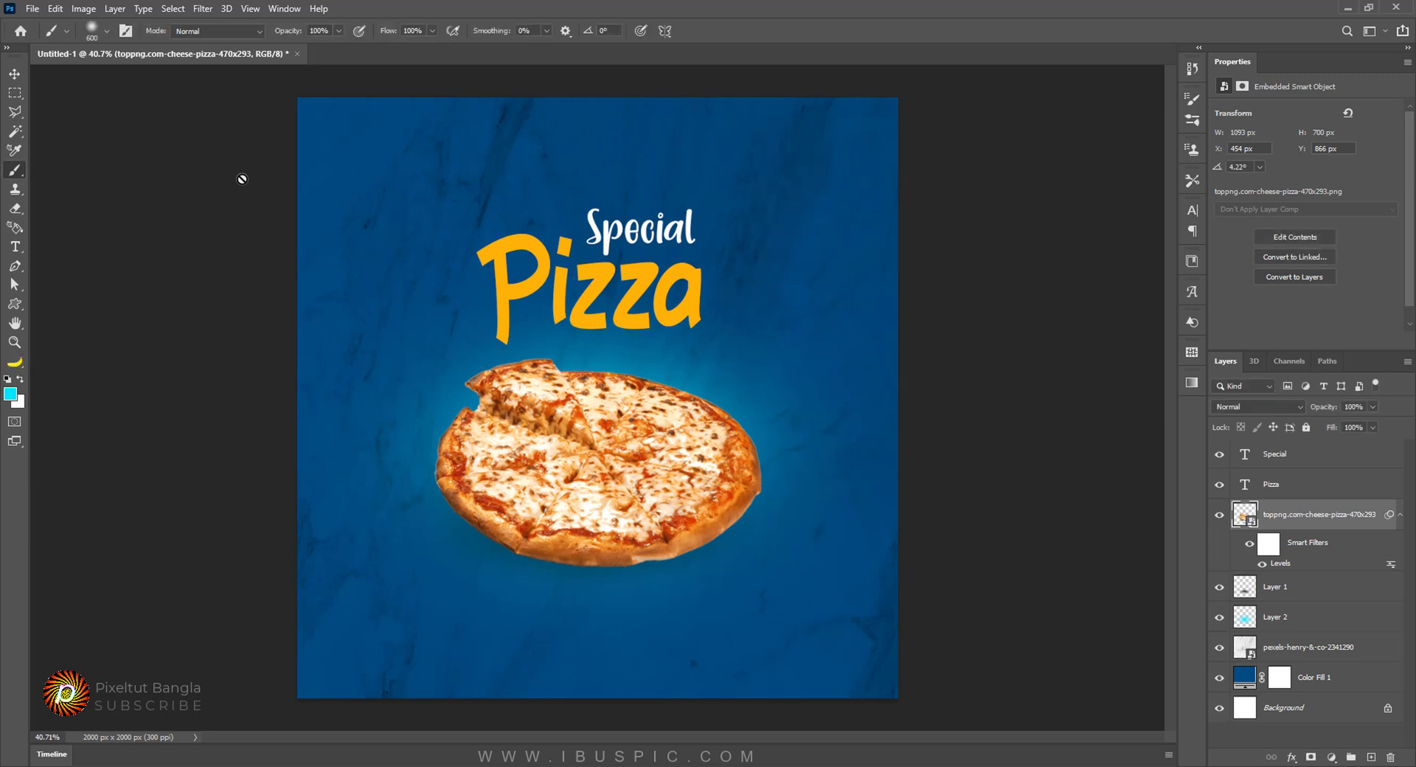
Step: Add a linear Gradient Overlay to the Pizza heading at a -139° angle and 149% scale
key("v")
left_click(542, 293)
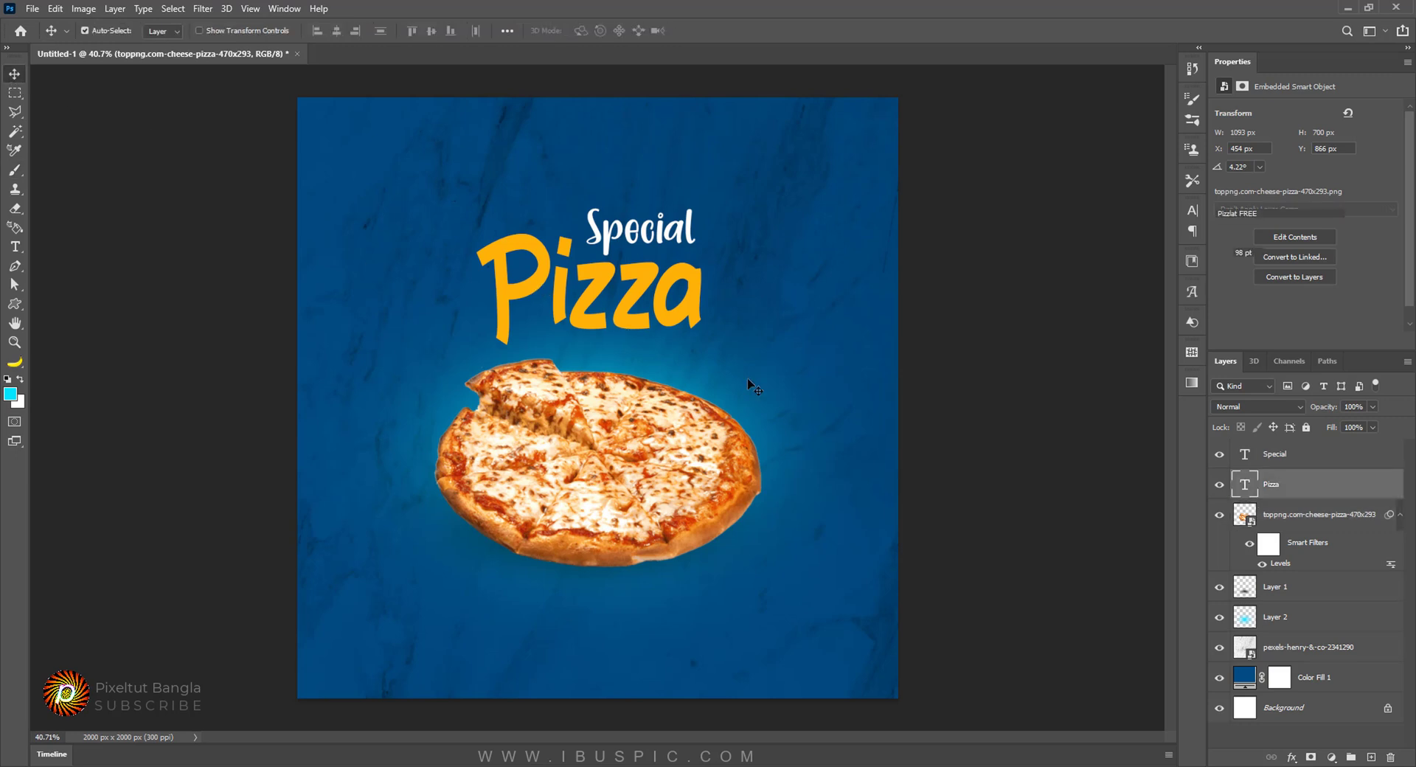
right_click(1304, 488)
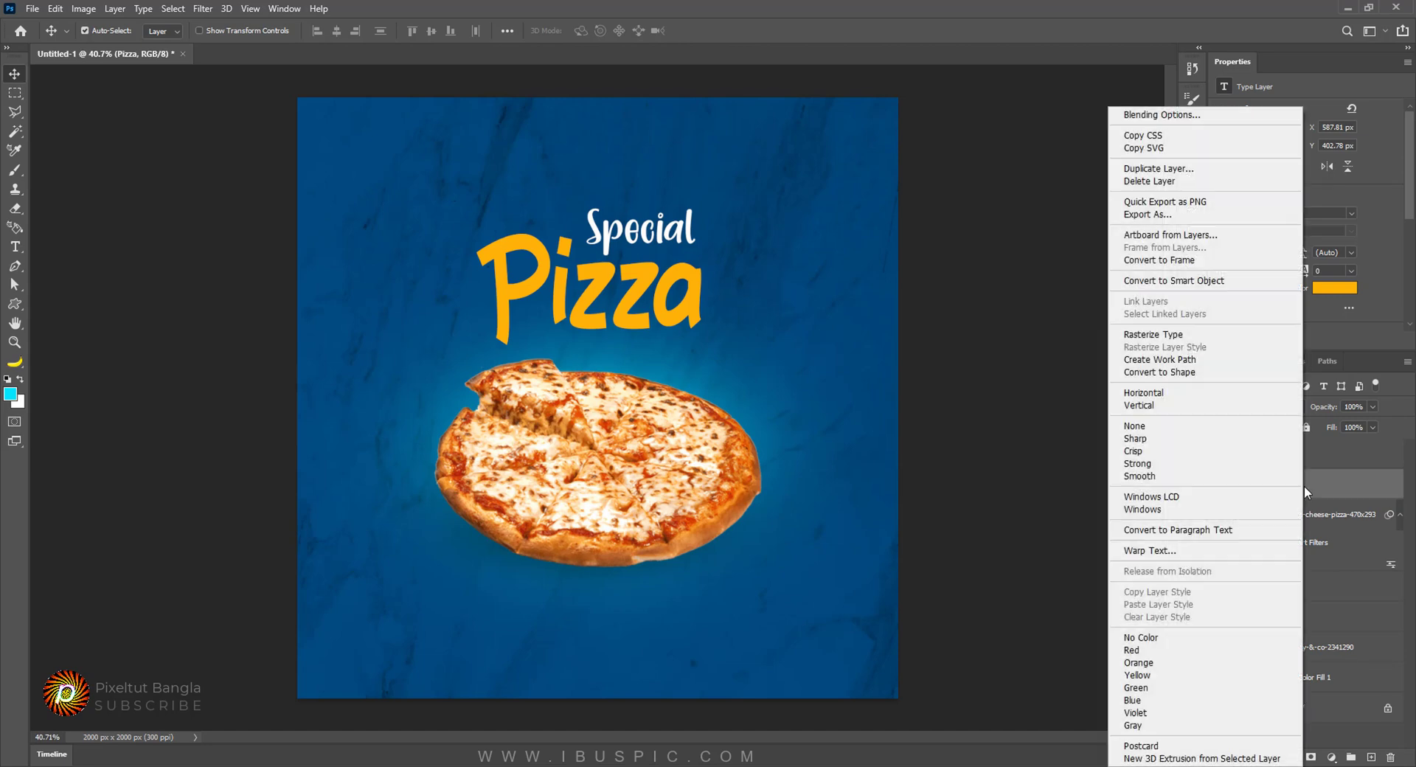
left_click(1224, 117)
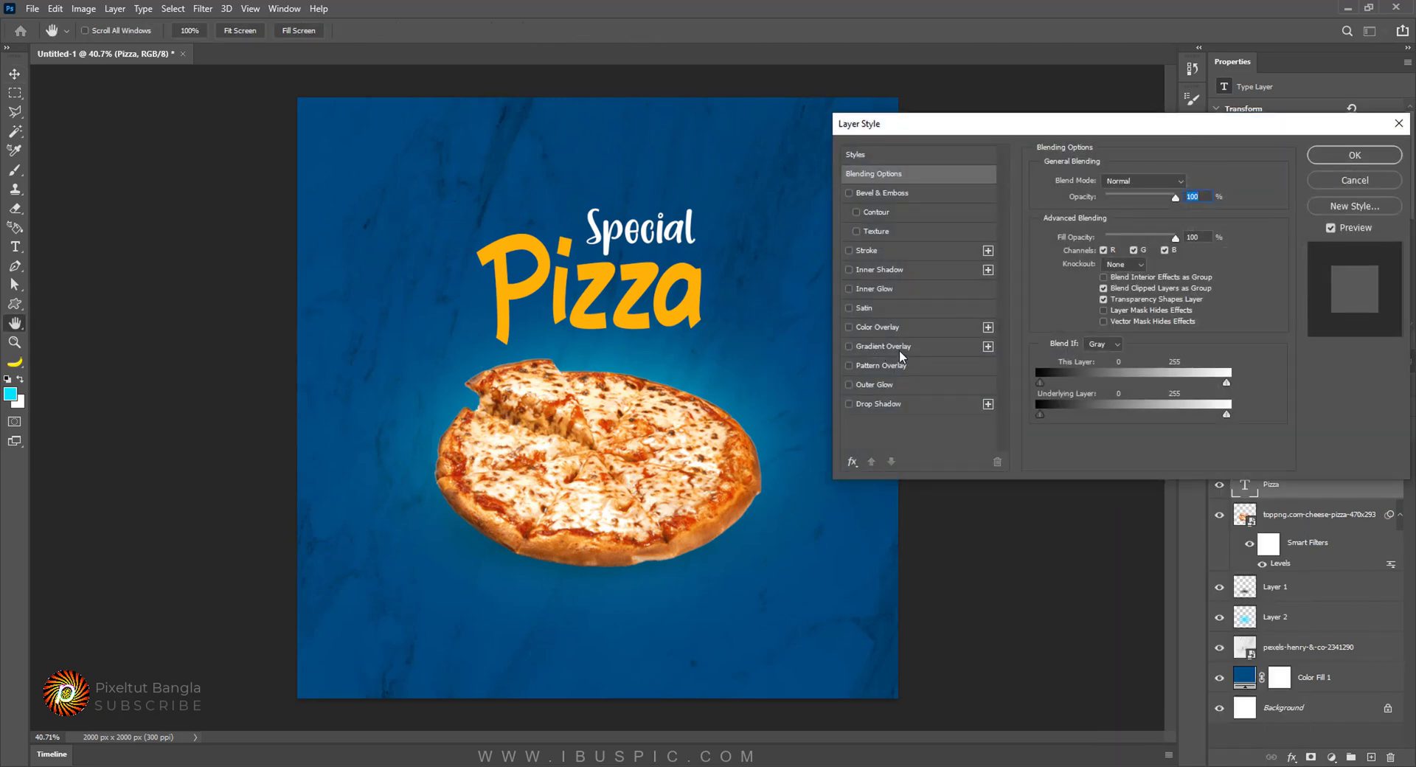
left_click(921, 349)
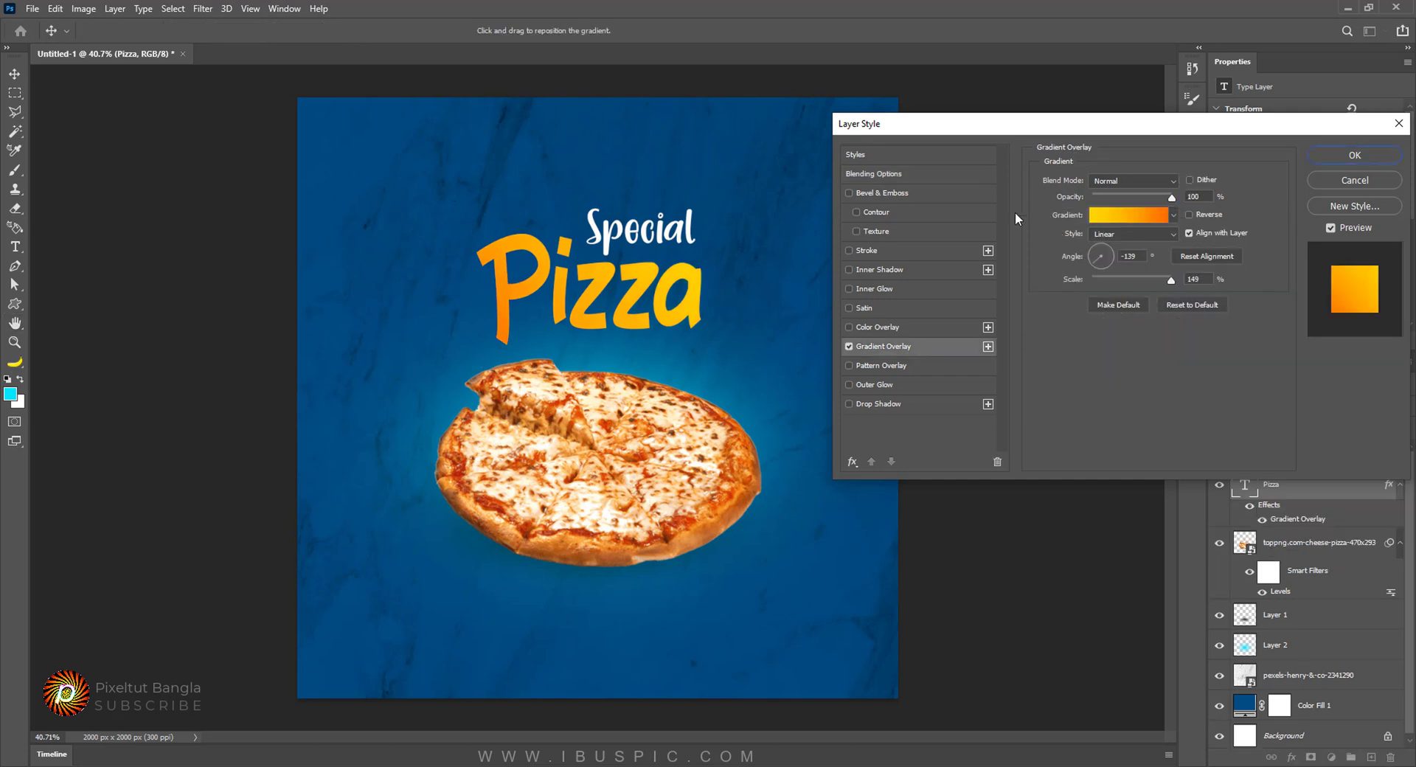
Step: Use ffd800 at 0% and ff6c00 at 100% as the colour stops of the Pizza heading's gradient
left_click(1130, 215)
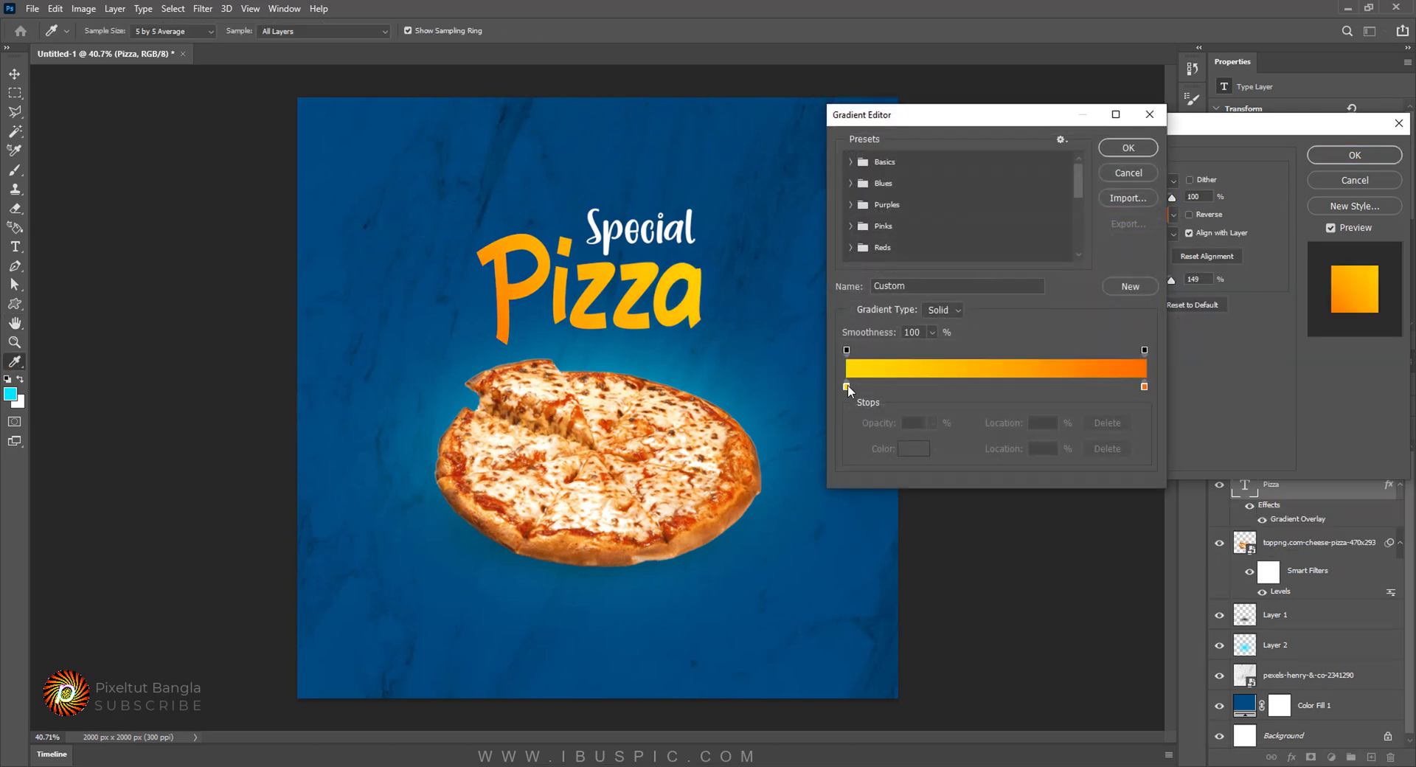
left_click(846, 386)
left_click(905, 450)
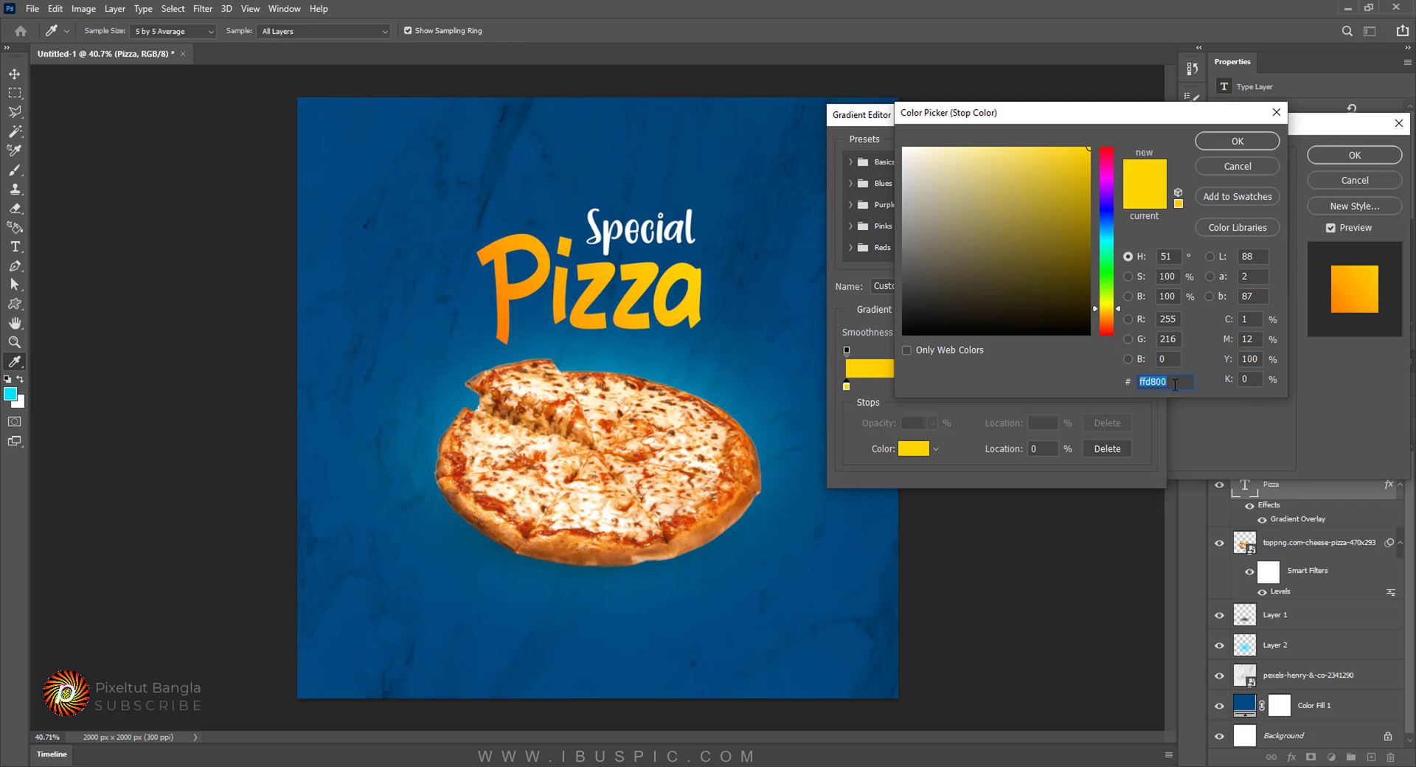
left_click(1223, 148)
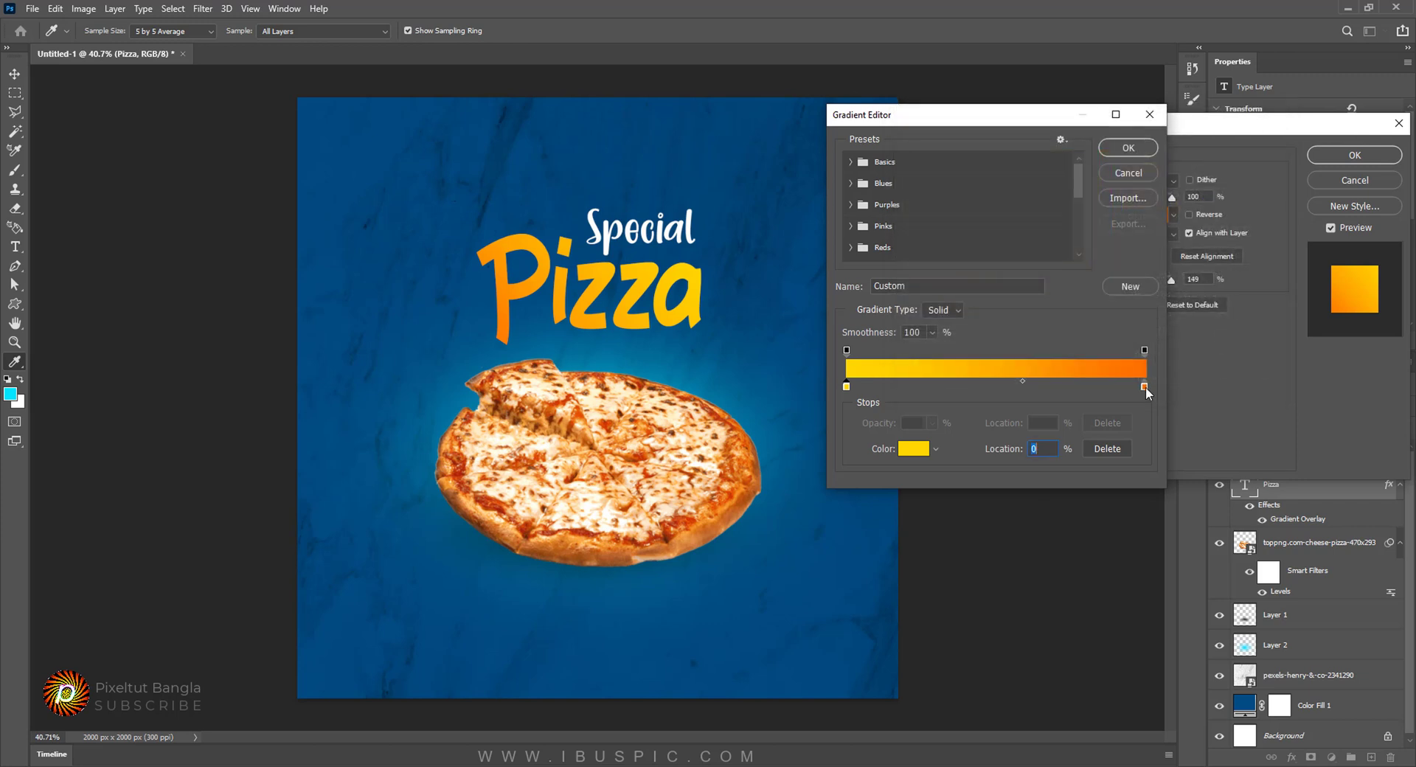
left_click(1144, 387)
left_click(914, 450)
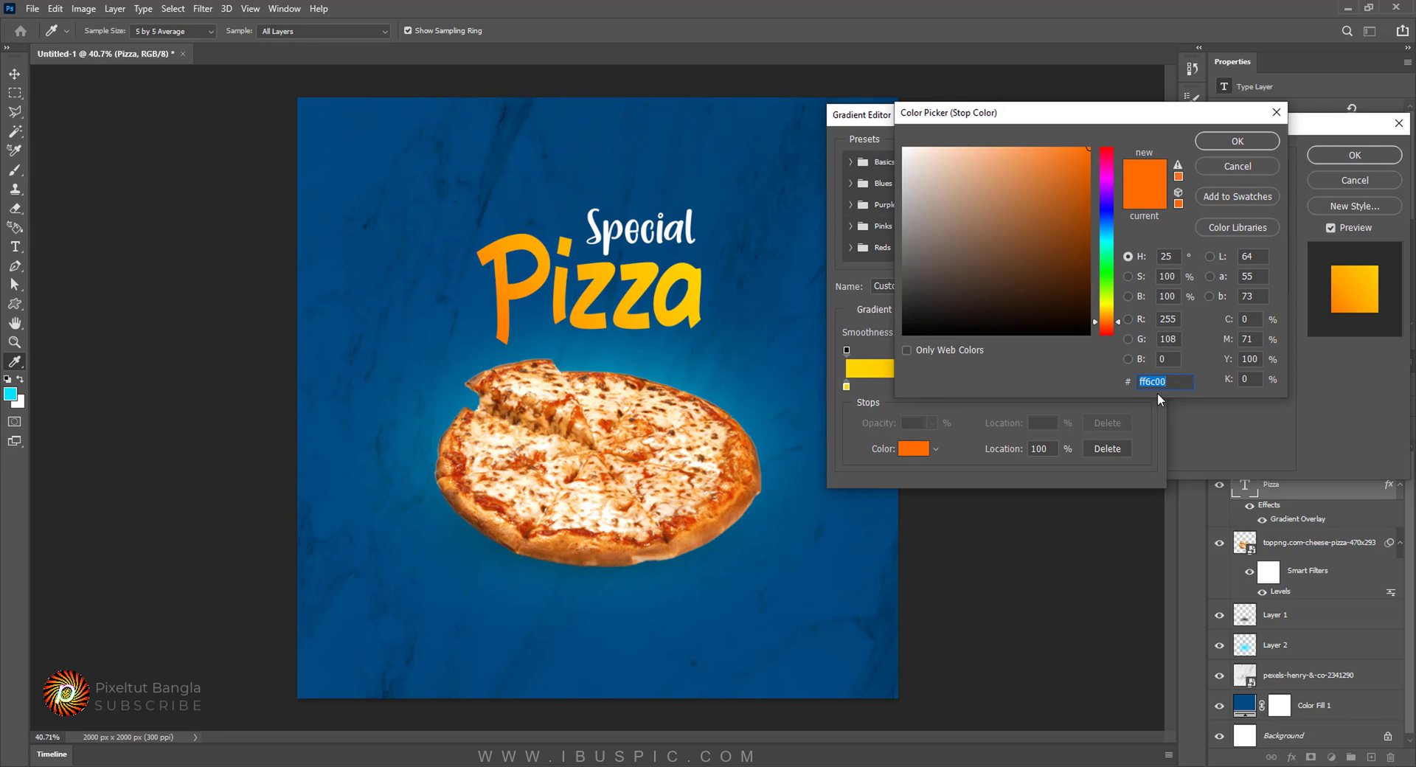
left_click(1237, 142)
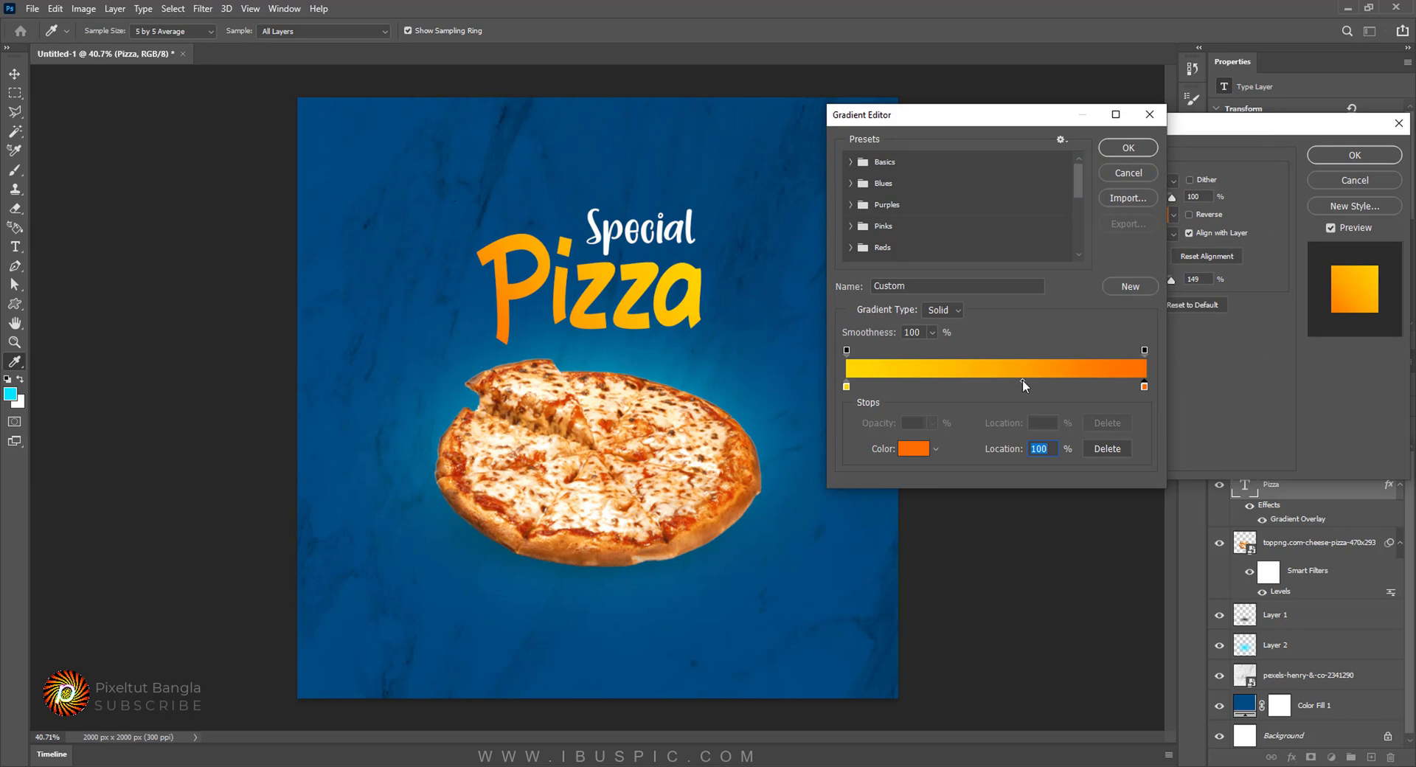
left_click(1128, 149)
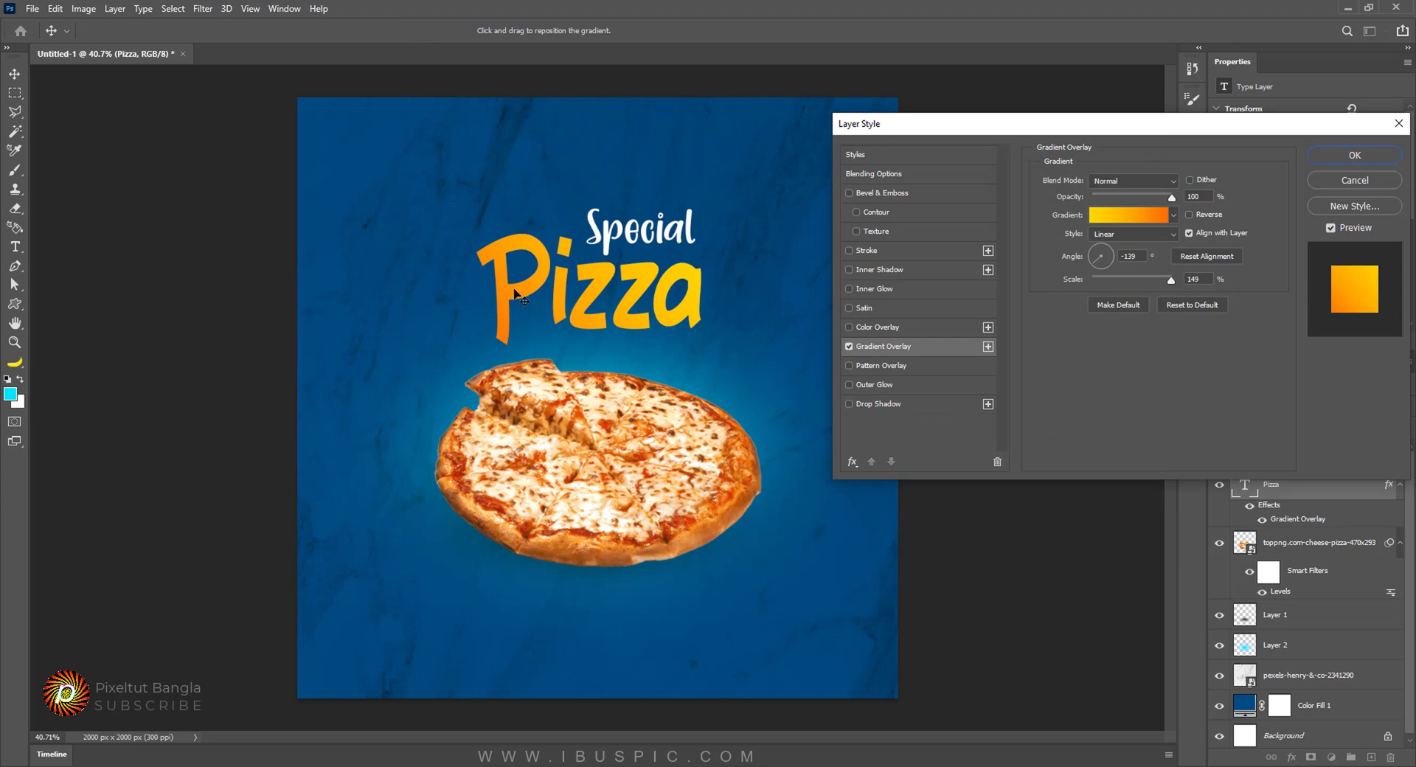
Step: Reposition the gradient over the Pizza heading so orange falls on the P and yellow on the final letters, and apply the layer style
left_click_drag(514, 293, 708, 313)
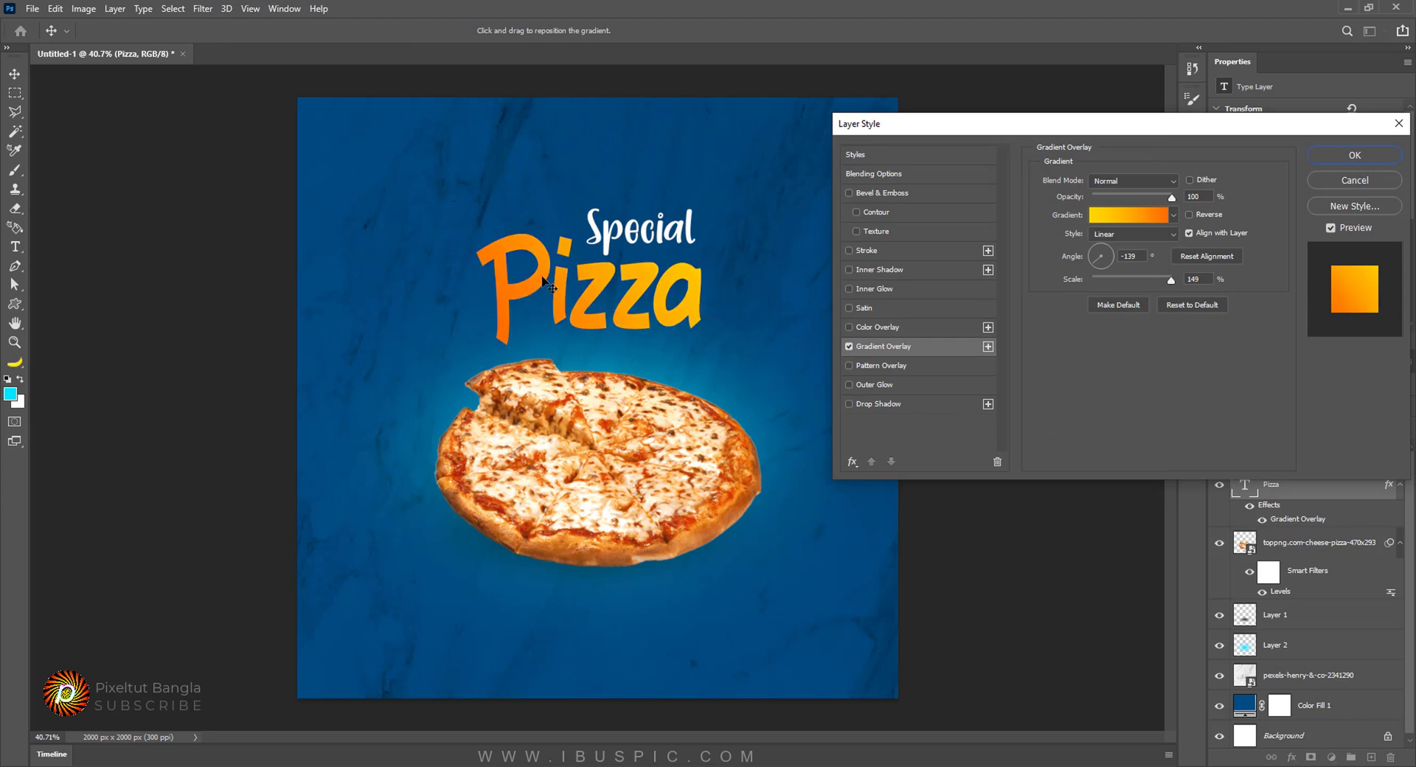
mouse_move(512, 291)
left_mouse_down()
mouse_move(557, 280)
mouse_move(537, 285)
left_mouse_up()
left_click(1138, 257)
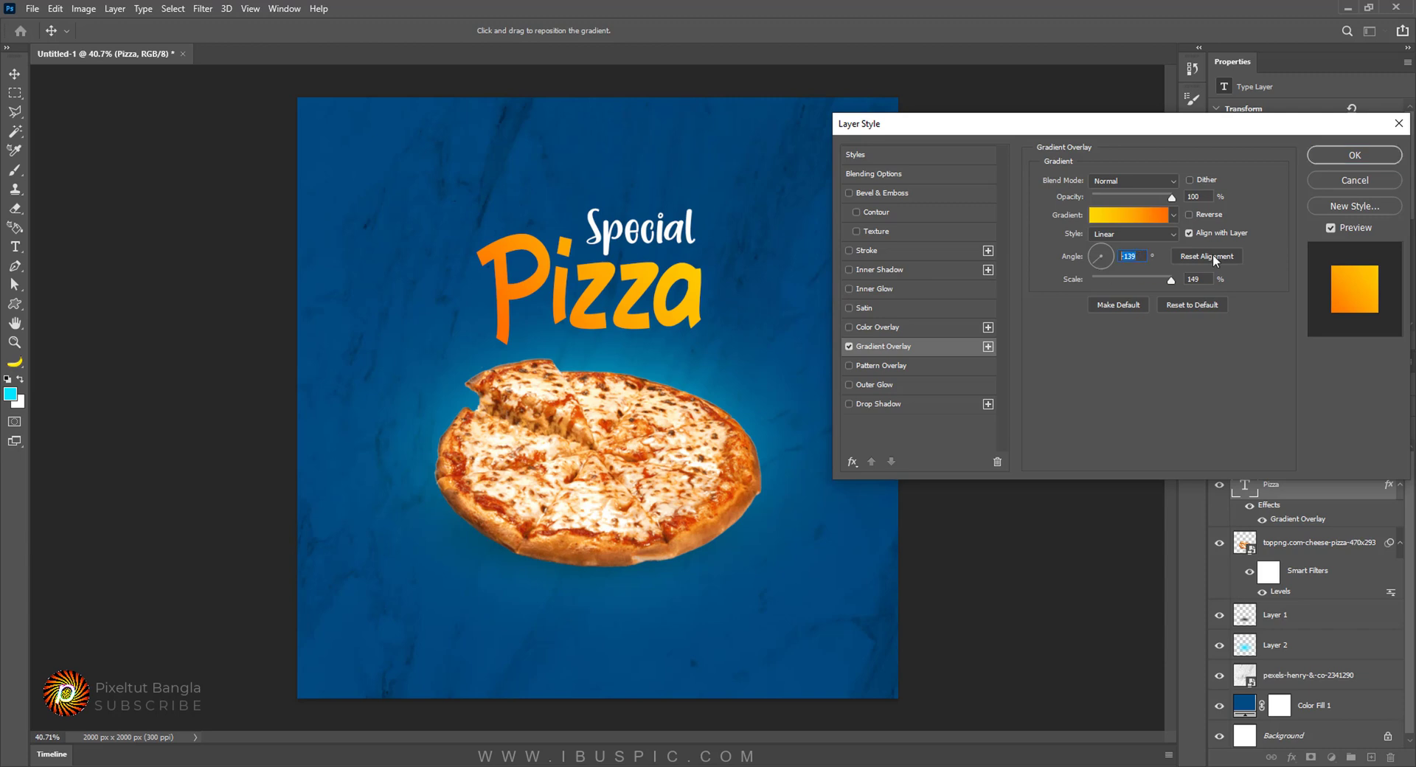
left_click(1356, 155)
Step: Move the Pizza heading and the Special text slightly down, closer to the pizza image
scroll(983, 357, "down", 5)
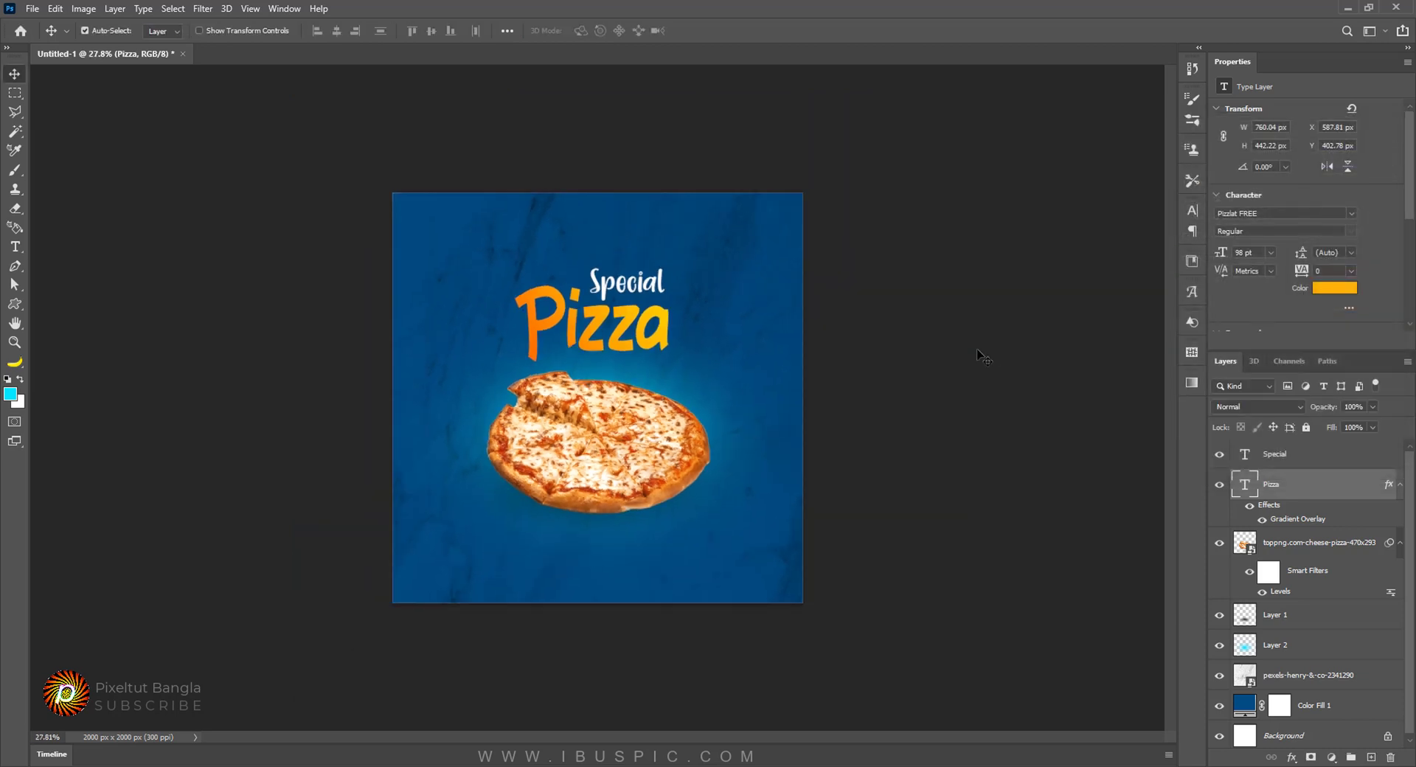
scroll(983, 357, "down", 2)
scroll(758, 411, "down", 2)
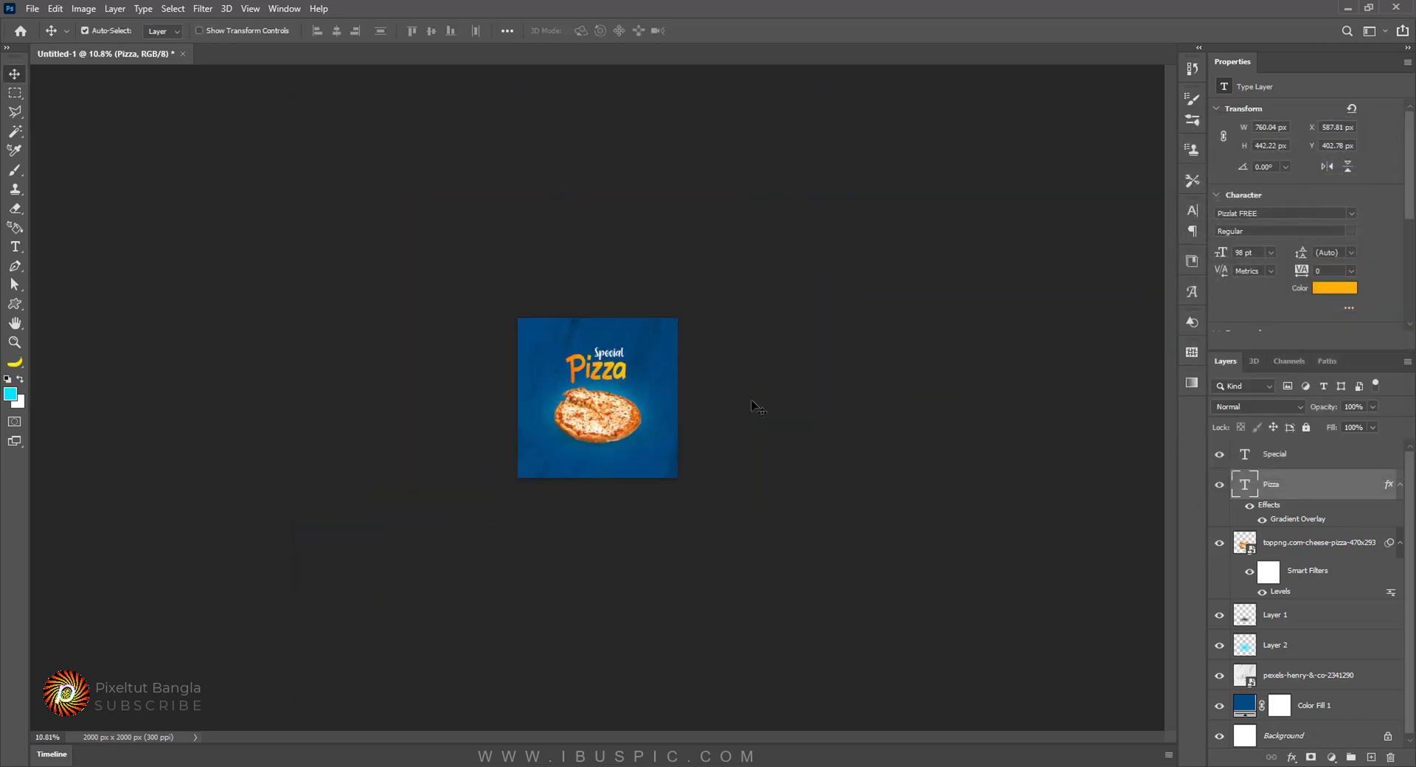
scroll(757, 408, "up", 2)
scroll(752, 404, "up", 4)
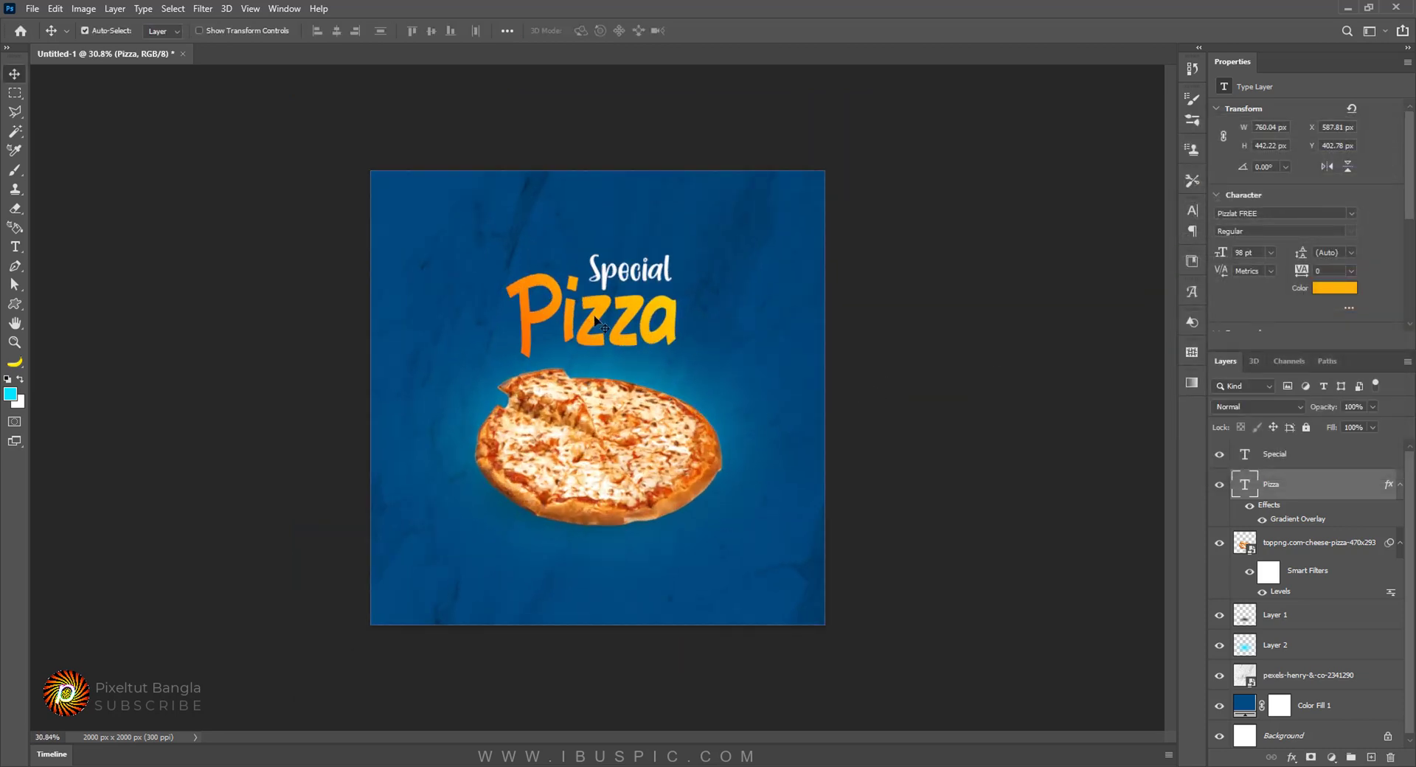
left_click_drag(595, 323, 604, 291)
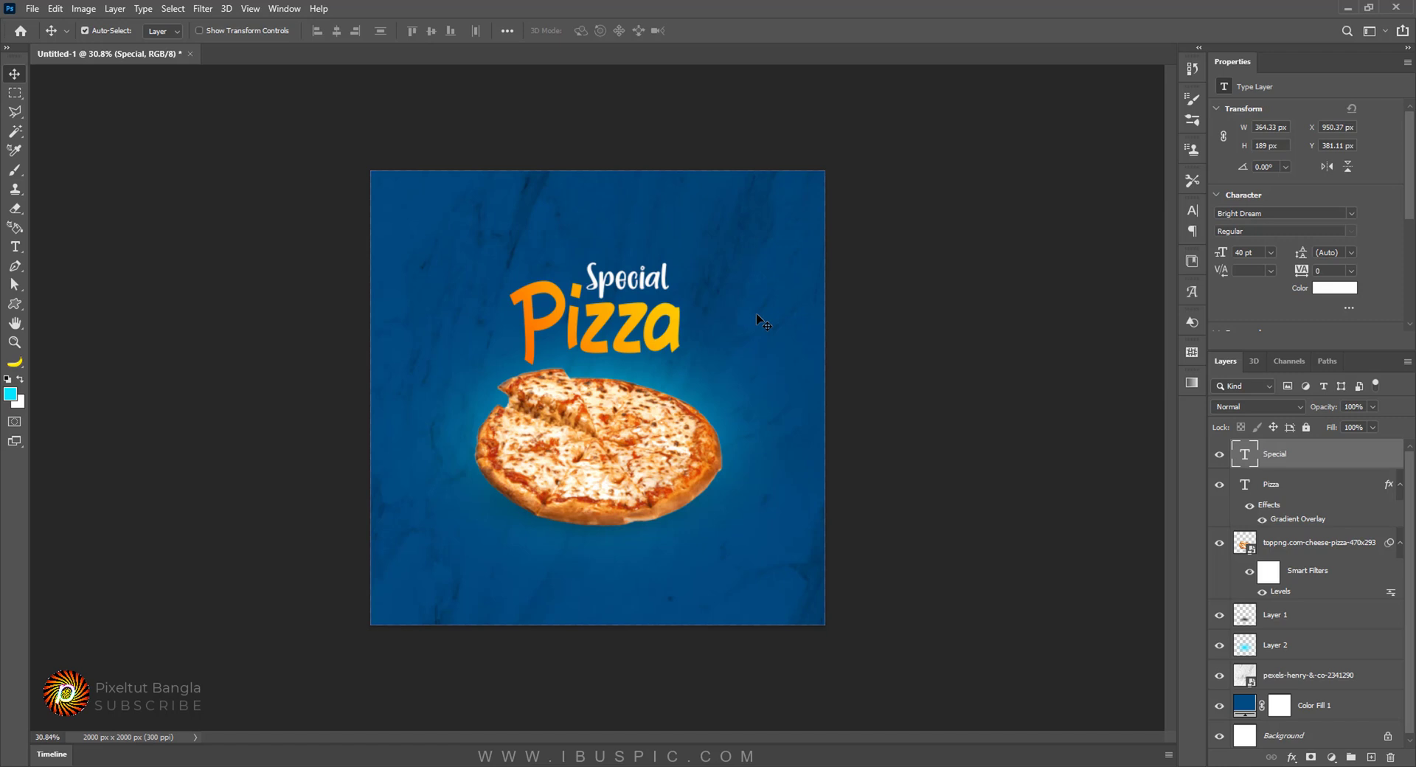
Step: Nudge the Special text 12 px to the right above the Pizza heading
key("Right")
key("Right")
key("Right")
key("Right")
key("Right")
key("Right")
key("Right")
key("Right")
key("Right")
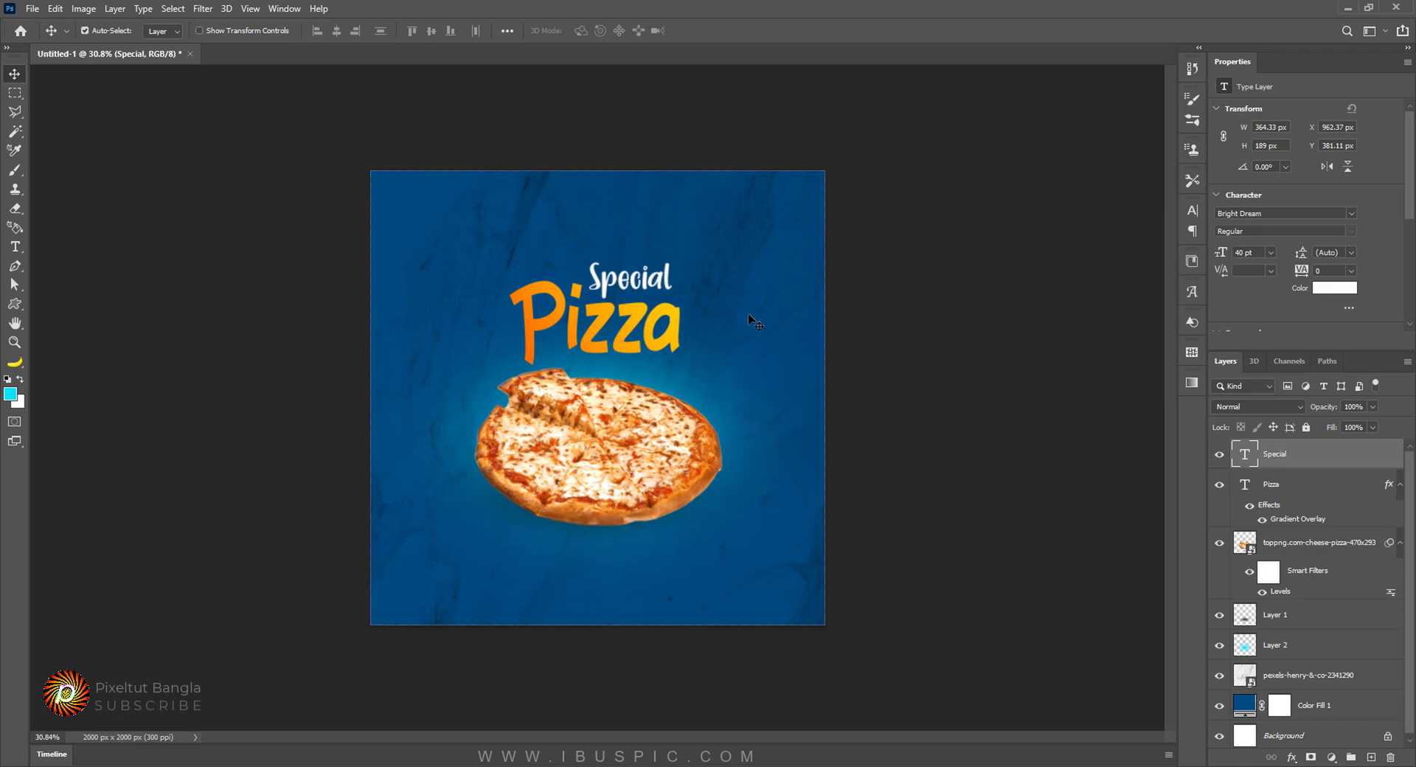
scroll(752, 314, "up", 1)
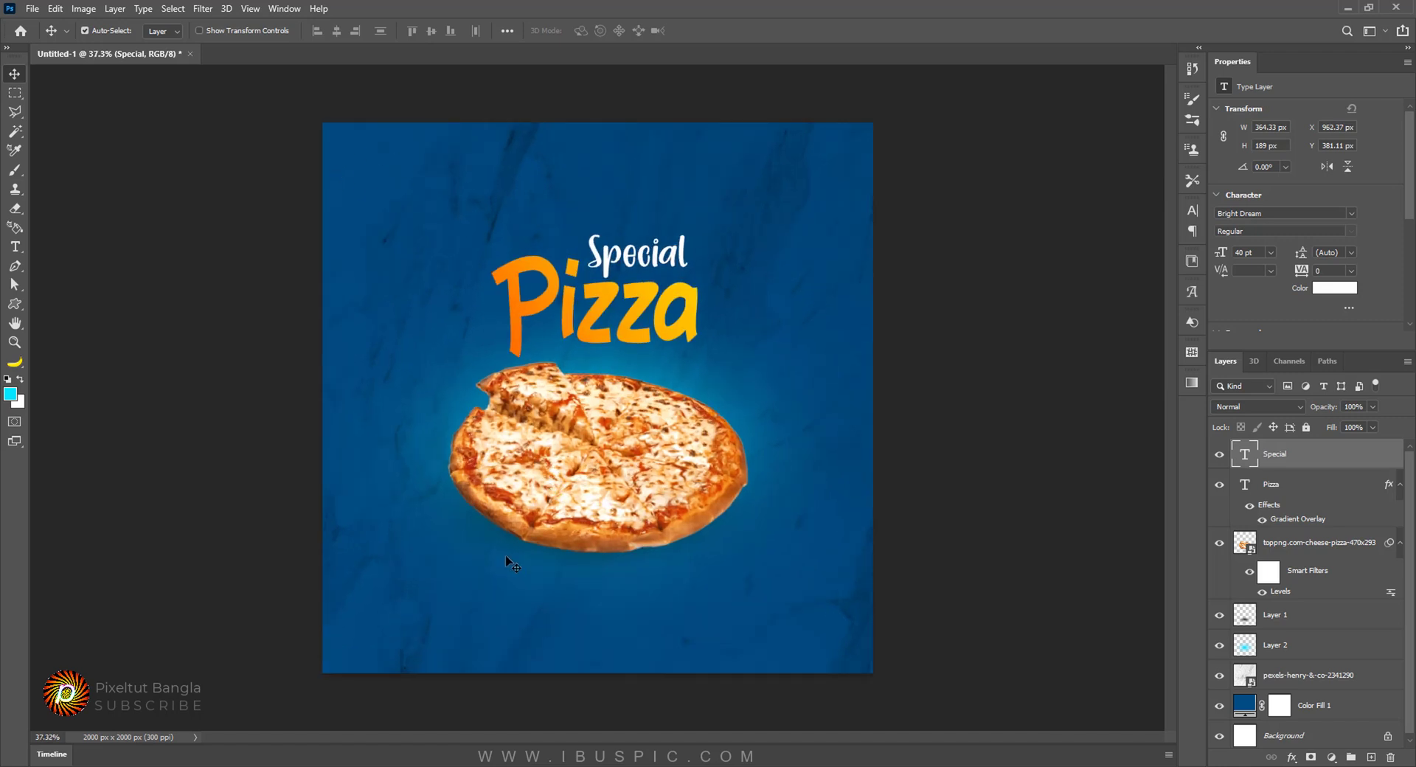
scroll(458, 559, "up", 1)
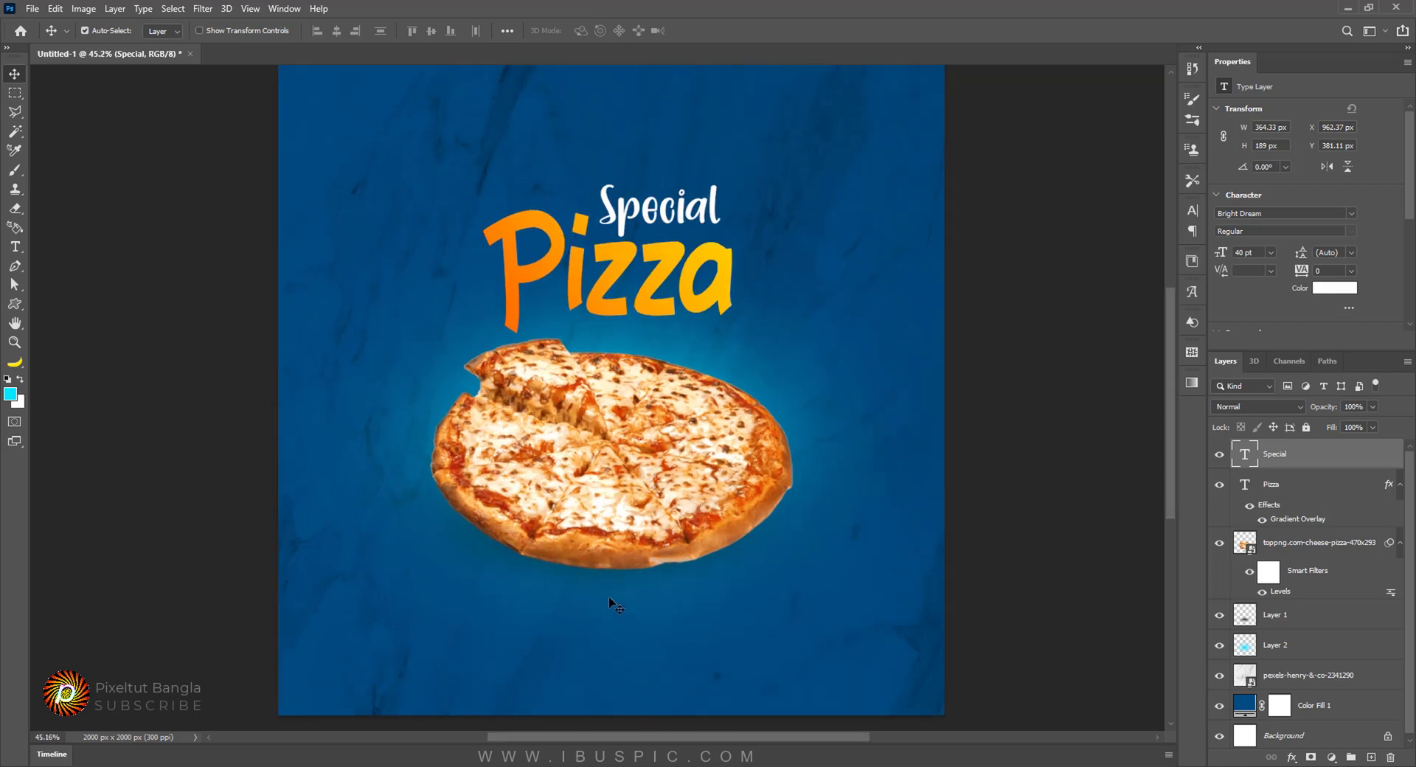
Step: Draw a rounded rectangle about 359 by 101 px centred below the pizza and fill it with black
left_click(23, 307)
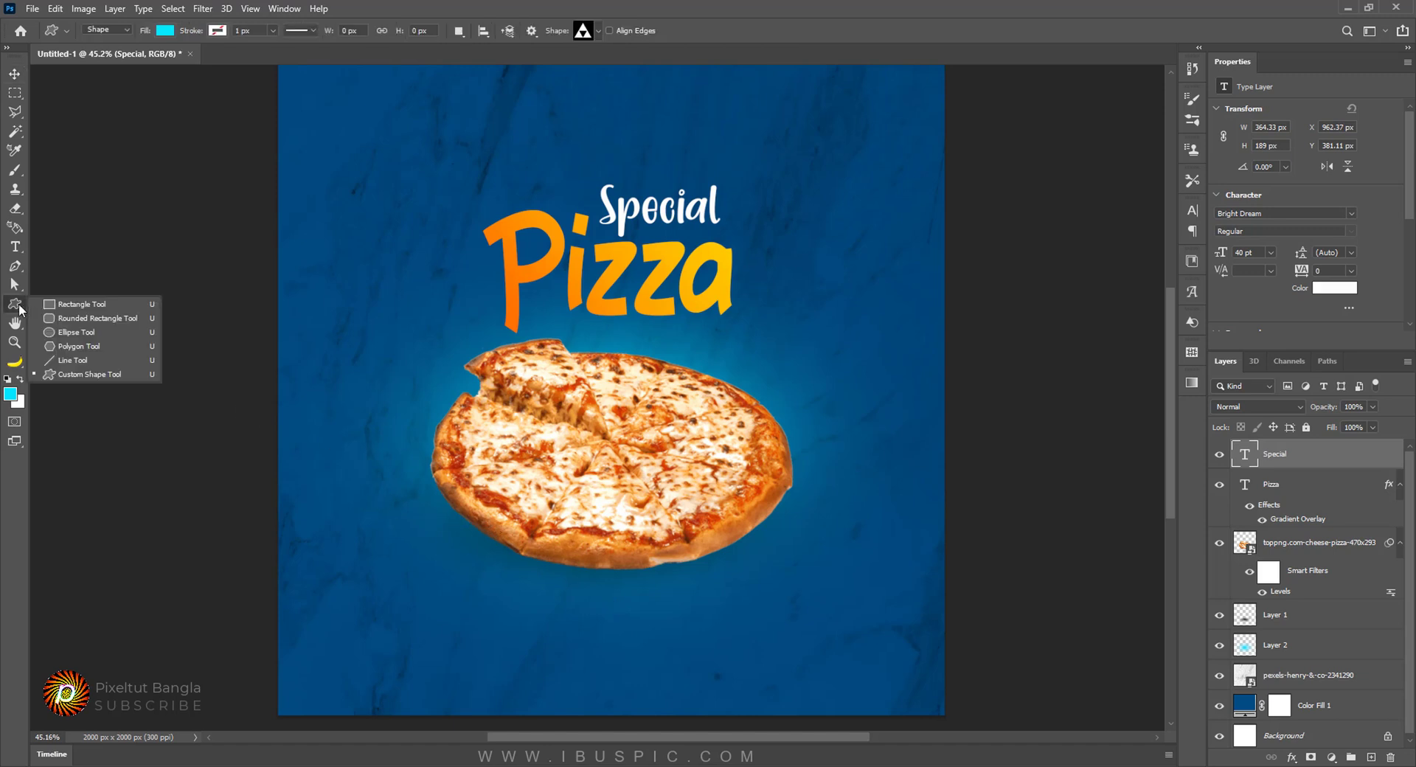
left_click(127, 320)
left_click_drag(541, 632, 660, 665)
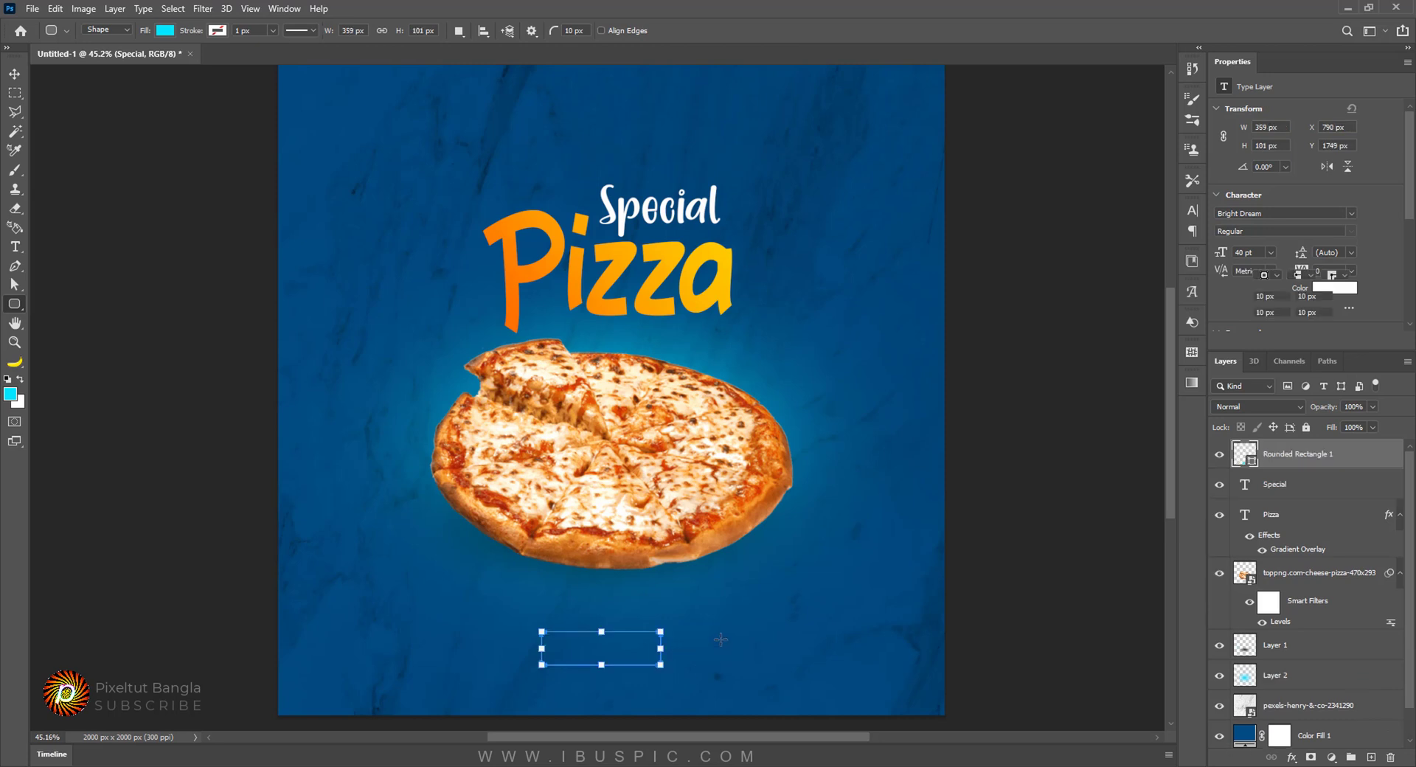
left_click(165, 30)
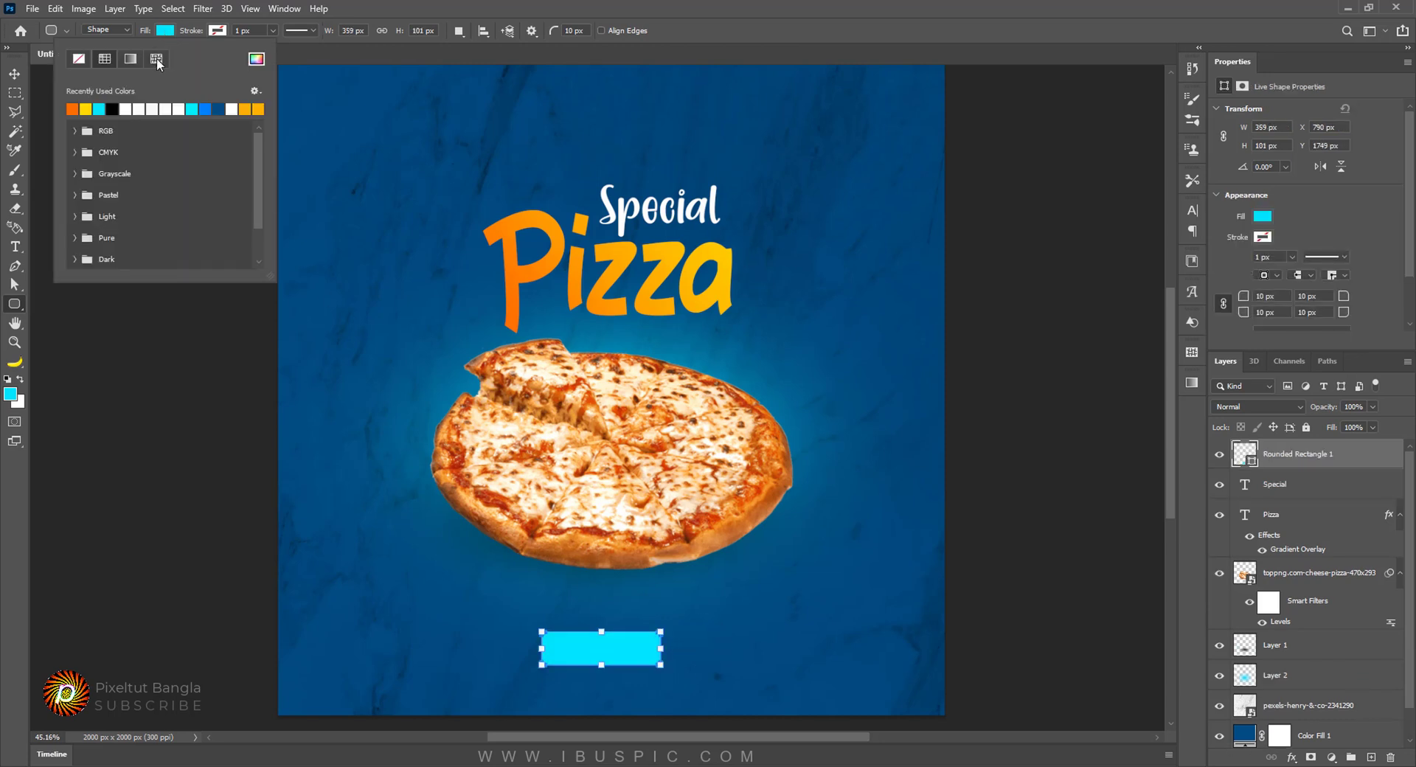
left_click(114, 109)
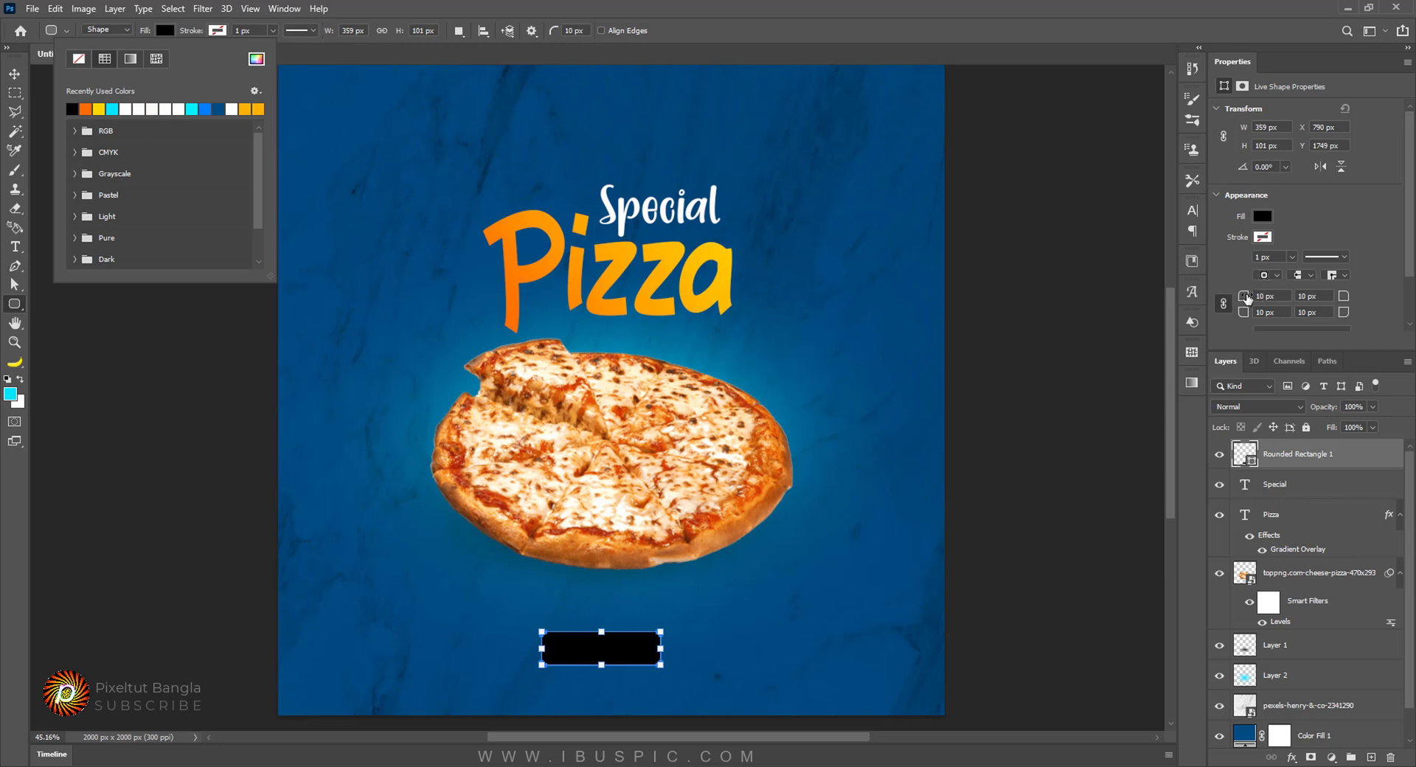
Step: Round the black rectangle's corners to 50.5 px and move it left to about X 425 px below the pizza
left_click_drag(1246, 297, 1327, 298)
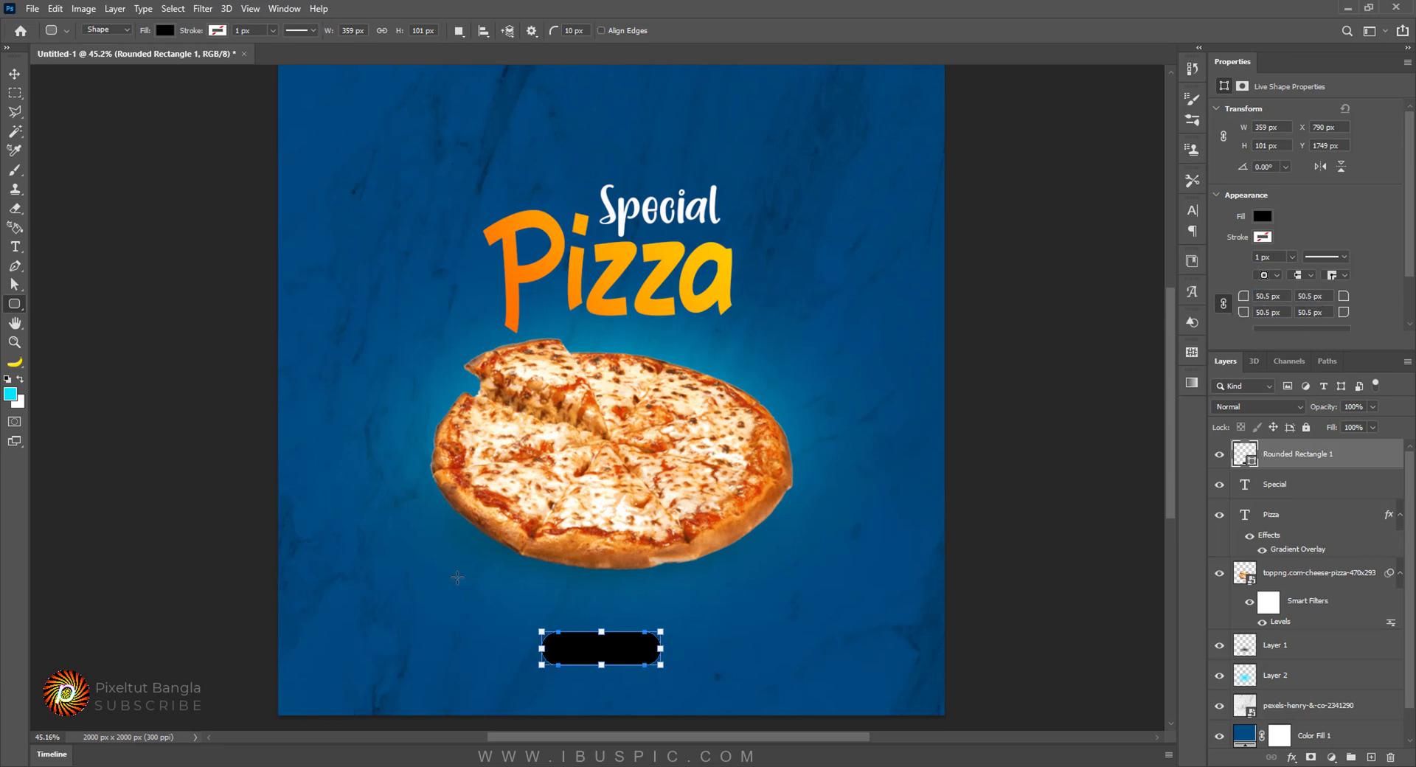
left_click(14, 74)
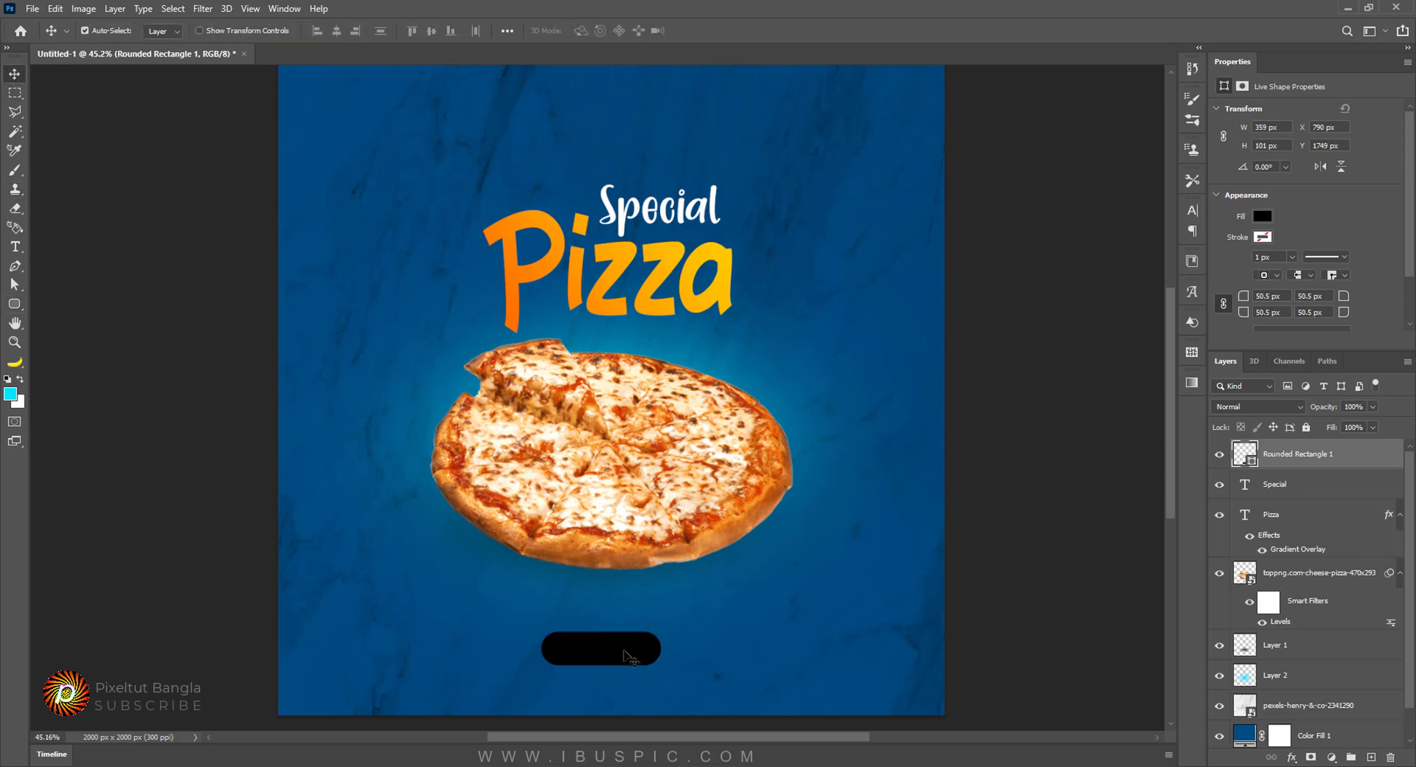
left_click_drag(625, 653, 498, 652)
Step: Add the text BOOK NOW in 12 pt Arial just above the black rounded rectangle
scroll(508, 649, "up", 3)
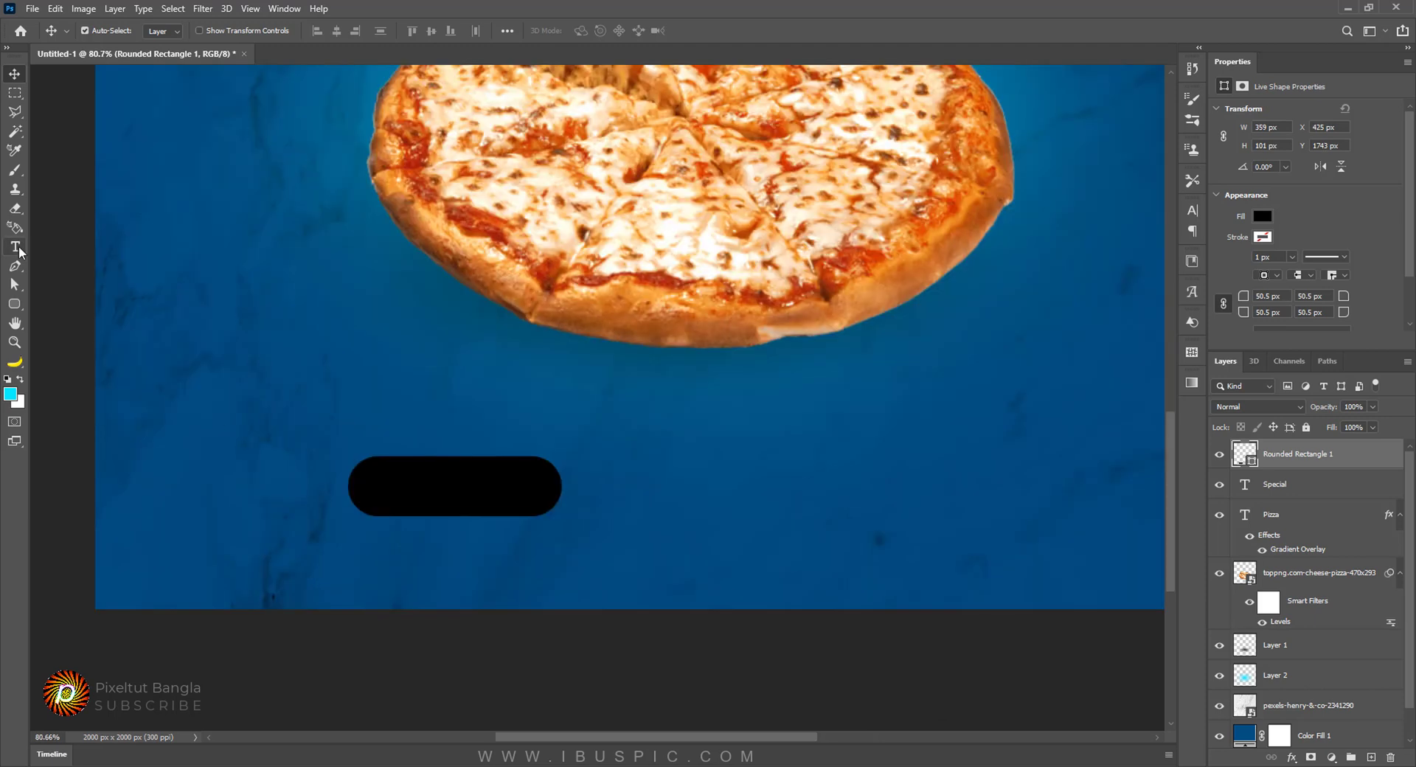
right_click(19, 248)
left_click(83, 247)
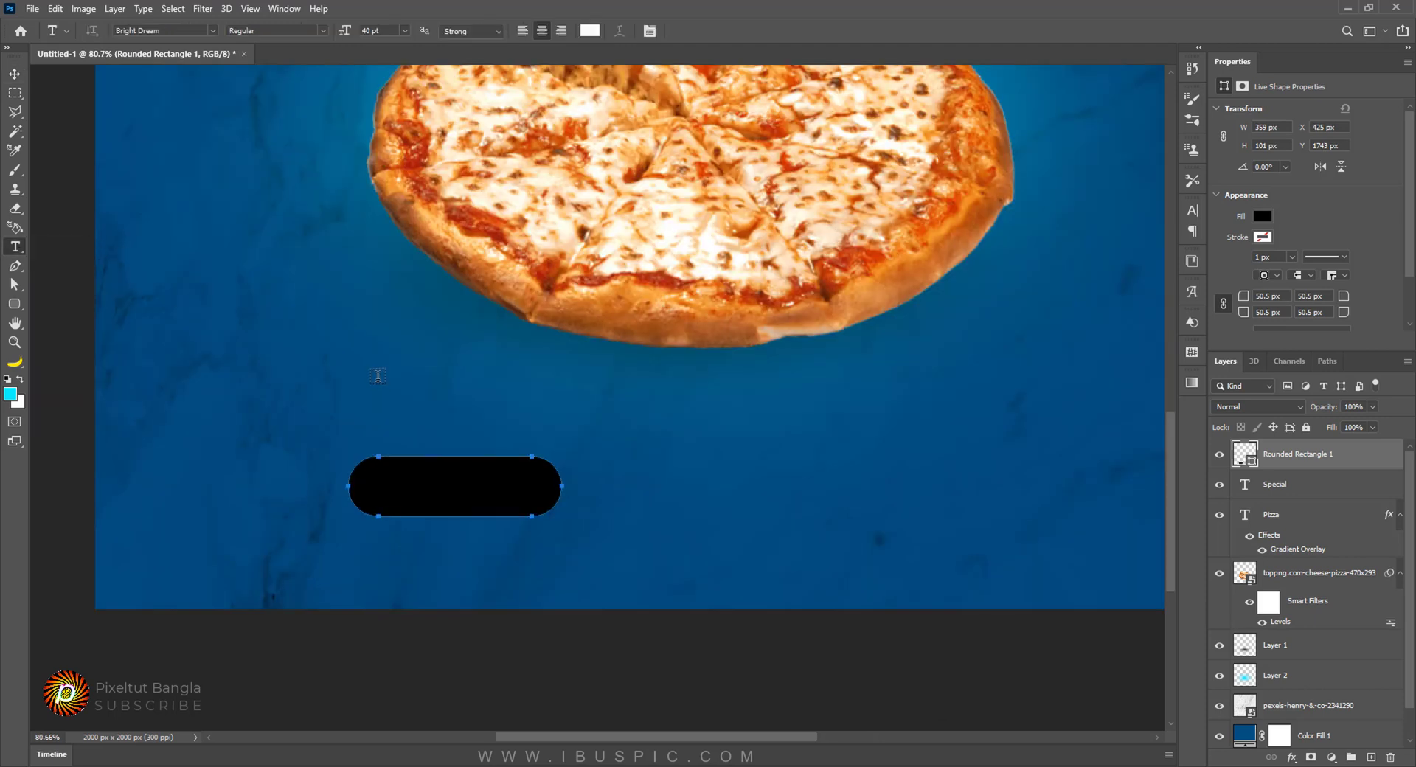
left_click(354, 380)
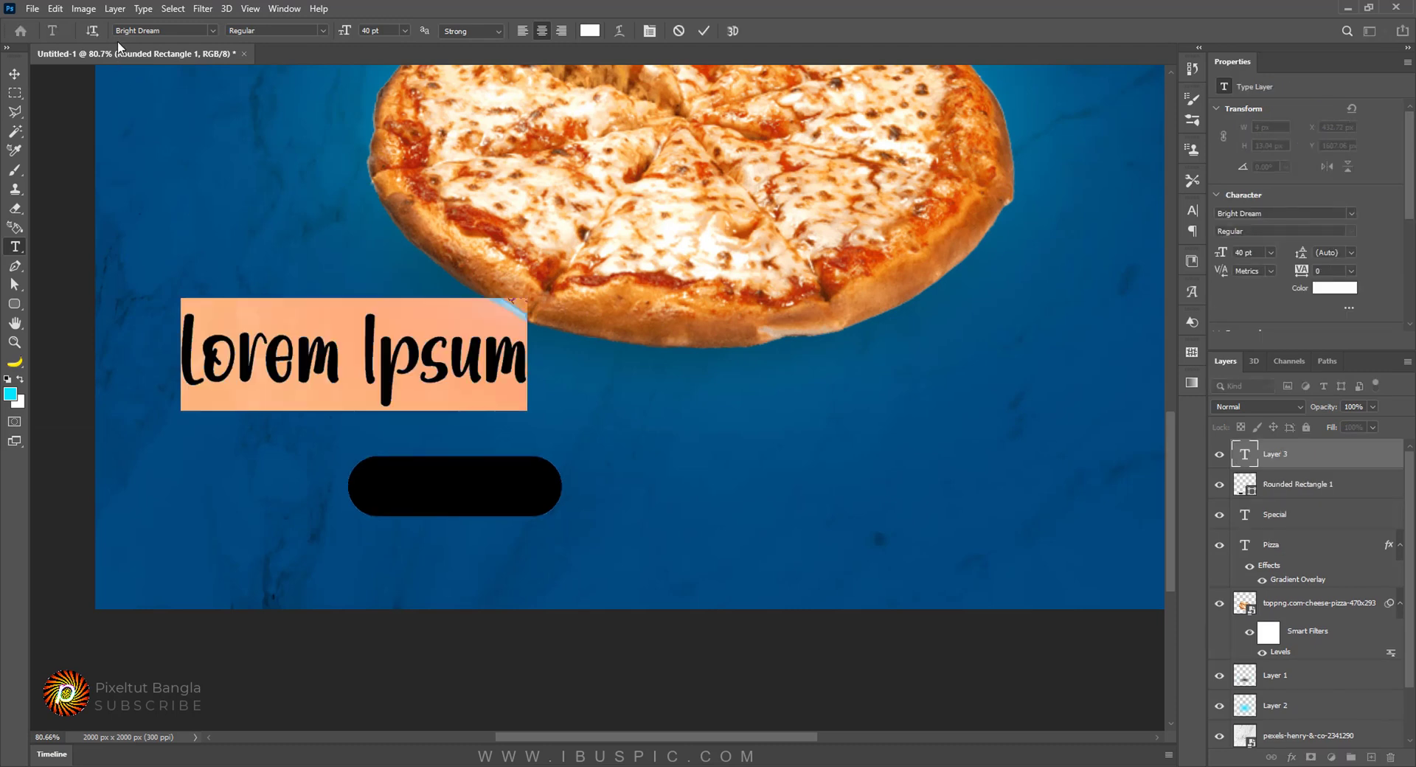
left_click(210, 32)
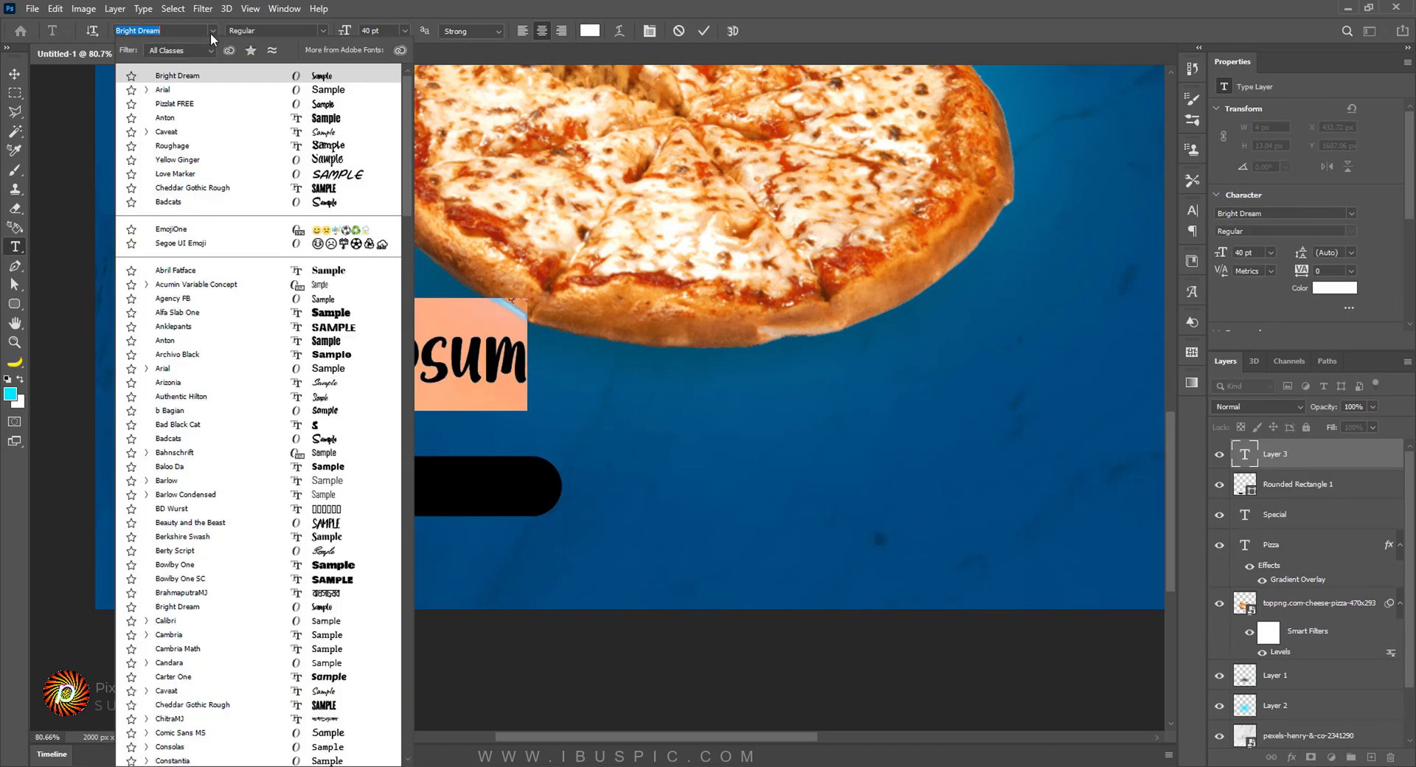
left_click(201, 95)
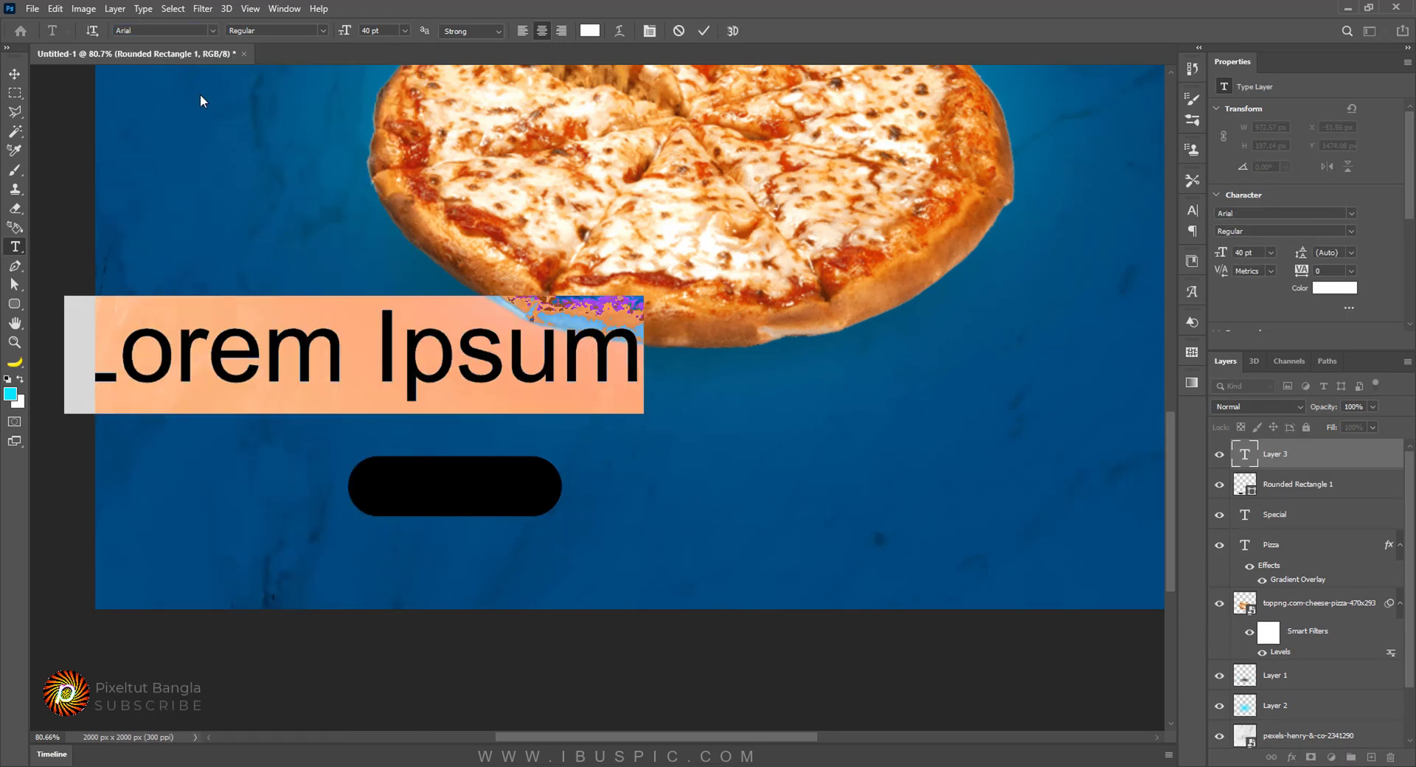
left_click(404, 30)
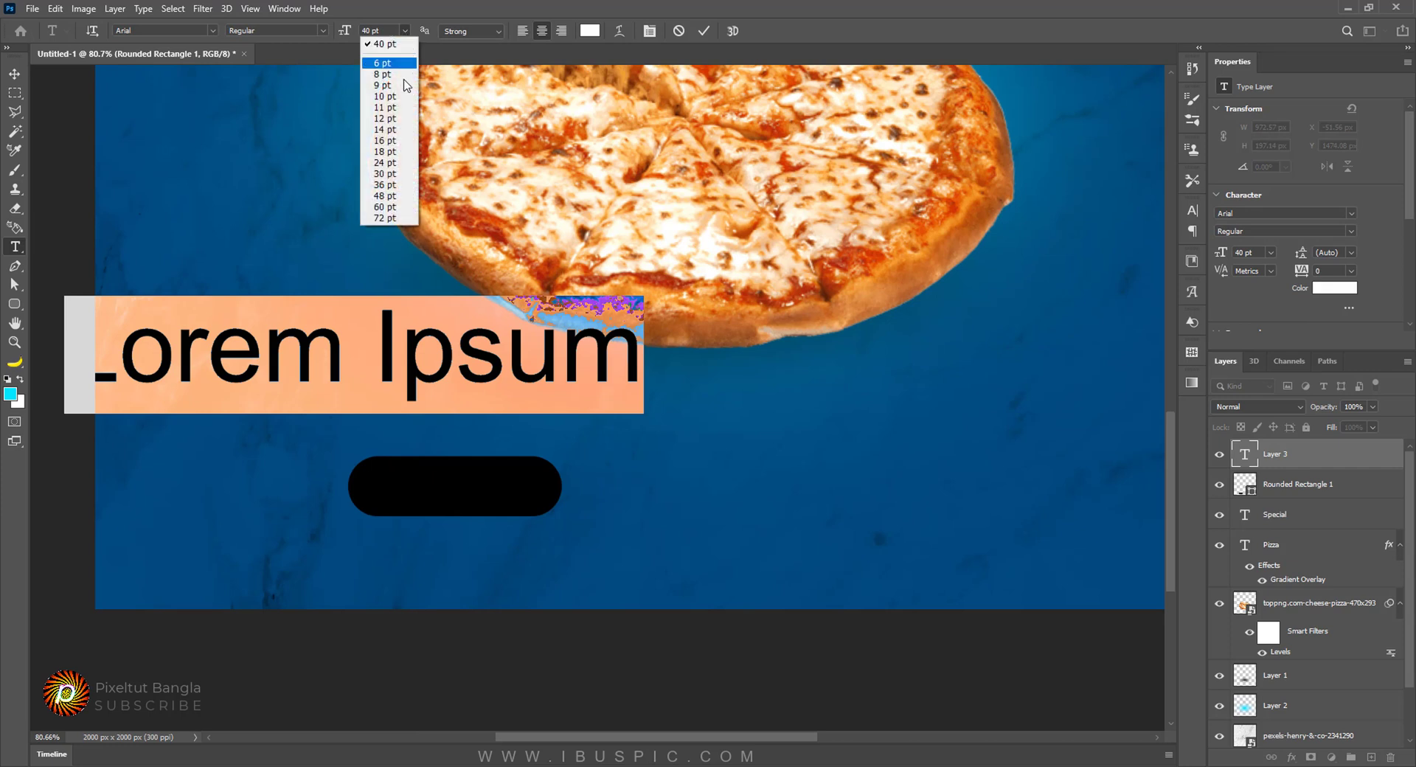
left_click(396, 115)
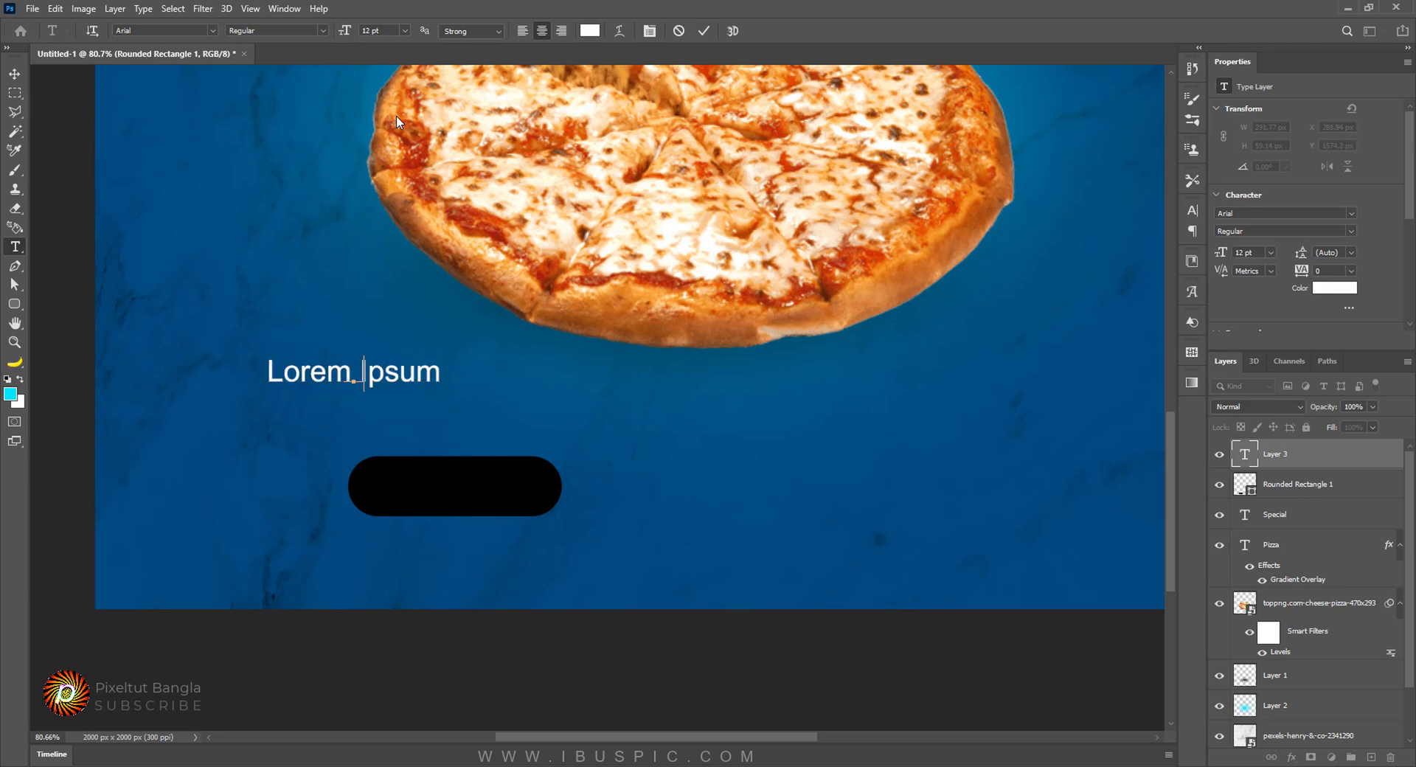
type("BOOK")
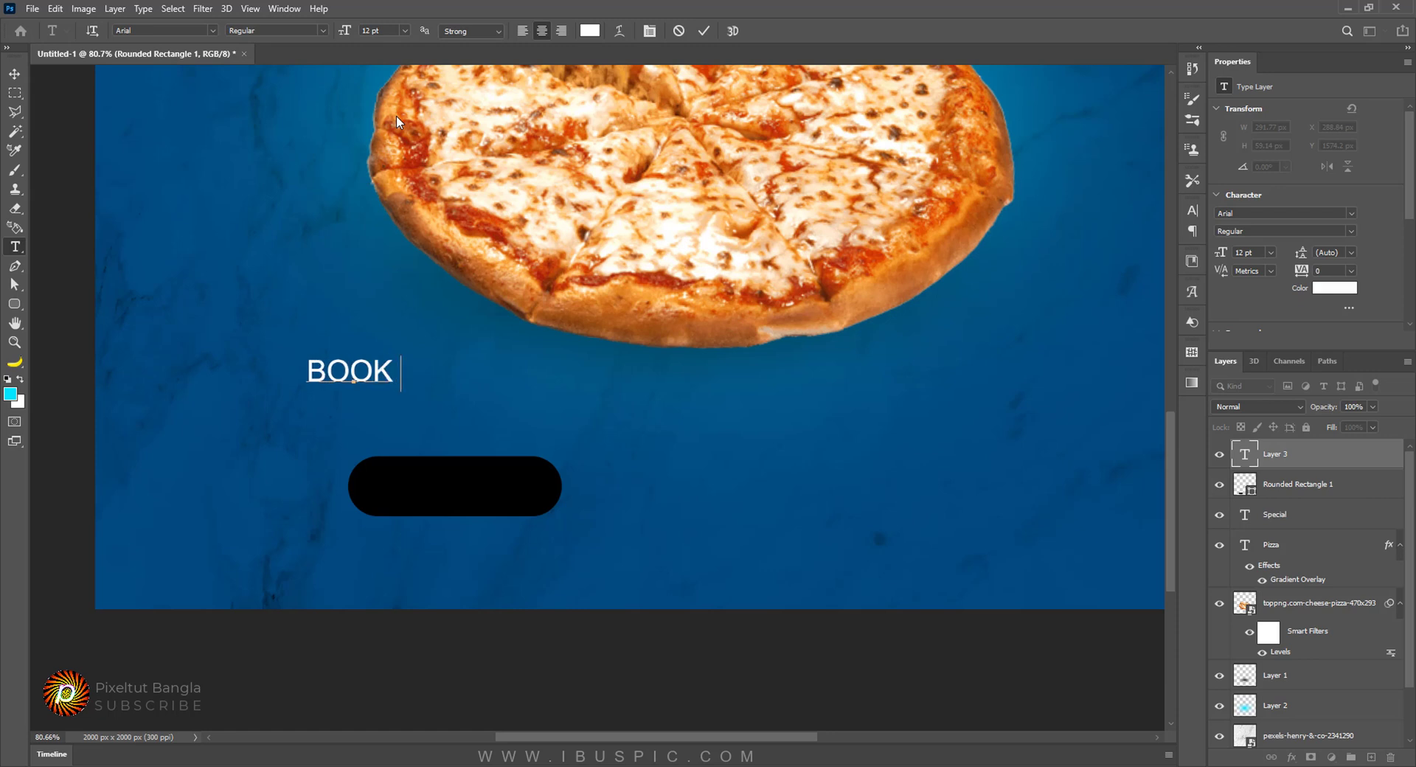
type(" NOW")
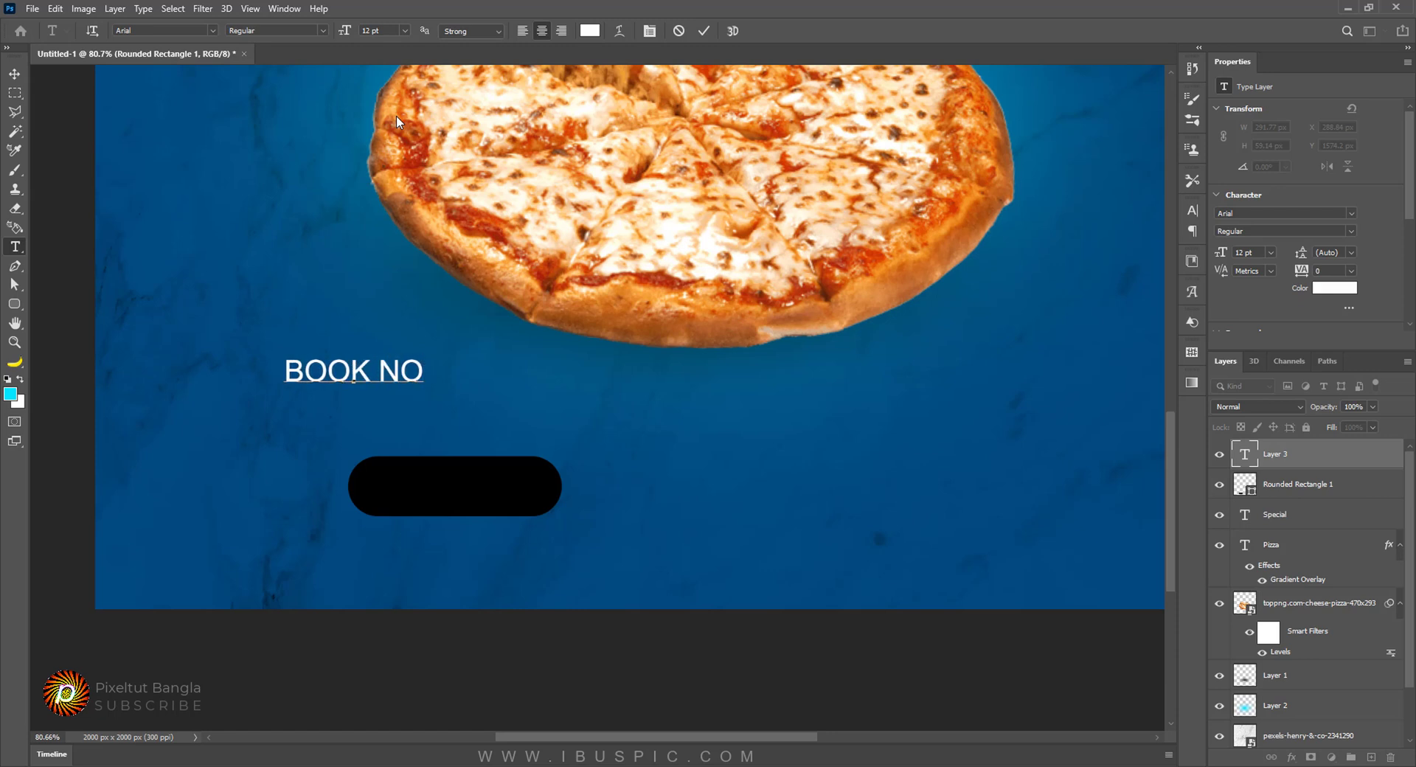
Step: Move the BOOK NOW text onto the middle of the black rounded rectangle, nudging it 1 px right and 1 px up
left_click(14, 74)
left_click_drag(344, 368, 445, 487)
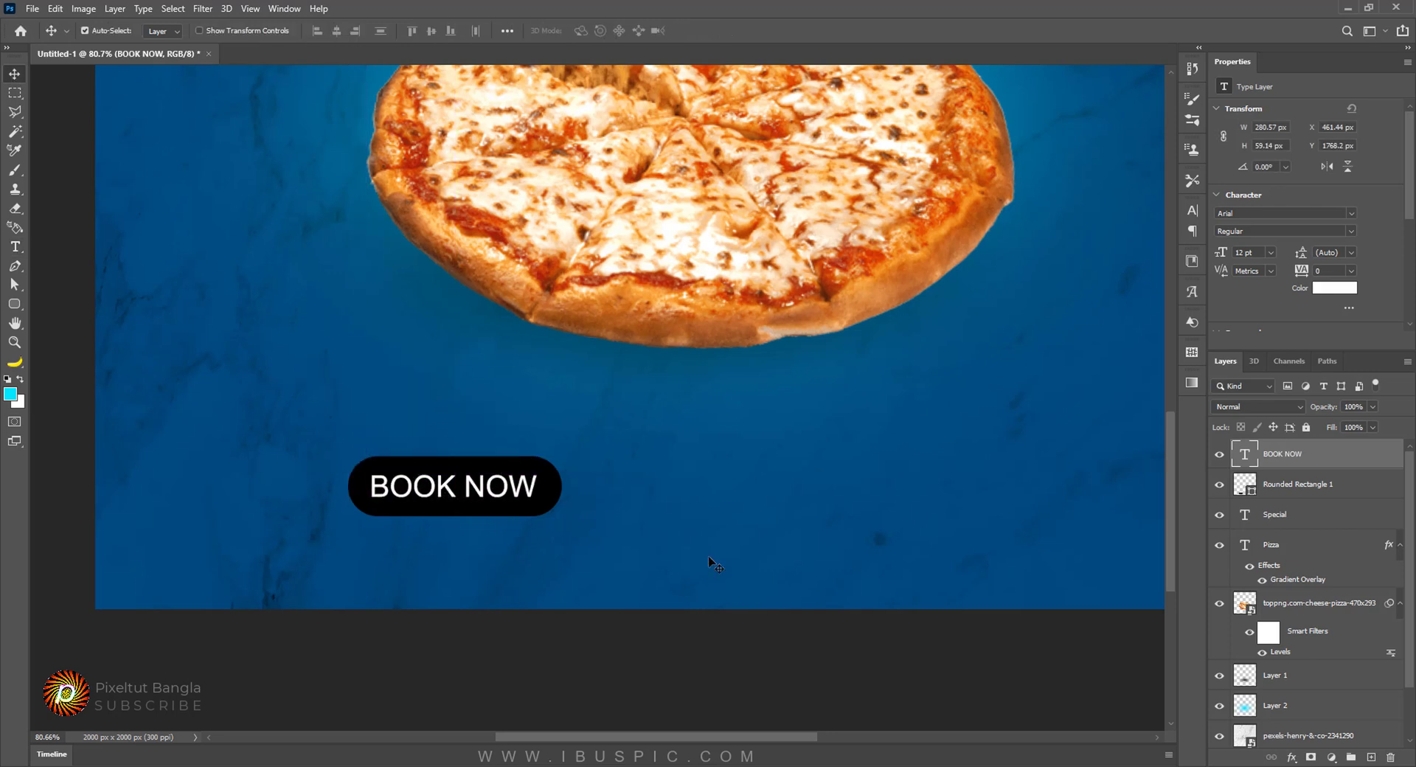
key("Right")
key("Up")
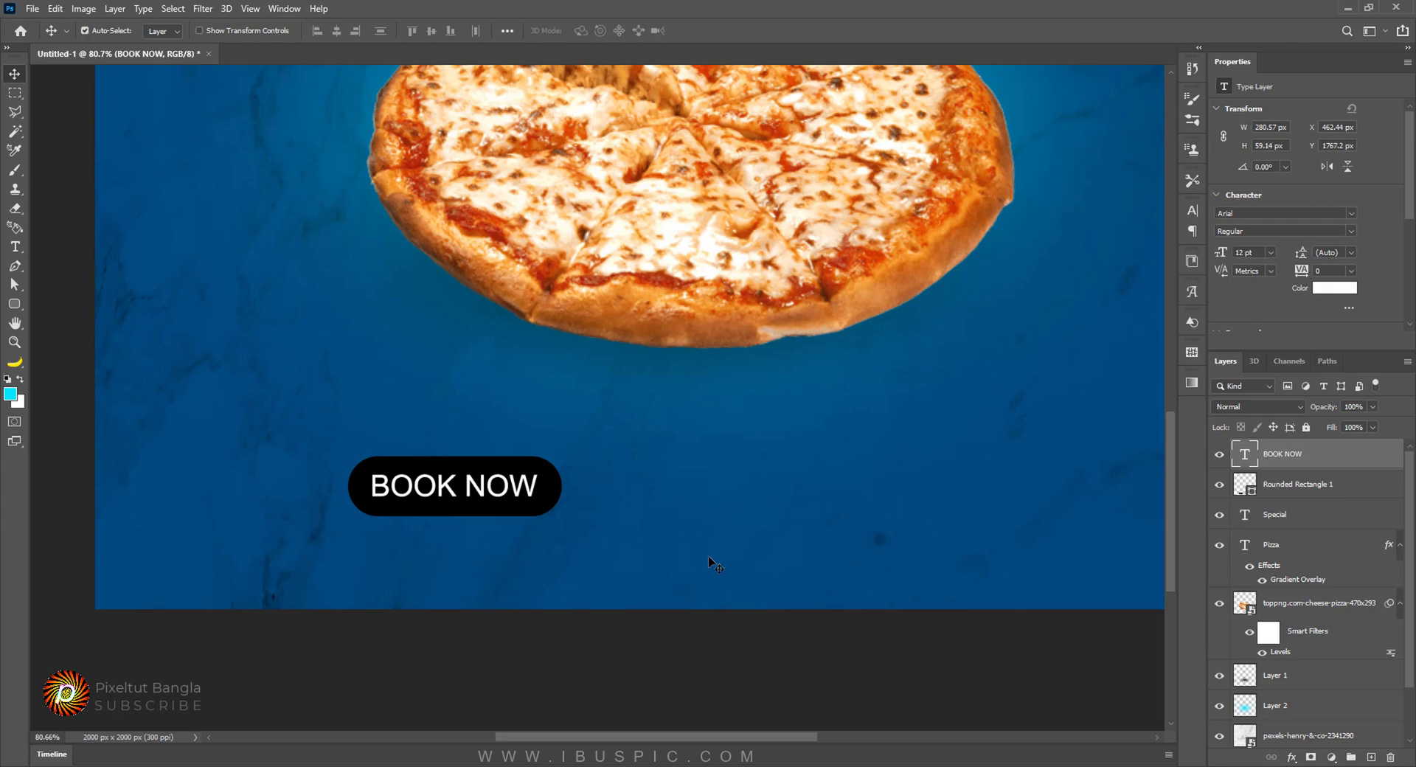
Step: Centre the BOOK NOW text and its black rounded rectangle together horizontally on the canvas, then clear the selection
scroll(711, 559, "down", 5)
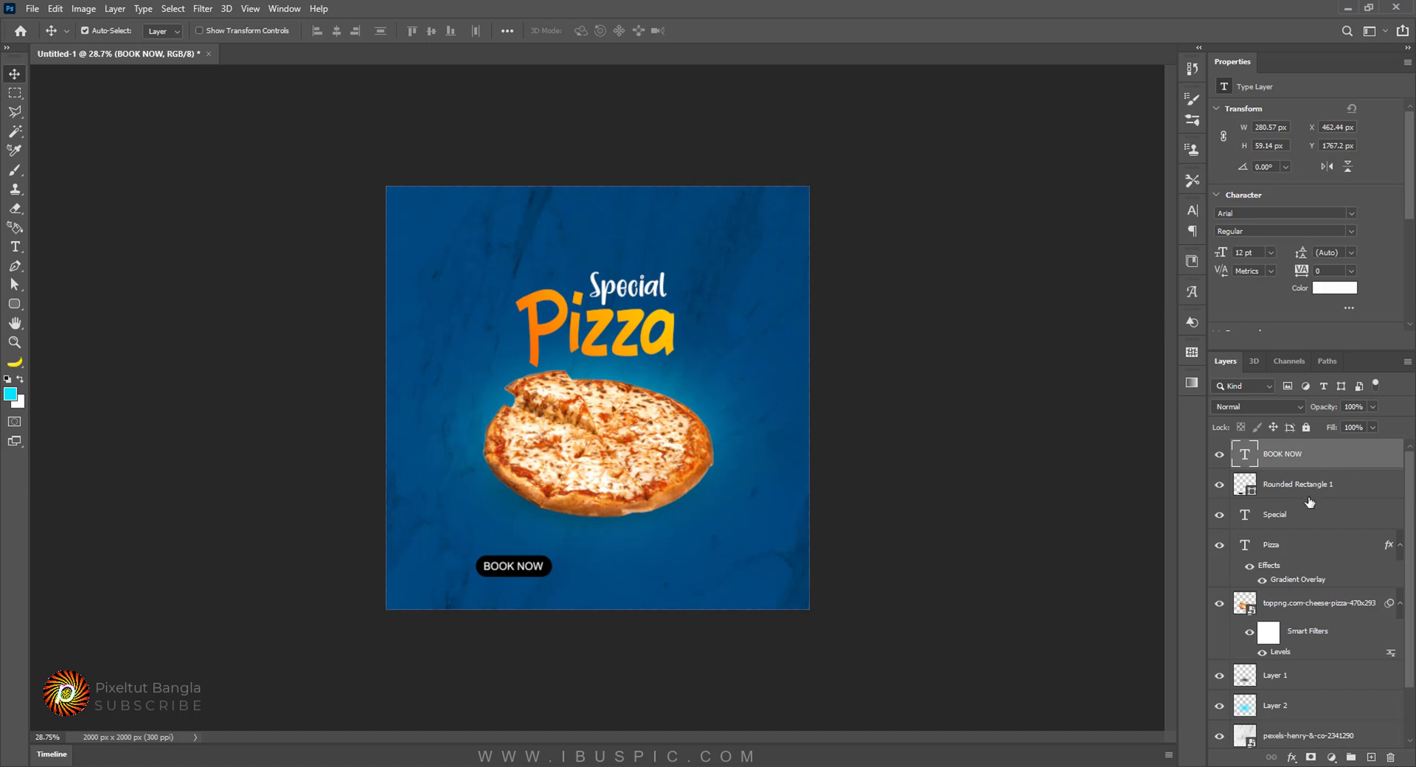
left_click(1353, 490, "ctrl")
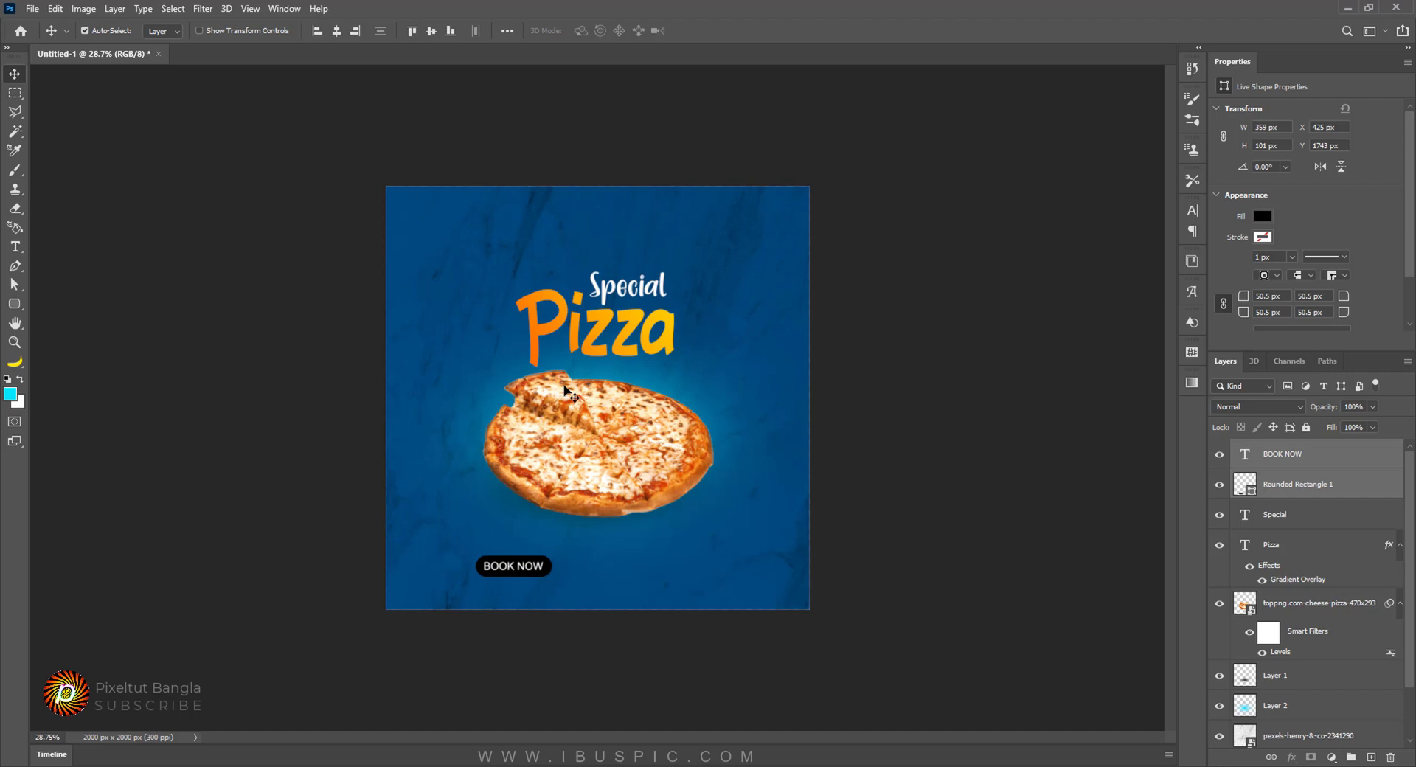
key("ctrl")
key("ctrl+a")
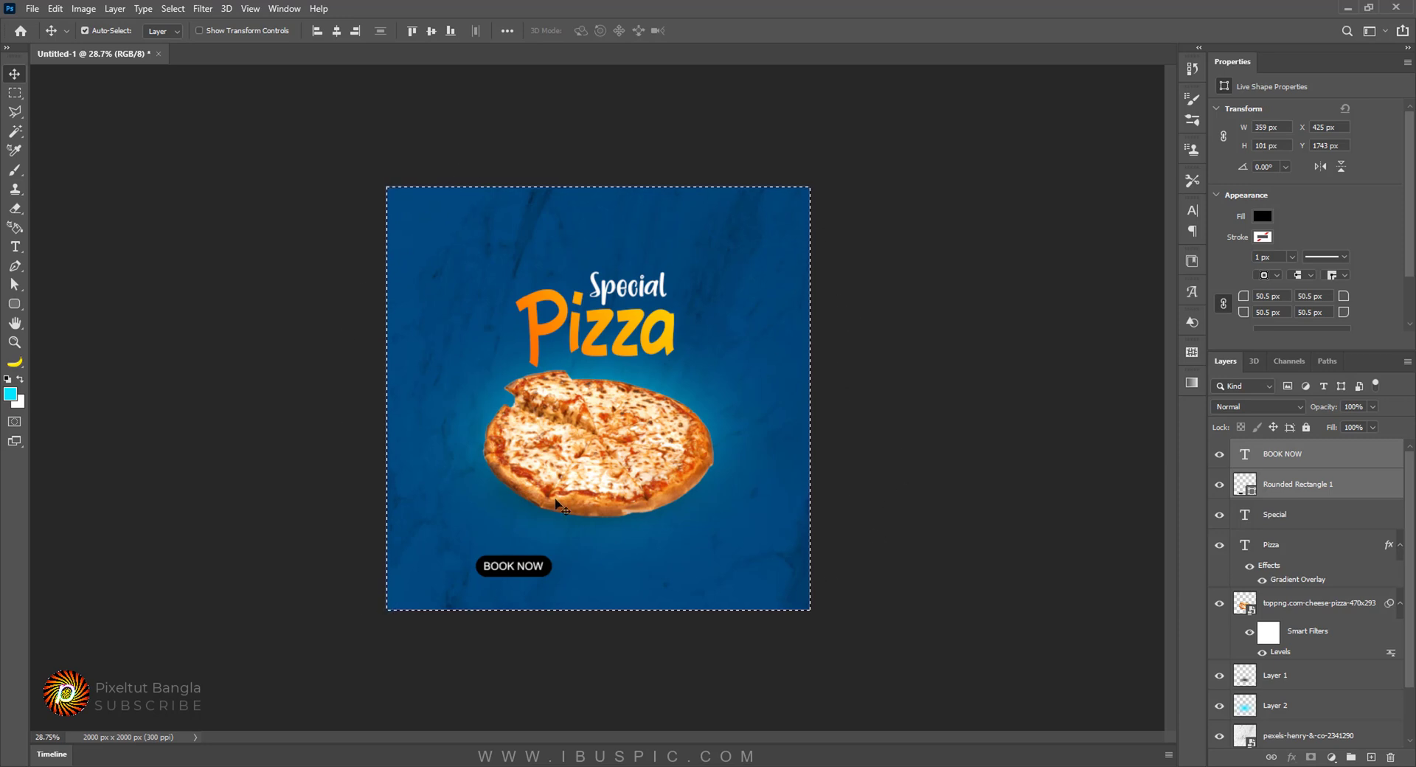
left_click(338, 33)
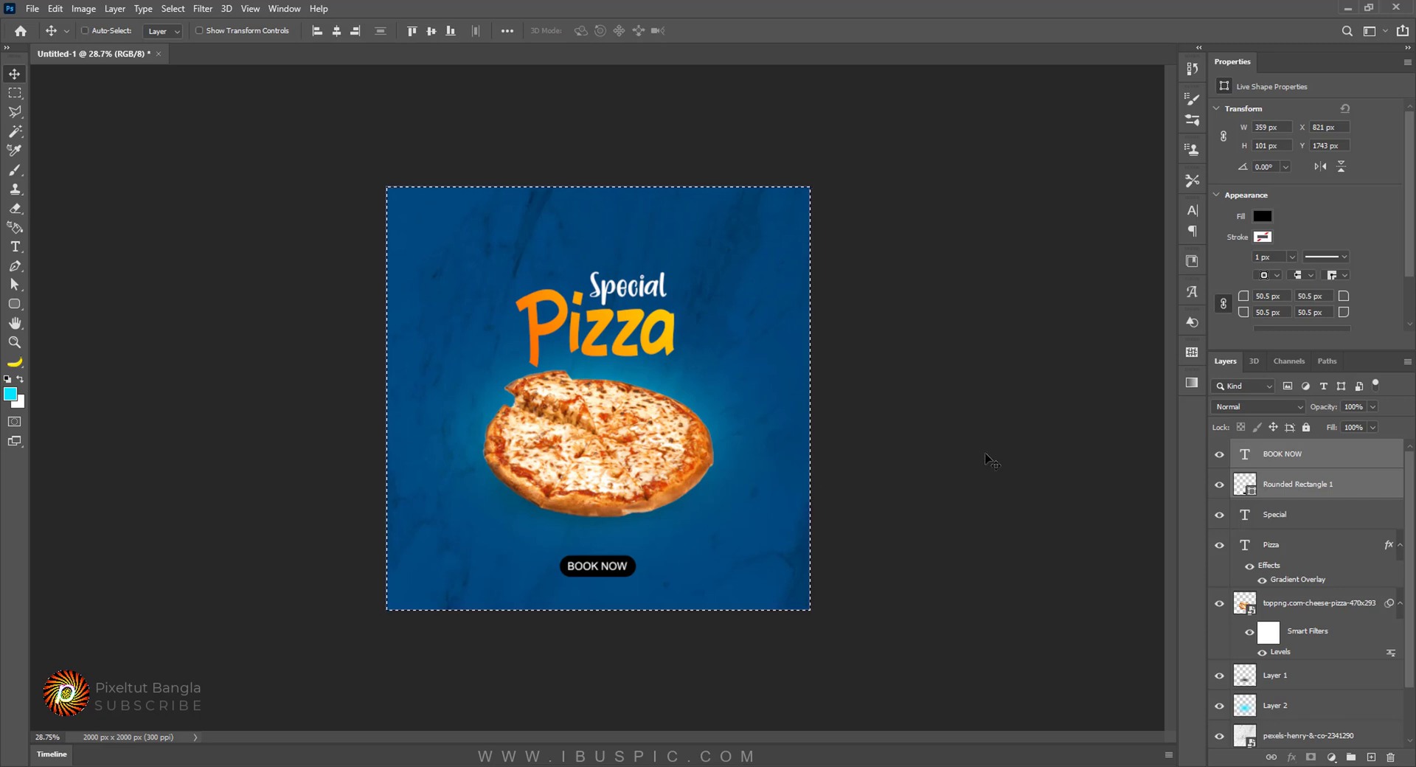
key("ctrl")
key("ctrl+d")
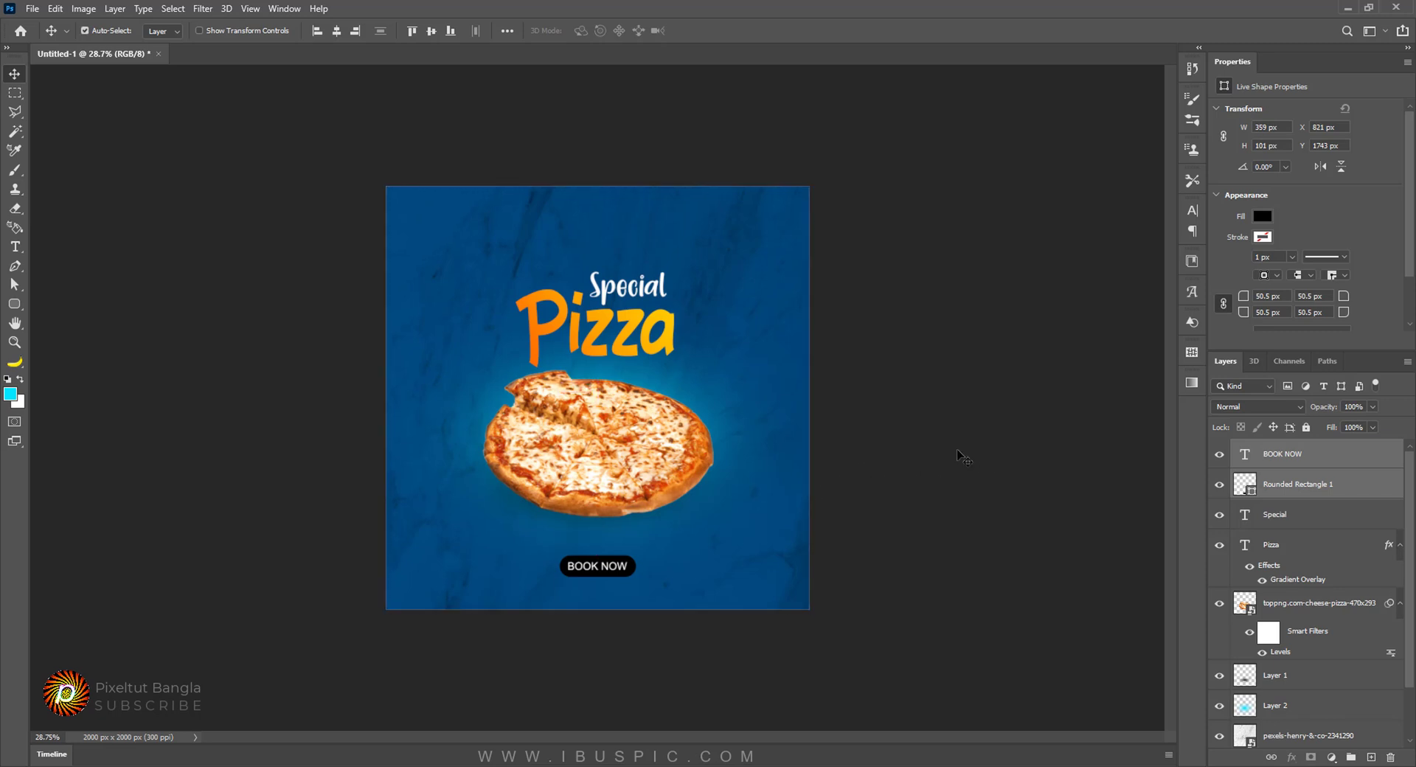
Step: Add the contact phone number as white 12 pt Arial text near the banner's lower-left corner, on a new layer above BOOK NOW
scroll(964, 458, "up", 3)
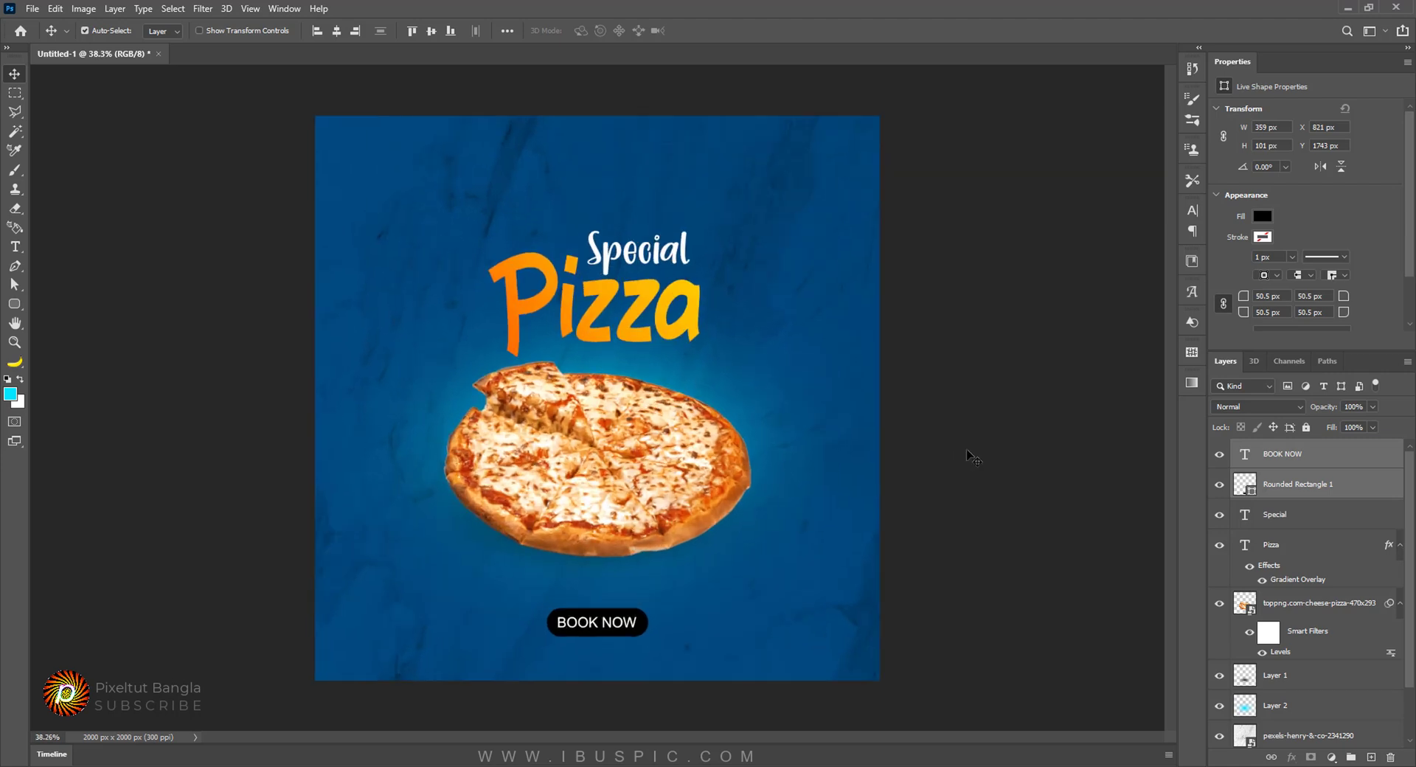
left_click(1326, 457)
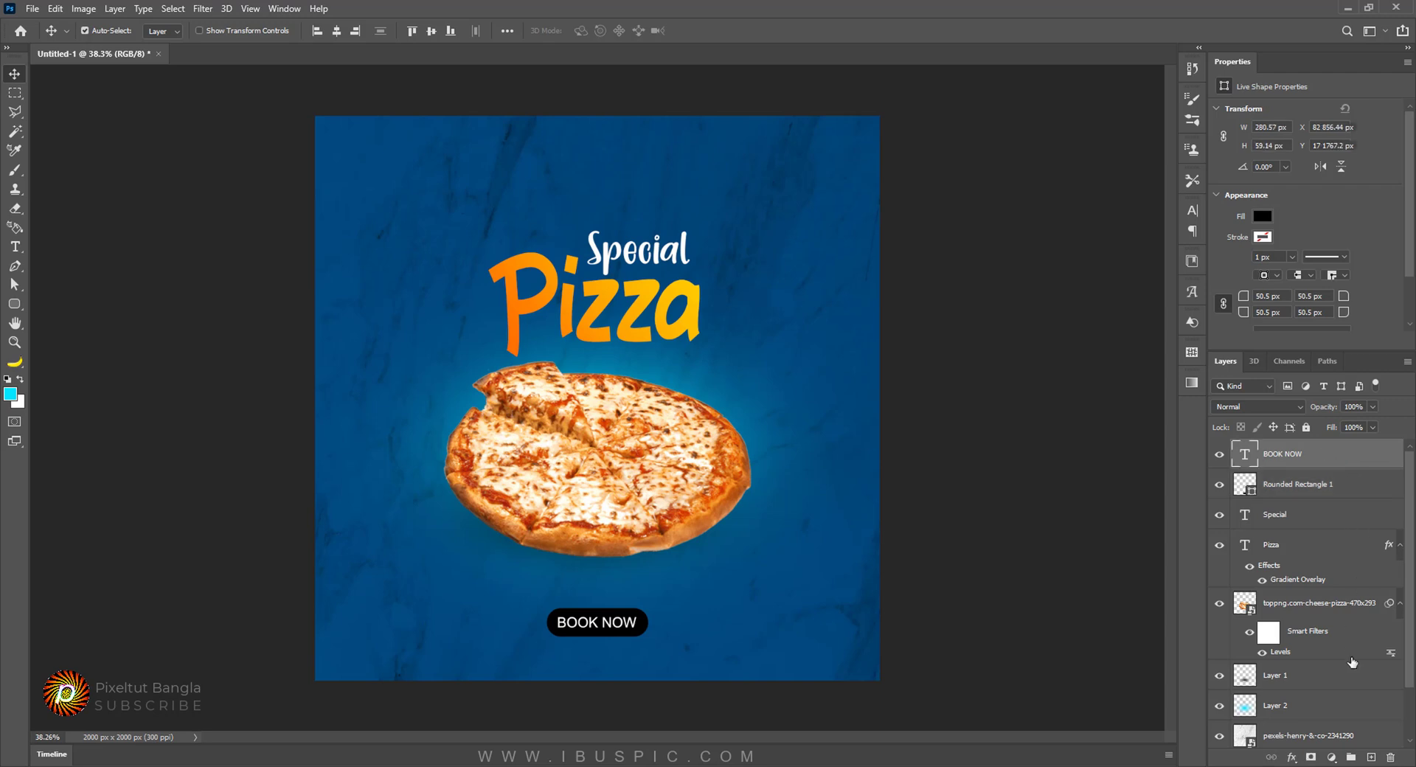
left_click(1371, 756)
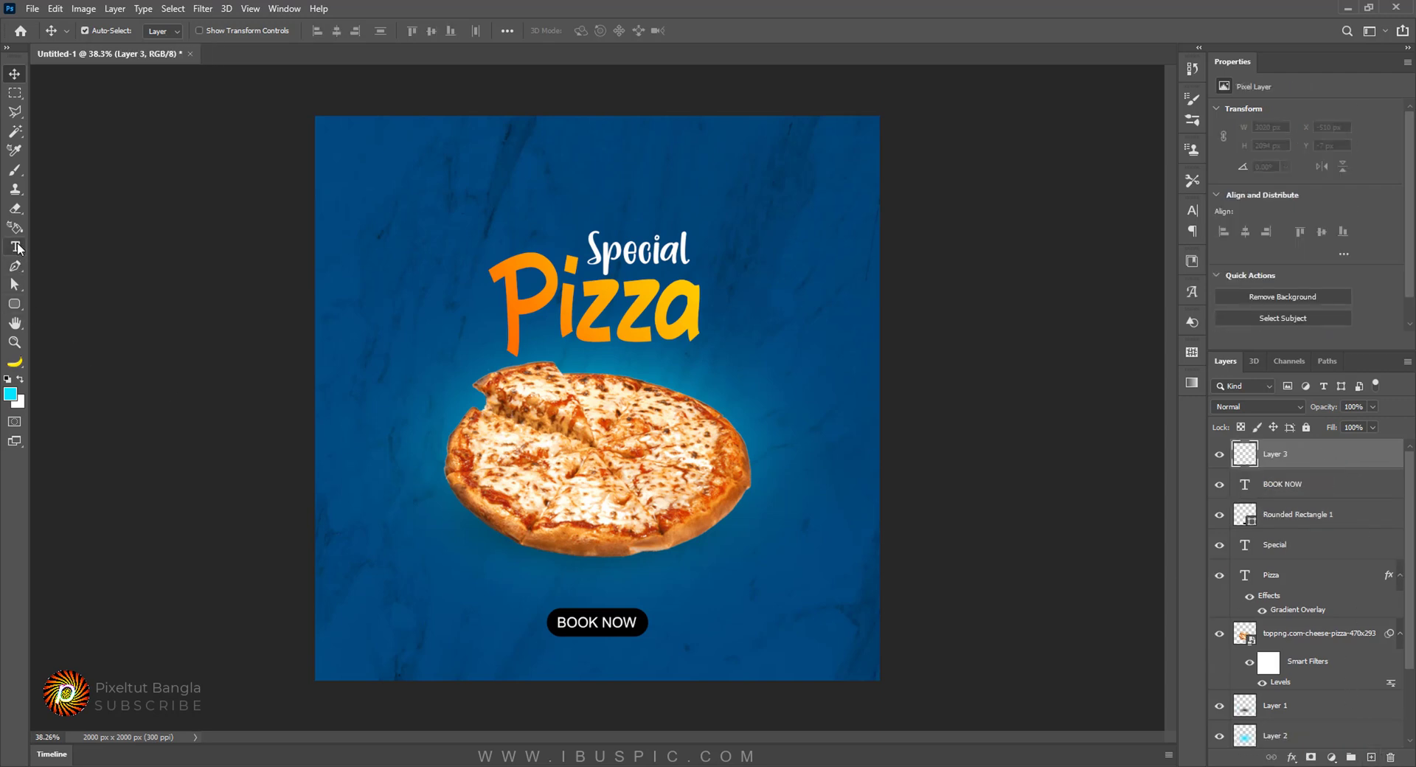
left_click(17, 249)
left_click(89, 246)
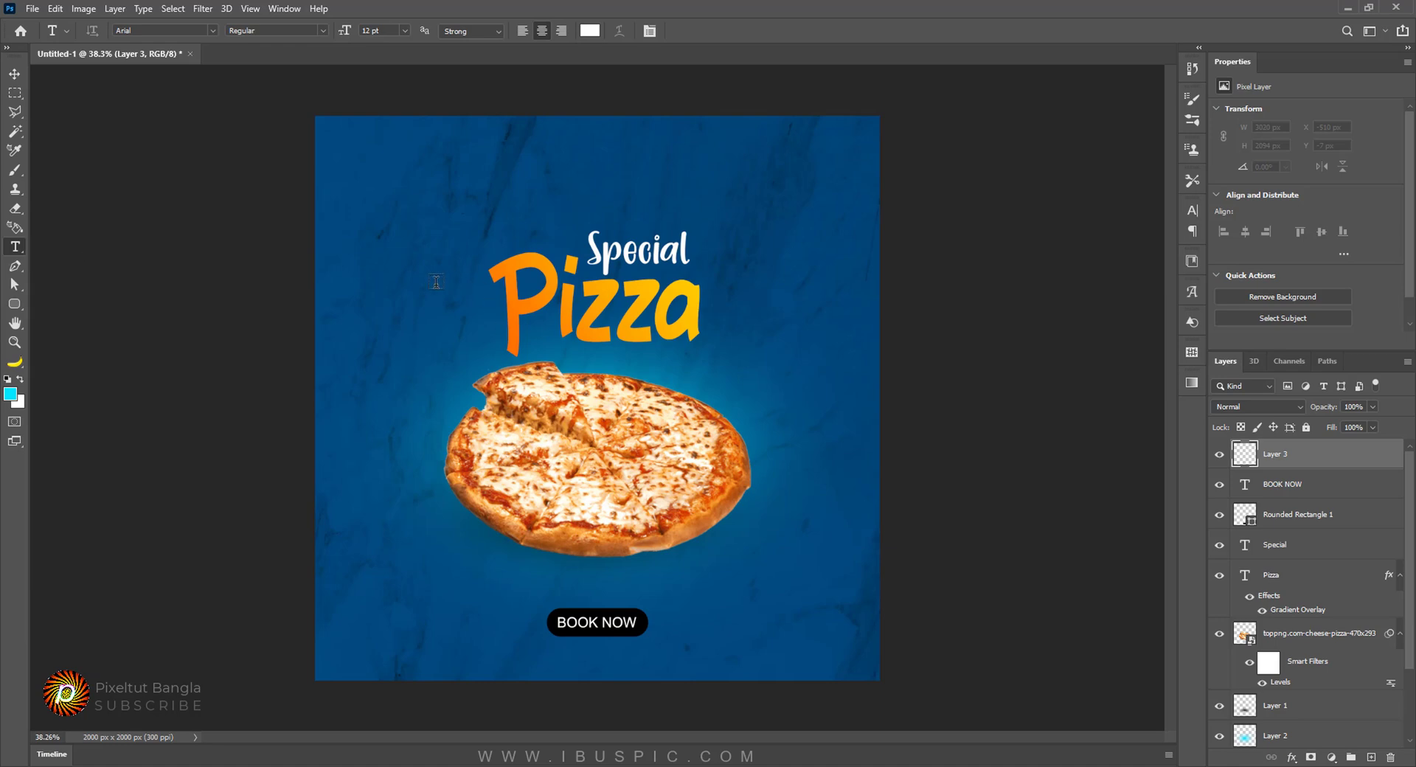
scroll(396, 580, "up", 5)
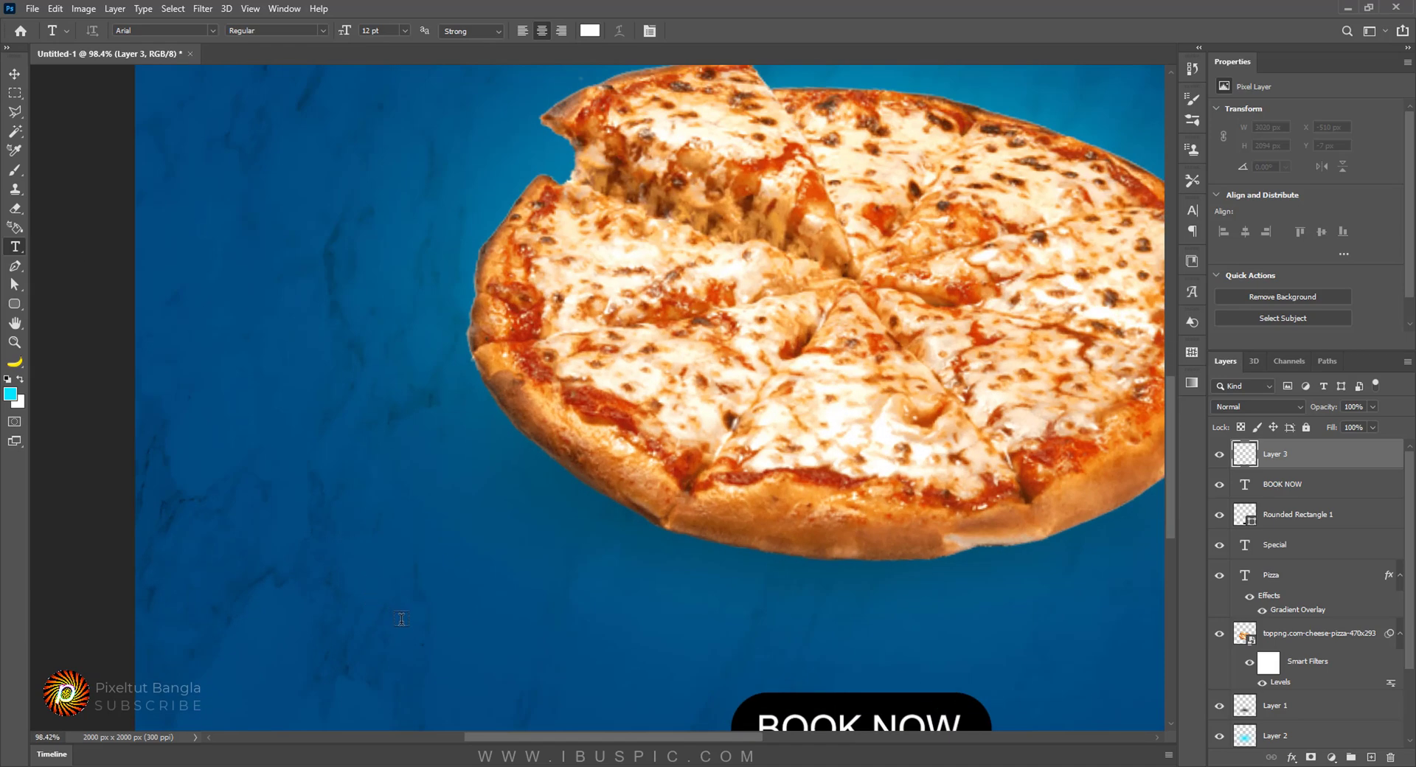
left_click_drag(399, 648, 464, 246)
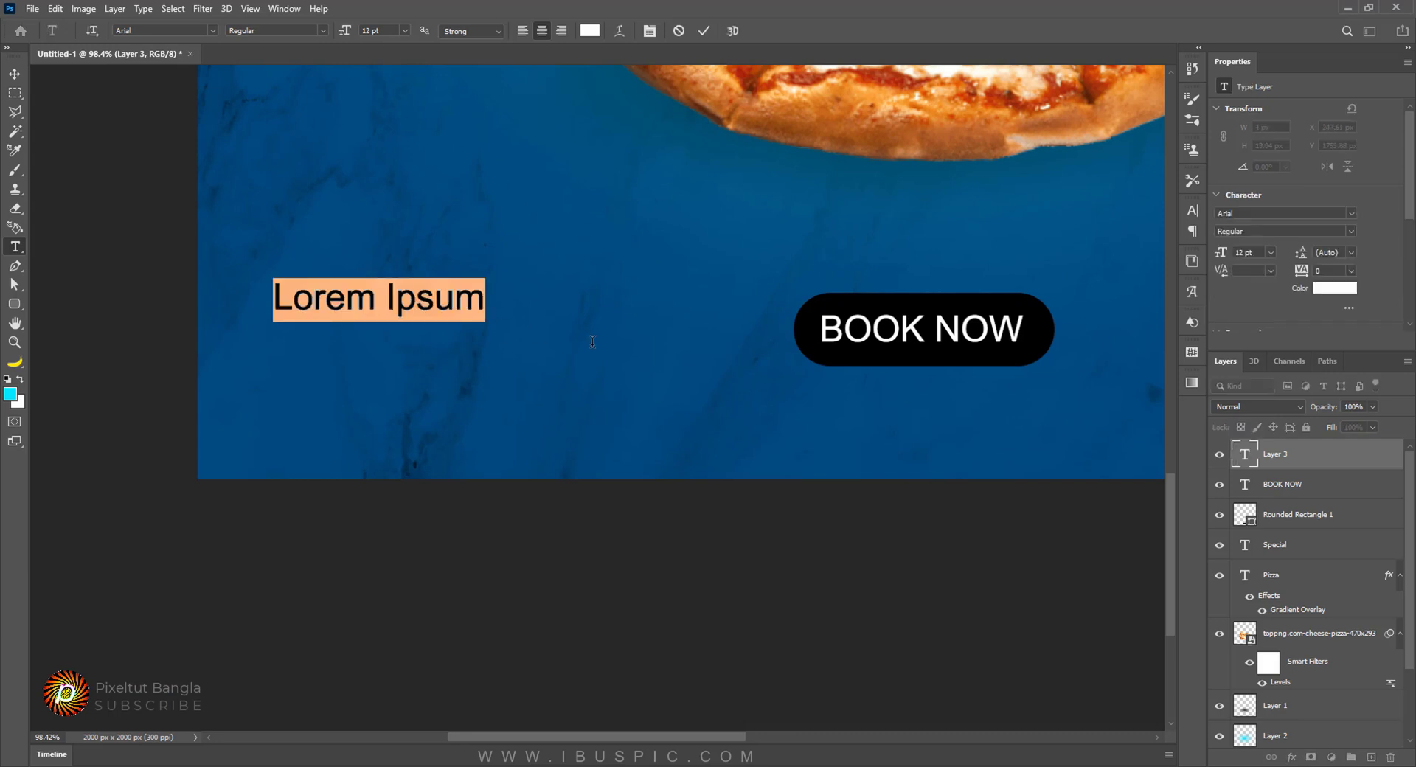
type("0")
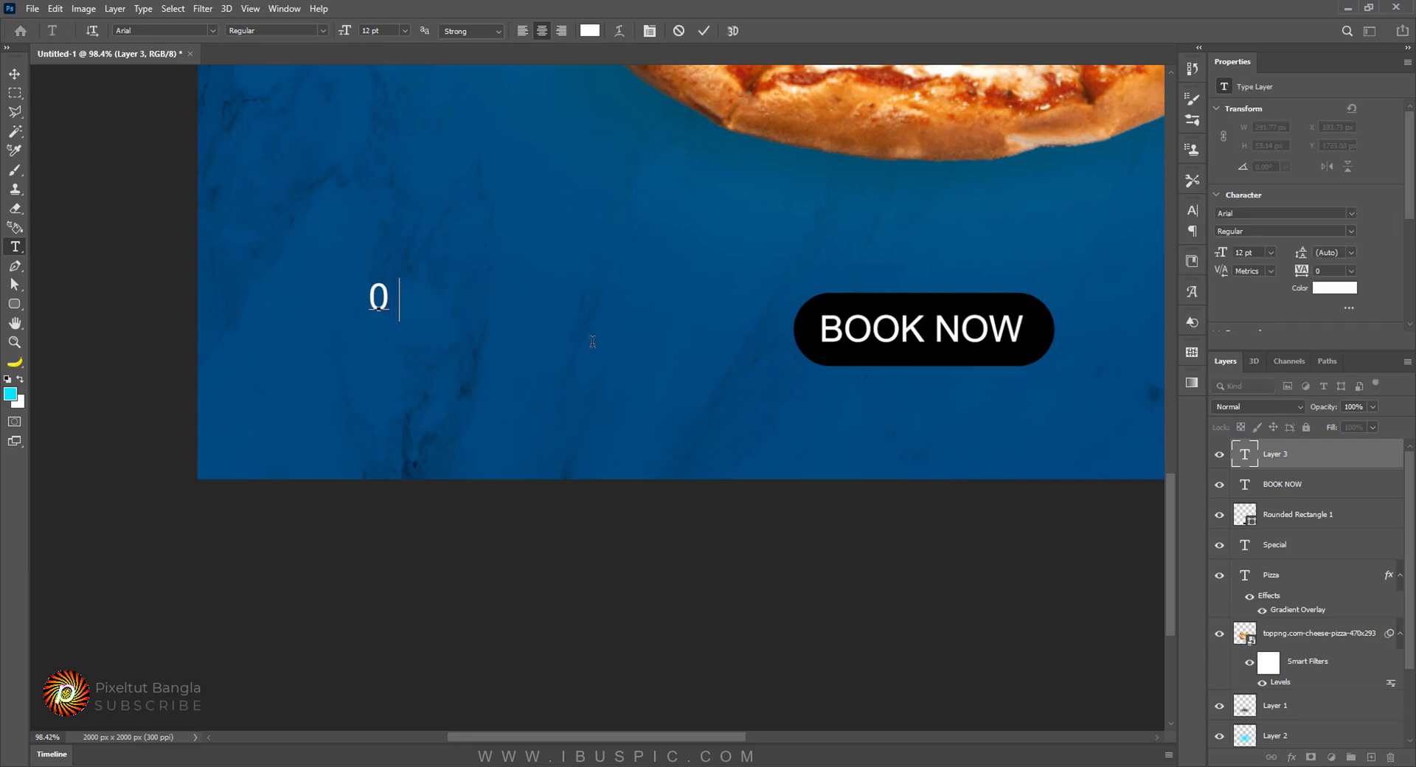
type("123456789")
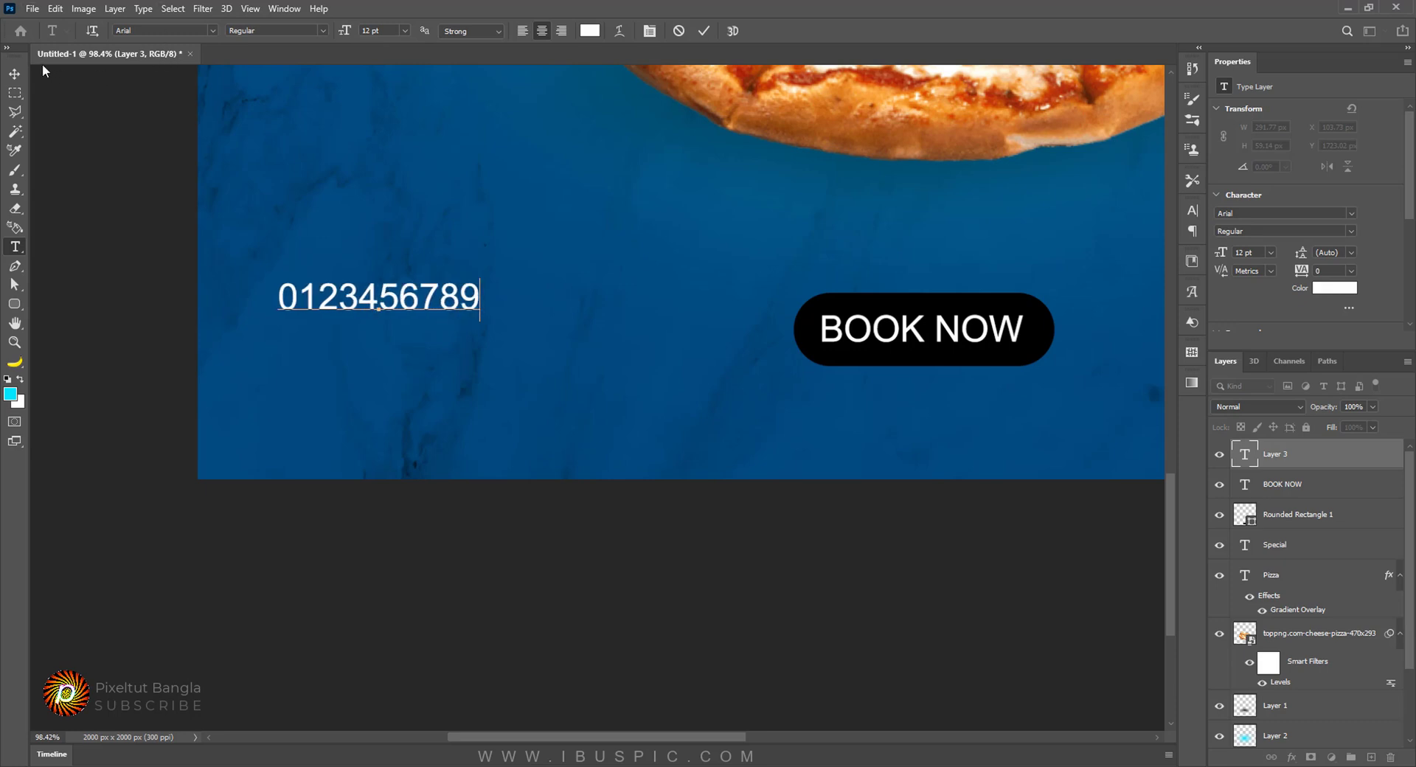
Step: Move the phone number level with the BOOK NOW button and place a duplicate of it directly beneath
left_click(14, 73)
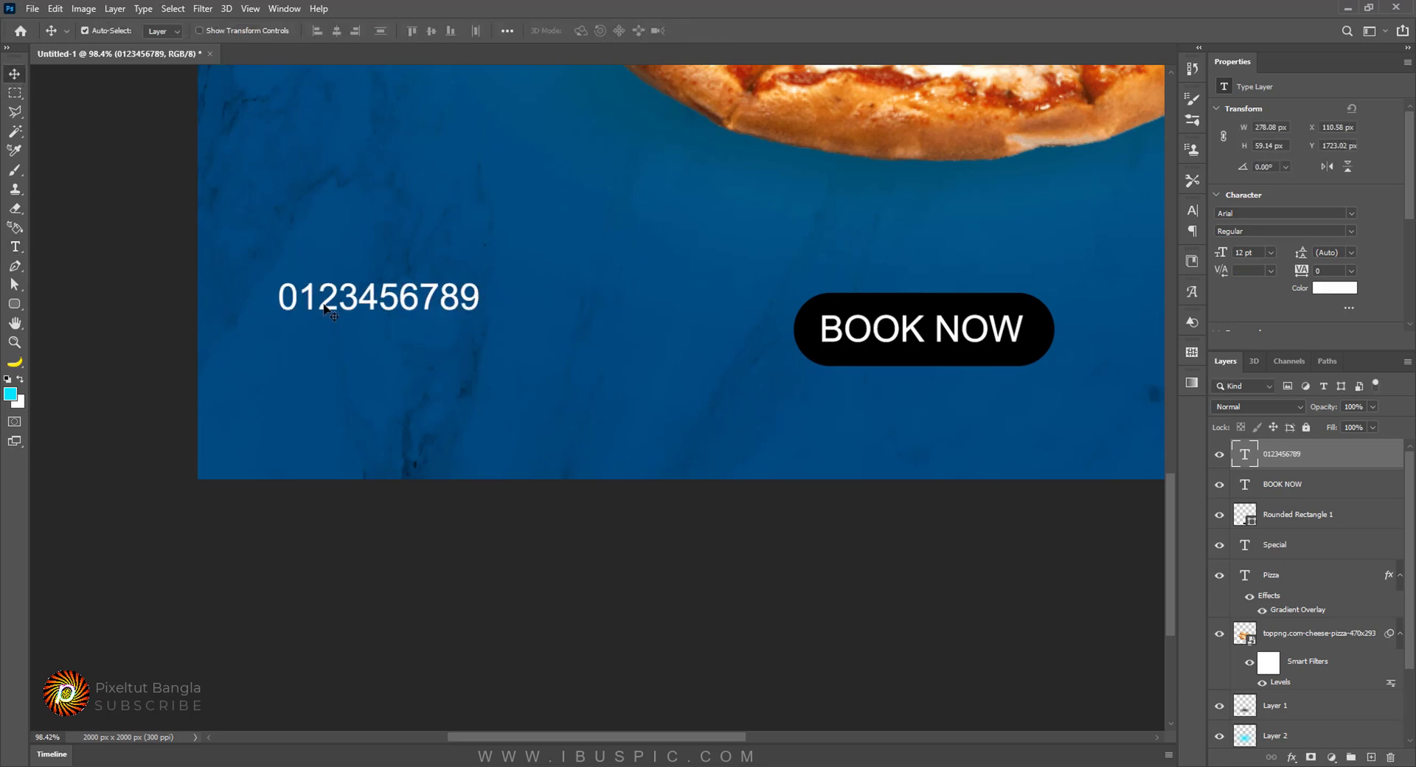
left_click_drag(325, 308, 382, 339)
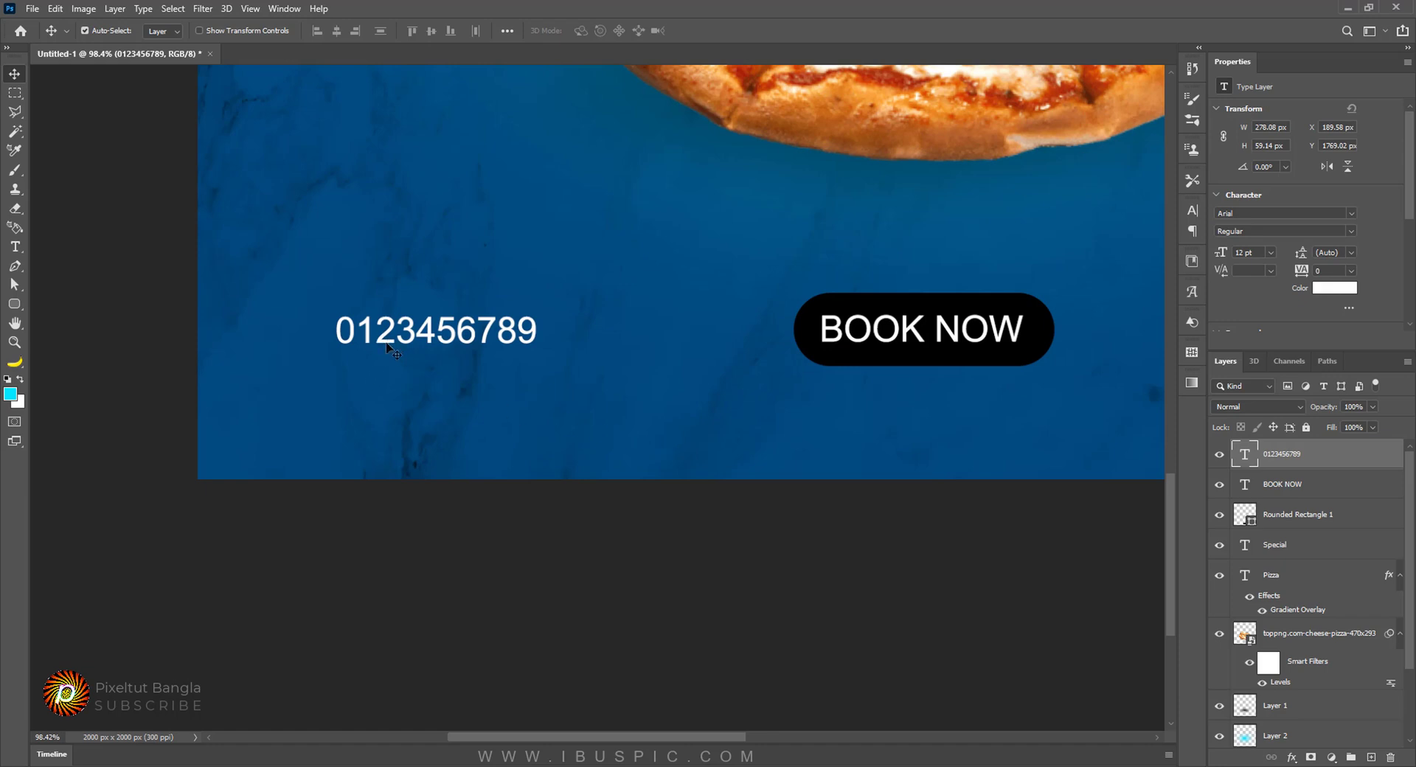
key("ctrl")
left_click_drag(391, 349, 389, 388)
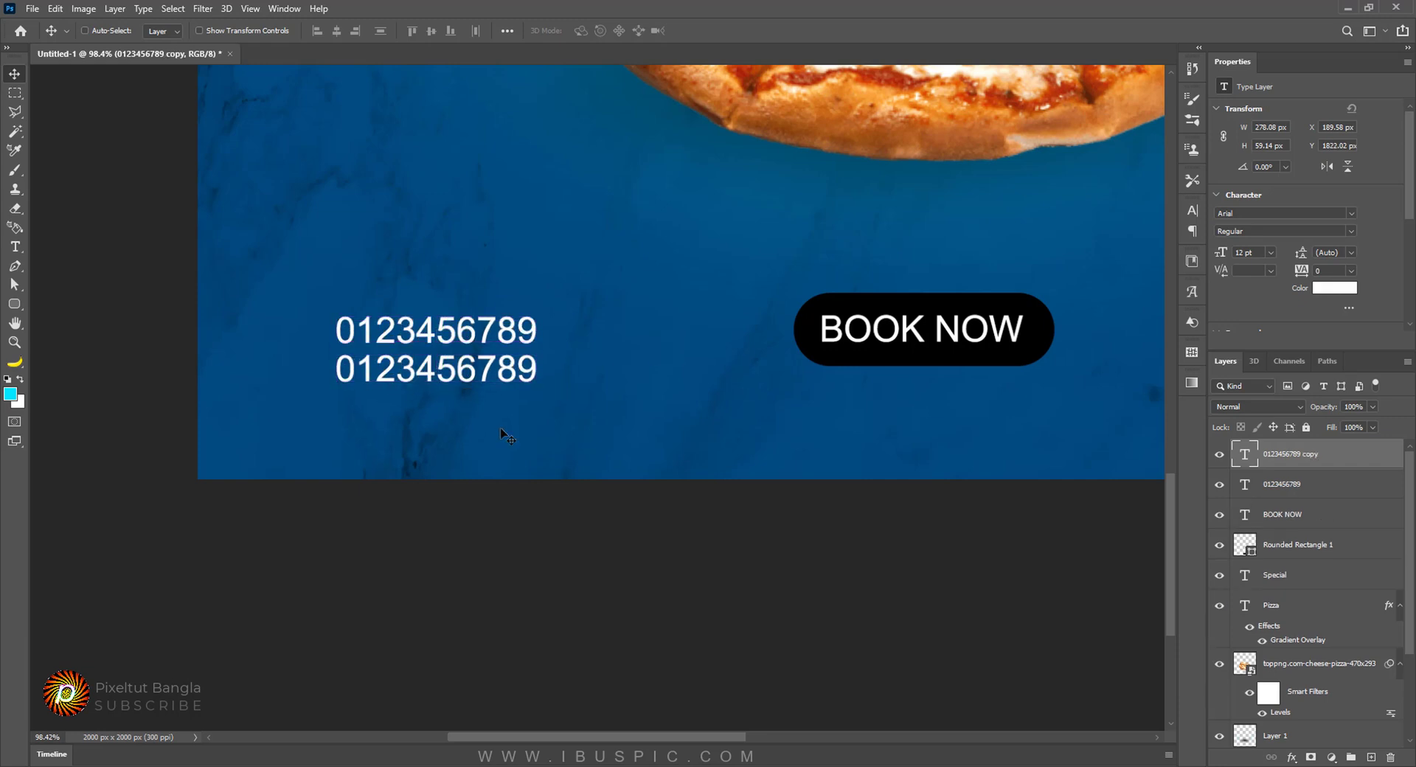
left_click(17, 252)
left_click(539, 371)
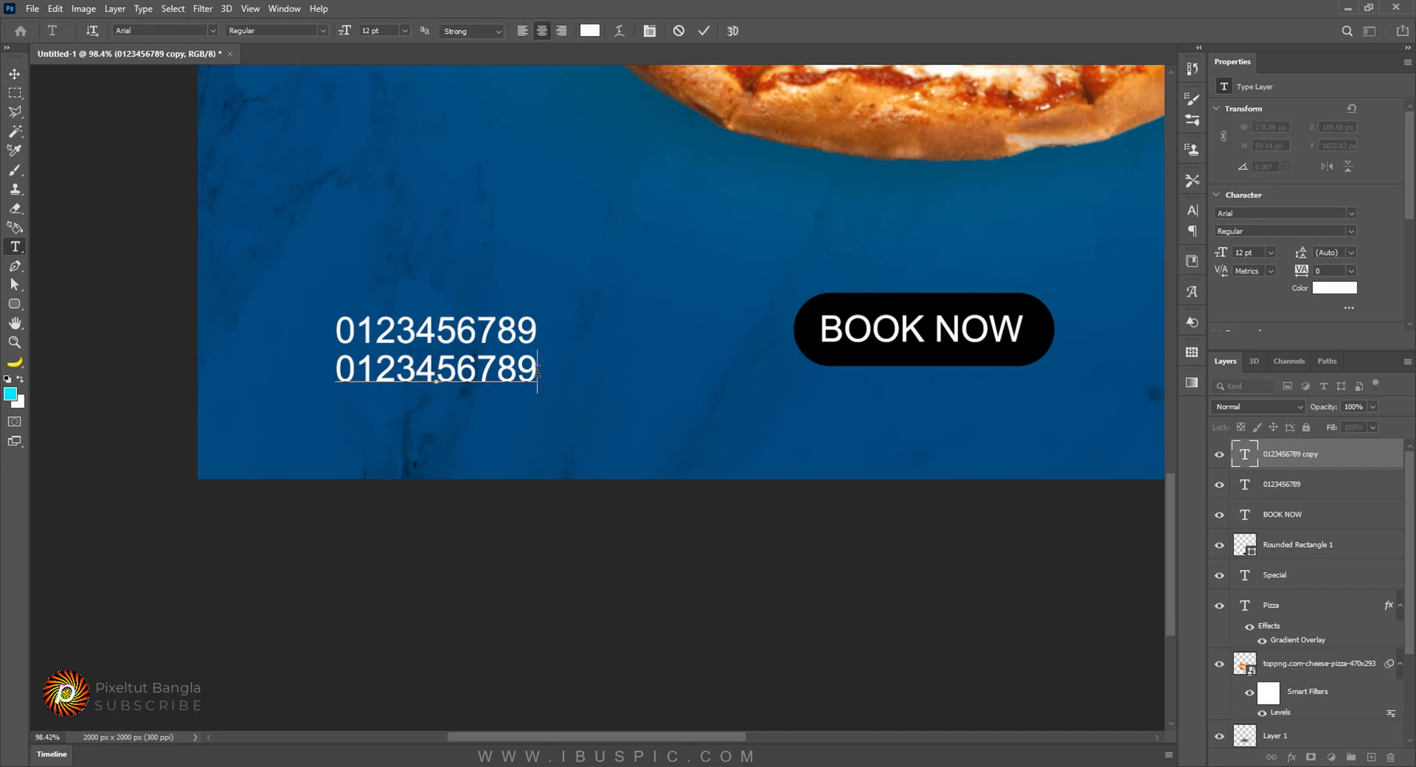
left_click_drag(539, 372, 254, 371)
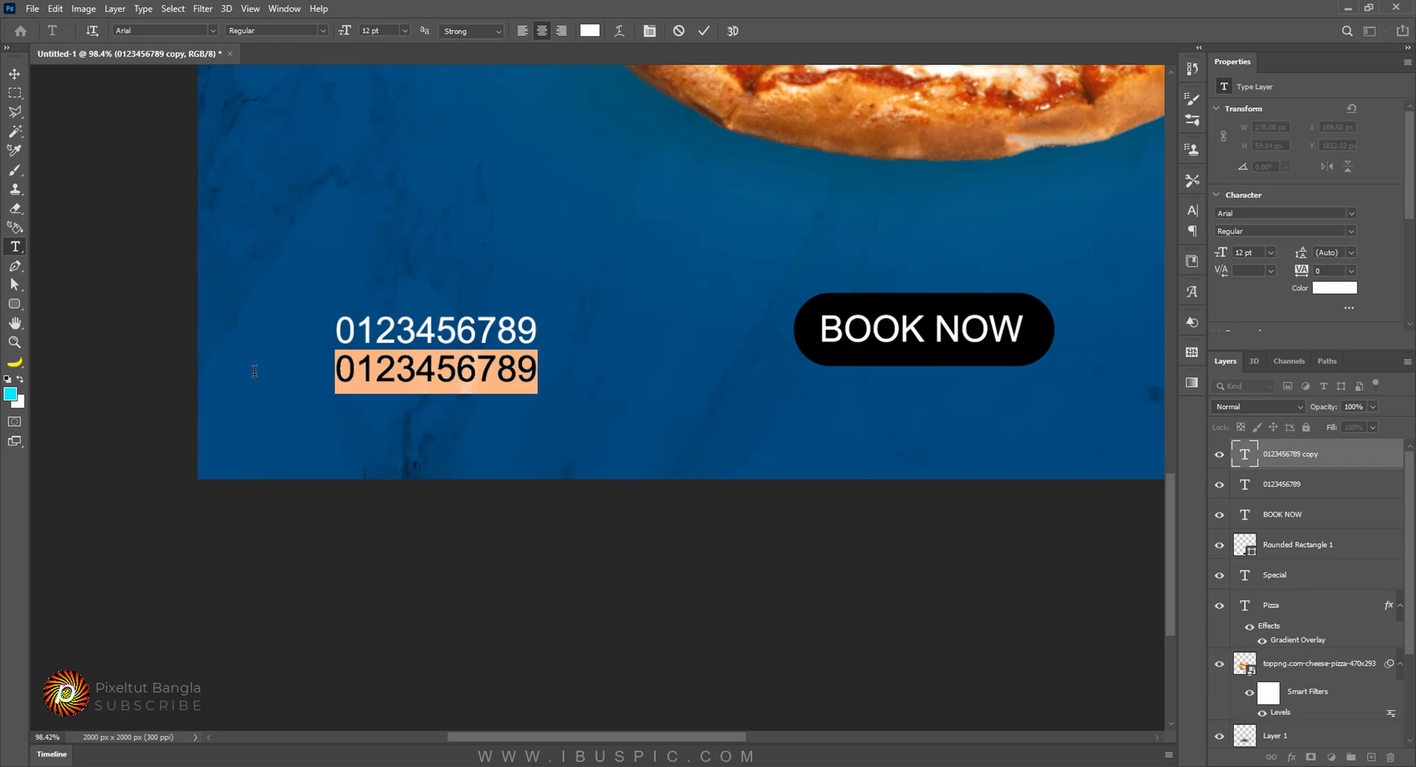
type("WW")
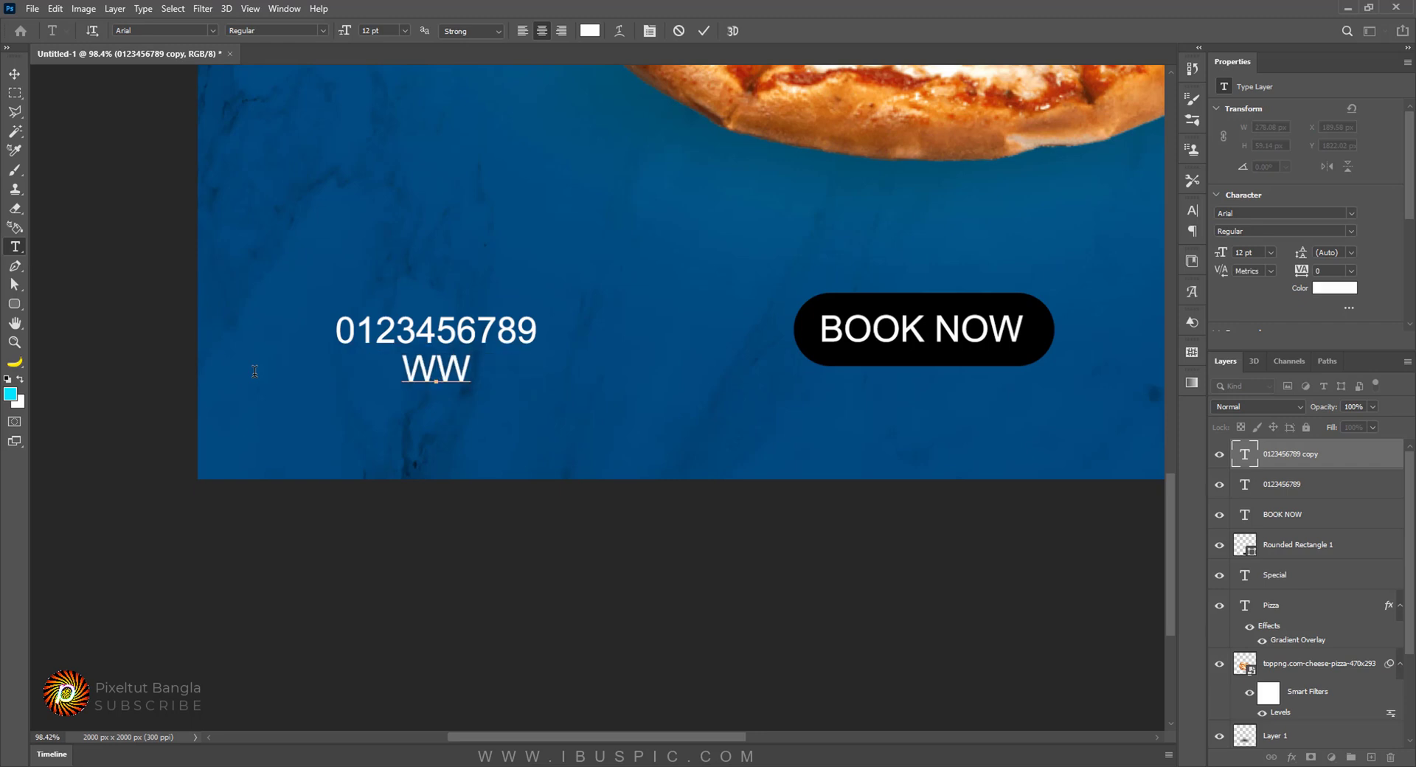
type("W.")
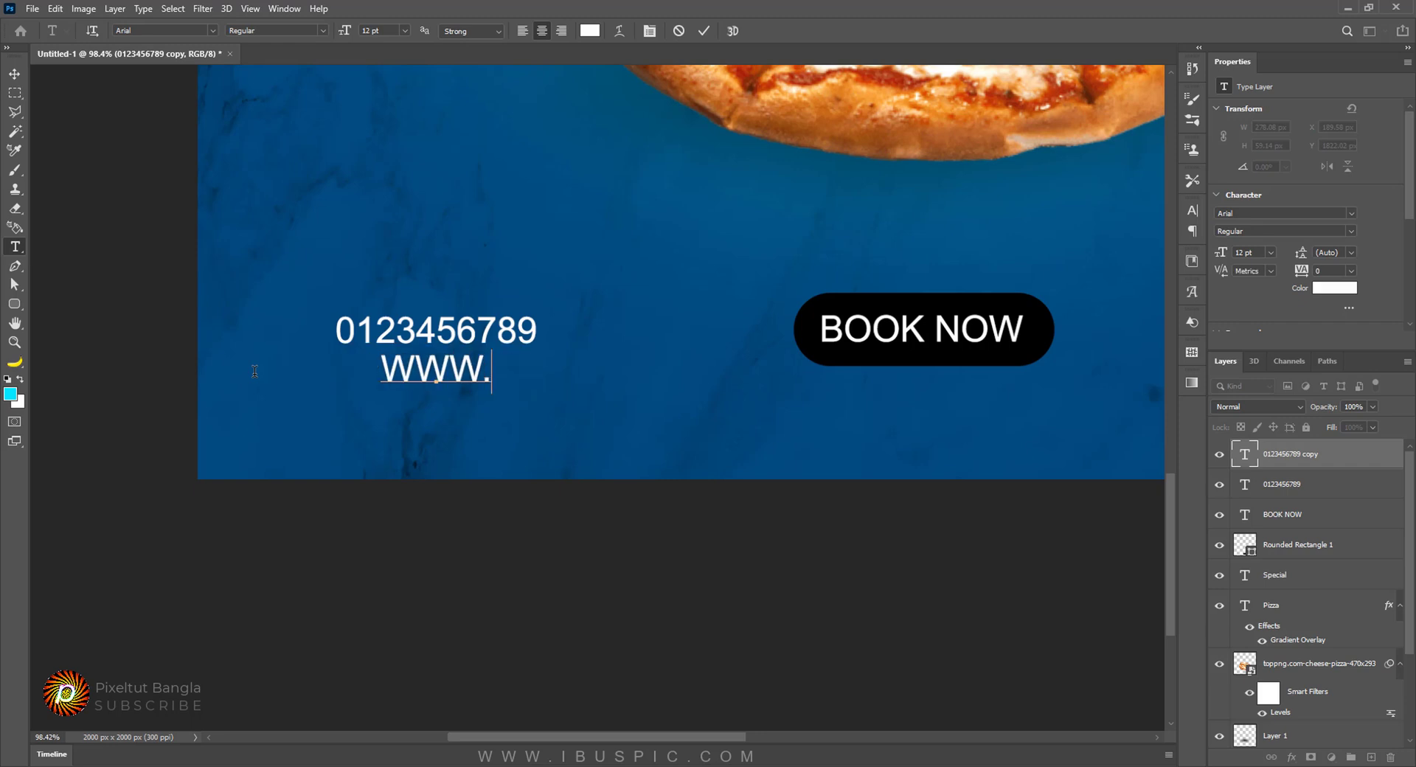
type("IBUS")
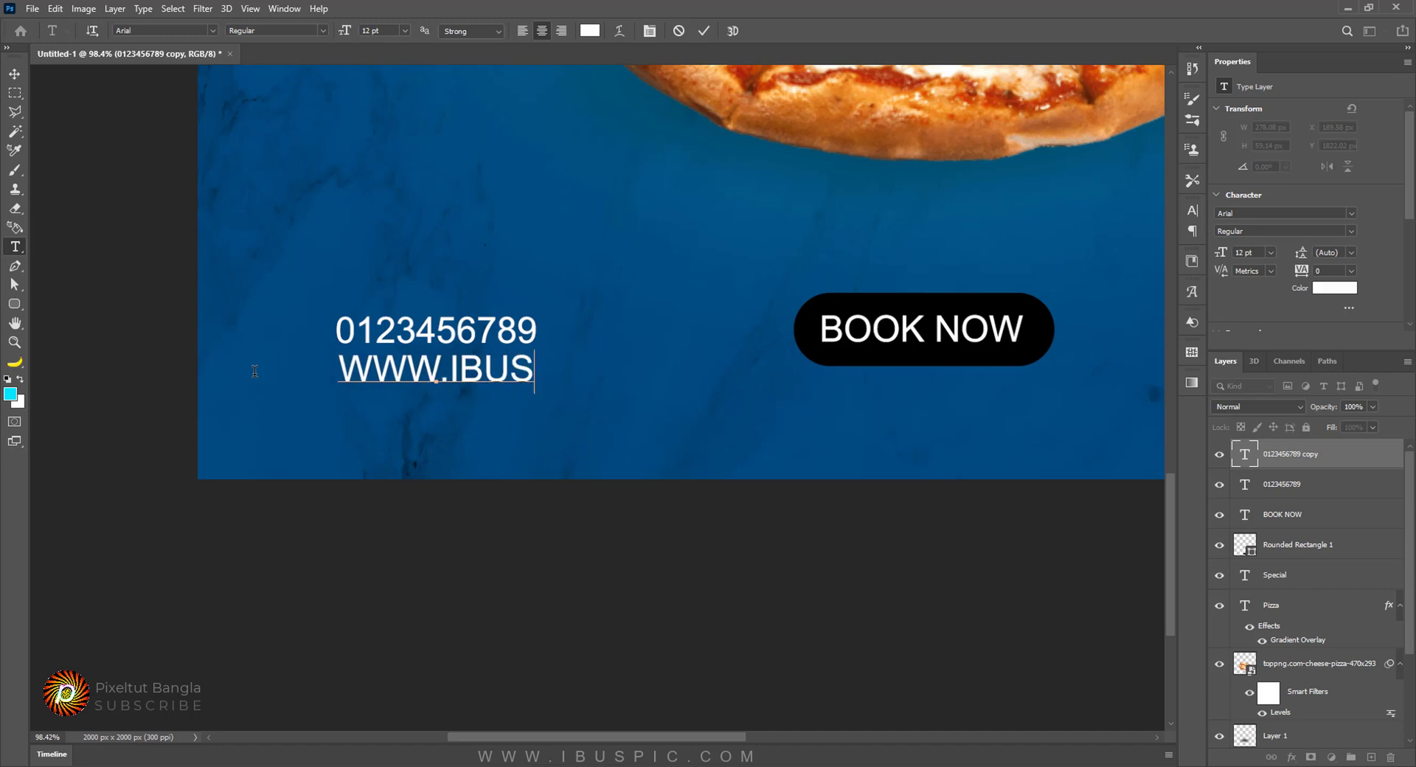
type("PIC.COM")
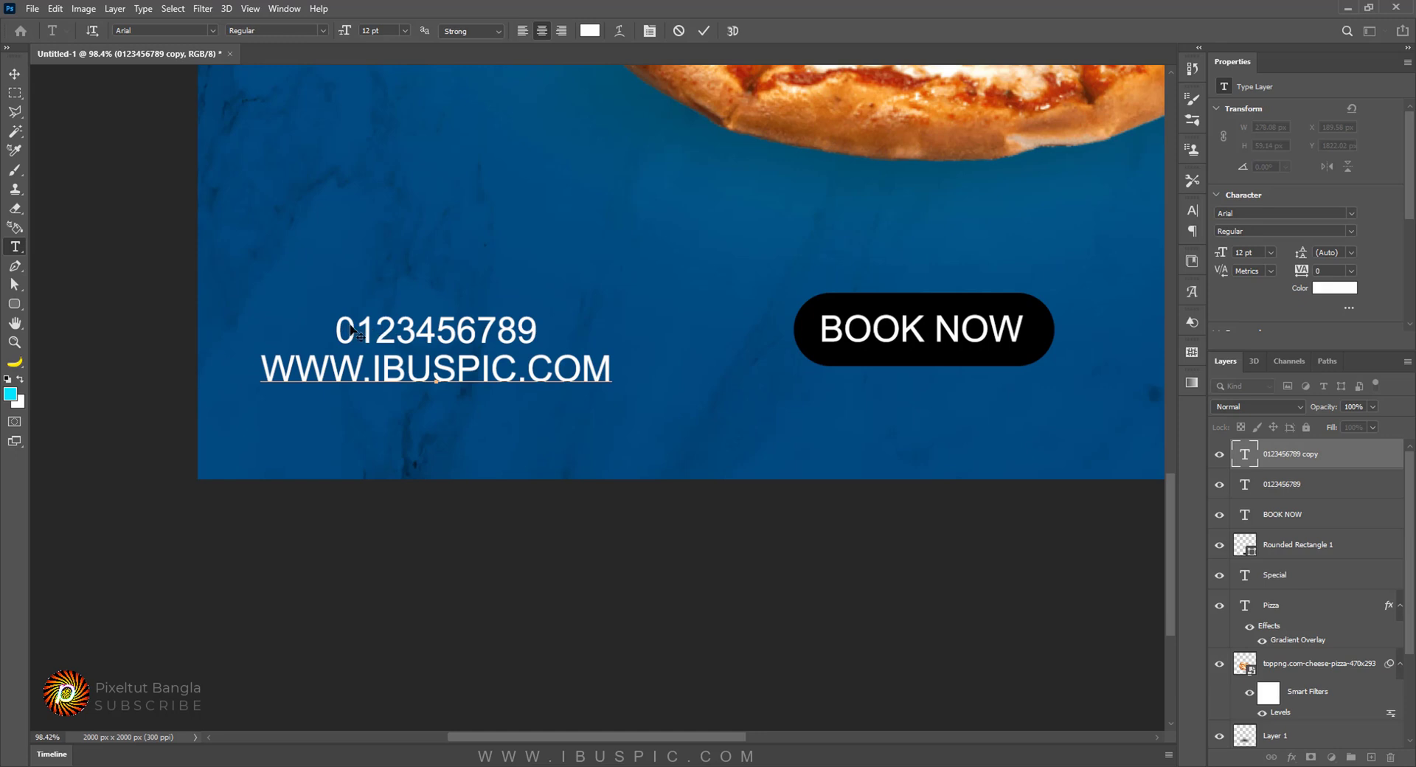
key("shift+Left")
key("shift+Left")
key("shift+Left")
key("shift+Left")
key("shift+Left")
key("shift+Left")
key("shift+Left")
key("shift+Left")
key("shift+Left")
key("shift+Left")
key("shift+Left")
key("shift+Left")
key("shift+Left")
key("shift+Left")
key("shift+Left")
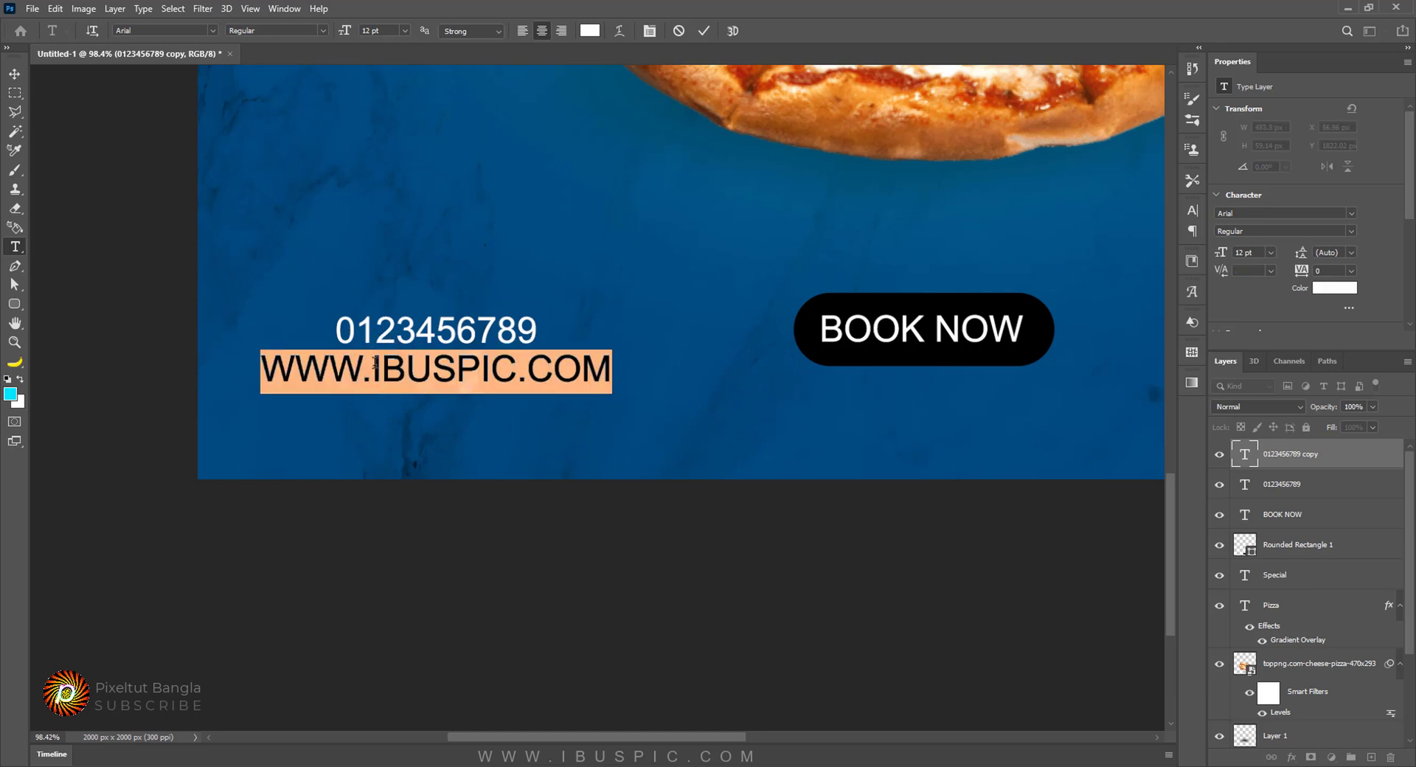
left_click(404, 30)
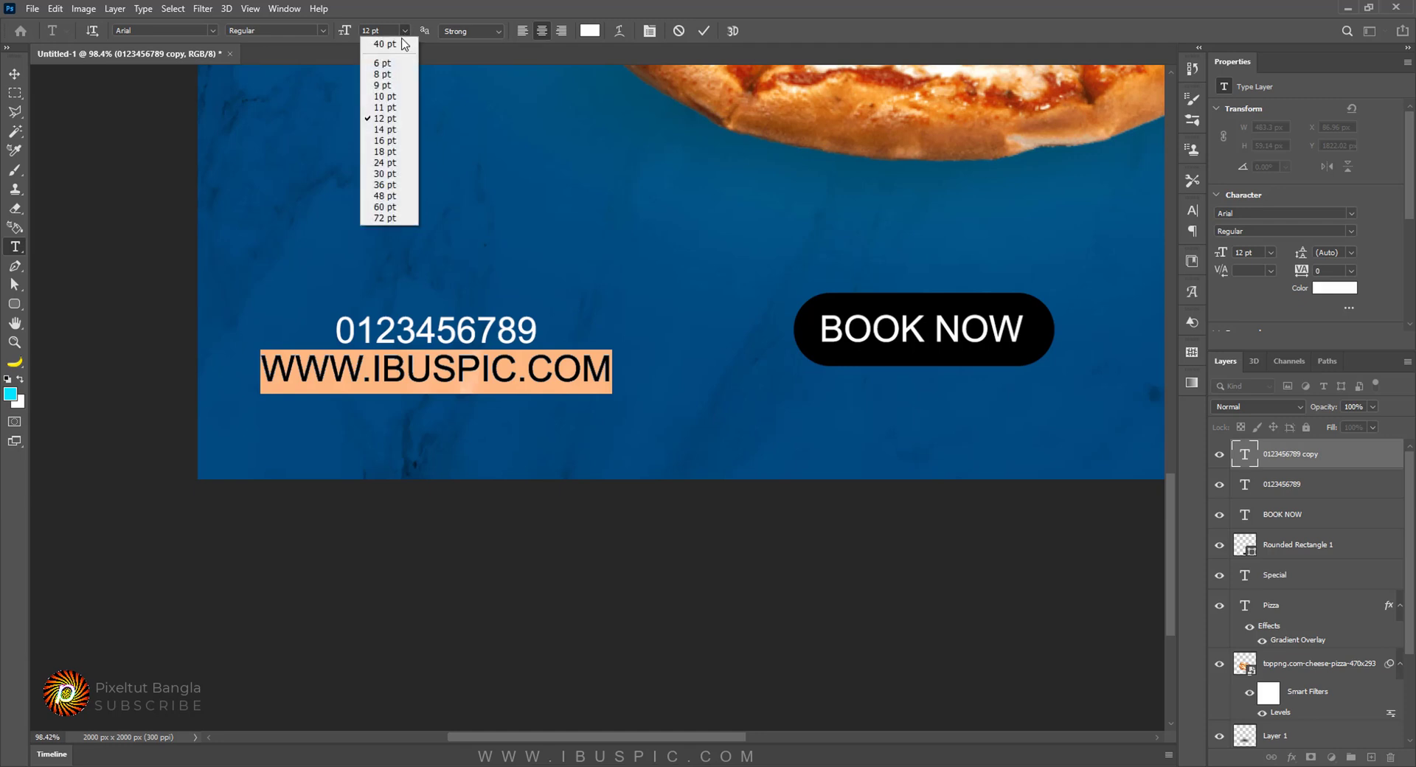
left_click(395, 85)
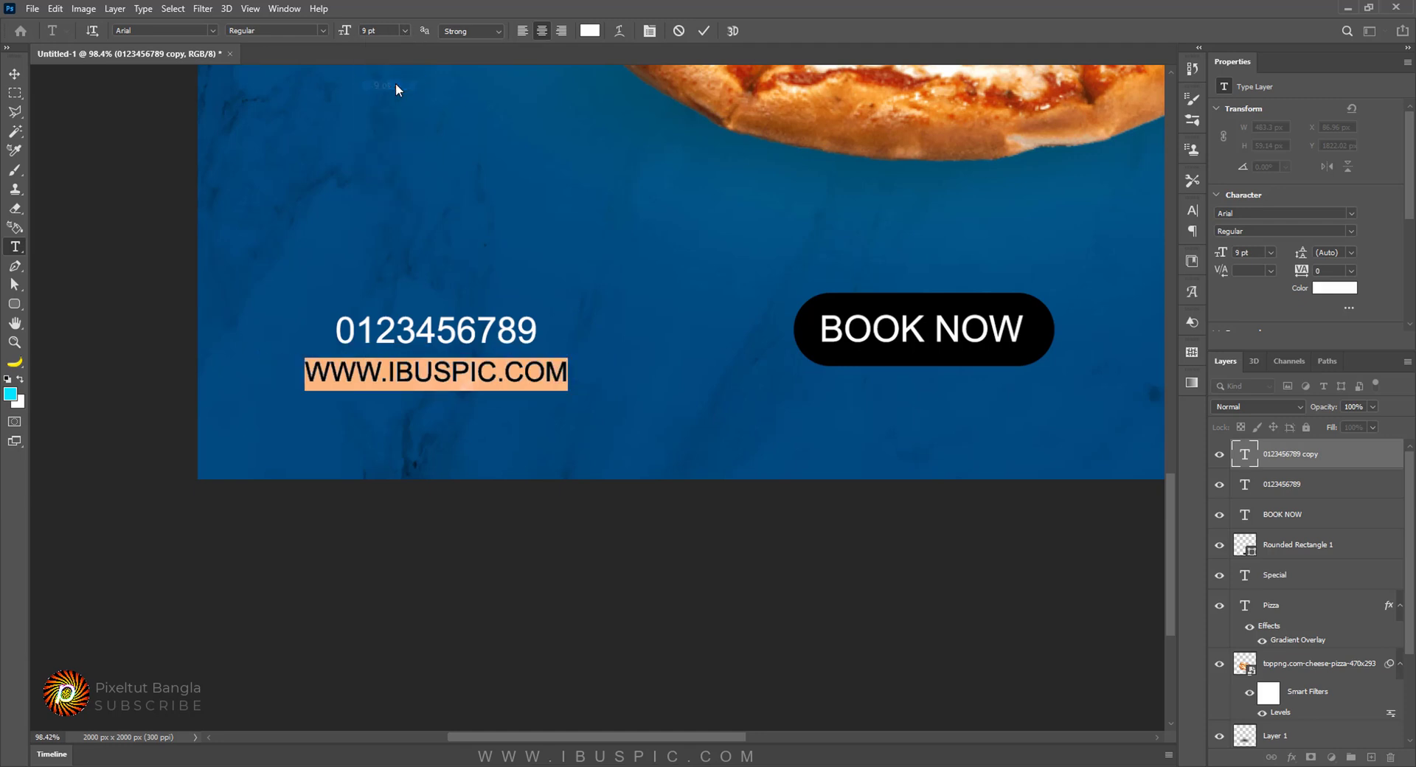
left_click(403, 30)
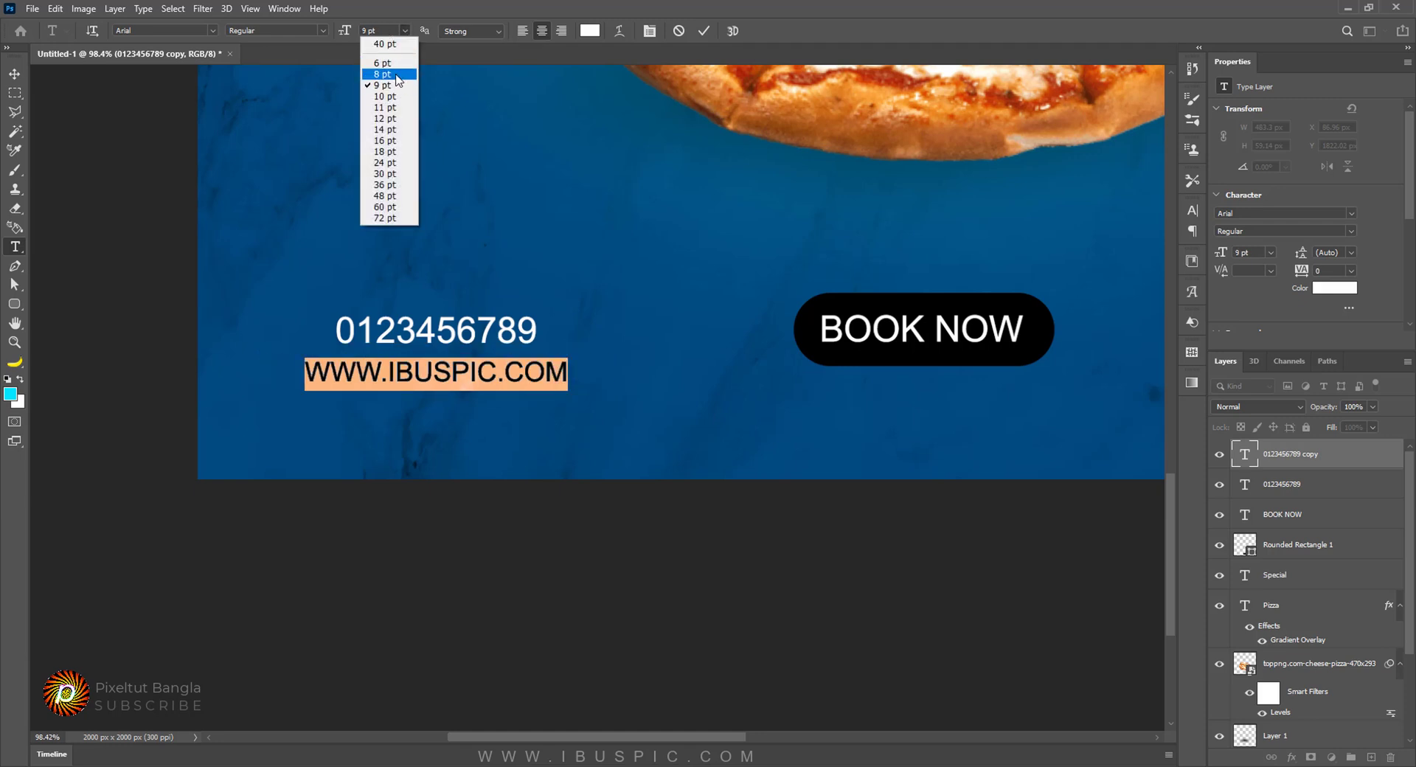
left_click(395, 65)
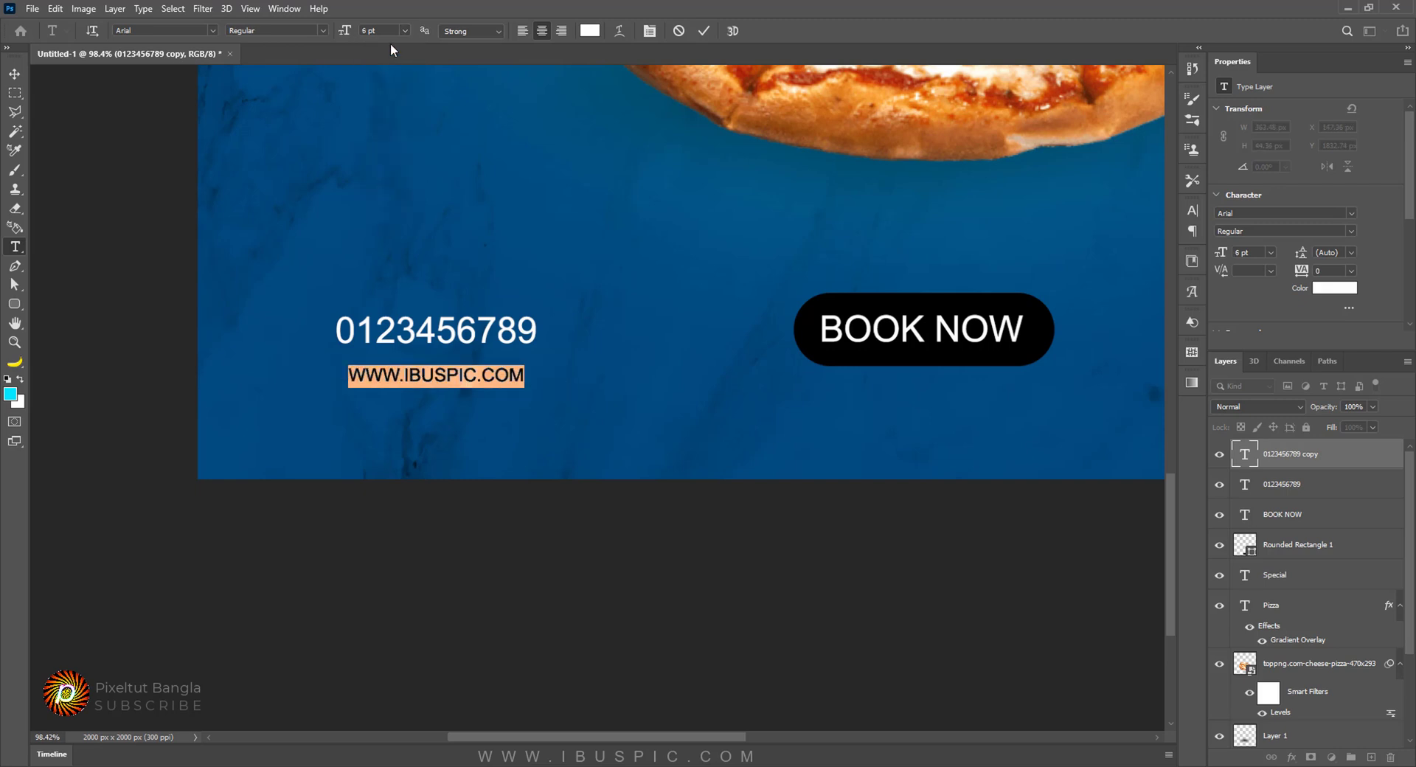
left_click(404, 31)
left_click(397, 71)
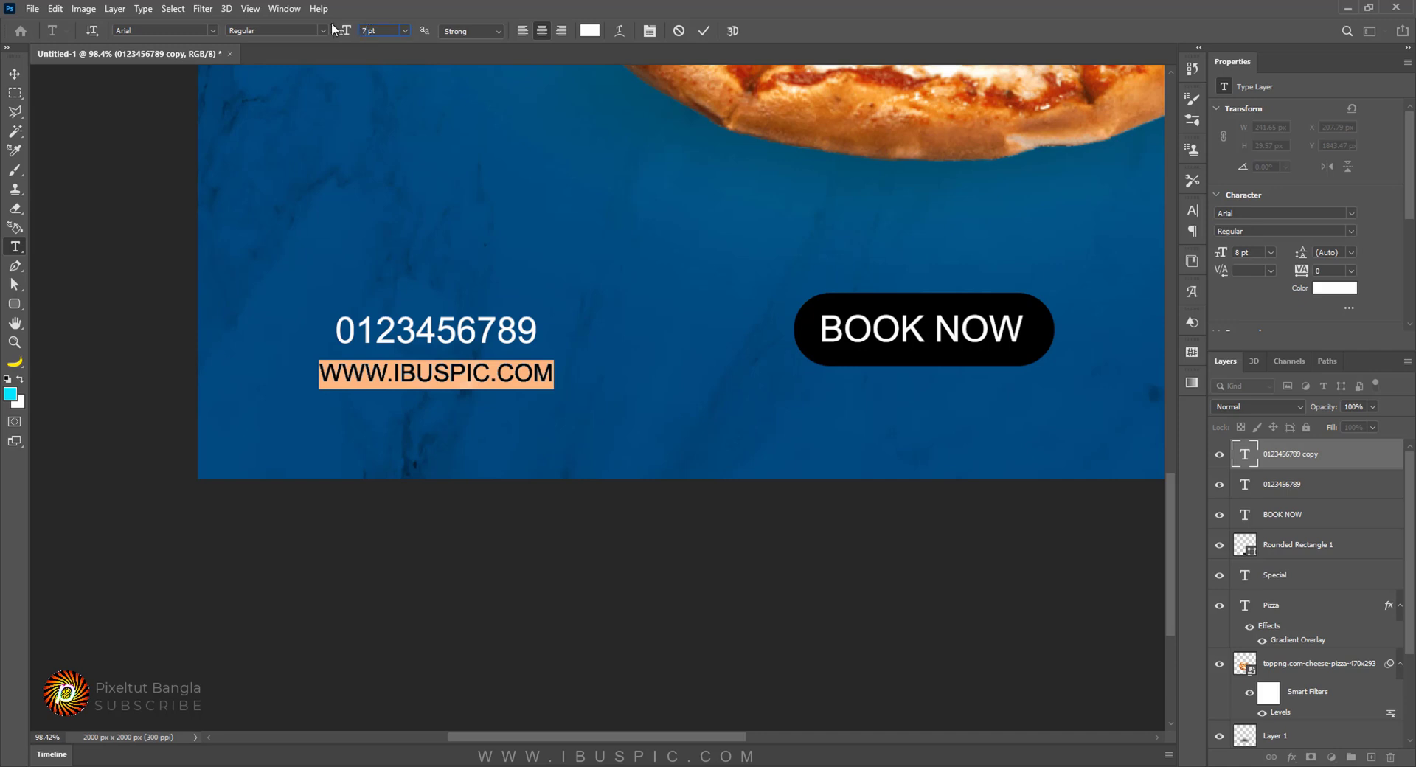
key("Return")
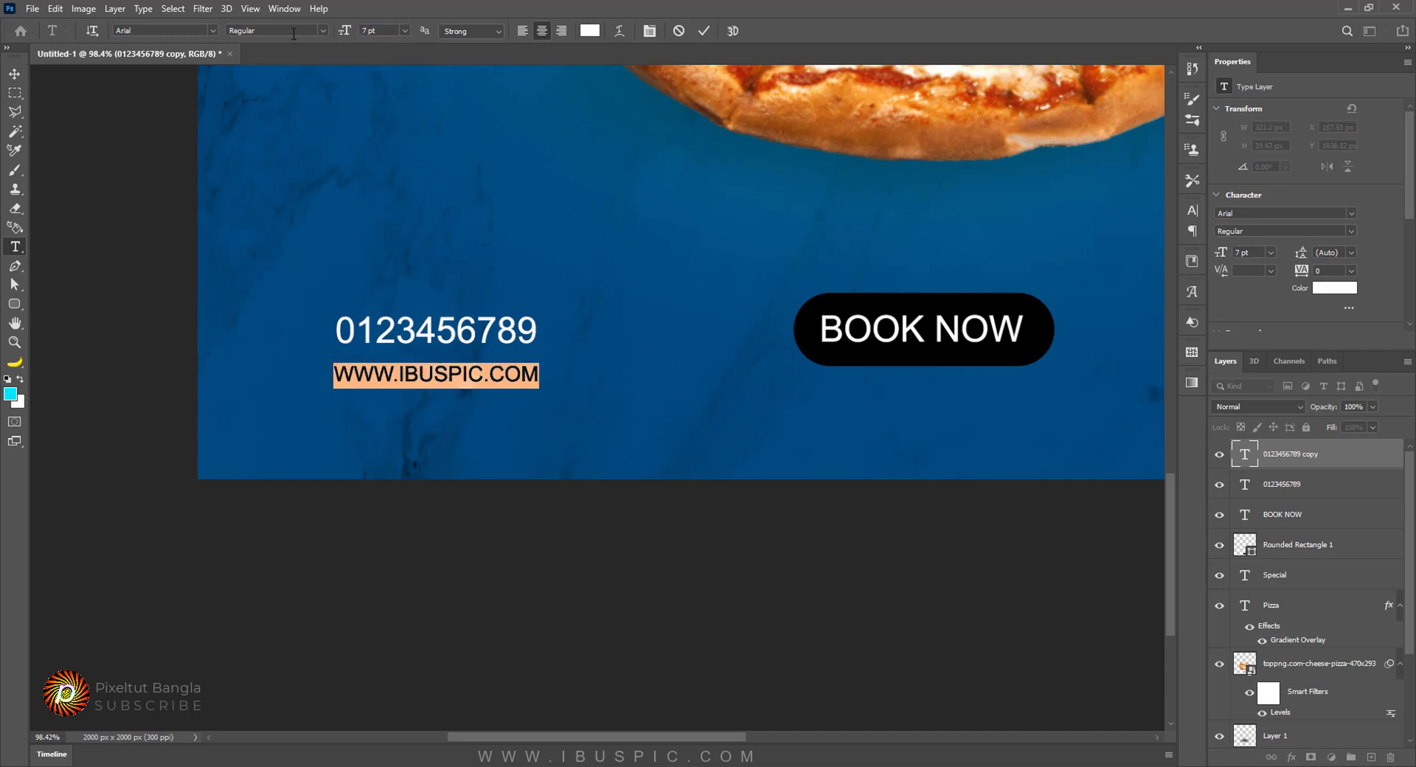
left_click(15, 74)
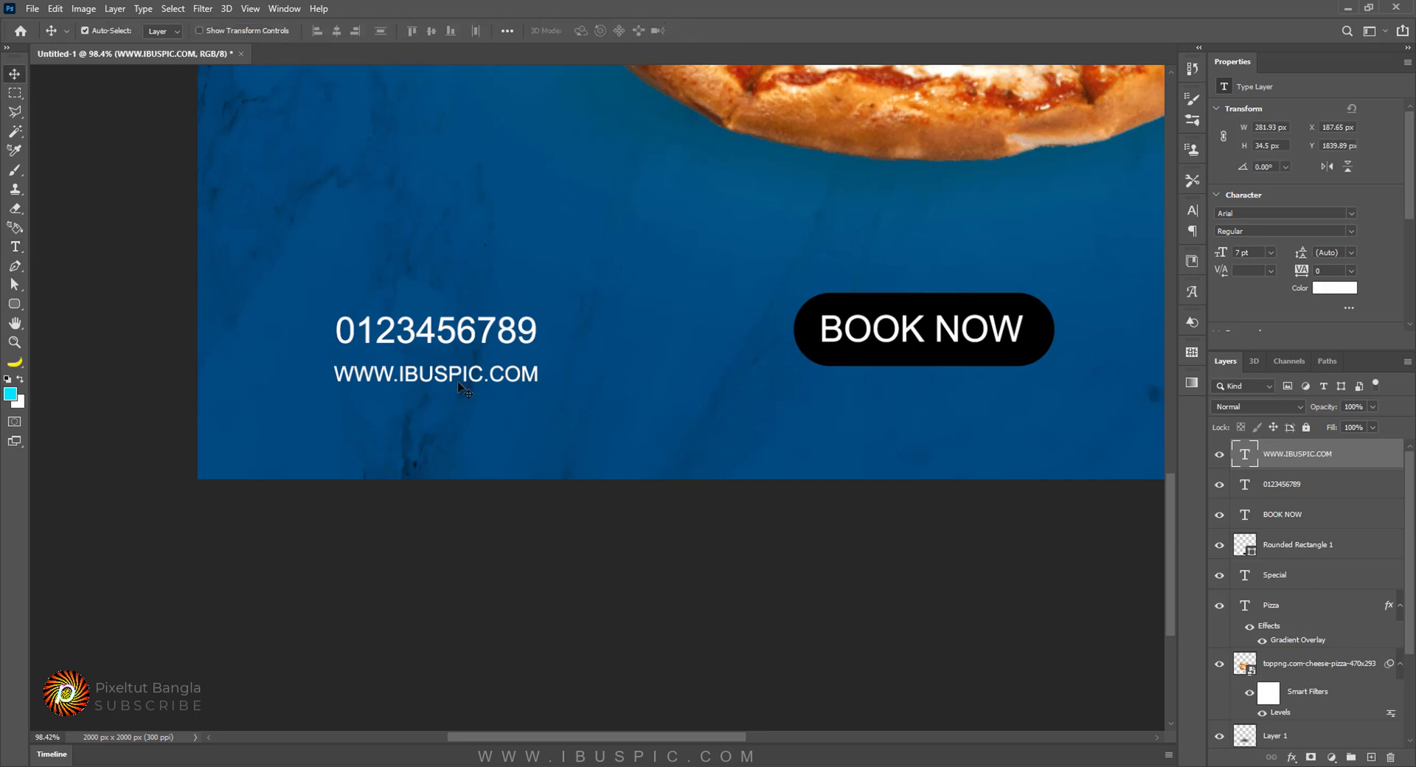
Step: Nudge the website text 4 px up, closer to the phone number
key("Up")
key("Up")
key("Up")
key("Up")
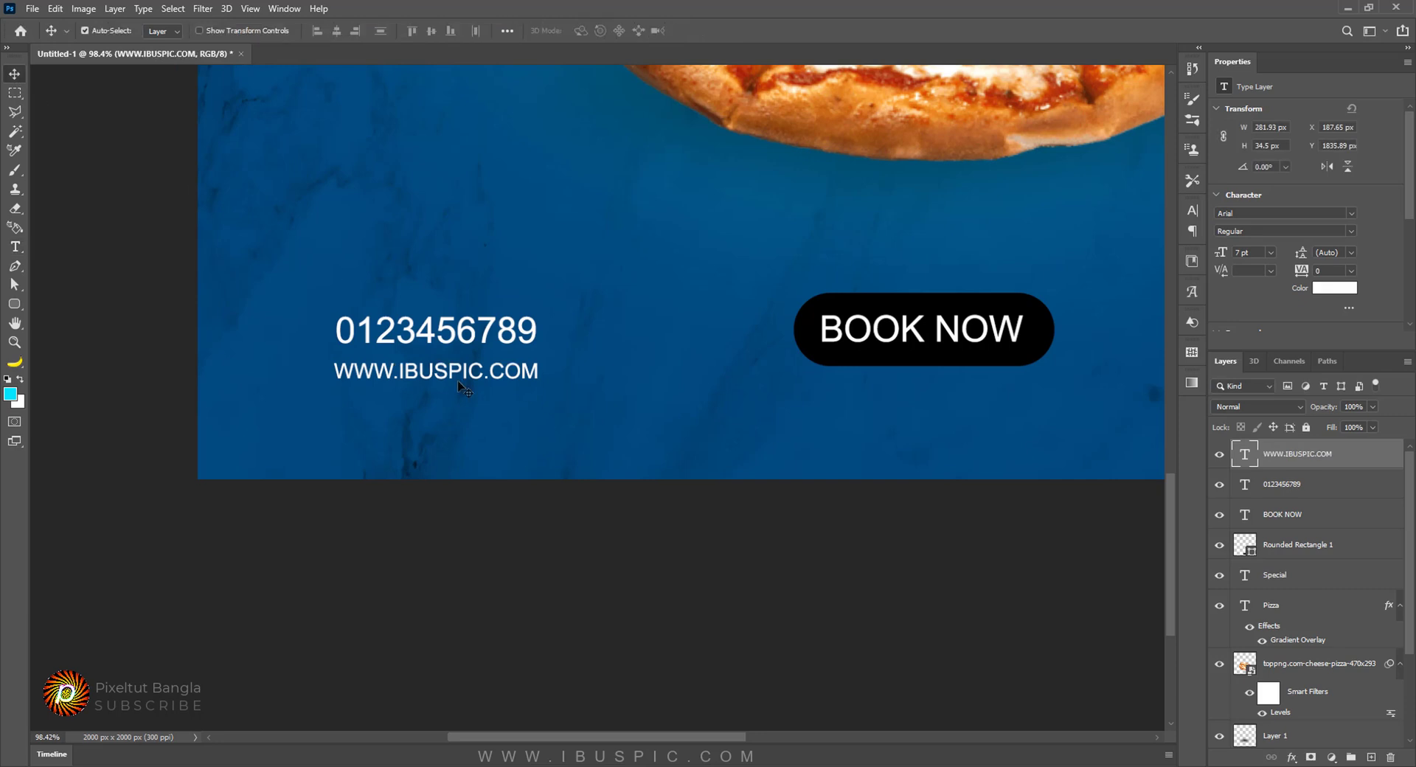
scroll(457, 374, "down", 2)
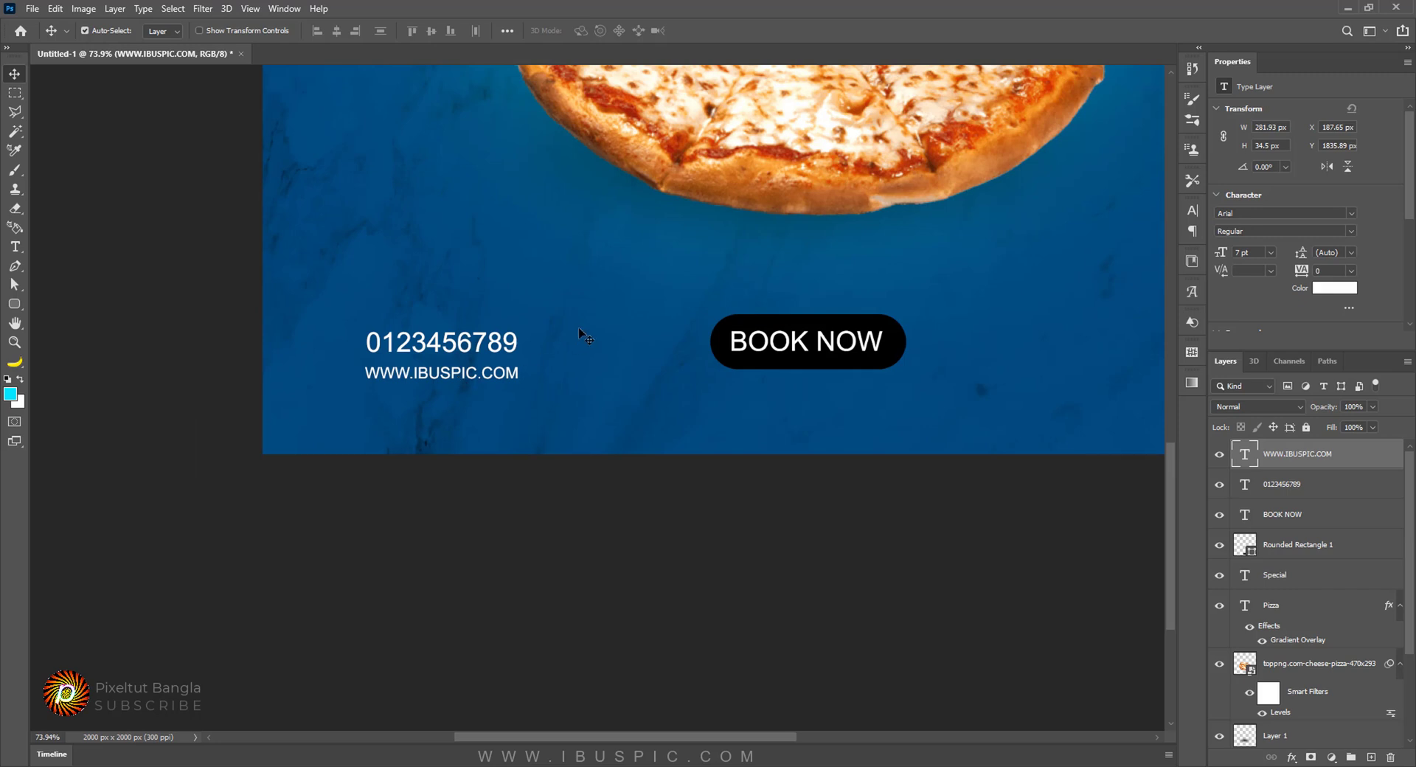
scroll(578, 329, "down", 4)
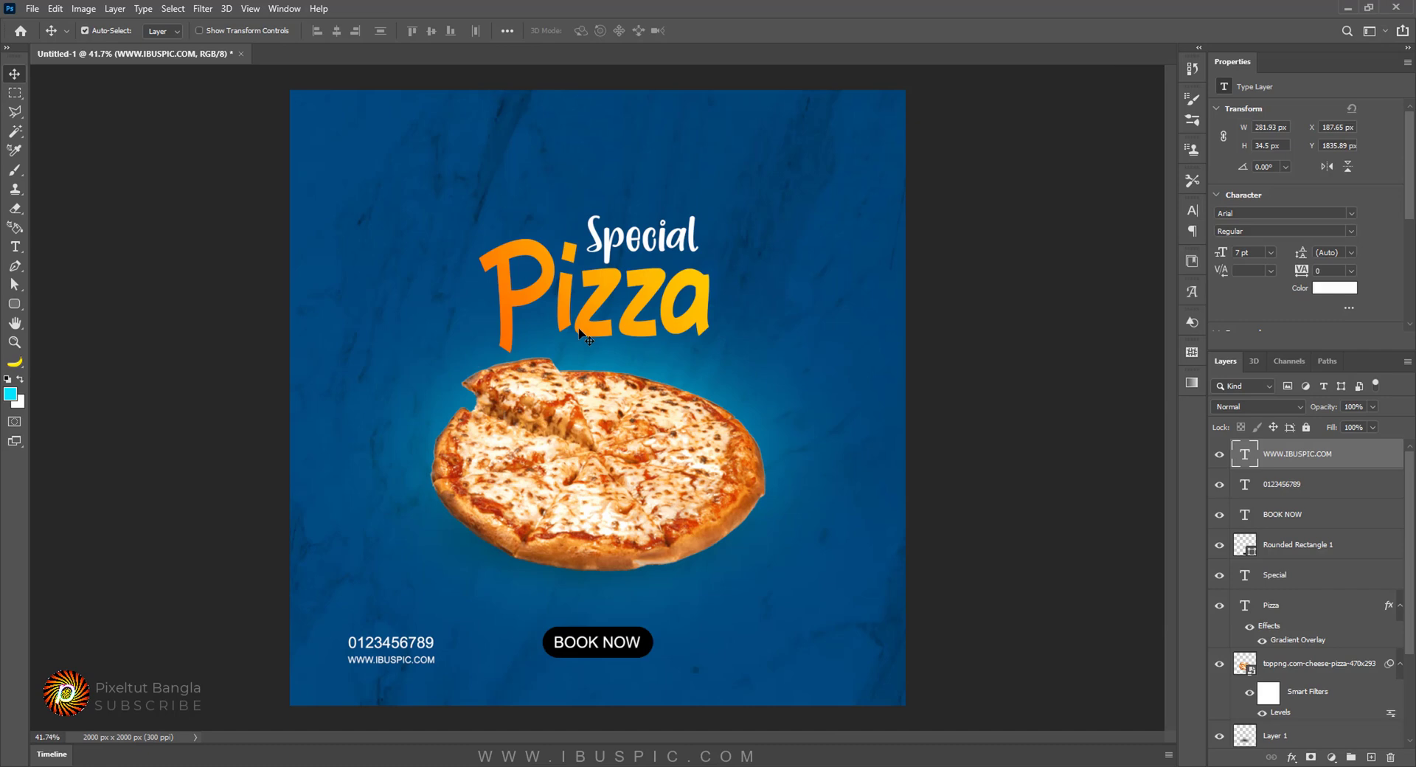
scroll(390, 671, "up", 5)
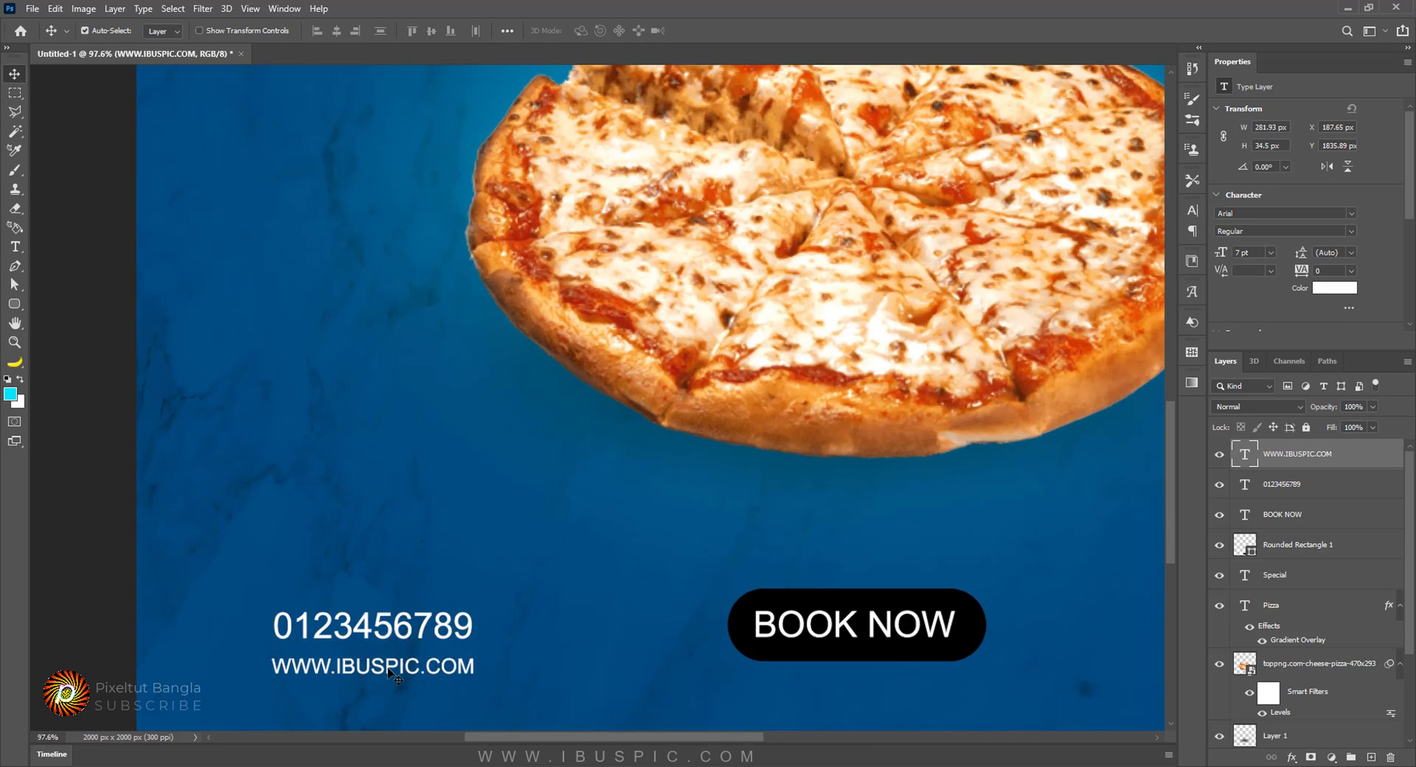
left_click_drag(382, 672, 865, 693)
scroll(892, 675, "down", 2)
scroll(907, 705, "down", 3)
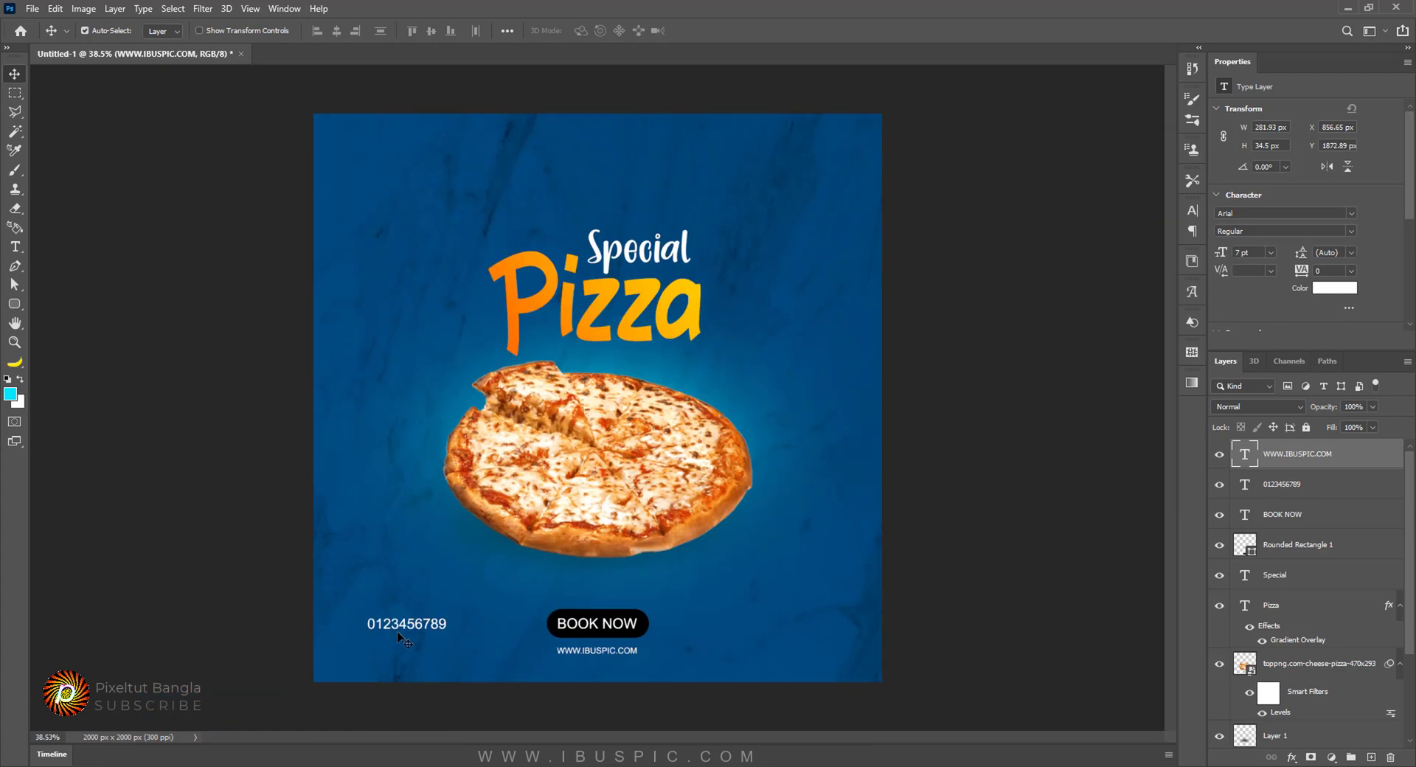
Step: Move the phone number down so it sits level with the website text
scroll(399, 636, "up", 5)
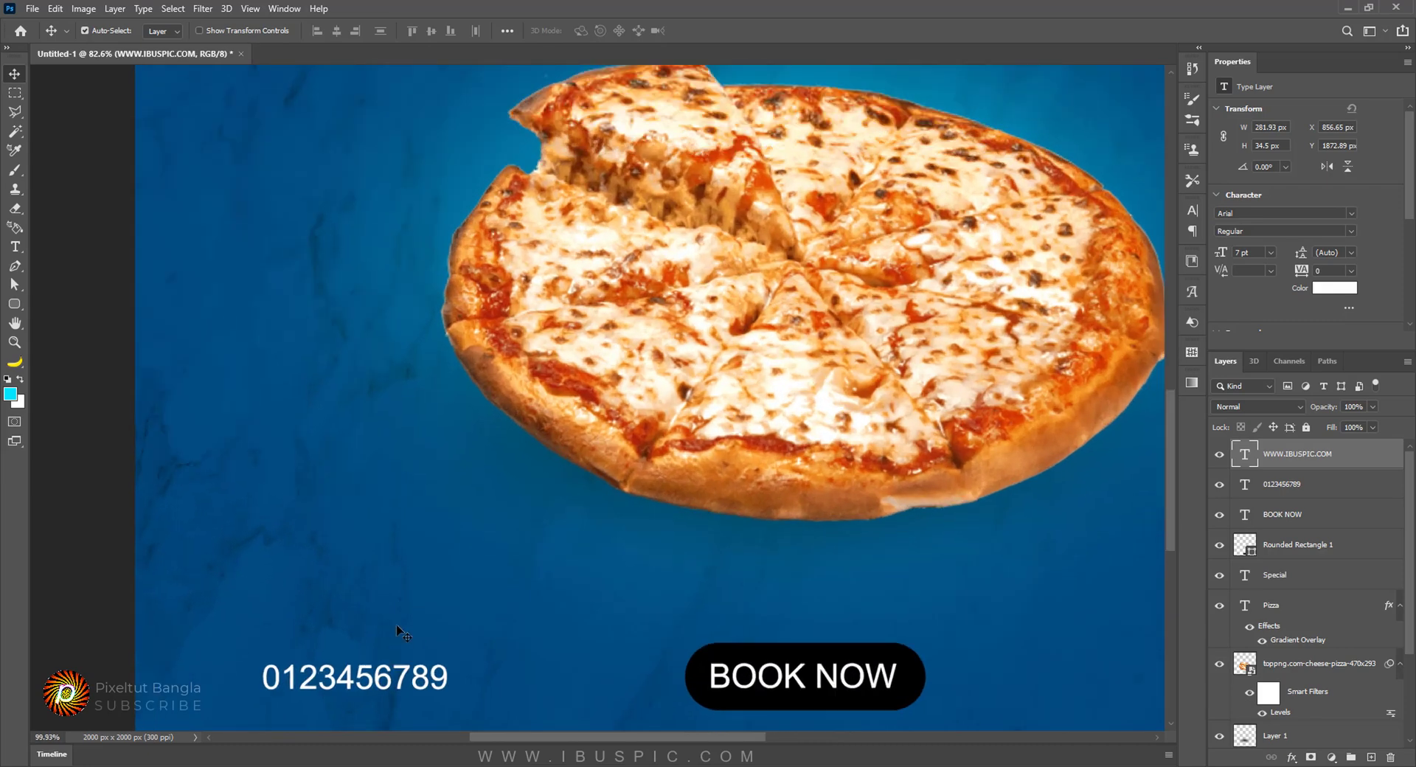
scroll(397, 626, "up", 1)
left_click_drag(392, 644, 497, 329)
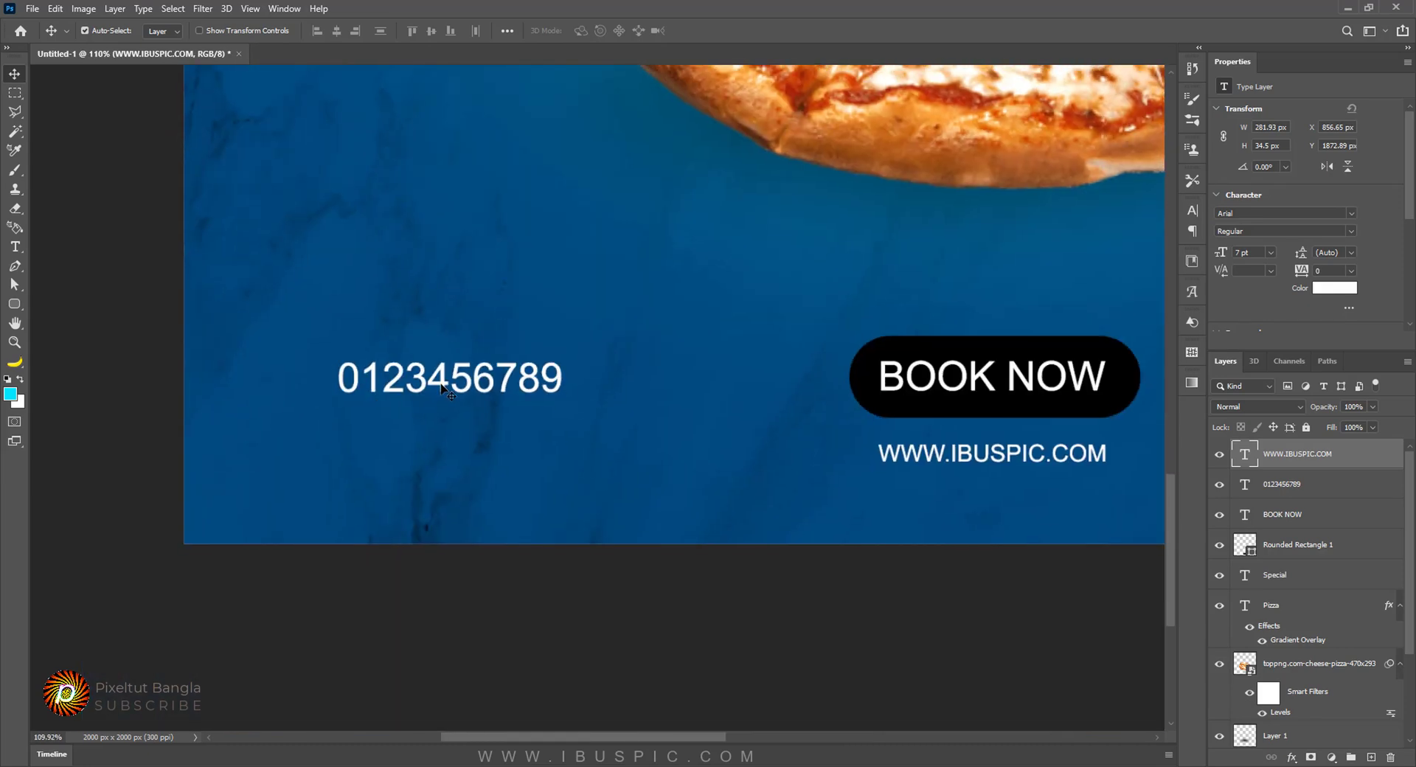
left_click_drag(443, 388, 460, 454)
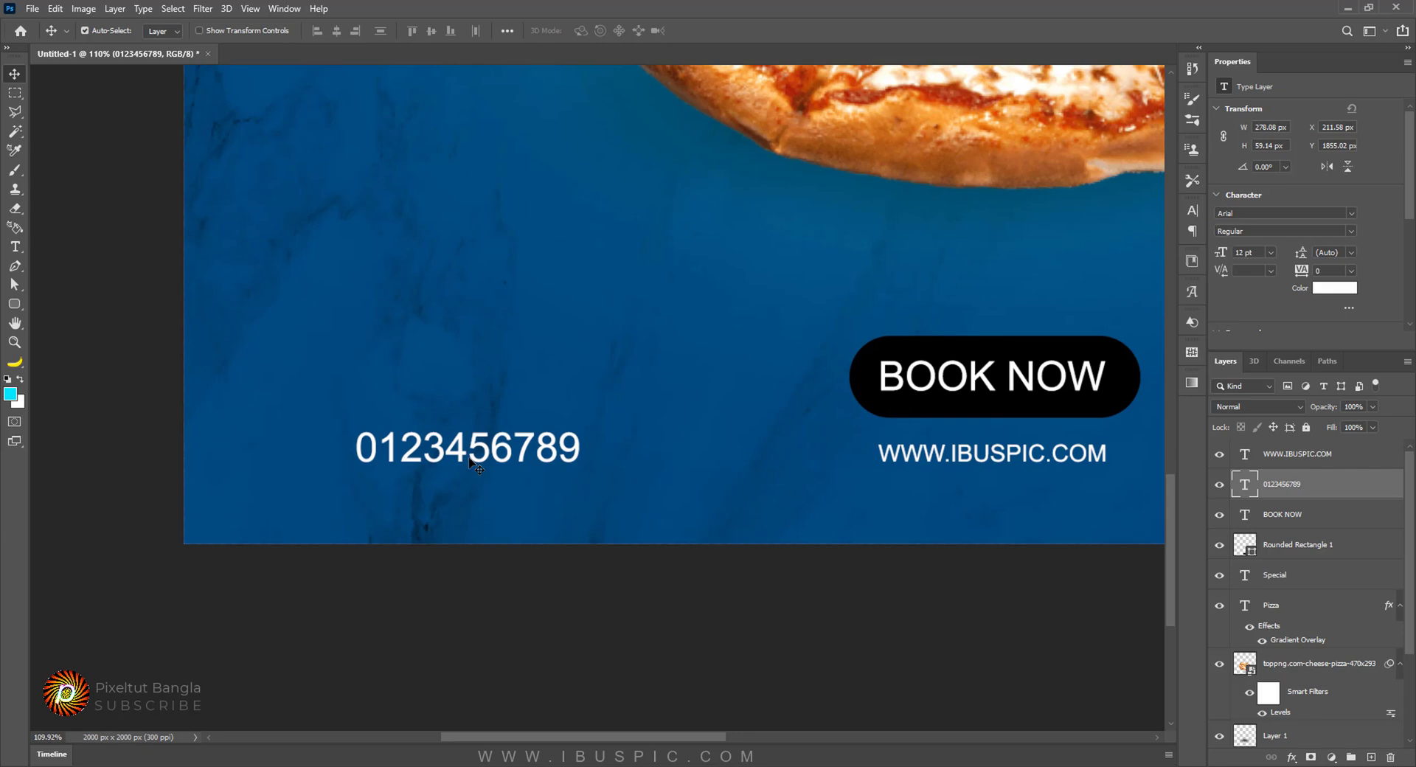
Step: Place the image 52-524161_black-phone-icon-png-transparent-png from the 18 July 2021 folder in File Explorer onto the banner
left_click(434, 765)
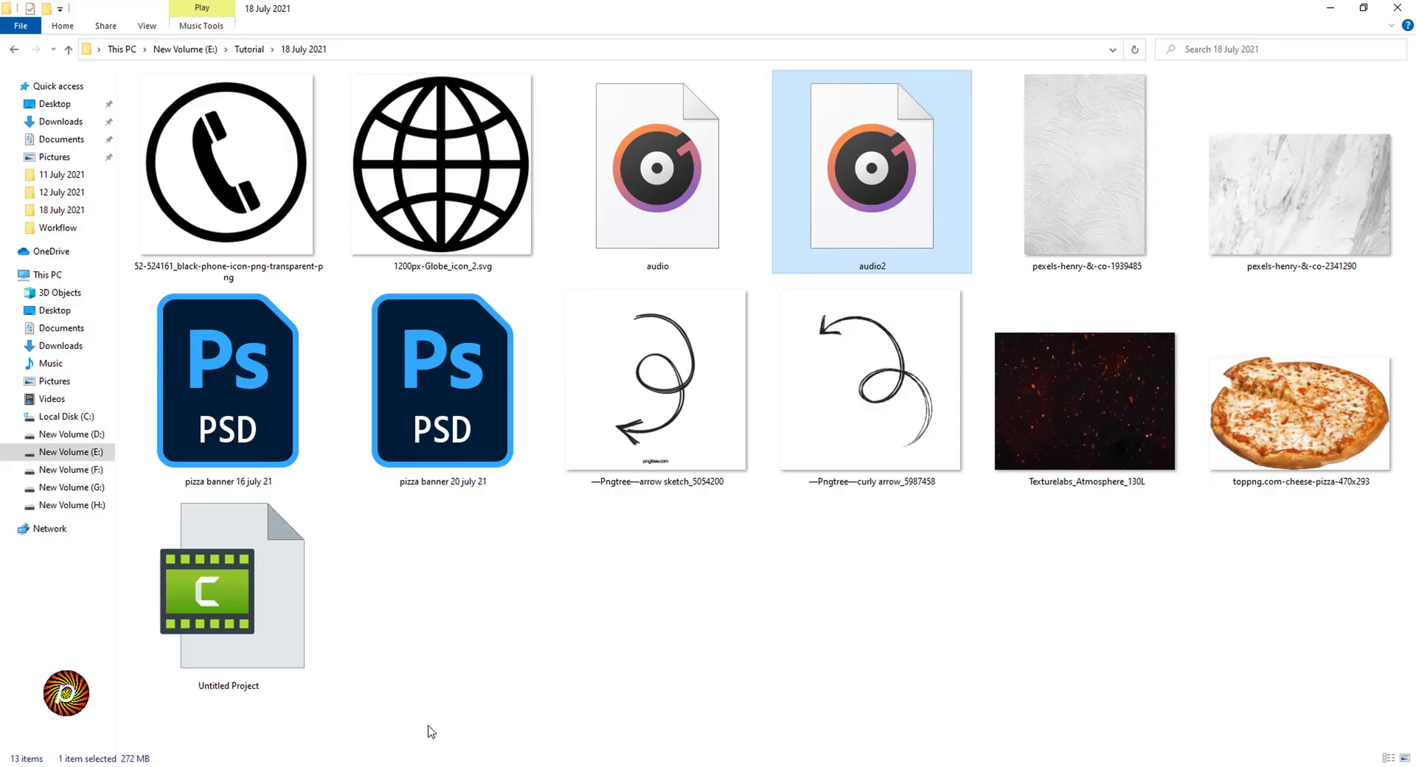
left_click(268, 216)
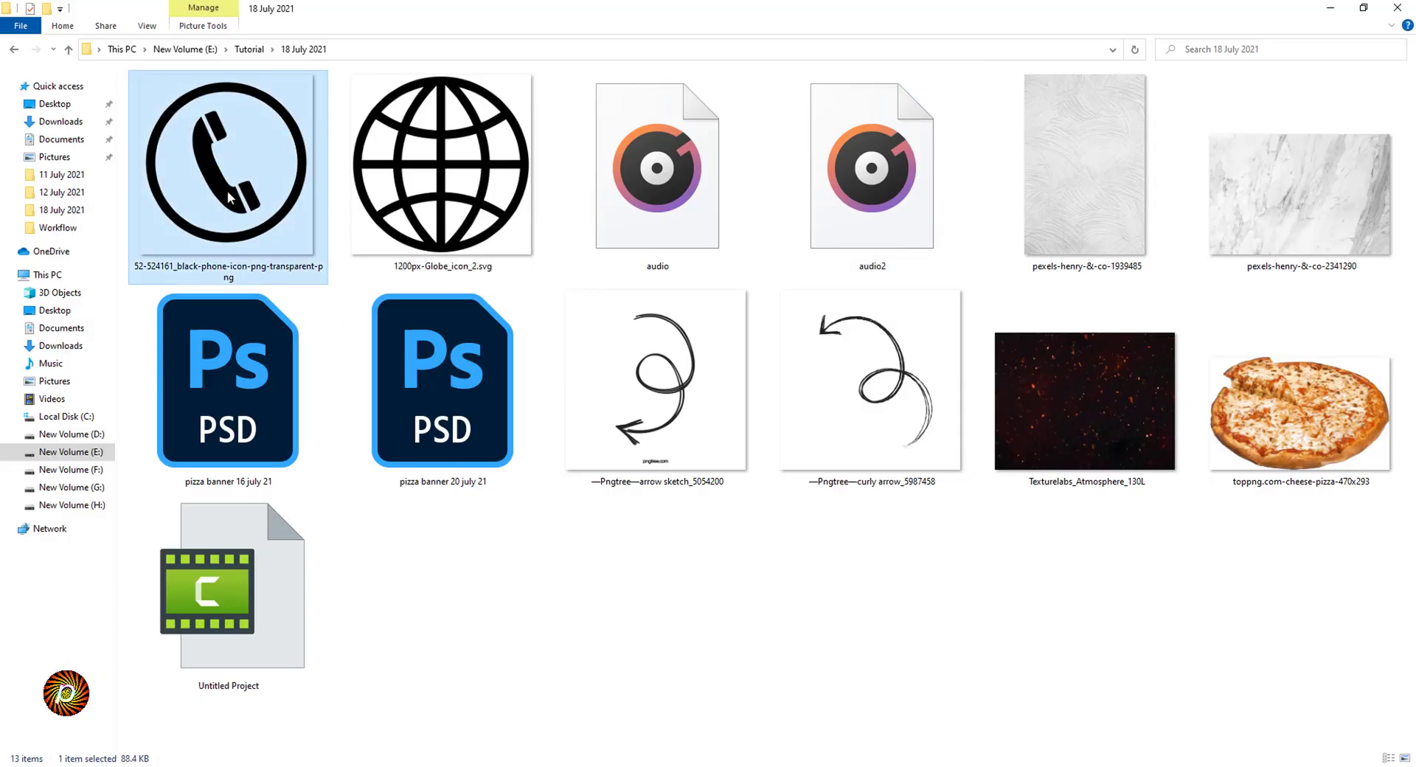
left_click_drag(230, 207, 546, 328)
scroll(546, 329, "down", 9)
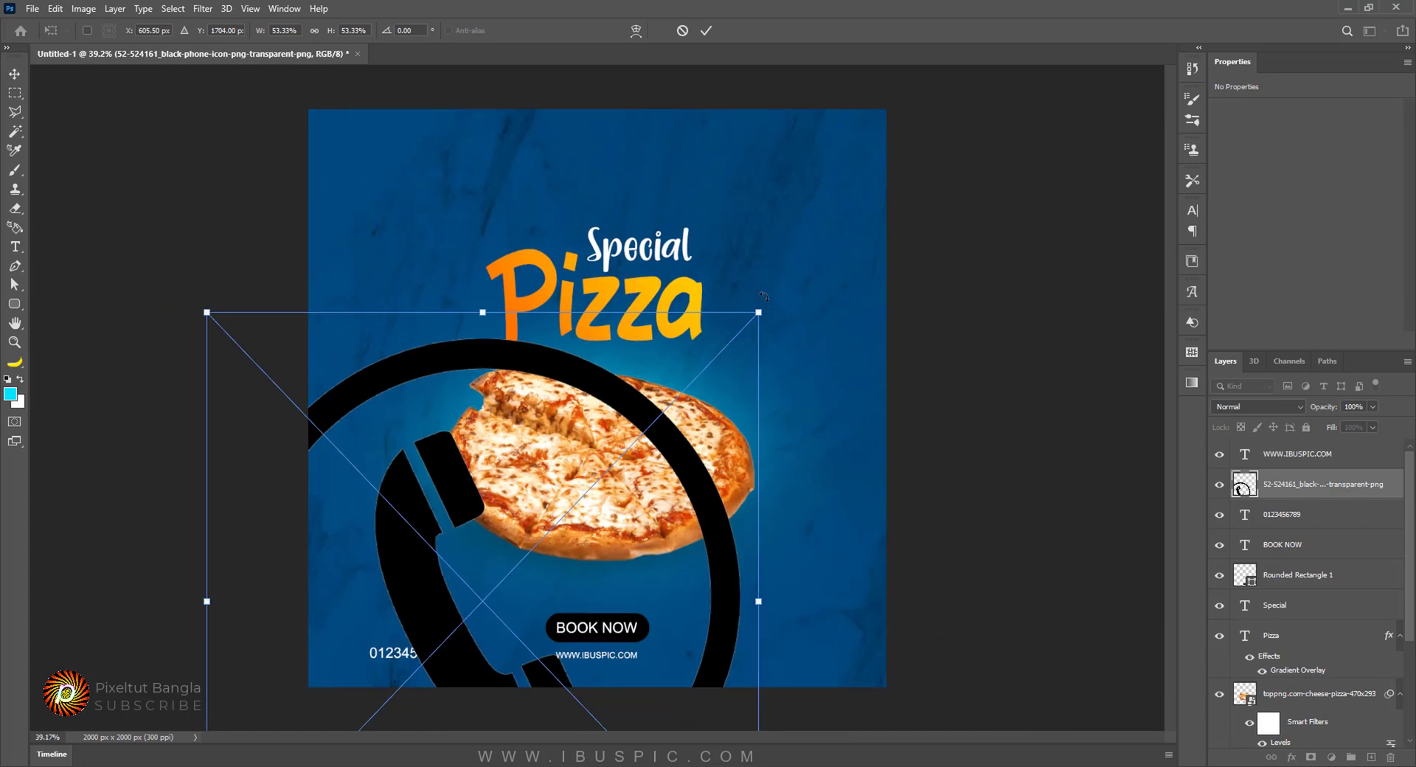
Step: Scale the placed phone icon down to about 50 × 50 px and position it just before the phone number
left_click_drag(759, 311, 501, 584)
scroll(390, 590, "up", 9)
left_click_drag(404, 612, 574, 89)
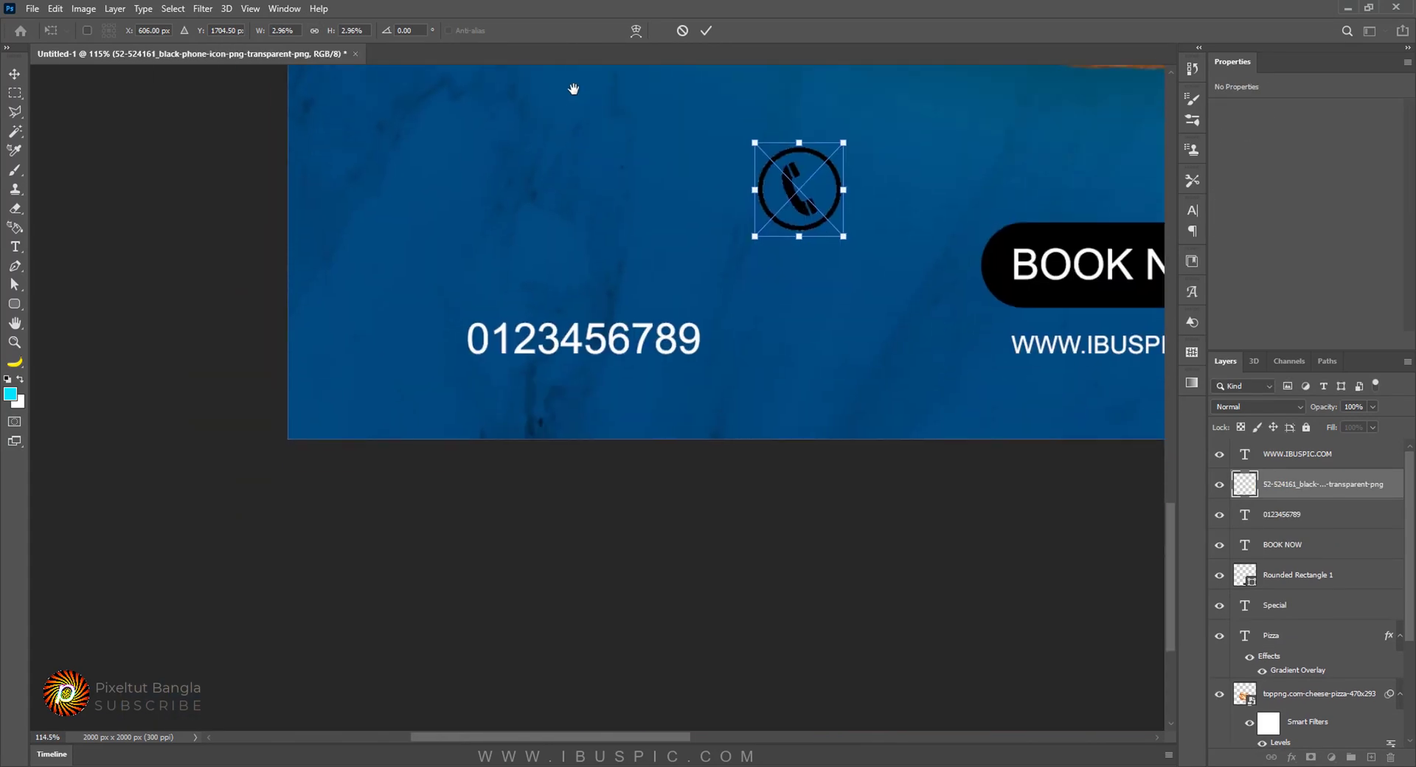
left_click_drag(840, 146, 426, 343)
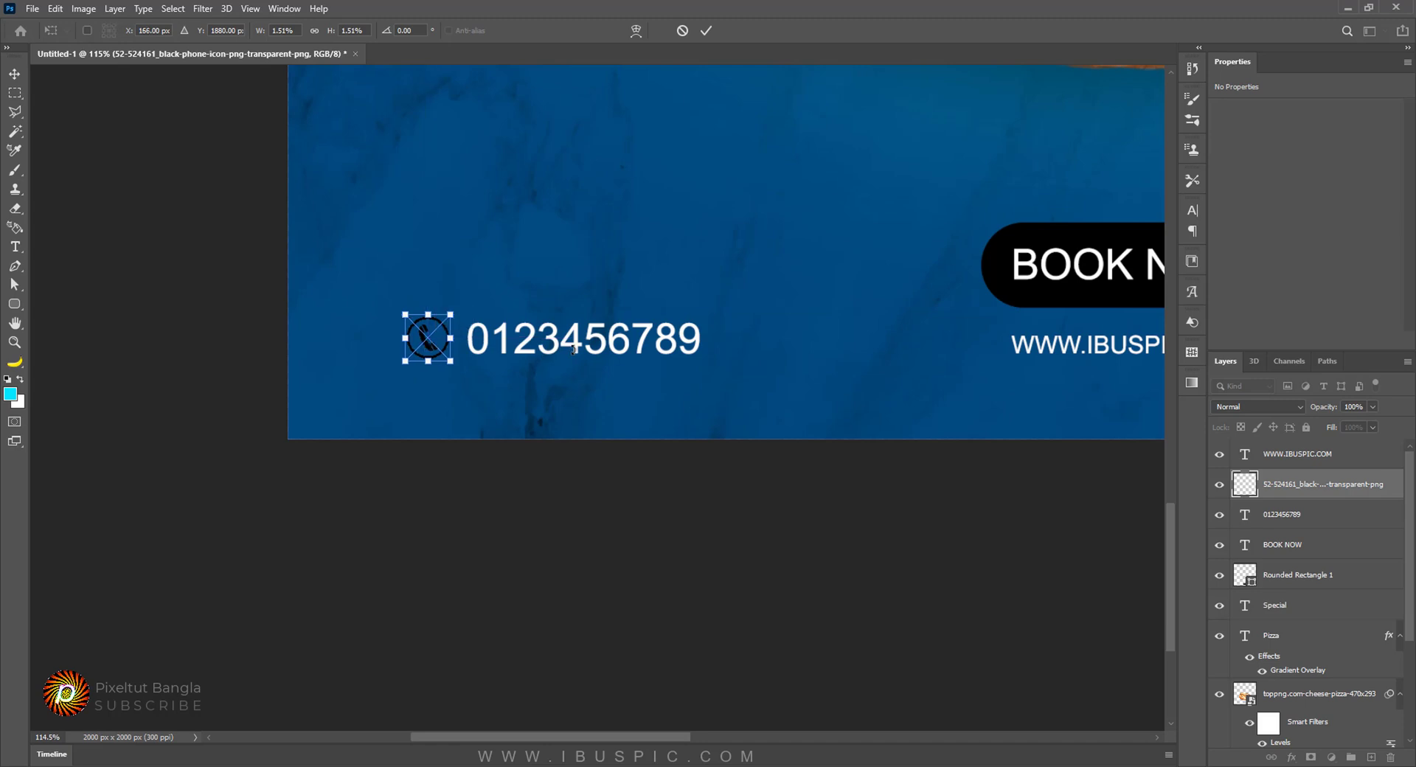
key("Return")
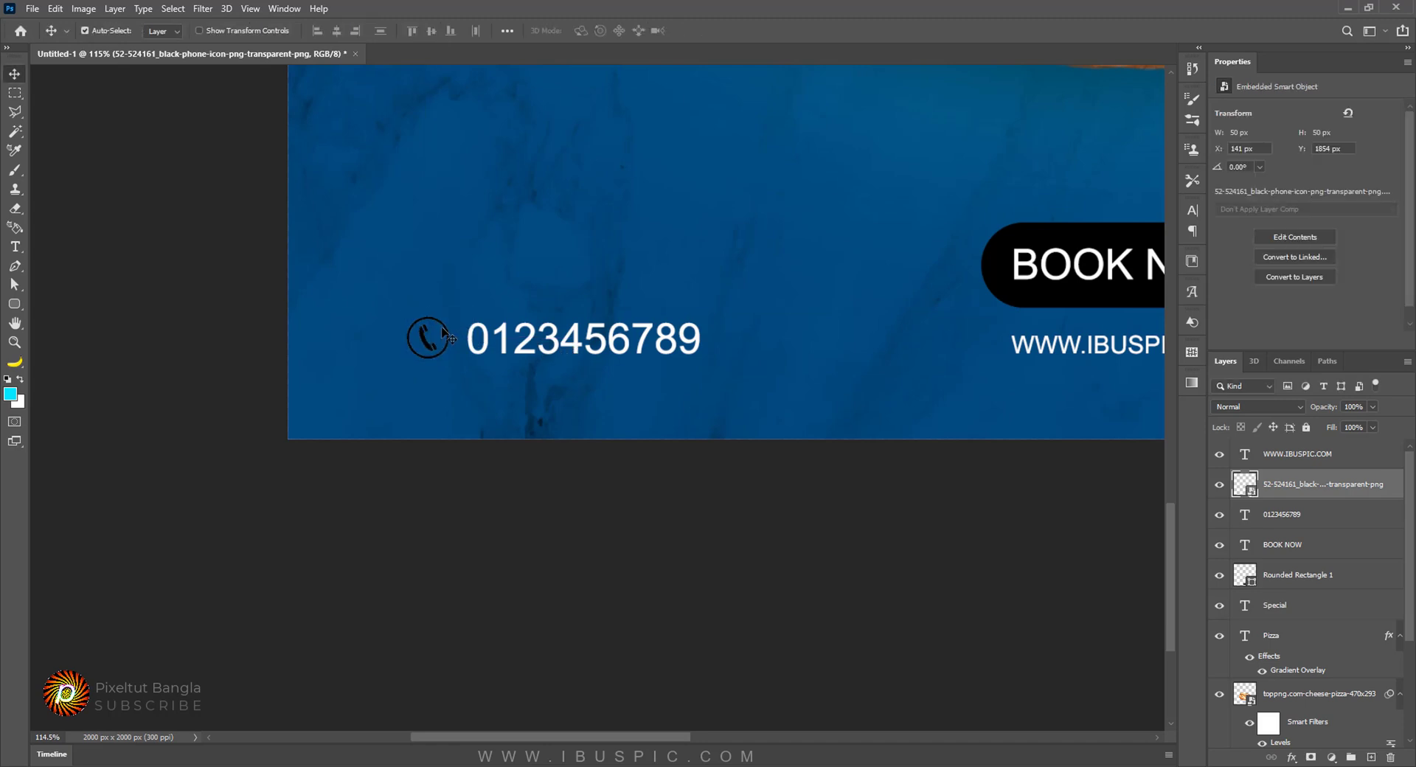
Step: Apply a white (#ffffff) Color Overlay in Normal mode at 100% opacity to the phone icon layer
right_click(1324, 488)
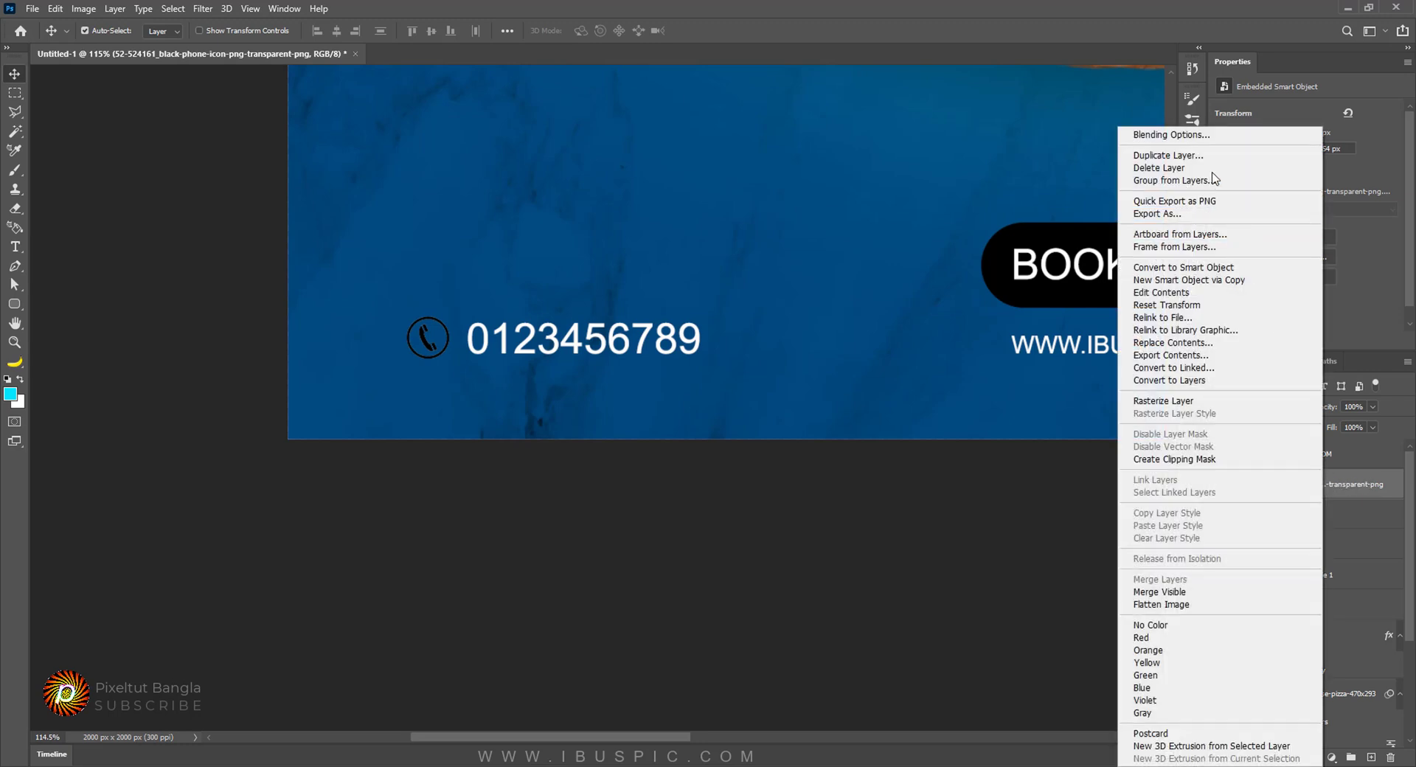
left_click(1219, 138)
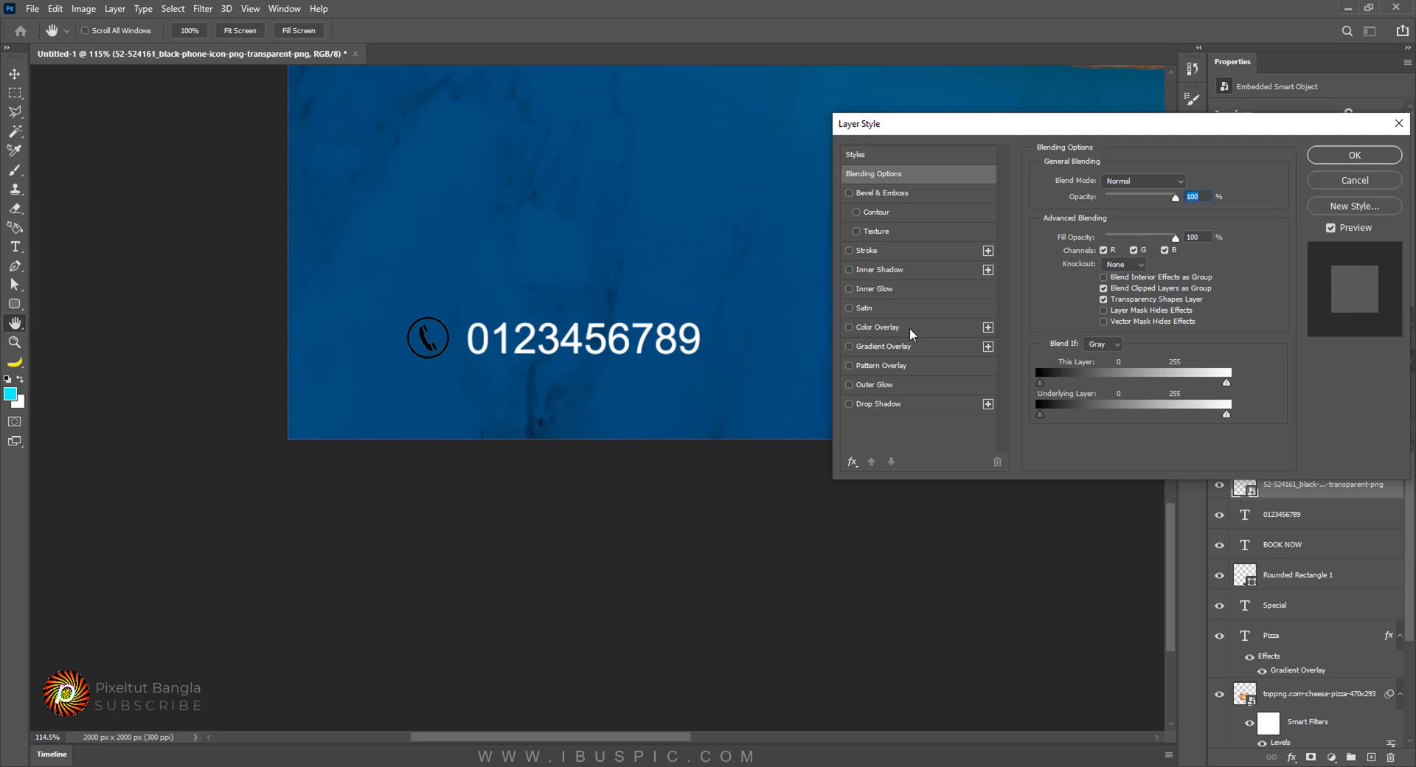
left_click(909, 328)
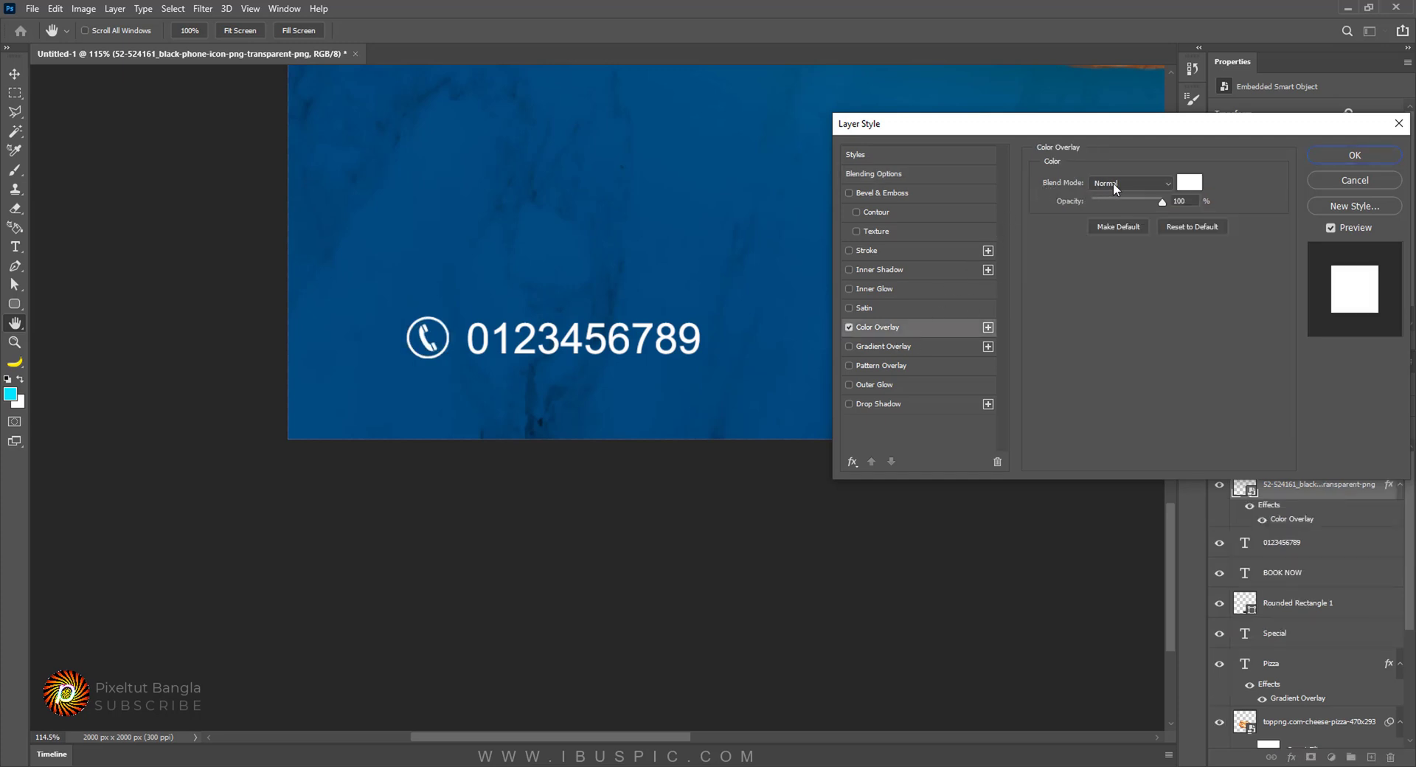
left_click(1189, 183)
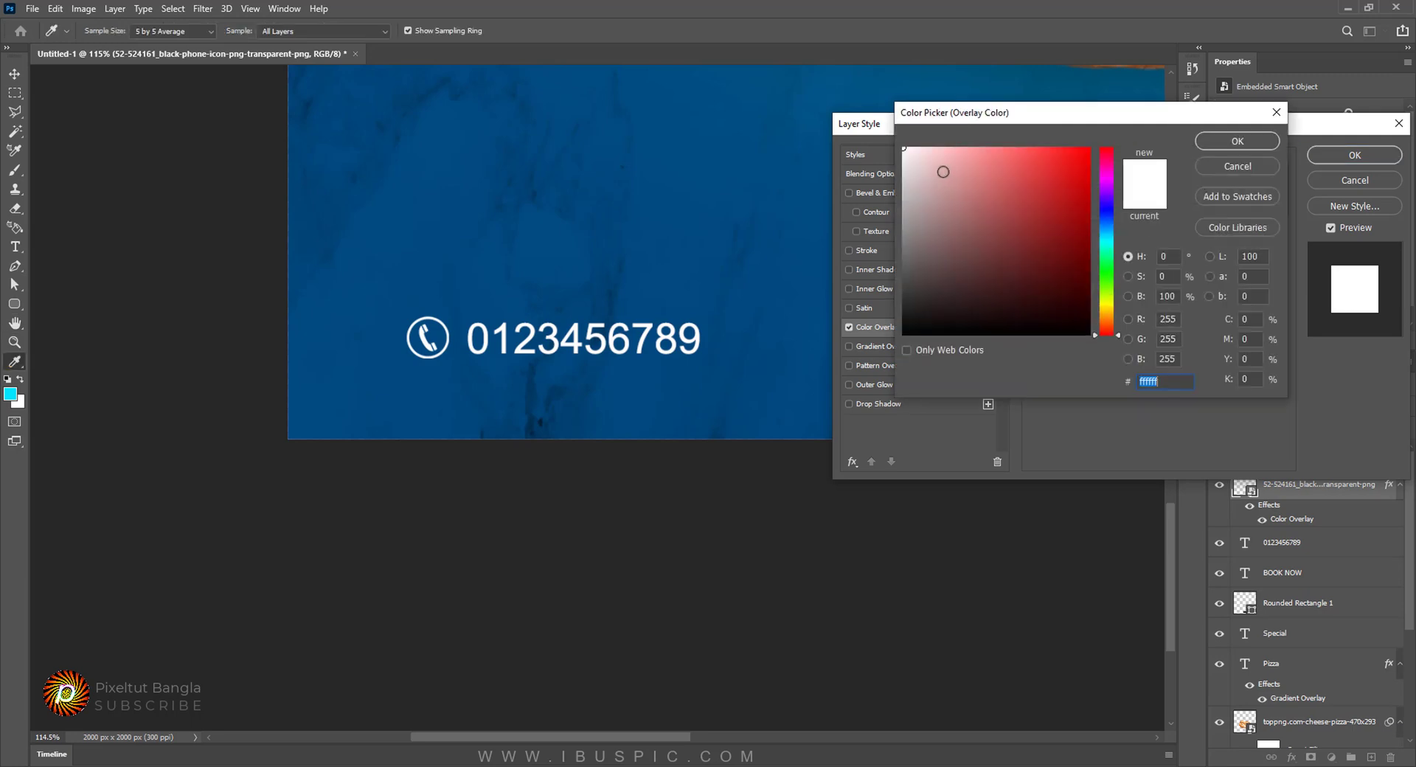
left_click(1238, 141)
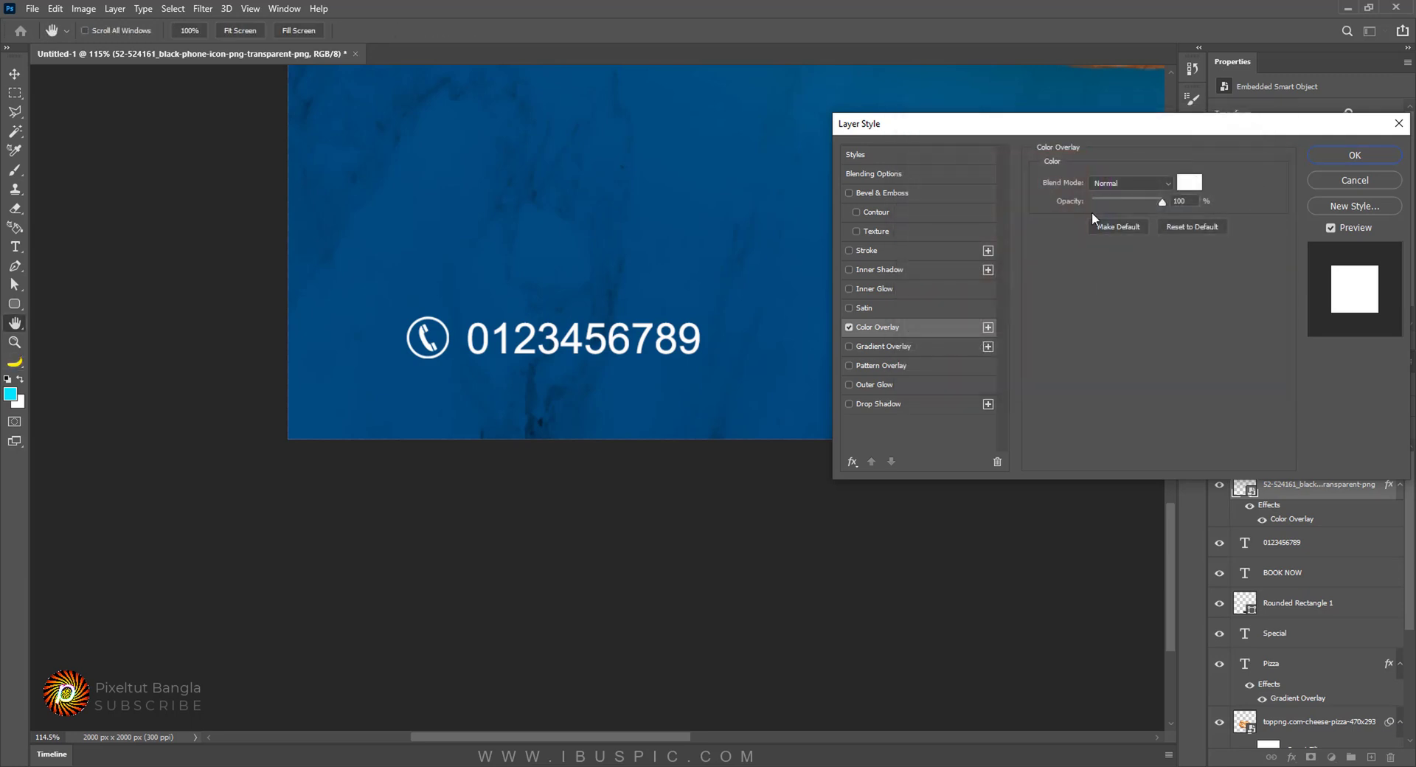
left_click(1354, 156)
key("v")
scroll(615, 337, "down", 5)
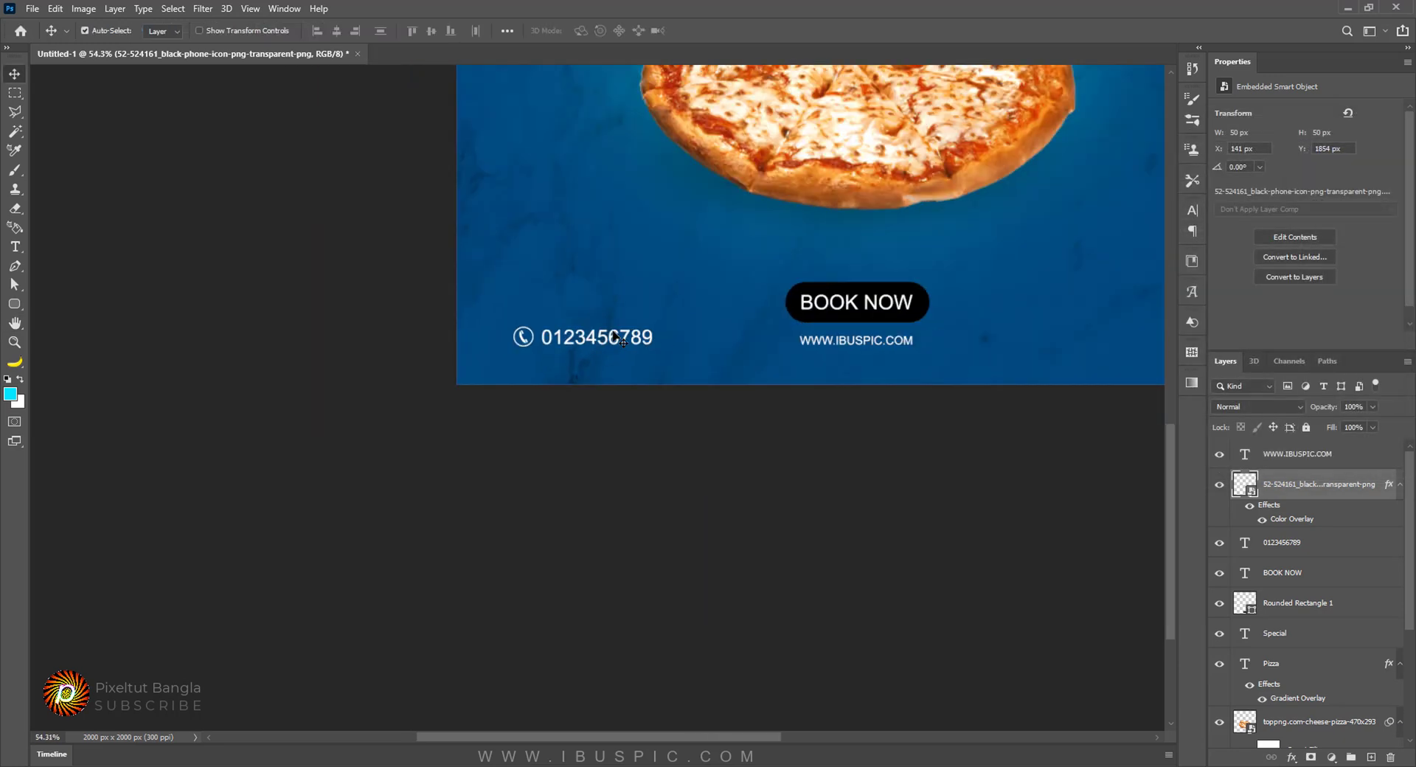
scroll(616, 337, "up", 1)
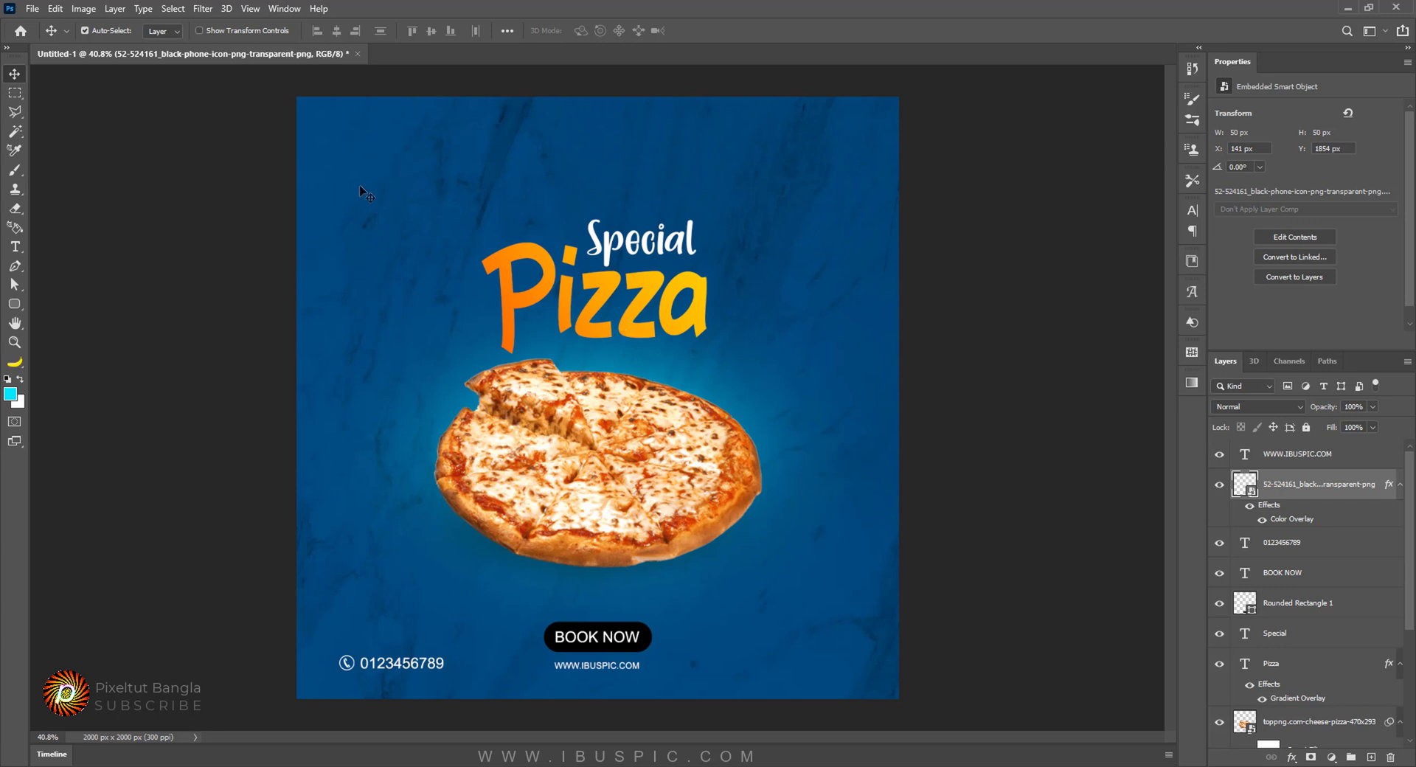
Step: Draw the custom shape of a triangle with an inverted triangle cut-out, about 201 × 174 px, near the banner's upper-left corner
left_click(14, 303)
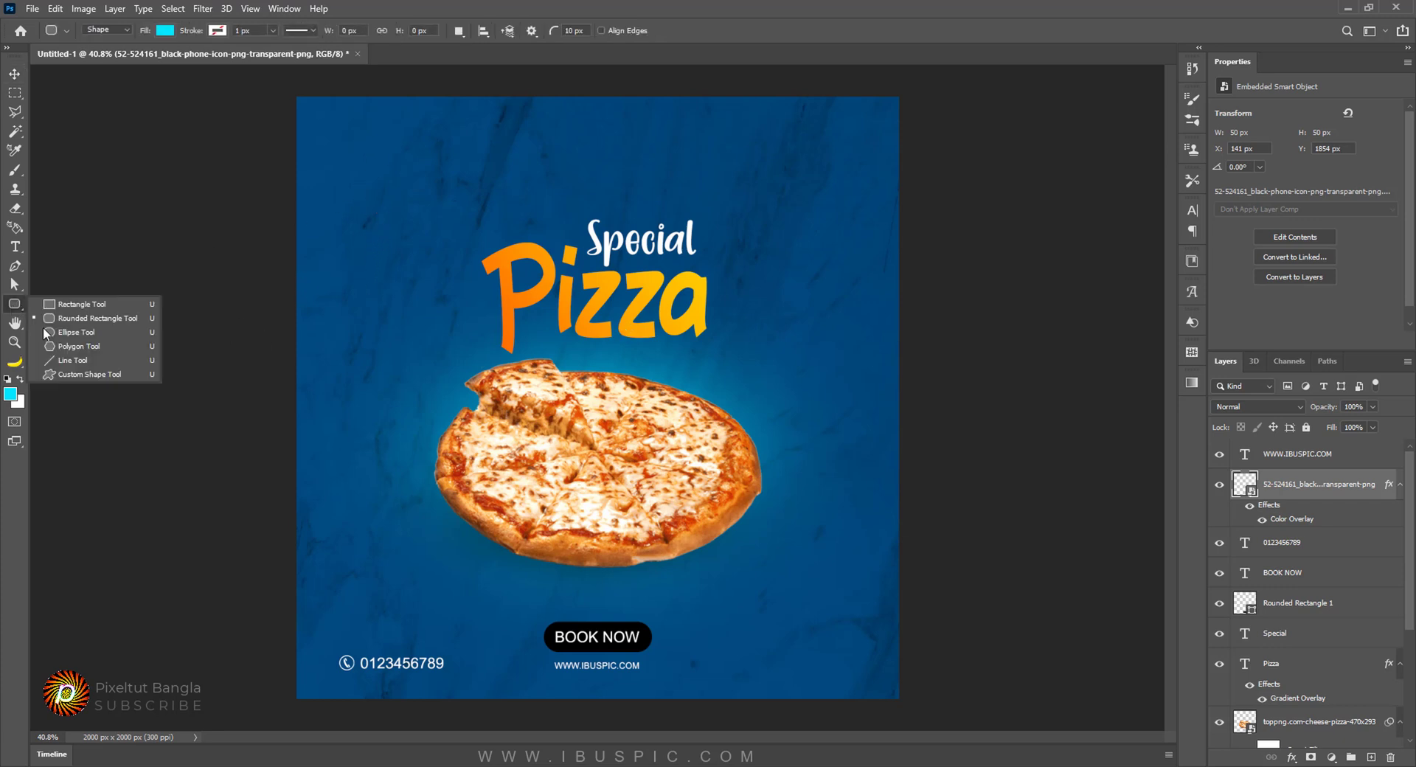
left_click(114, 373)
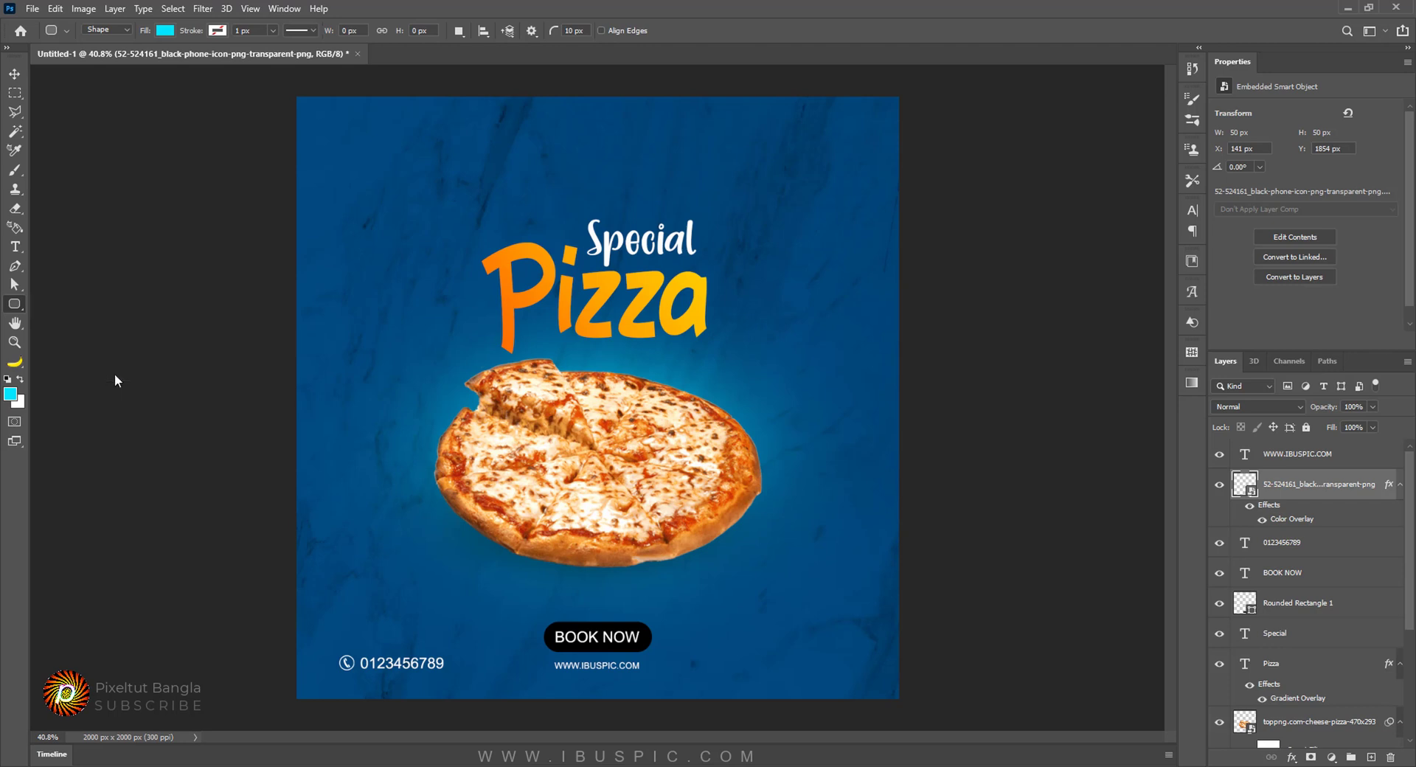
left_click(597, 33)
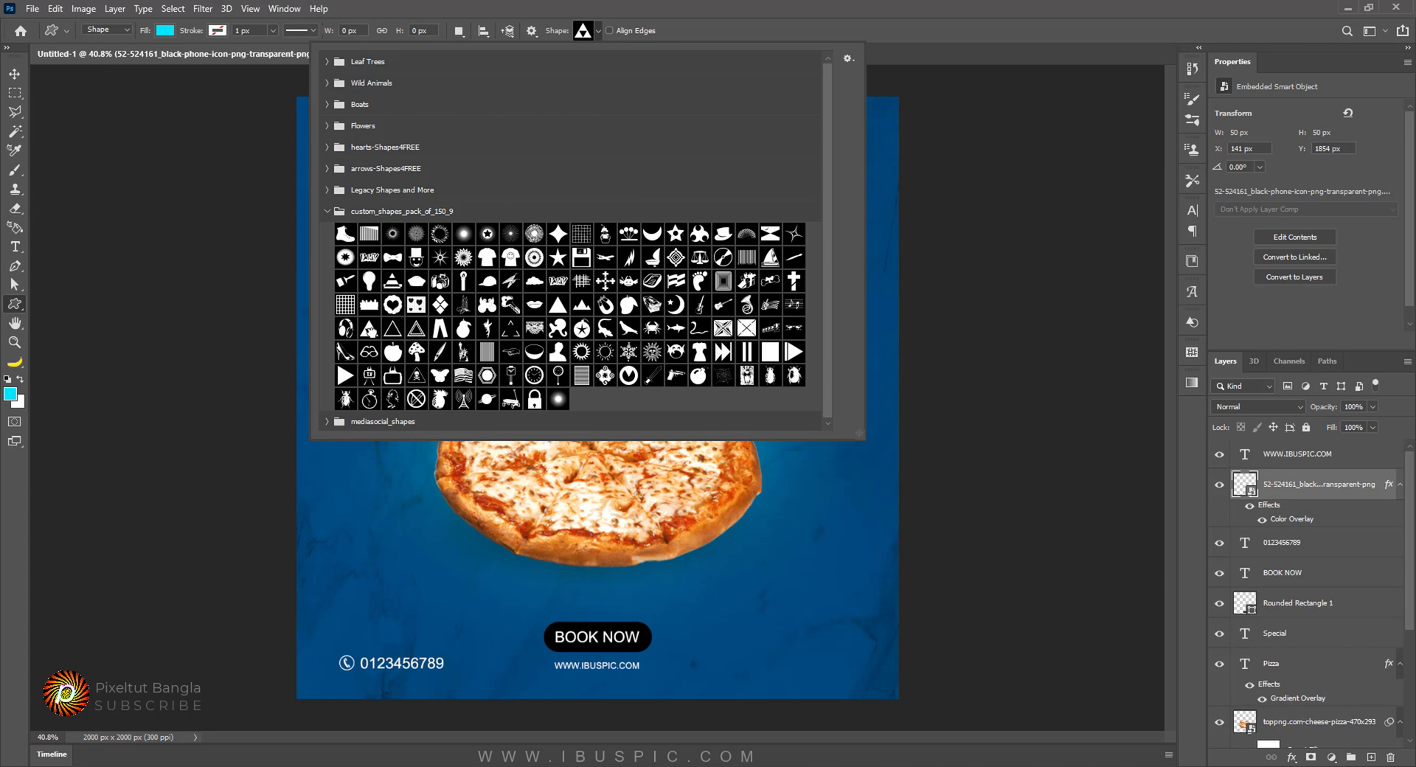
left_click(368, 329)
left_click(705, 3)
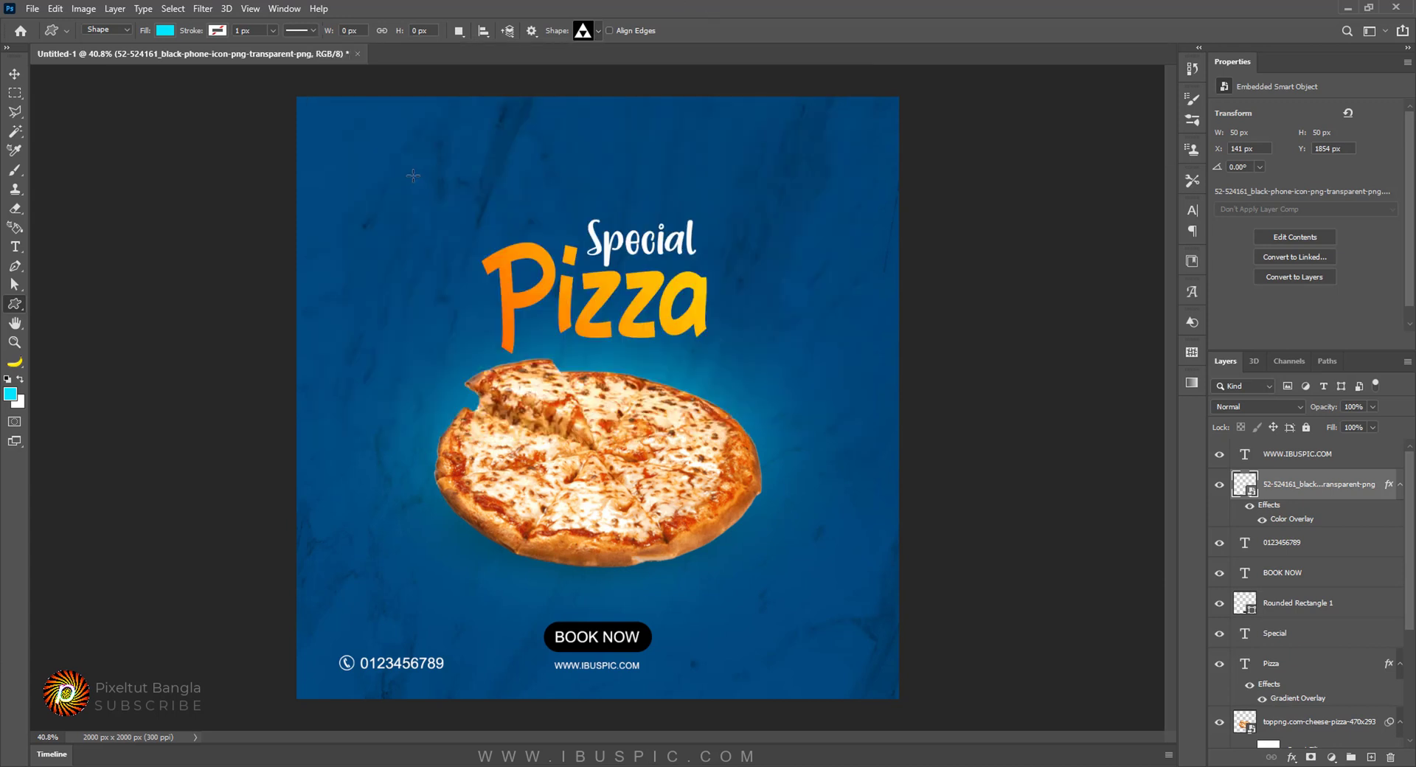
left_click_drag(375, 170, 406, 197)
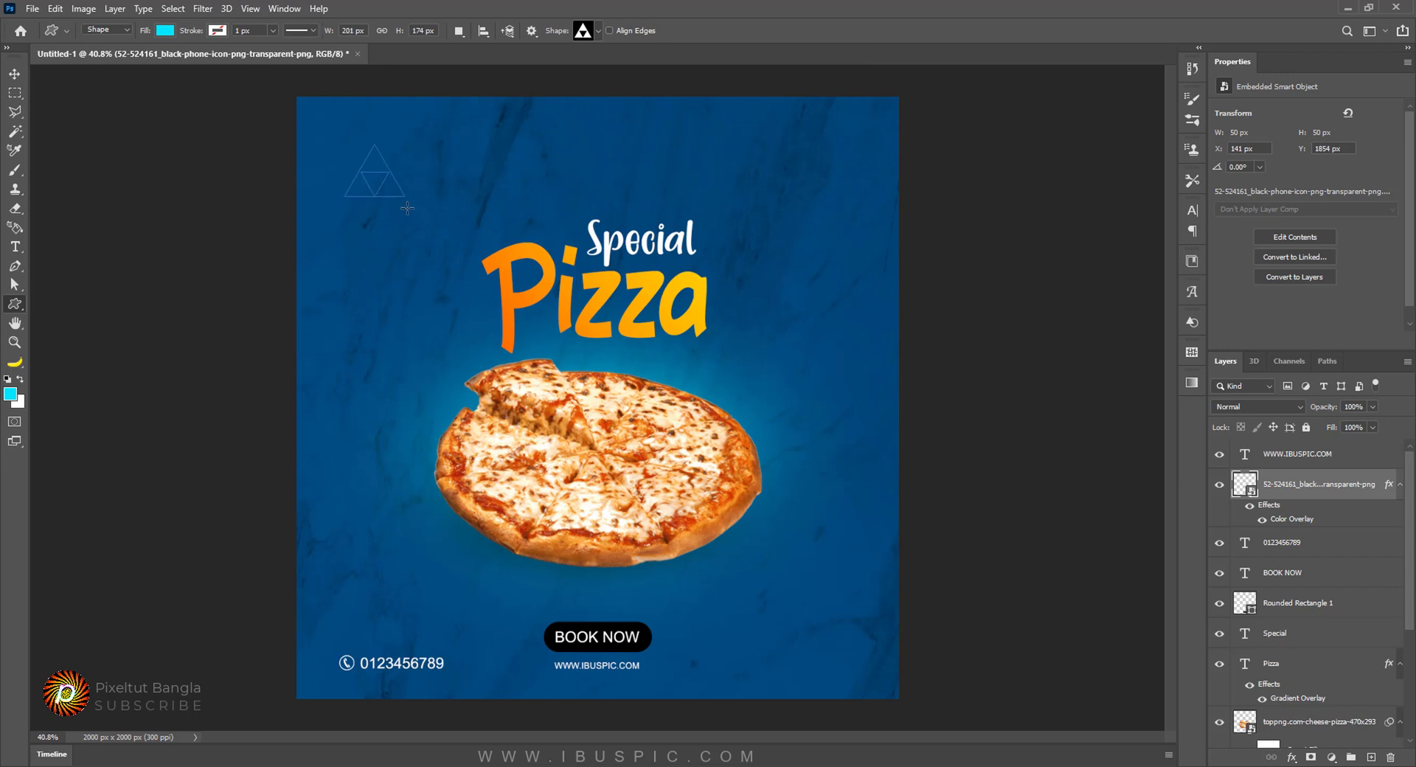
Step: Try a white fill on the triangle logo shape, and return it to cyan
left_click(164, 31)
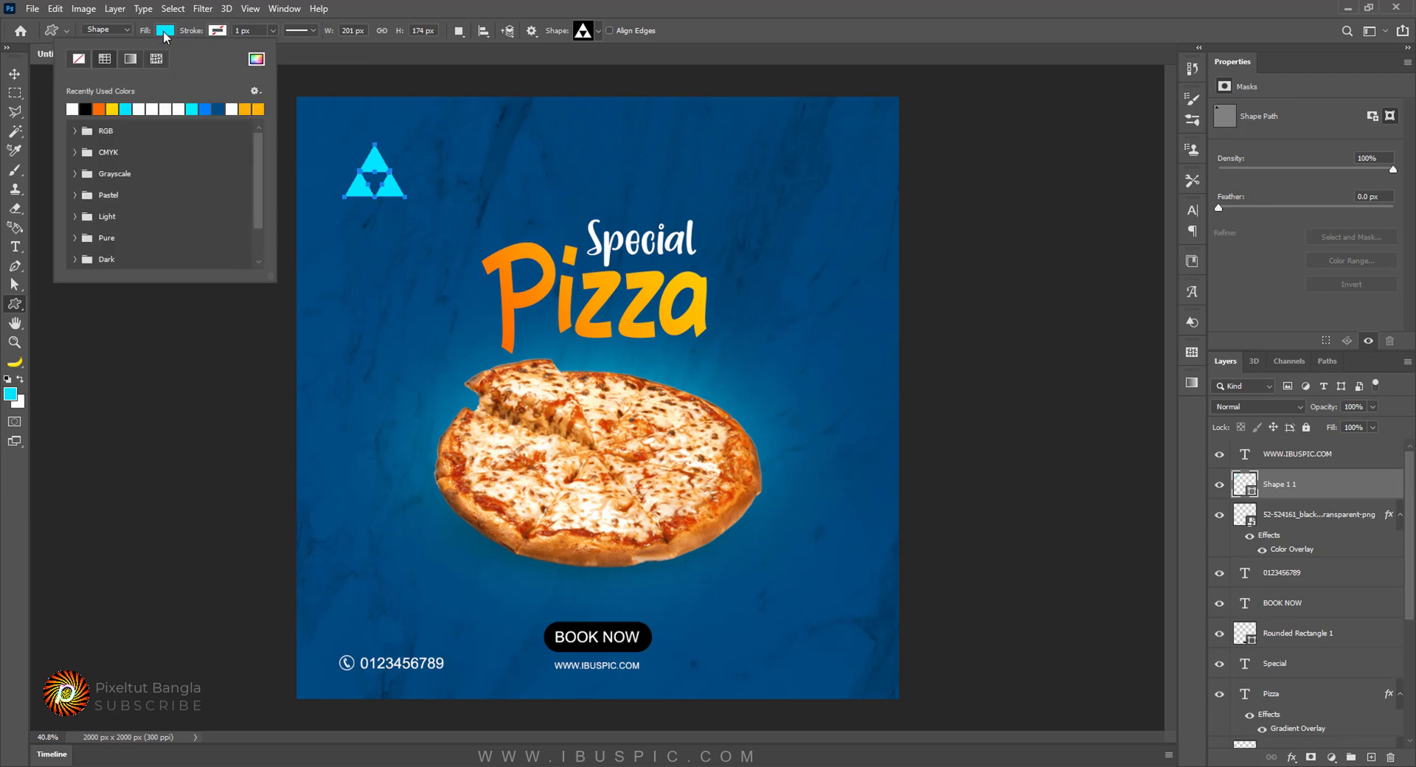
left_click(138, 108)
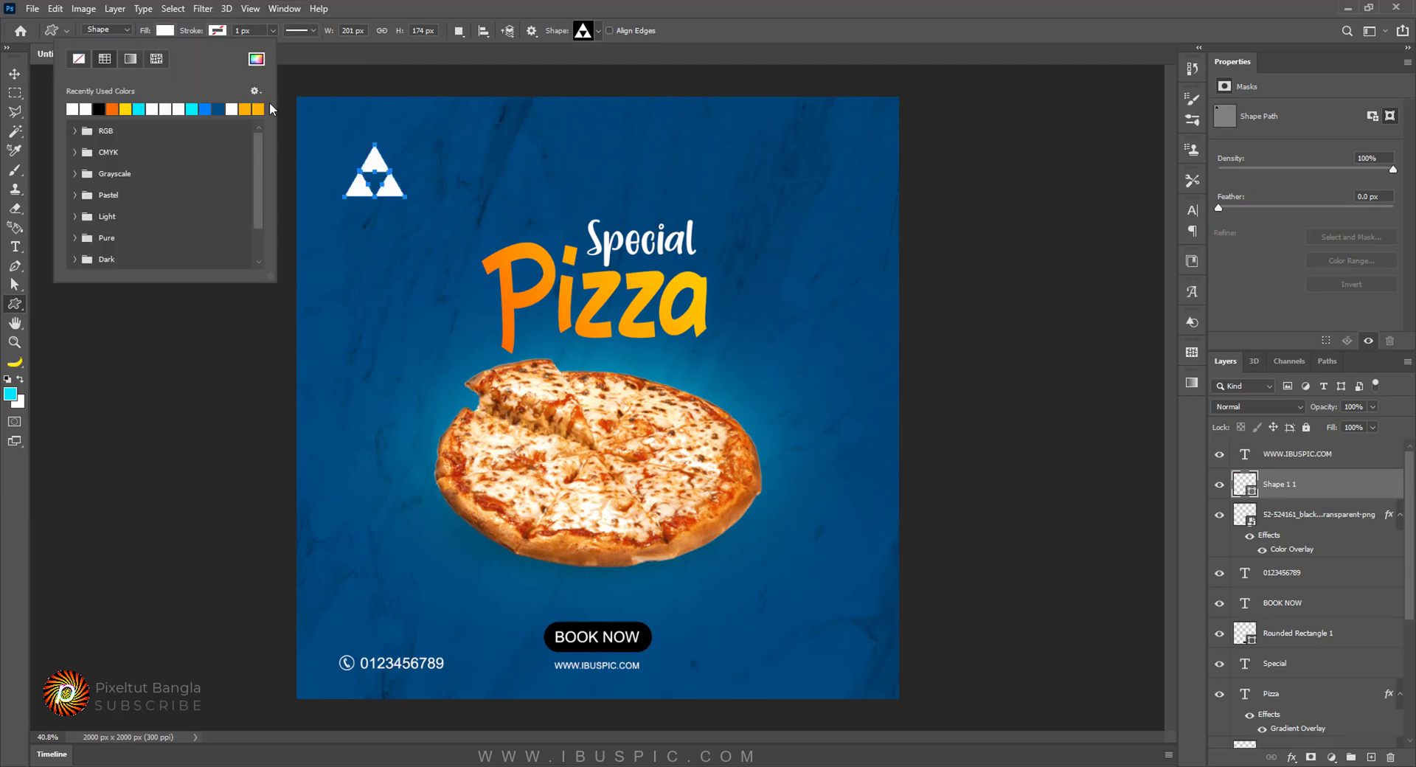
left_click(138, 109)
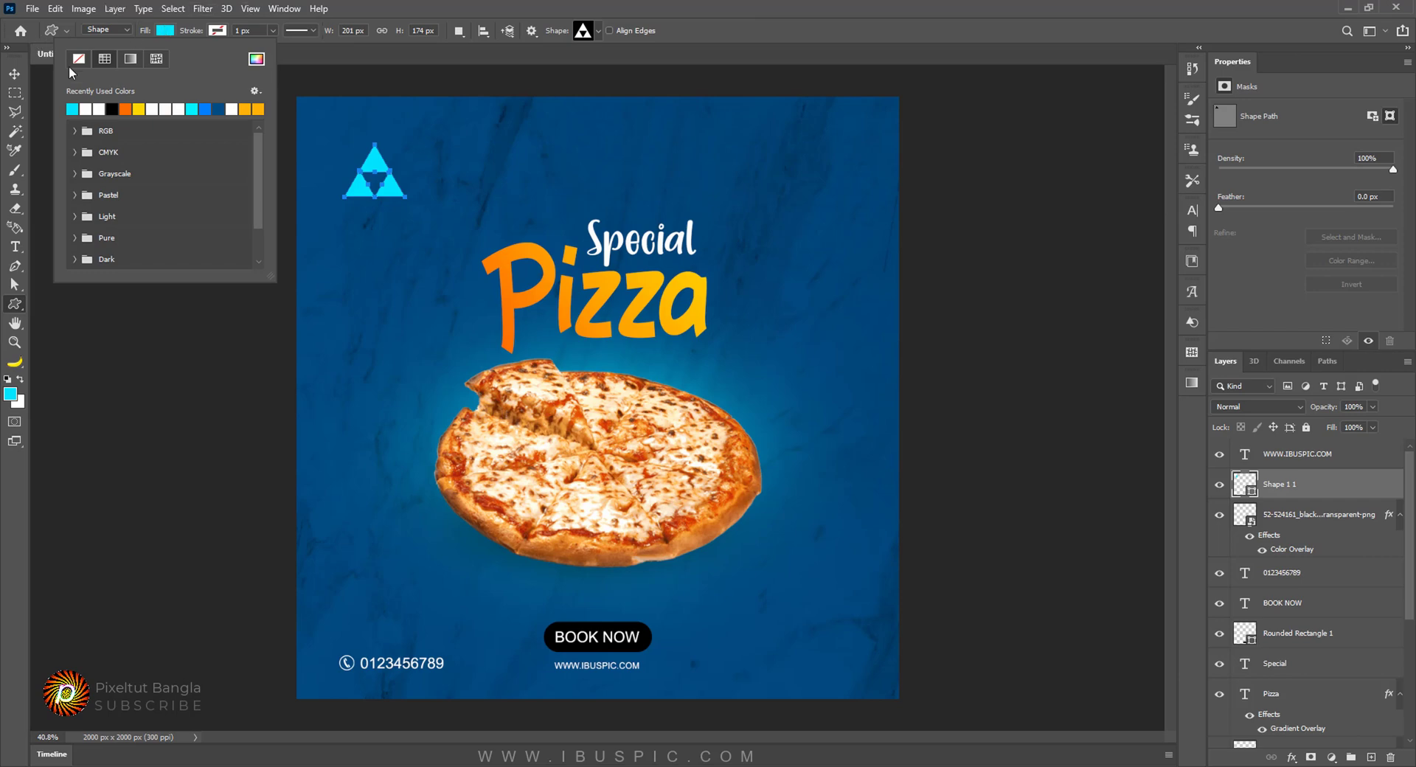
Step: Move the cyan triangle logo closer to the banner's upper-left corner
left_click(14, 74)
scroll(424, 154, "down", 2)
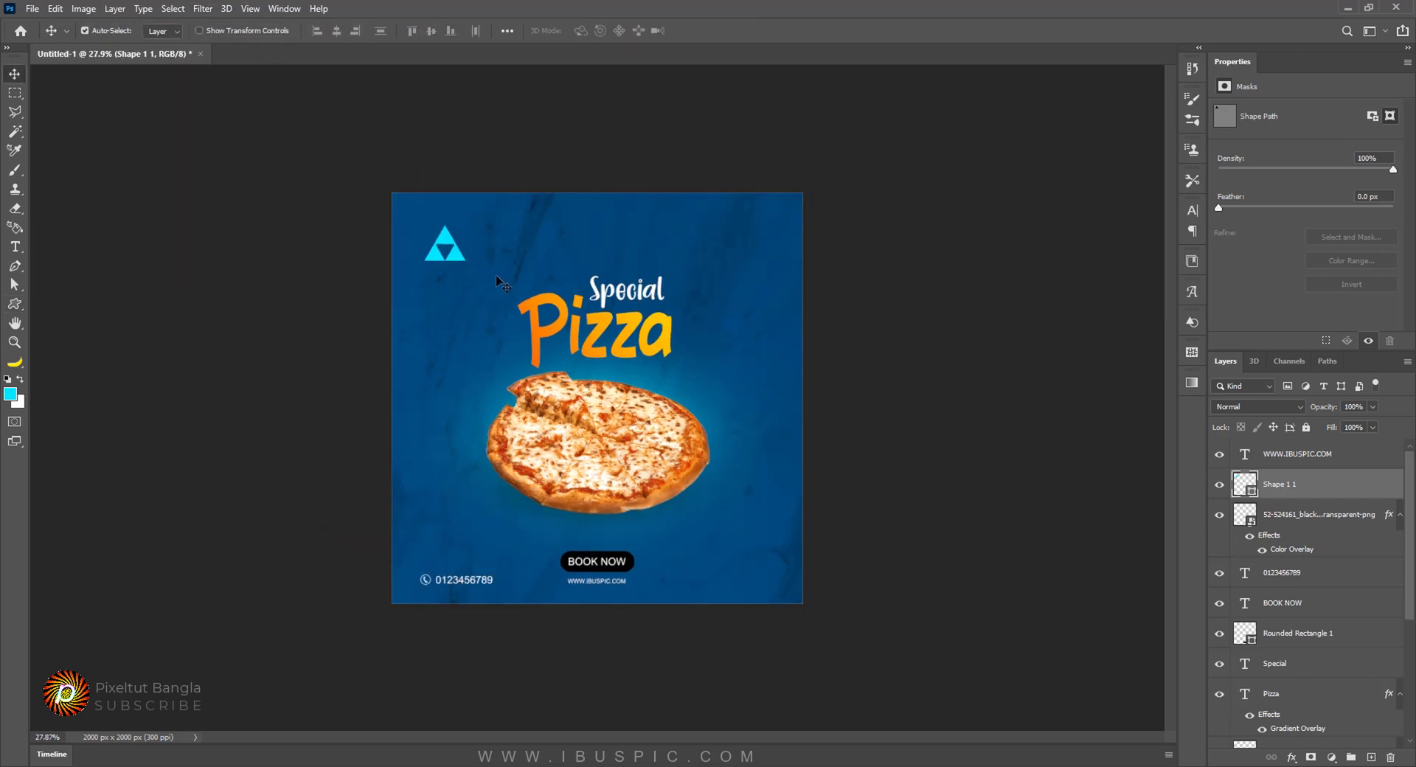
scroll(360, 299, "up", 2)
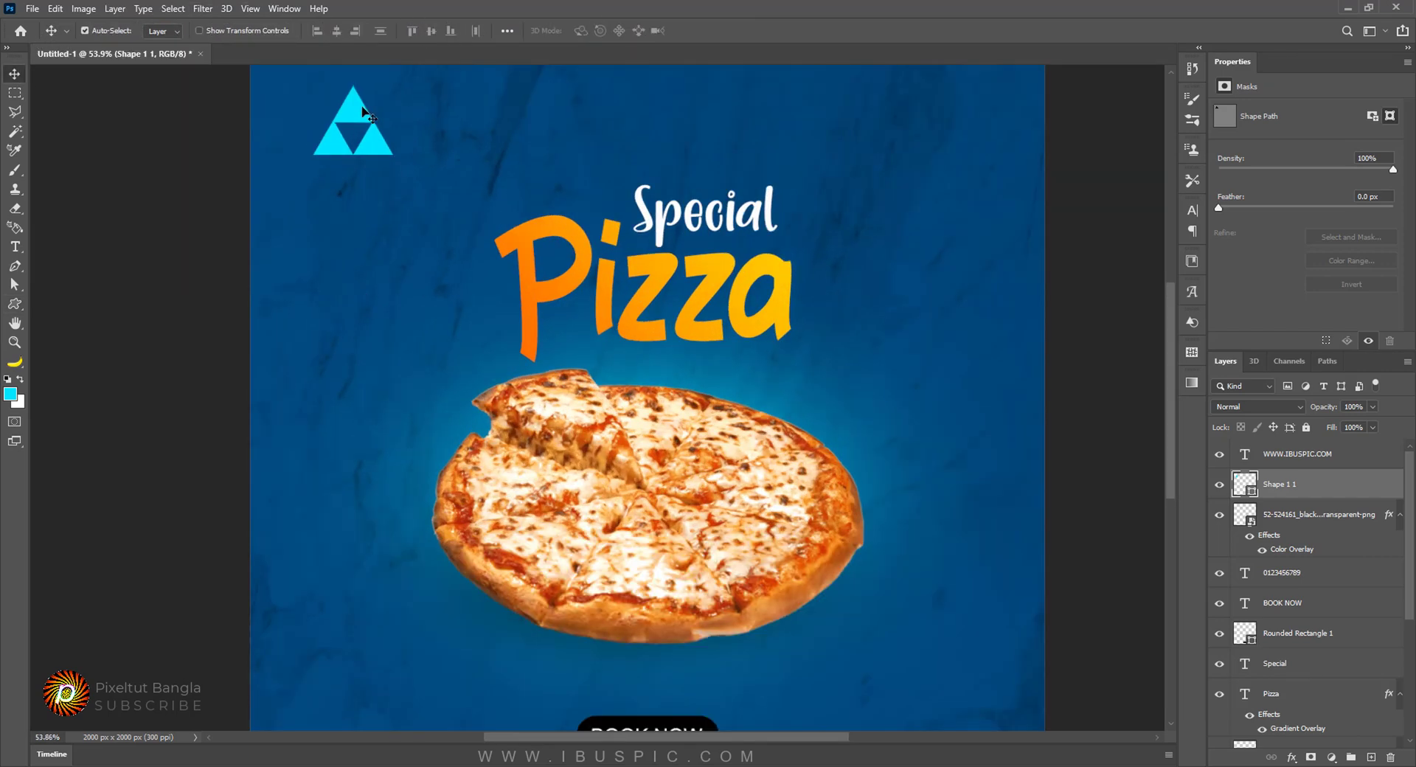
scroll(413, 170, "down", 2)
scroll(431, 195, "up", 3)
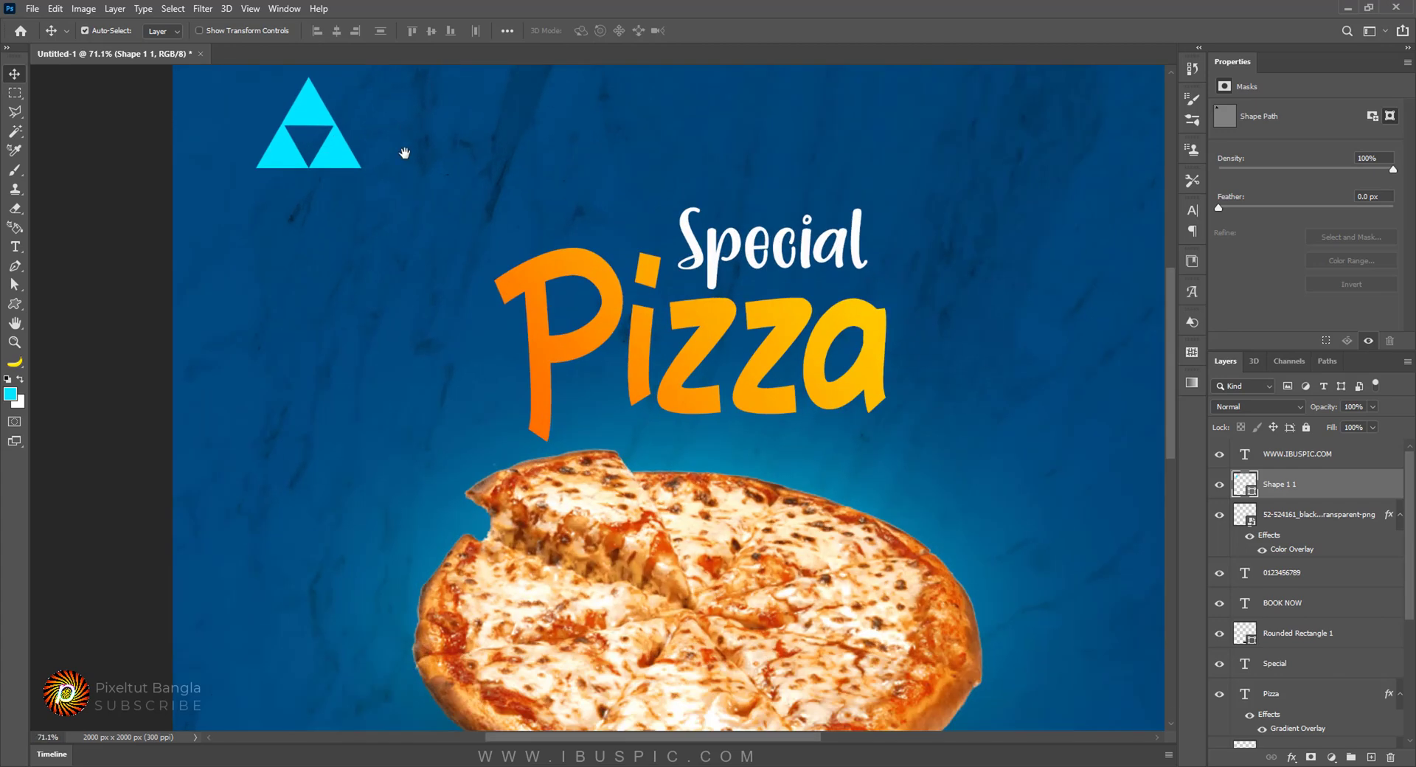
scroll(404, 152, "up", 3)
left_click_drag(310, 215, 276, 178)
Step: Add the text LOGO in white Arial Regular 12 pt below the cyan triangle
left_click(15, 247)
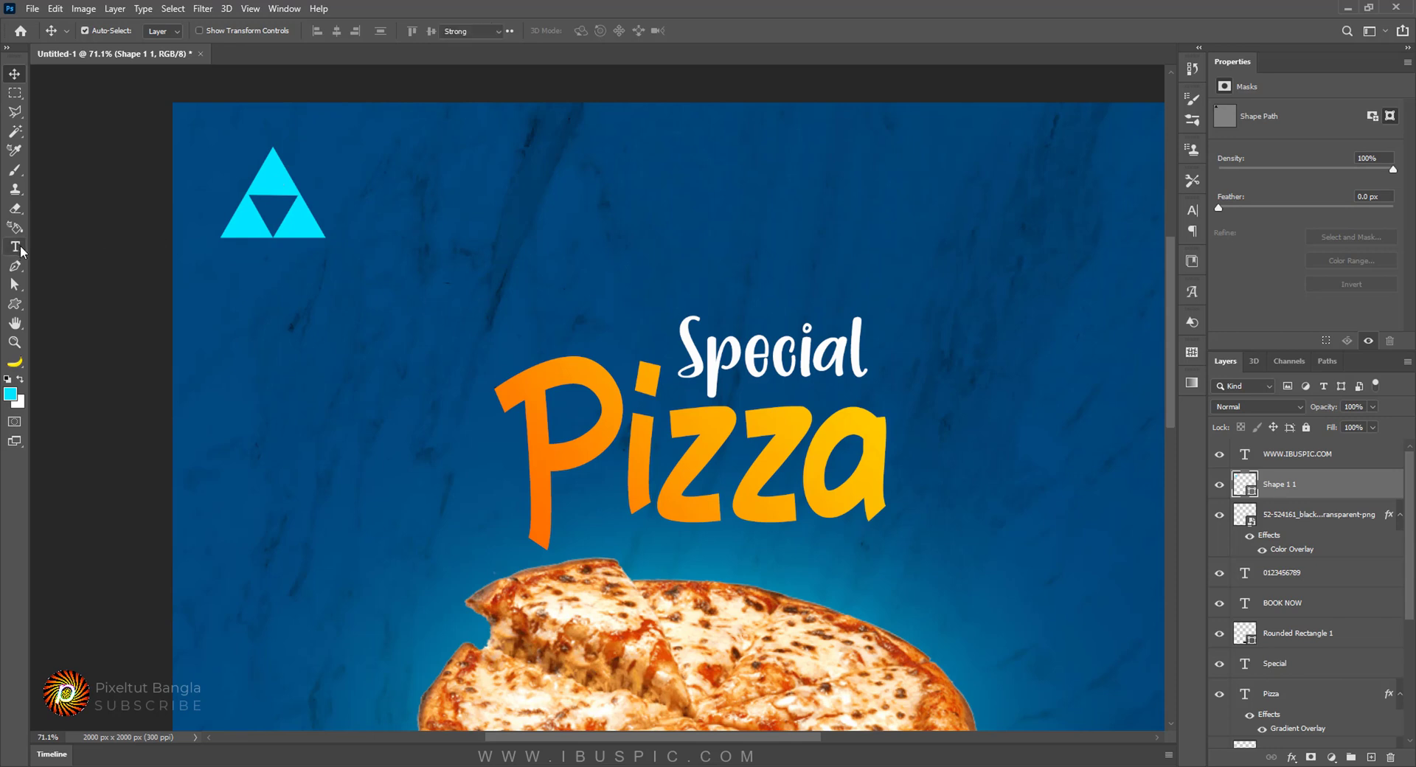
left_click(251, 309)
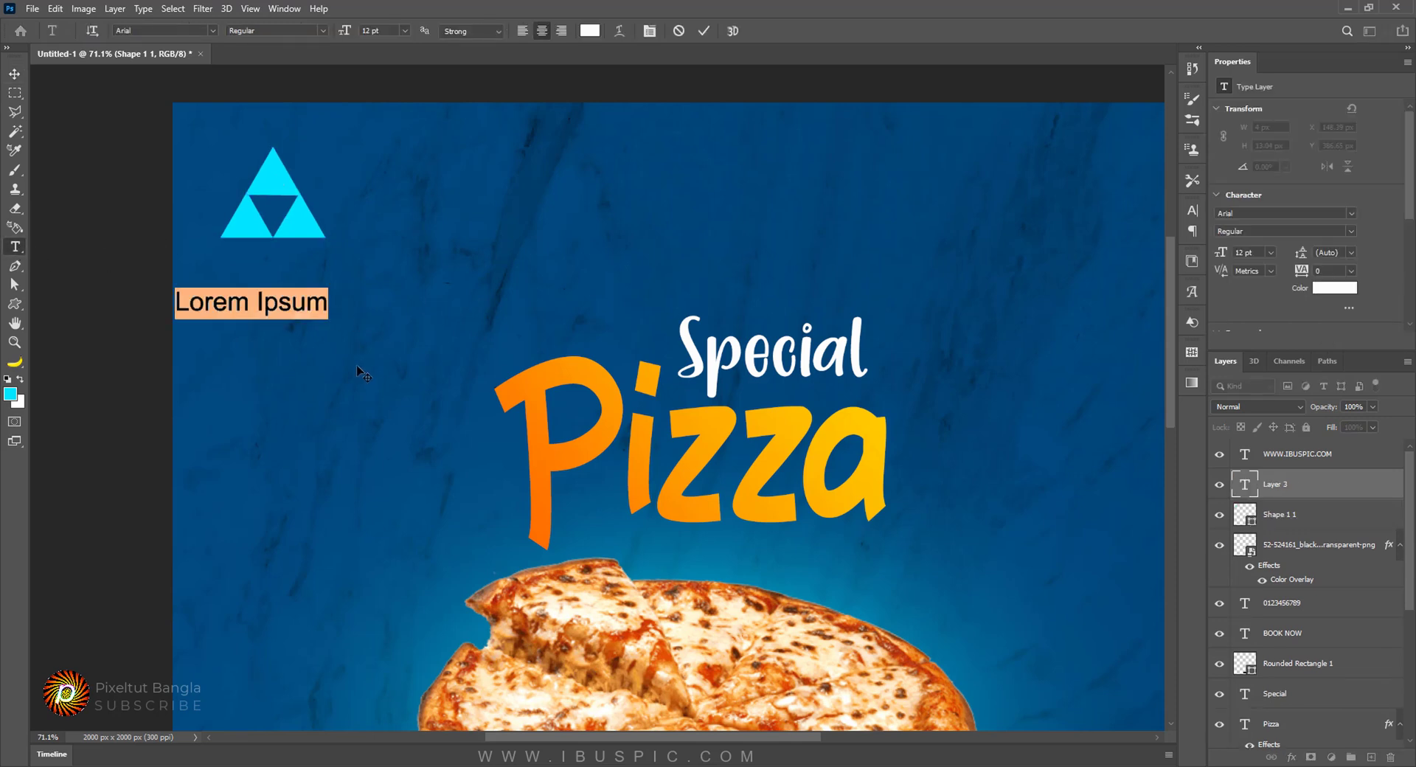
type("LOGO")
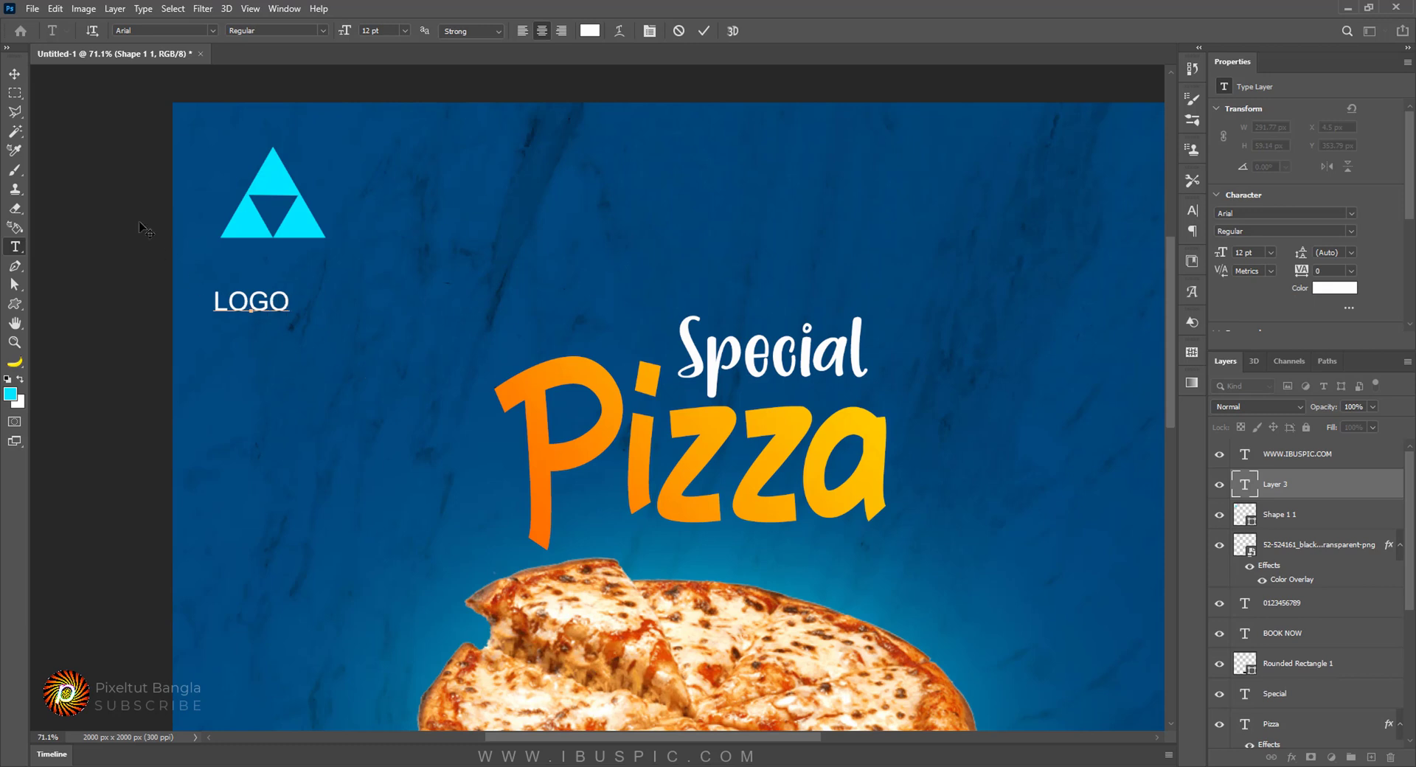
left_click(14, 74)
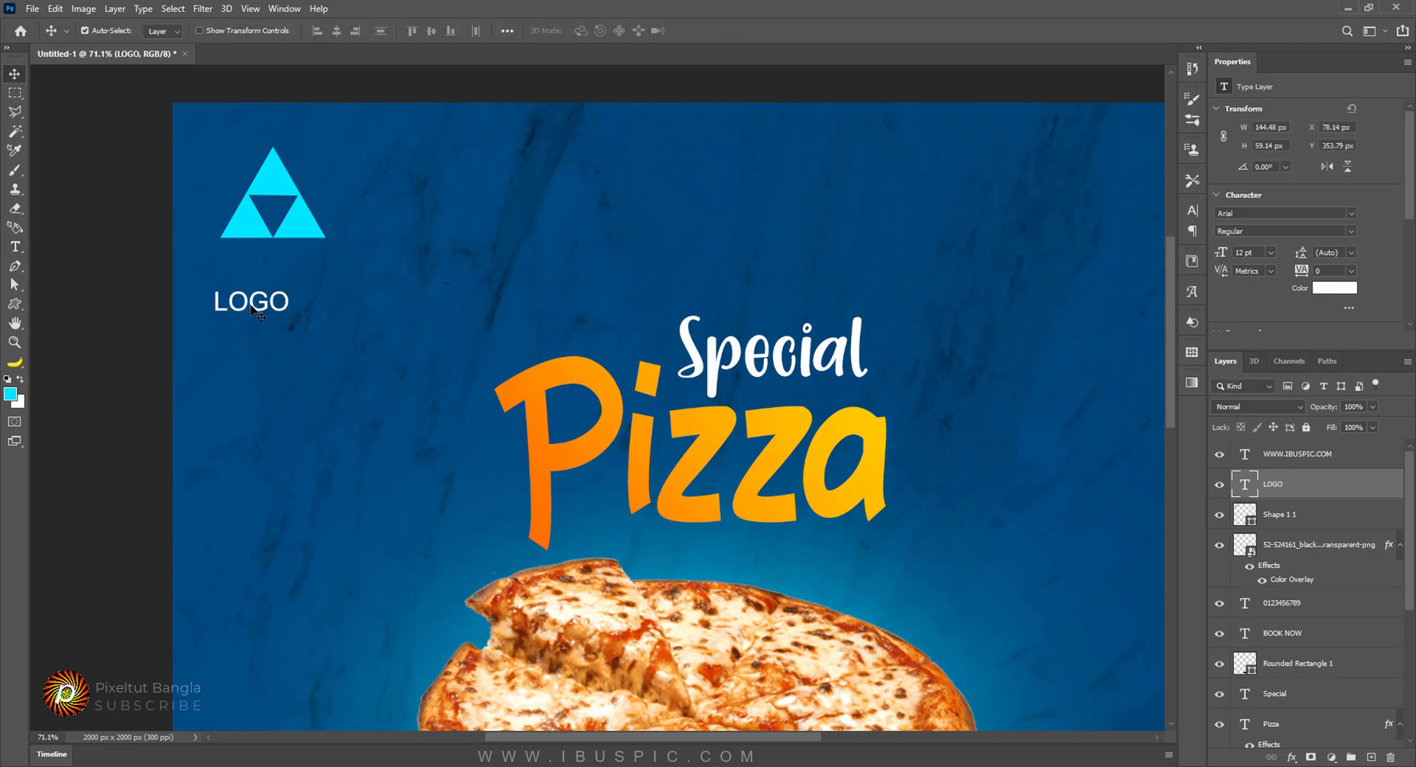
Step: Position the LOGO text centred just beneath the triangle, at about X 126 px and Y 272 px
left_click_drag(255, 308, 273, 265)
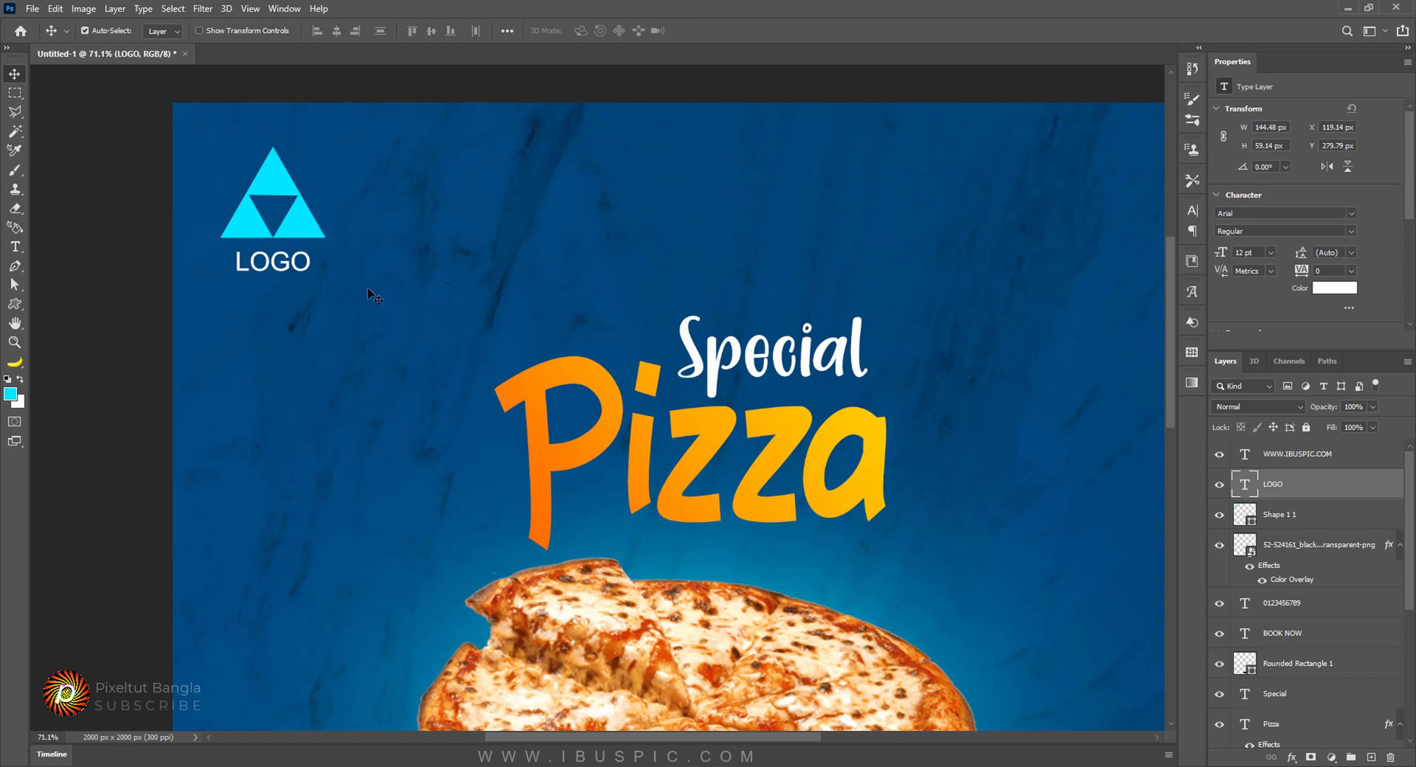
key("Right")
key("Right")
key("Right")
key("Right")
key("Right")
key("Right")
key("Right")
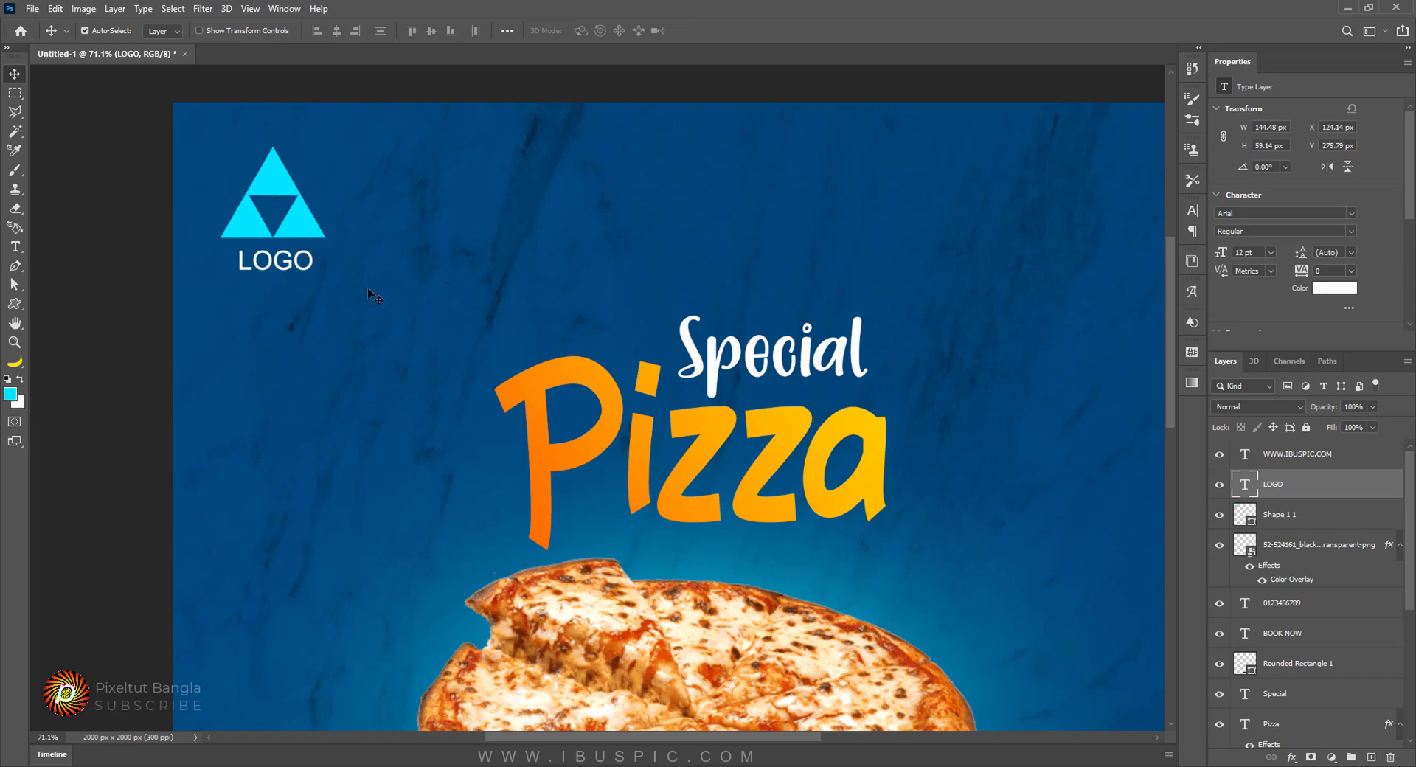
key("Up")
key("Up")
key("Up")
key("Up")
scroll(368, 289, "down", 6)
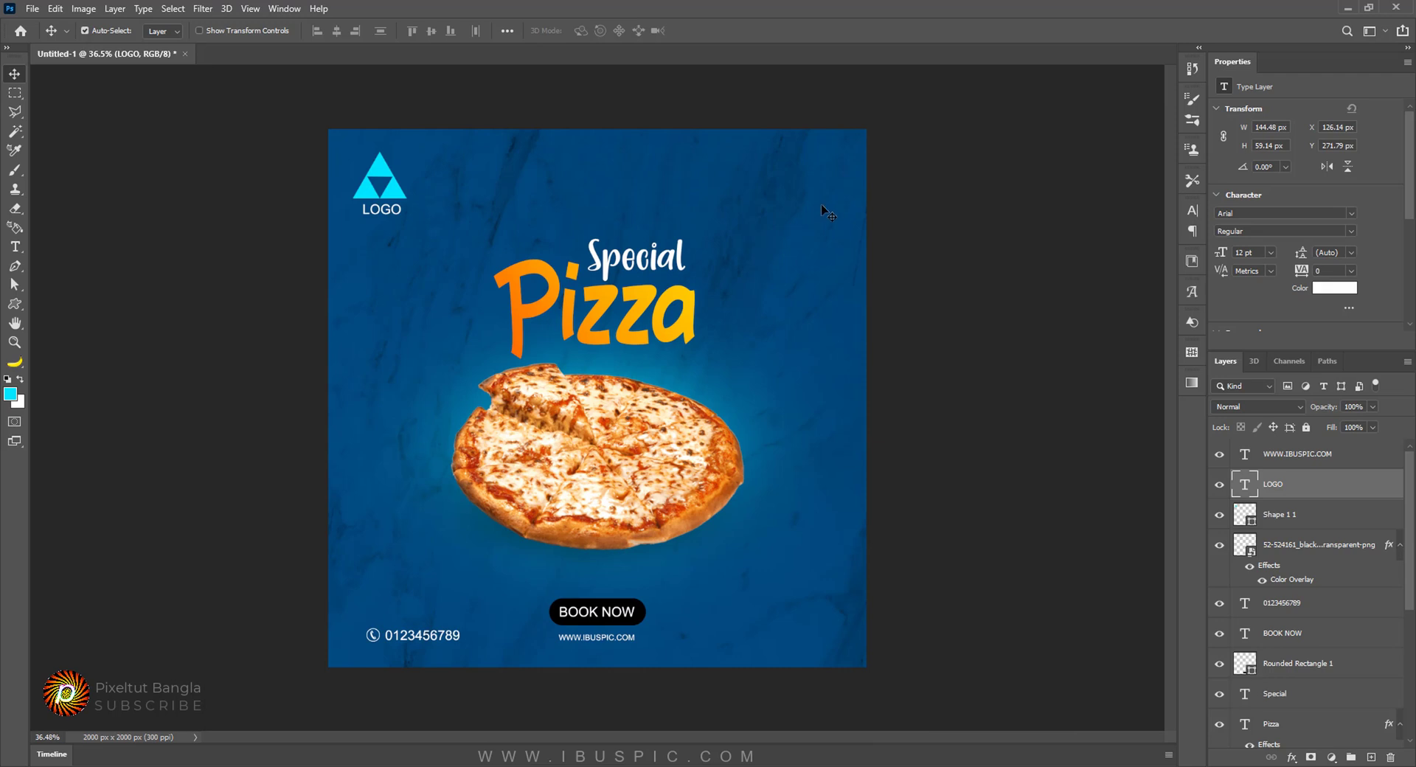
Step: Add a 2 px white outside Stroke in Normal mode at 100% opacity to the Pizza heading text
left_click(606, 299)
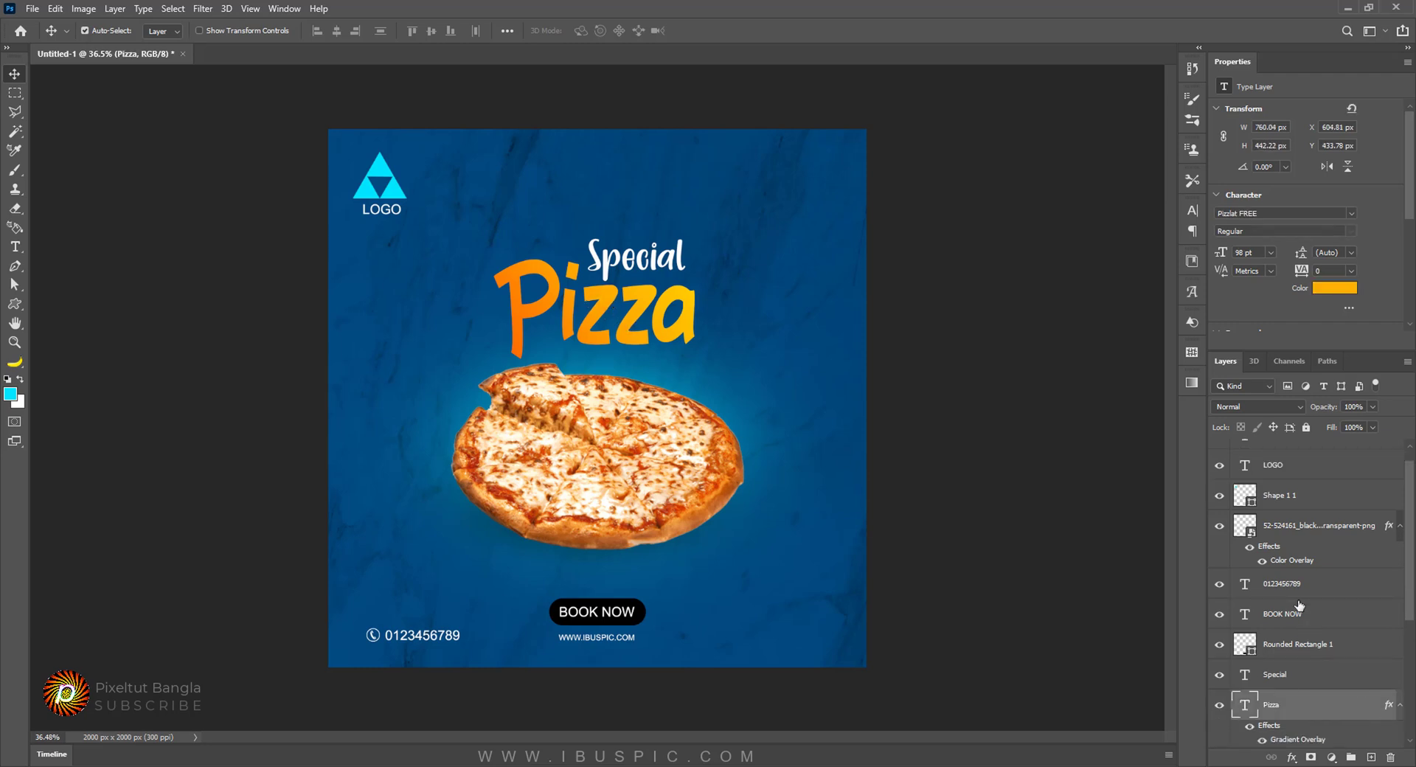
scroll(1301, 611, "down", 2)
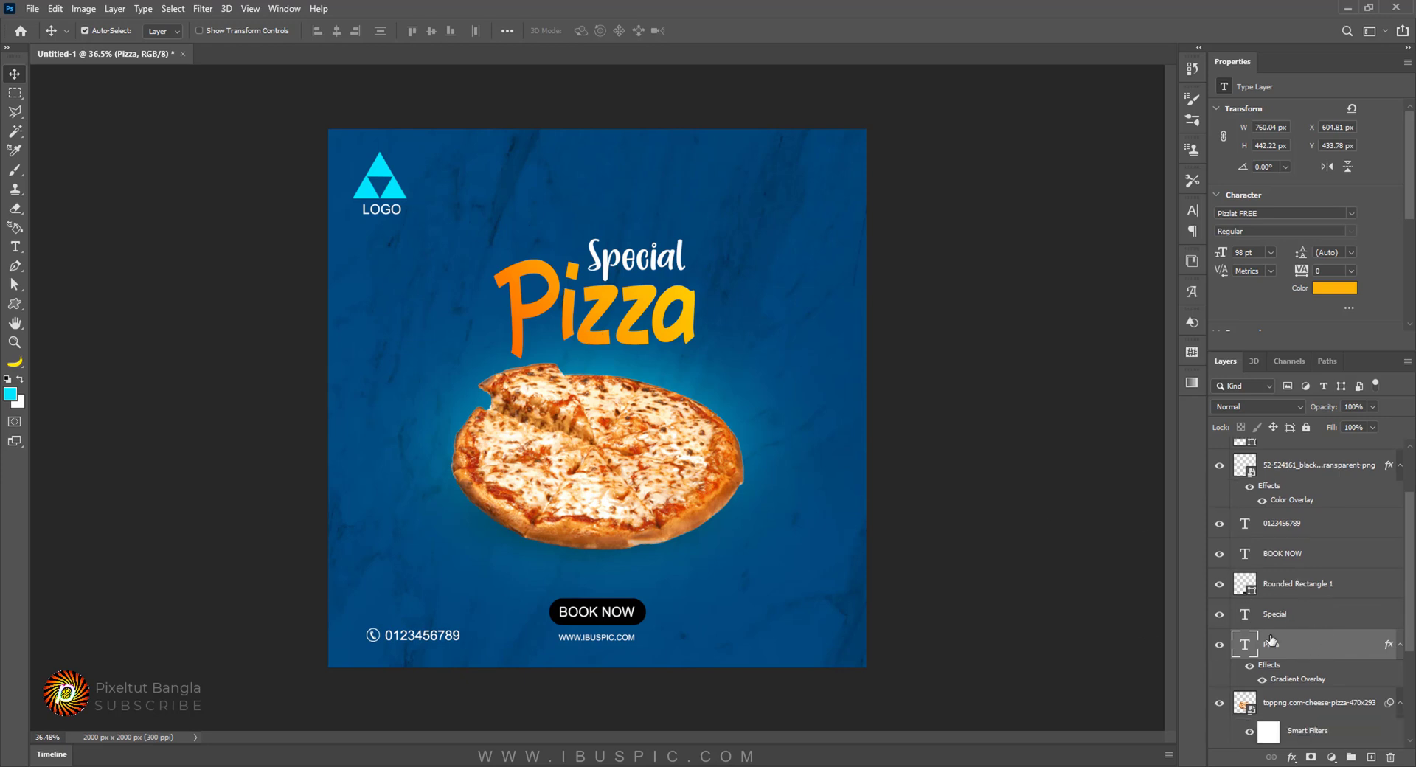
right_click(1313, 646)
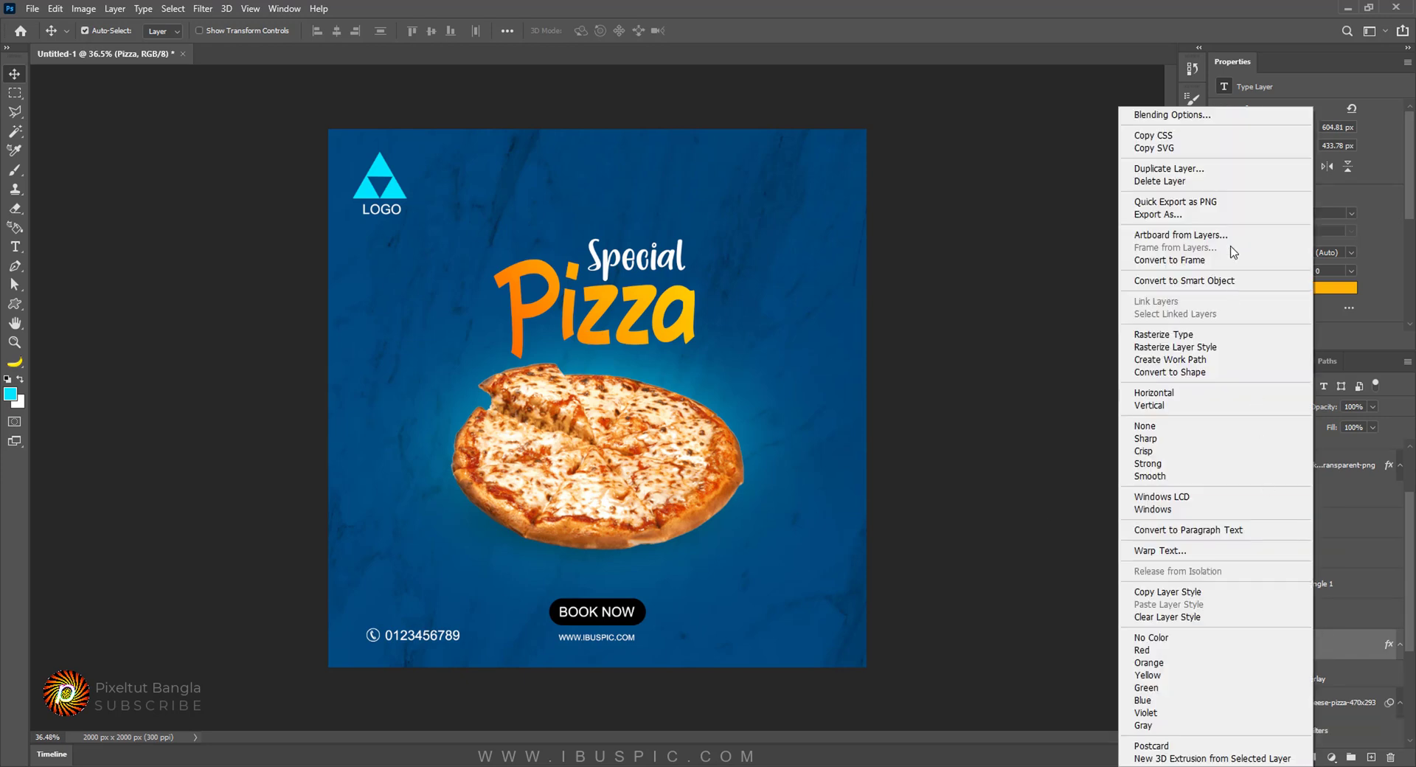
left_click(1194, 116)
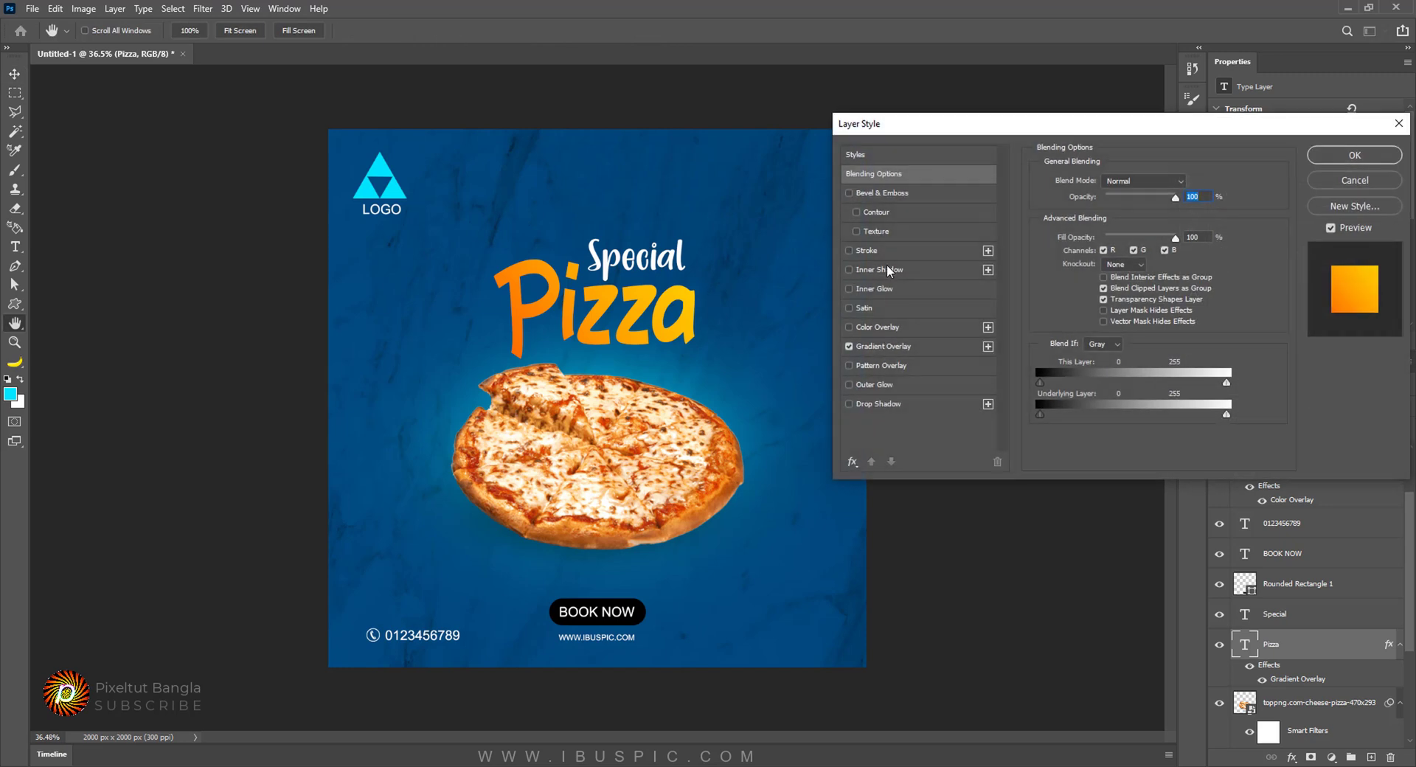
left_click(864, 255)
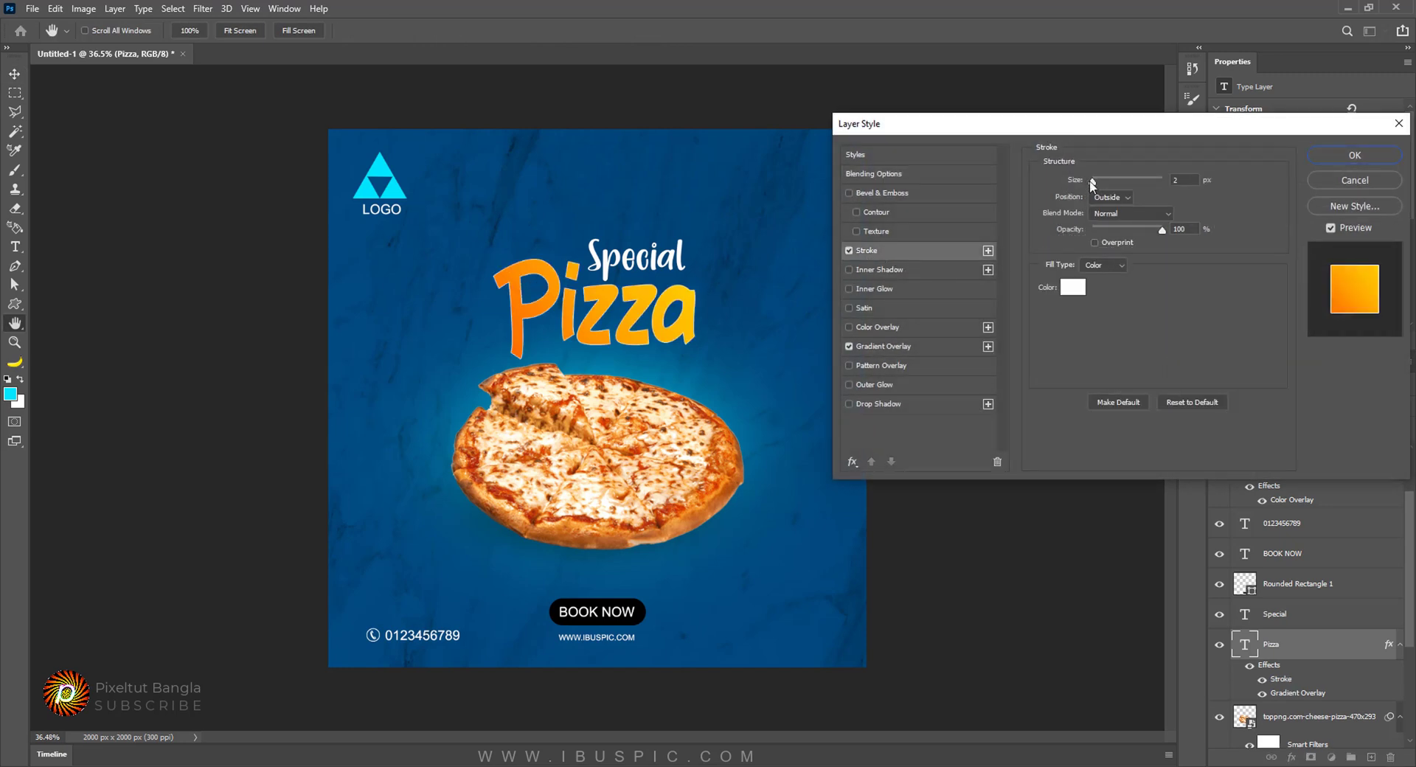
double_click(1185, 180)
left_click(1075, 289)
left_click(1240, 142)
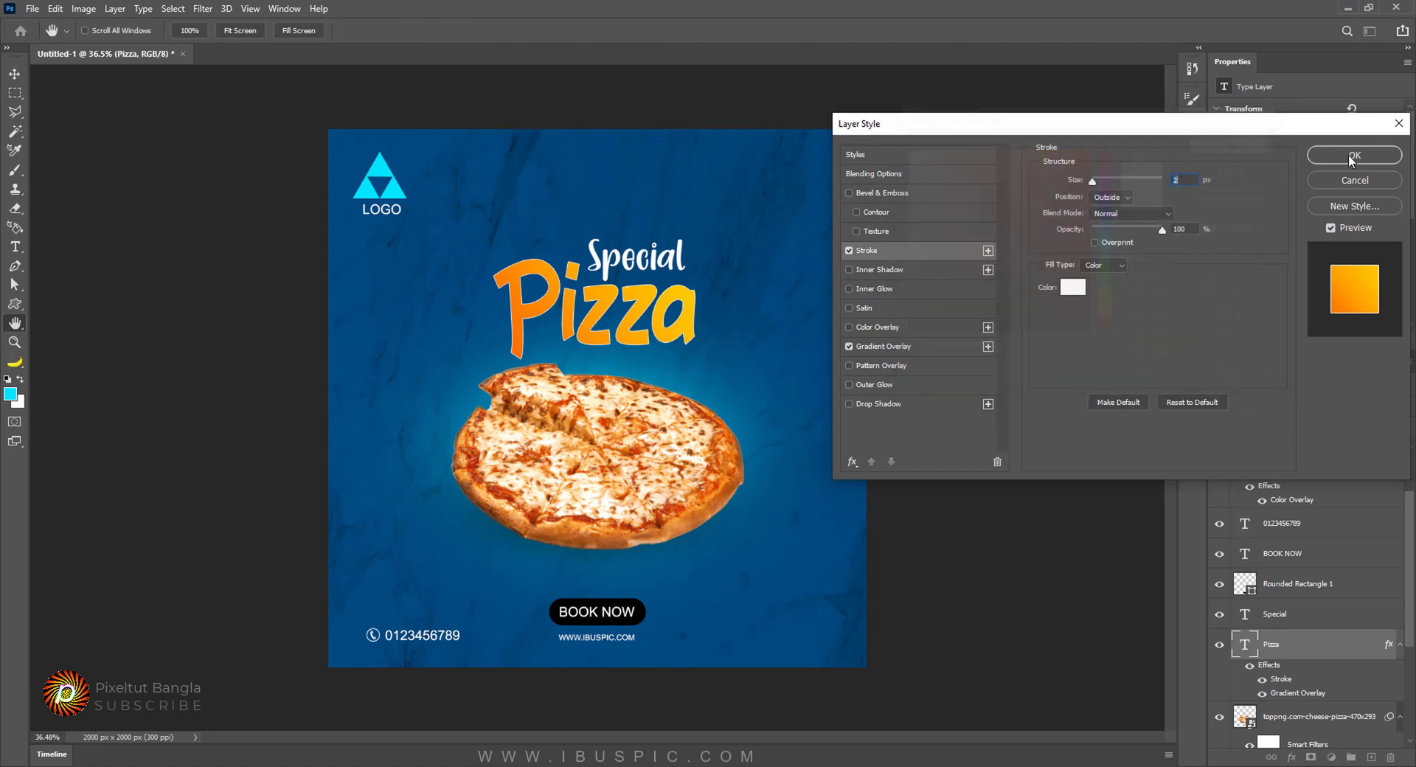
left_click(1310, 183)
scroll(671, 310, "up", 5)
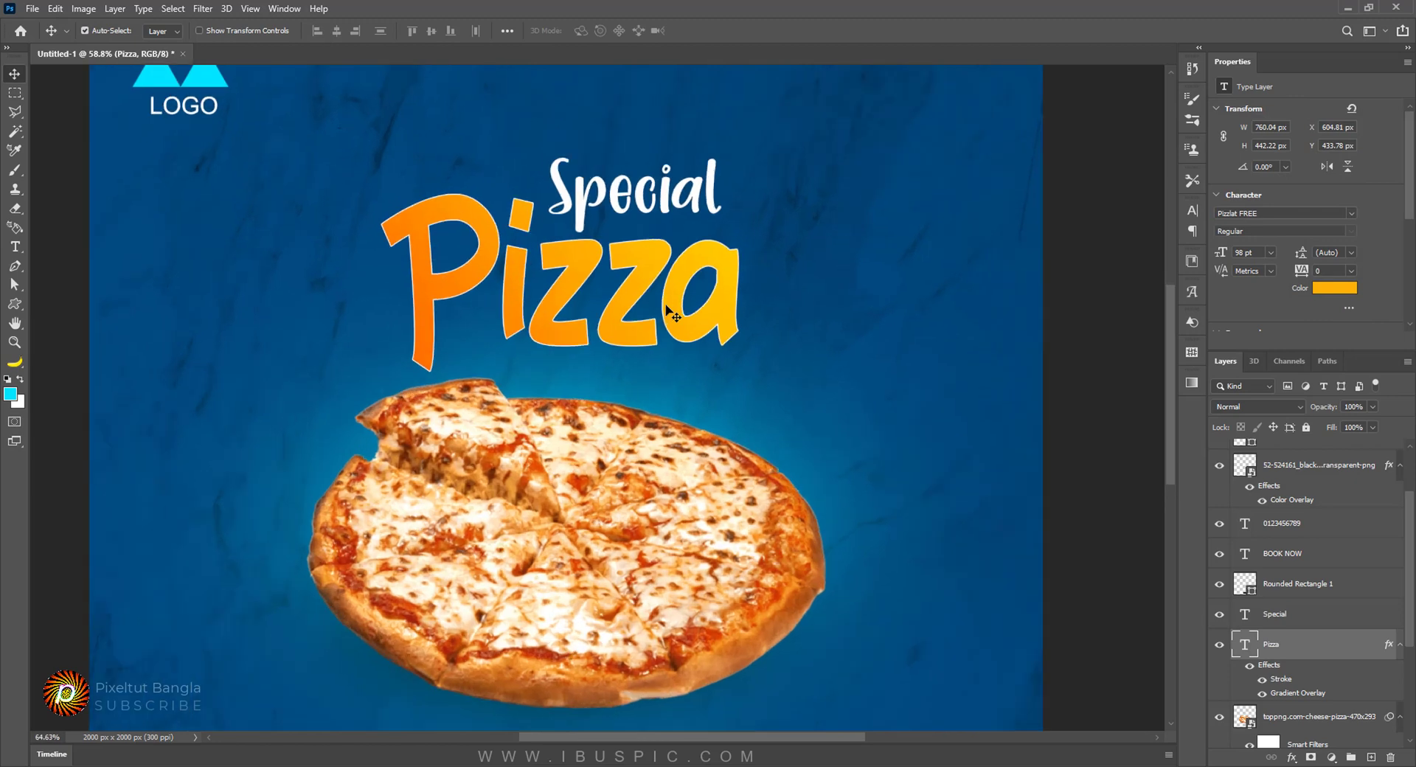
scroll(668, 308, "down", 5)
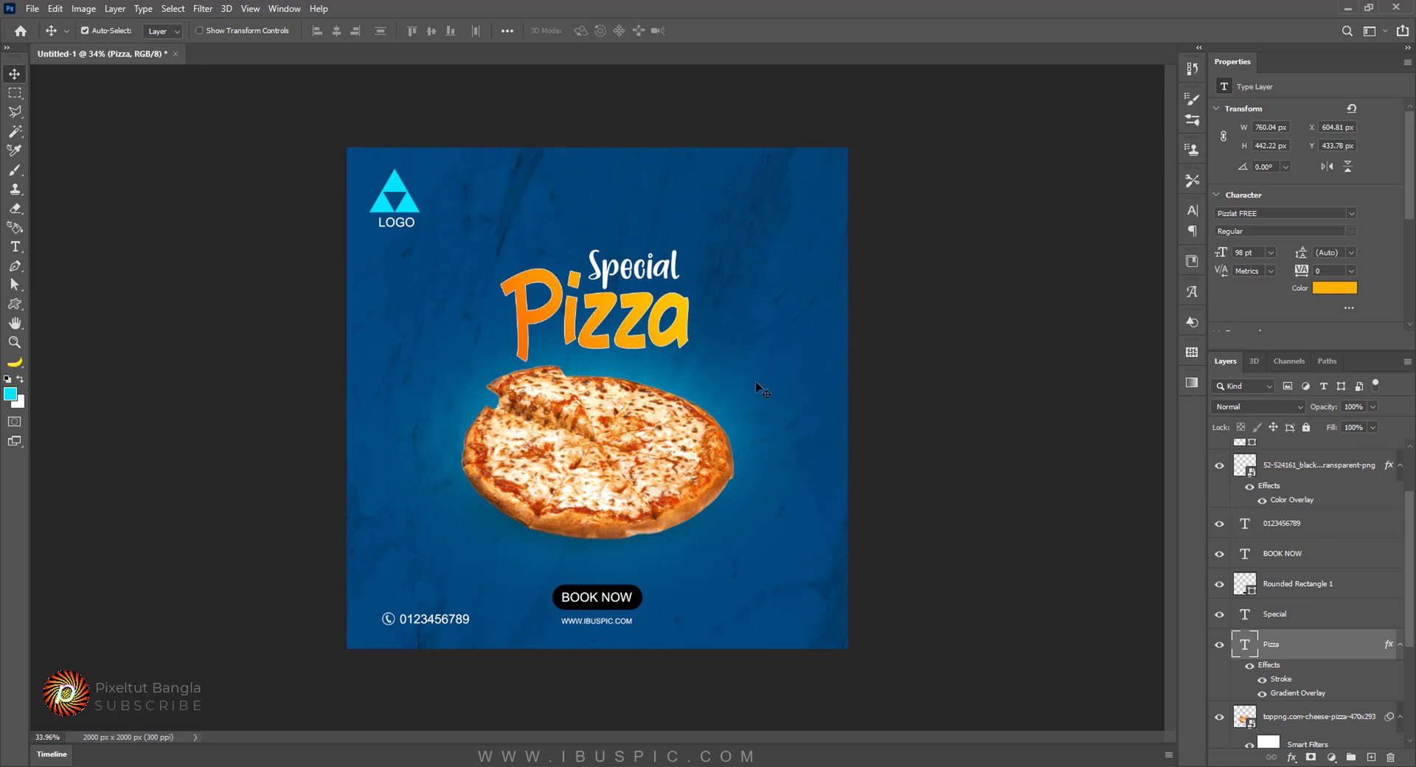
Step: Draw a three-sided polygon about 286 × 260 px on the background to the right of the Pizza heading
left_click(15, 246)
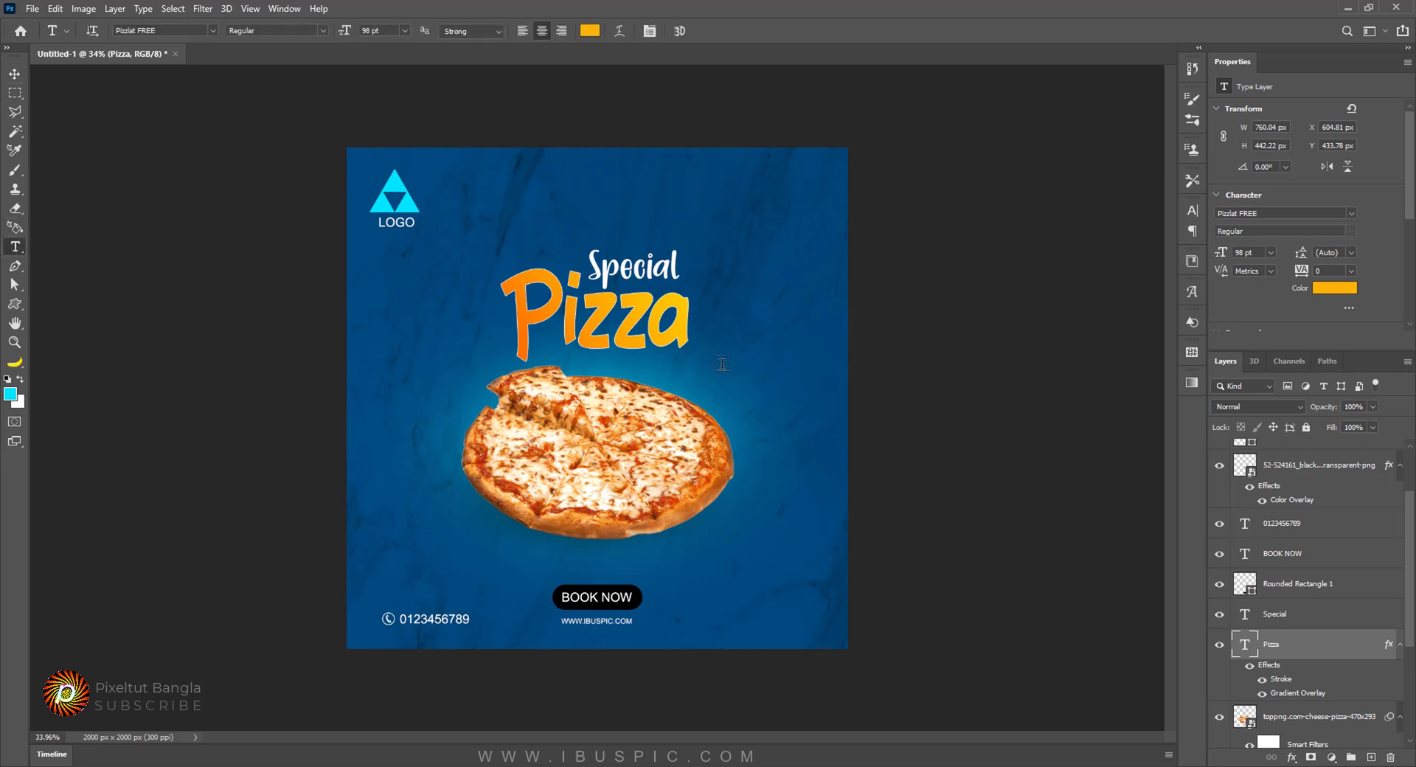
left_click(15, 303)
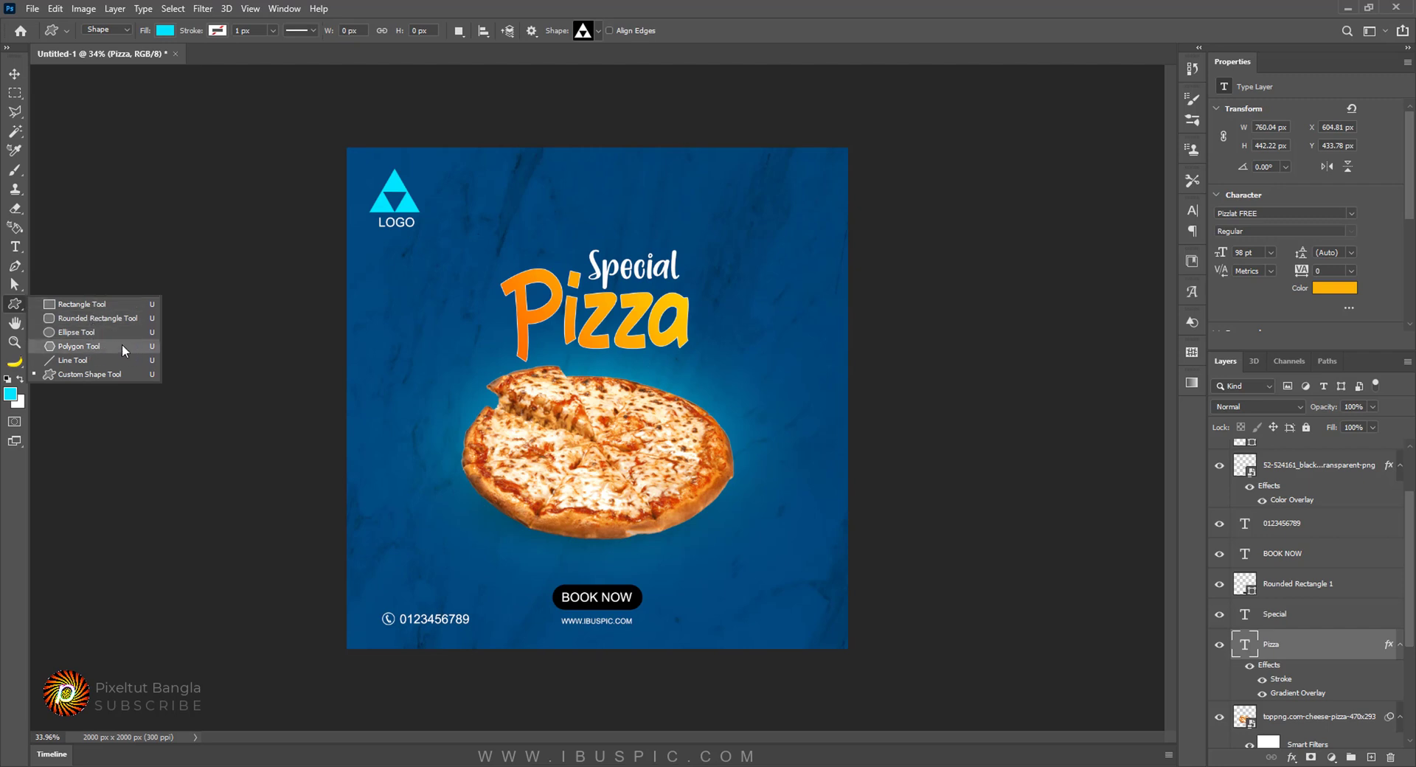
left_click(122, 346)
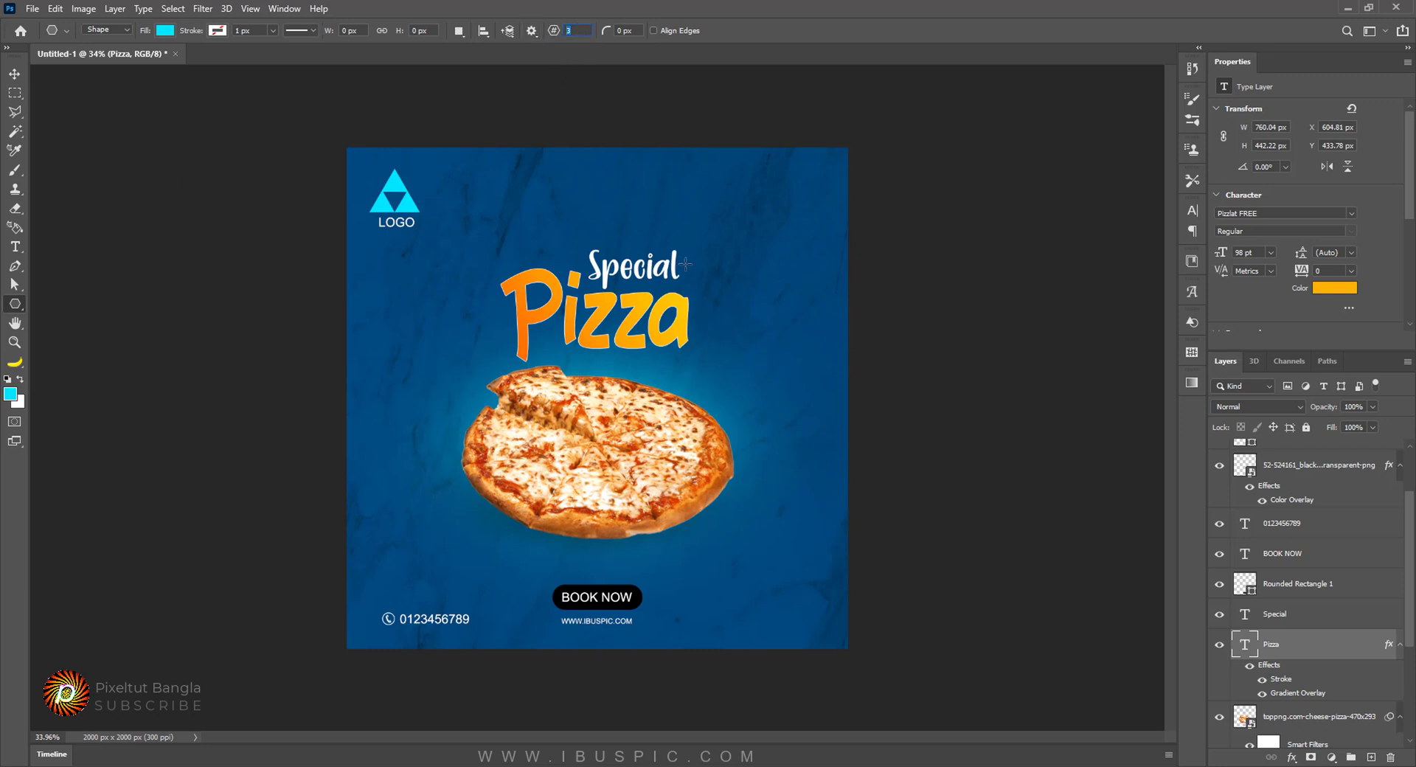
left_click_drag(730, 278, 800, 341)
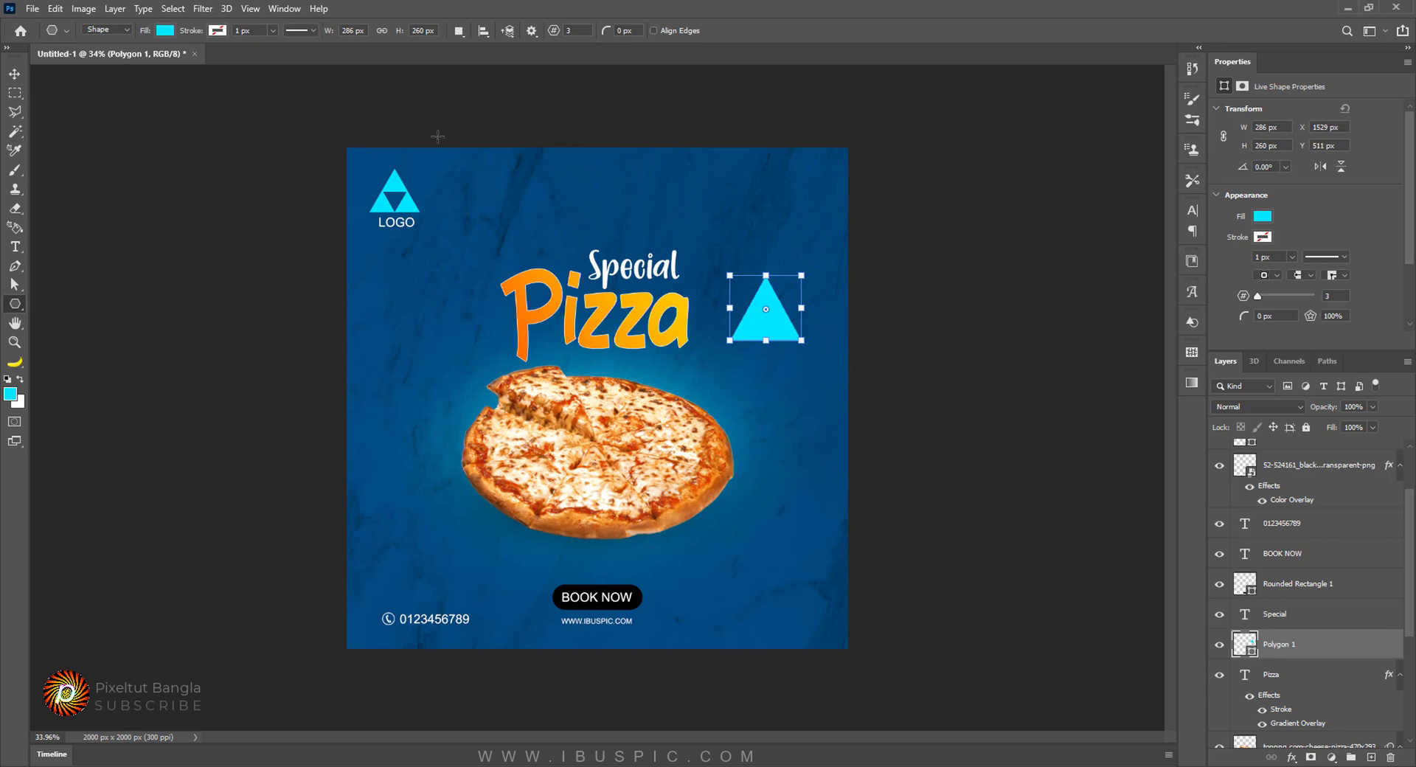
Step: Remove the new triangle's fill and give it a white stroke with the dotted line style
left_click(165, 31)
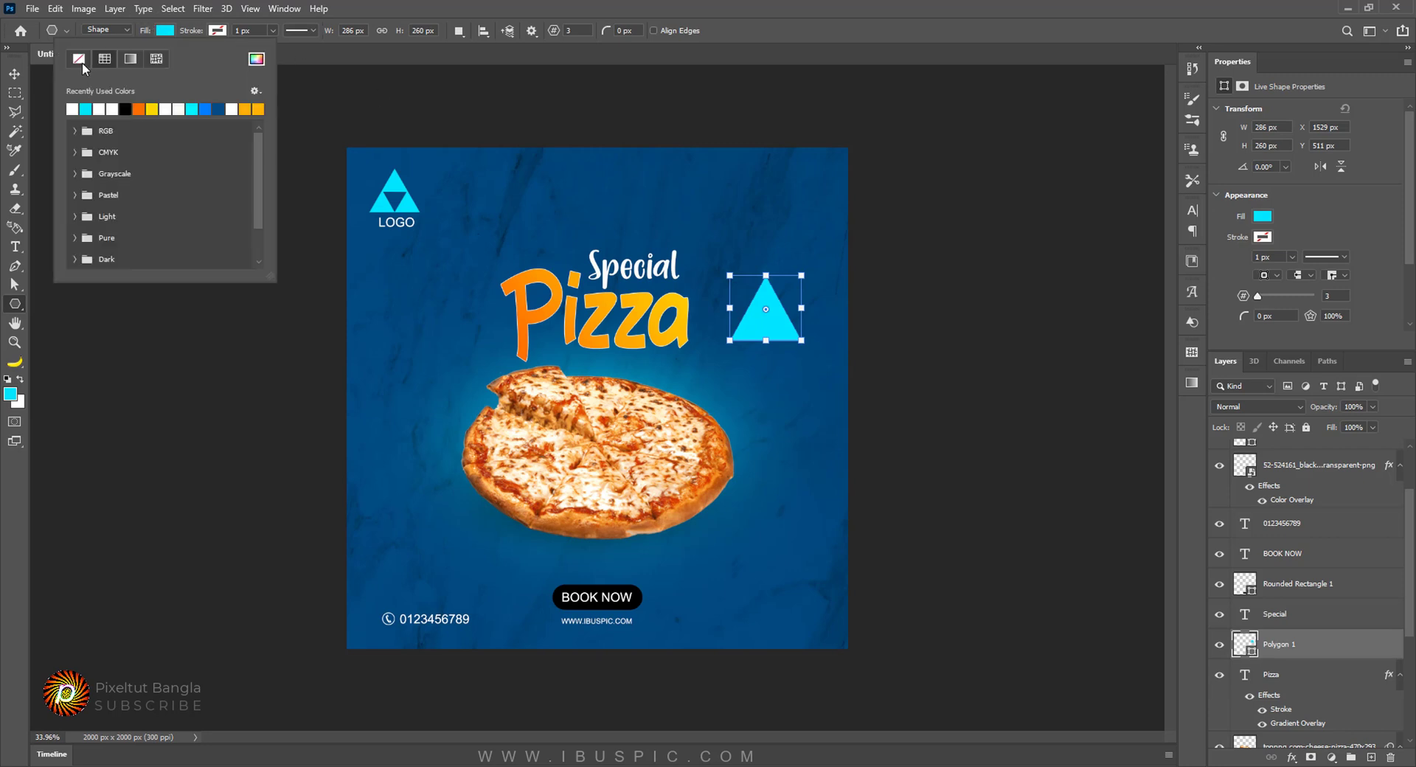
left_click(79, 59)
left_click(217, 30)
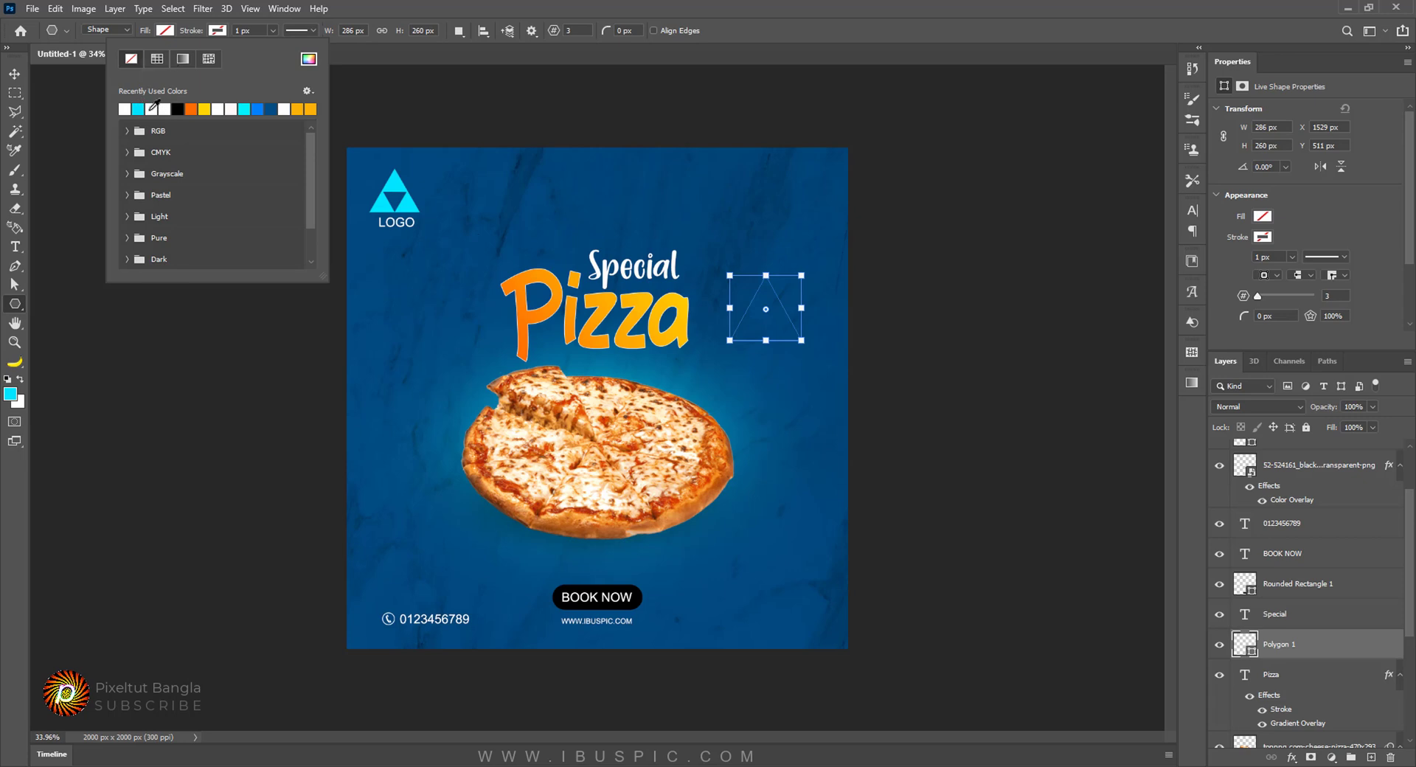
left_click(127, 109)
left_click(275, 30)
left_click(268, 31)
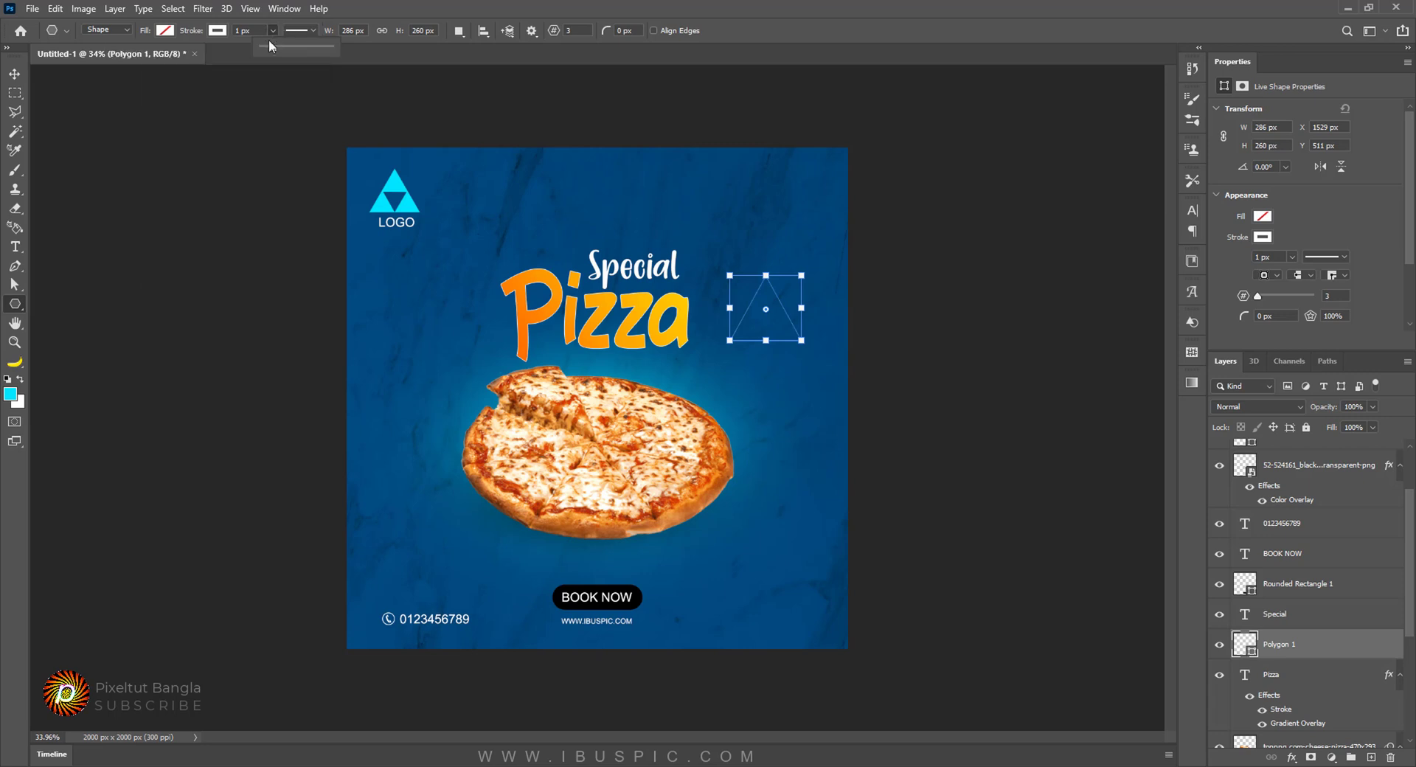
left_click(312, 30)
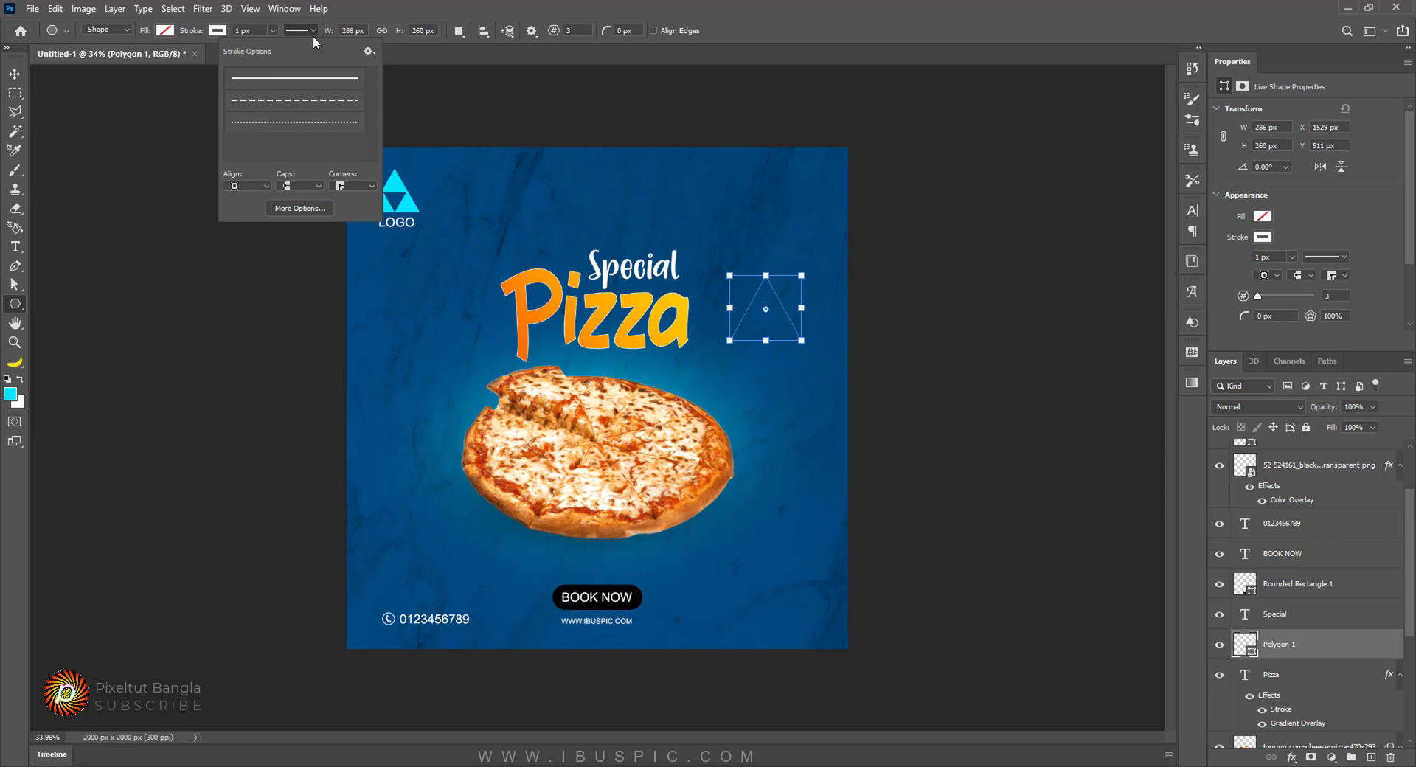
left_click(304, 127)
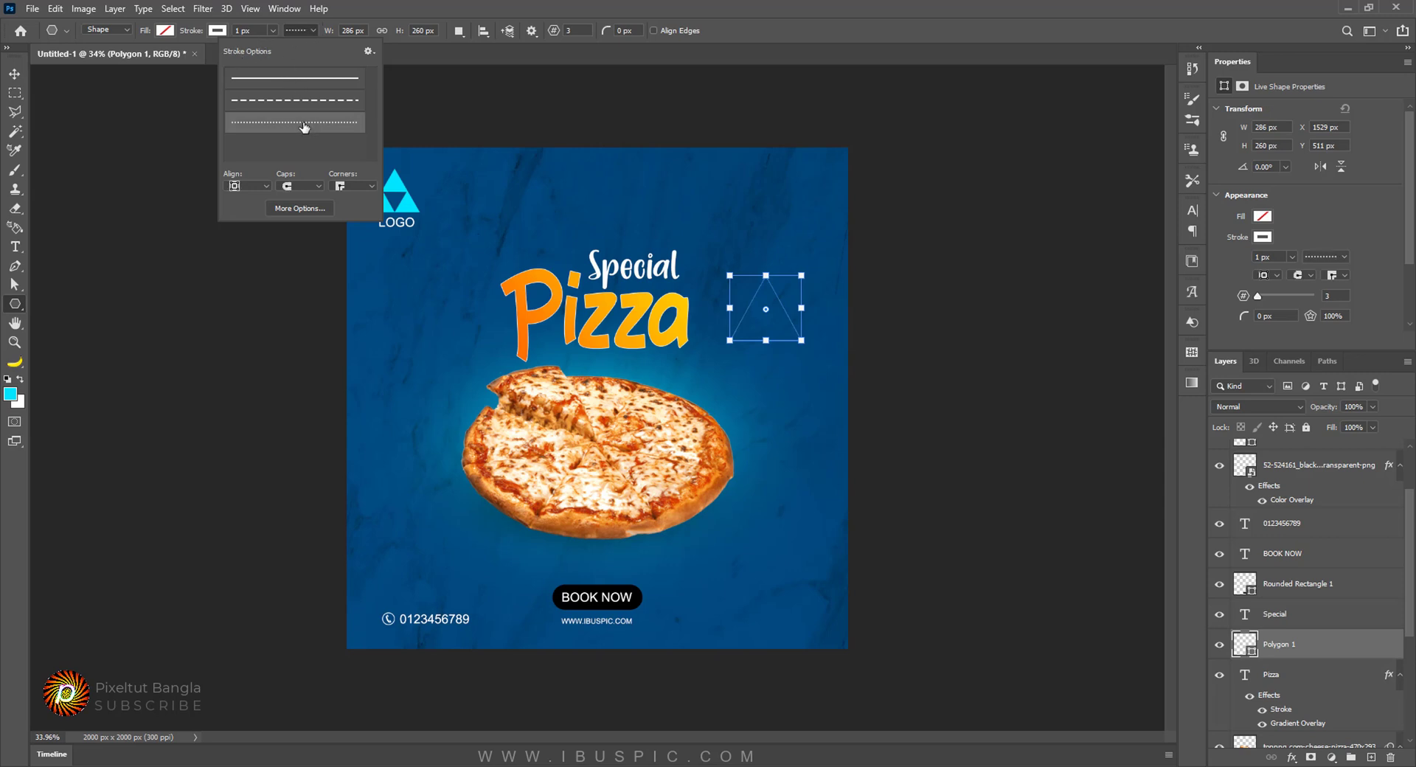
Step: Increase the dotted triangle's stroke width to about 4.68 px
left_click(271, 31)
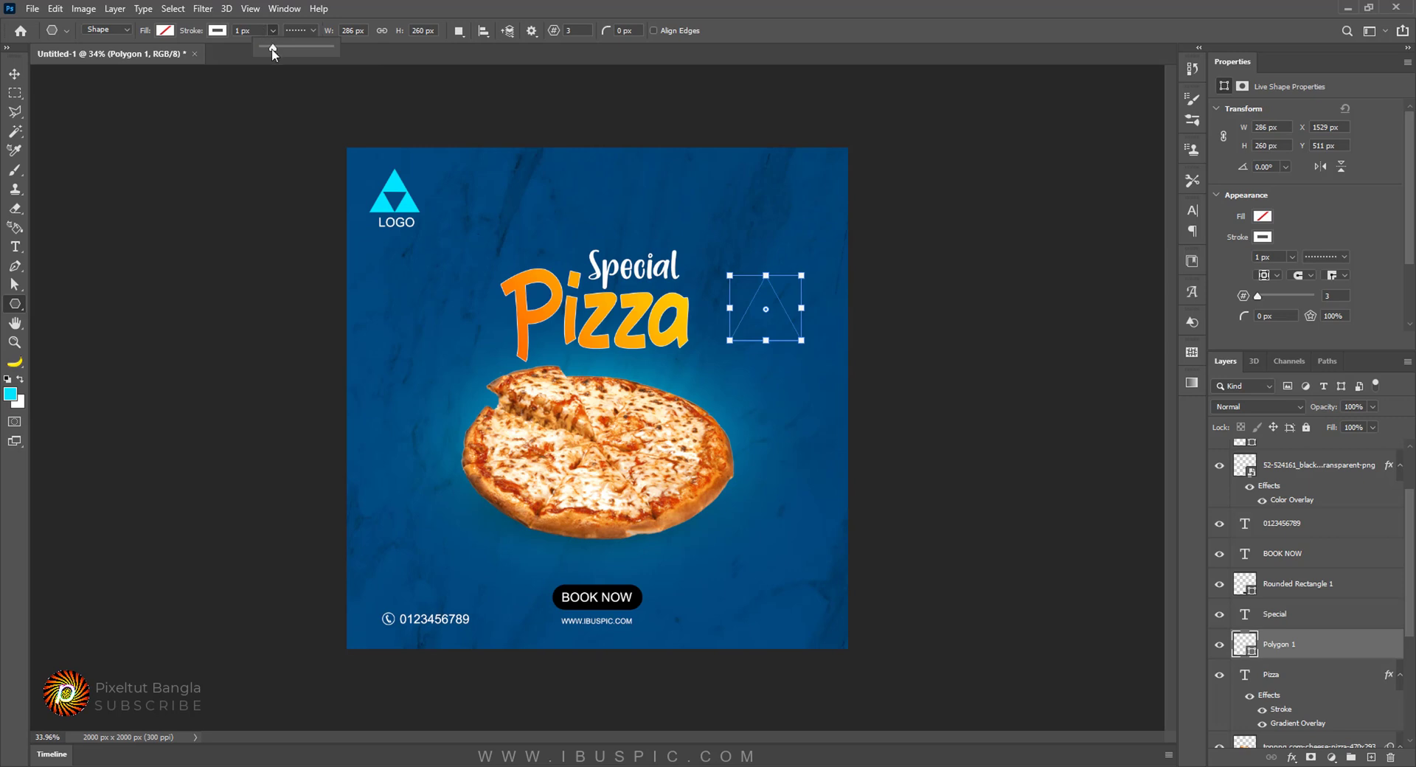
left_click_drag(272, 49, 271, 49)
left_click(15, 73)
scroll(749, 308, "up", 1)
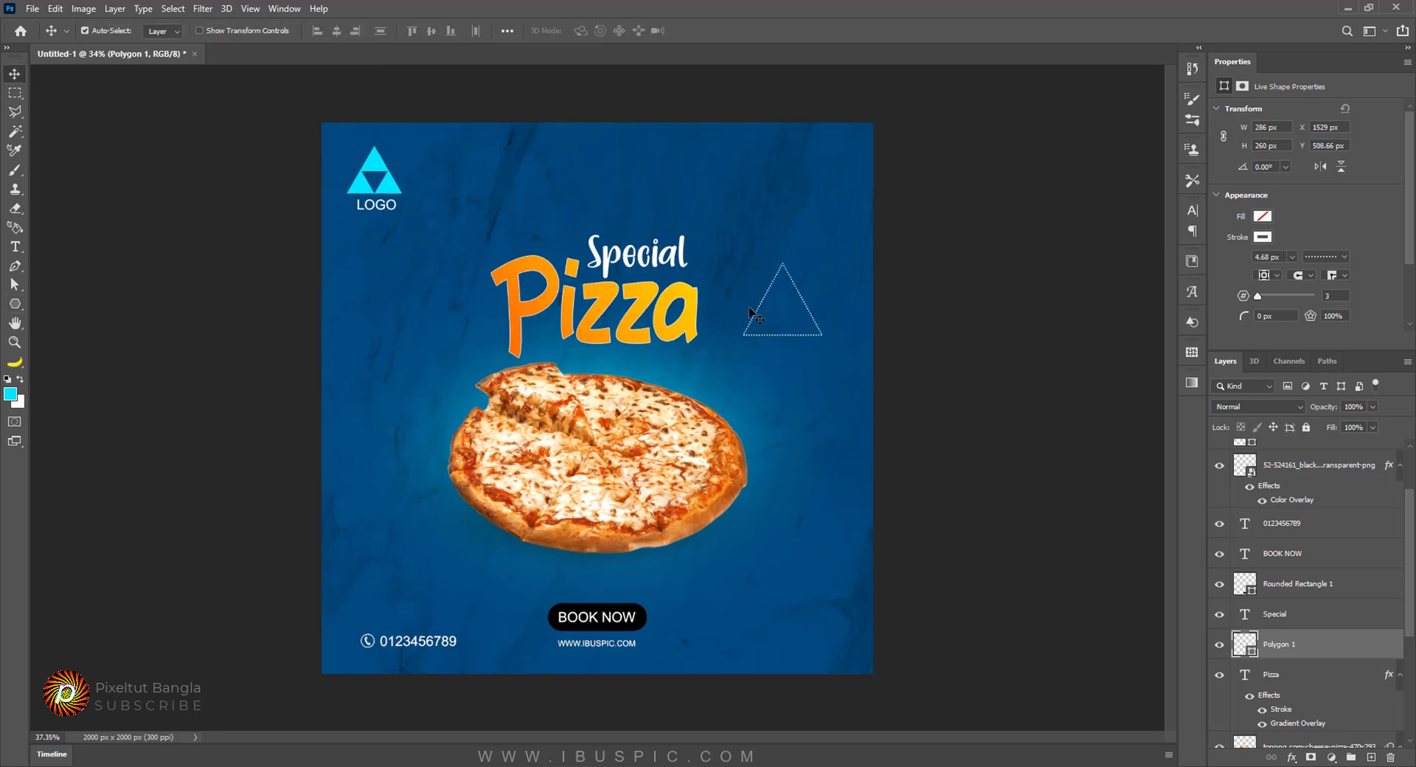
scroll(750, 309, "up", 6)
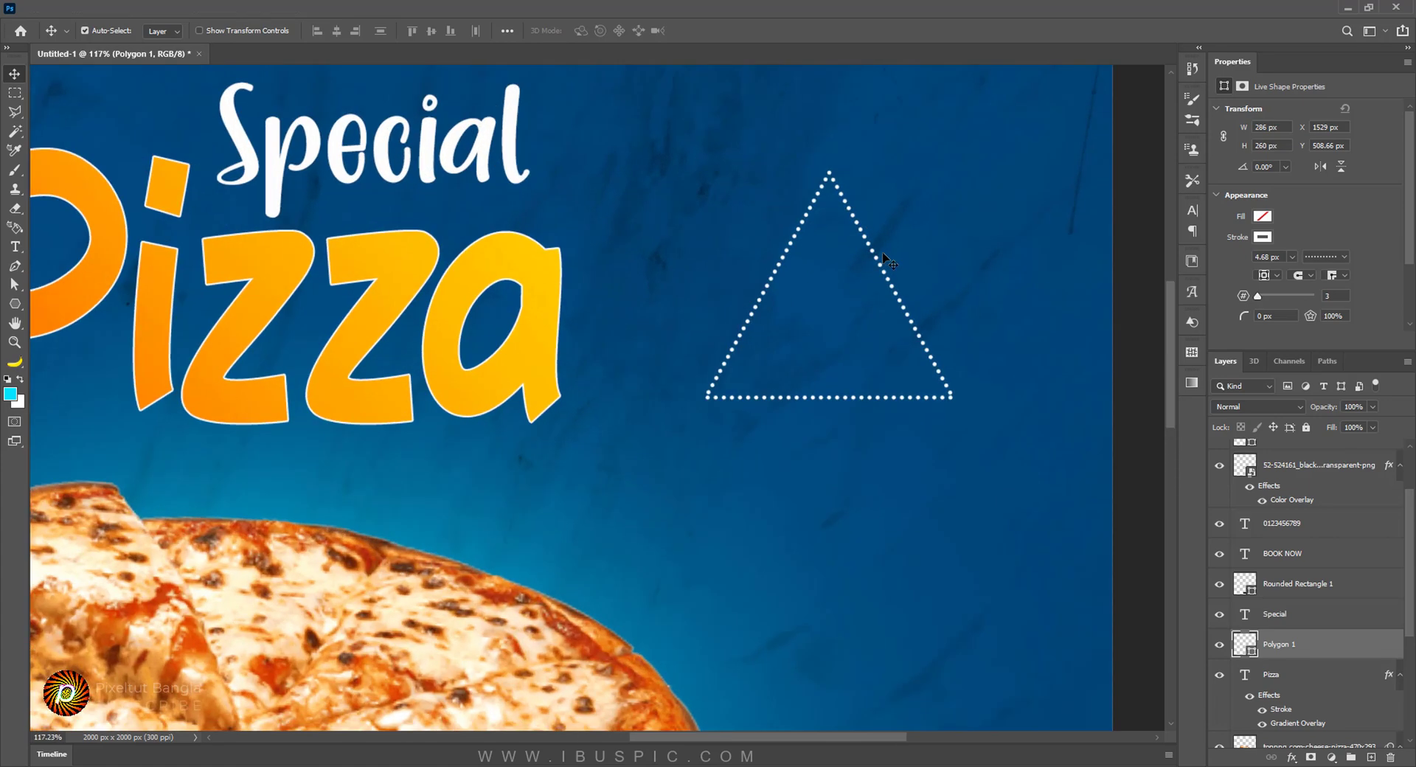
Step: Rotate the dotted triangle to about -49° so that one corner points downward
left_click_drag(677, 347, 366, 399)
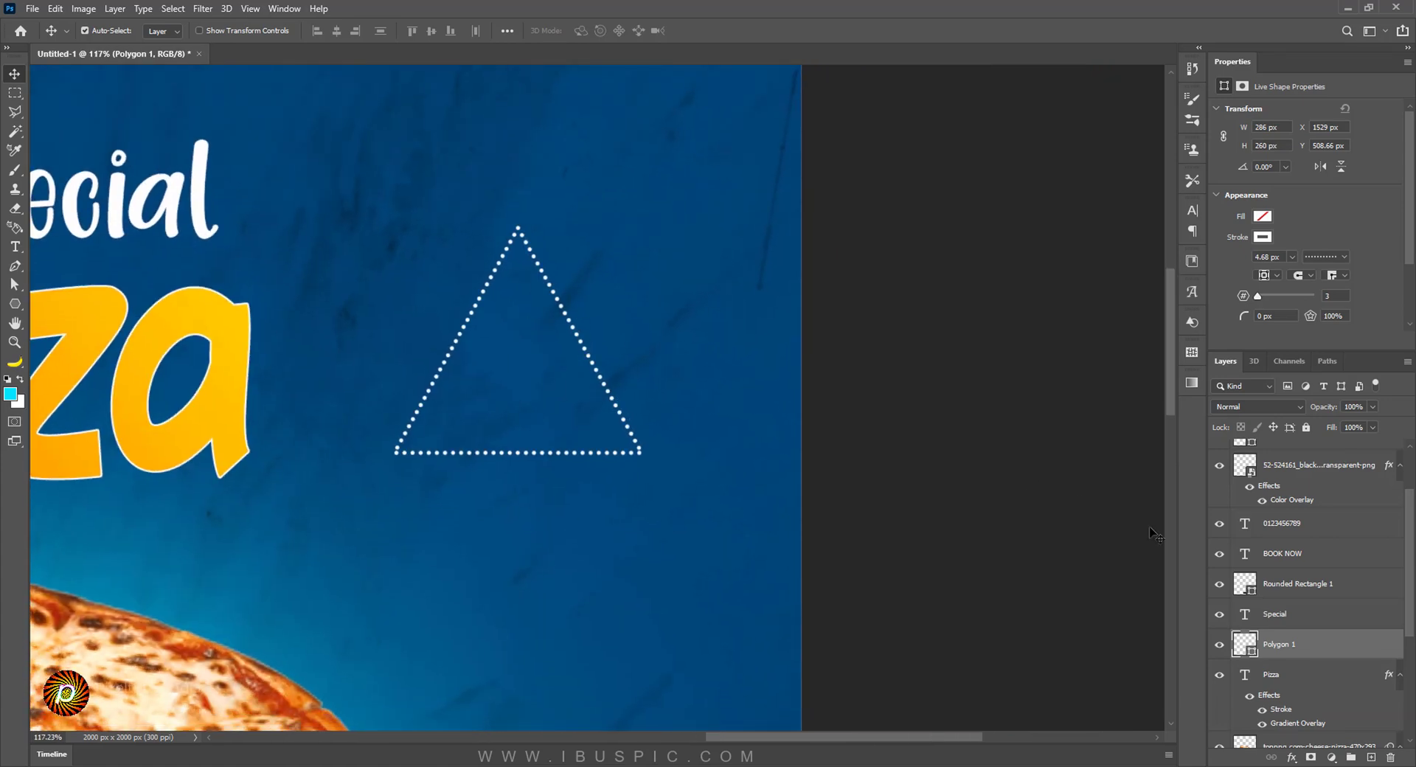
key("ctrl")
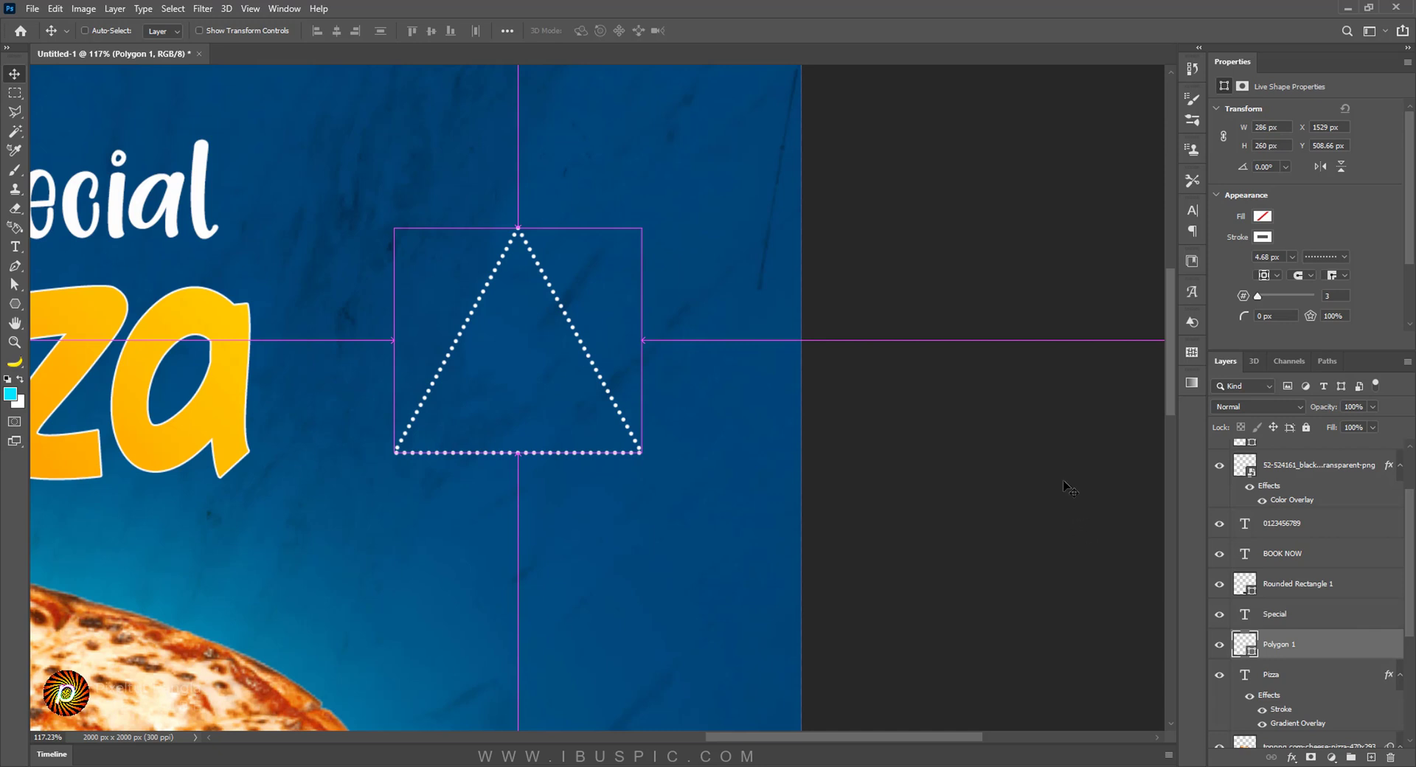
key("ctrl+t")
left_click_drag(682, 221, 638, 466)
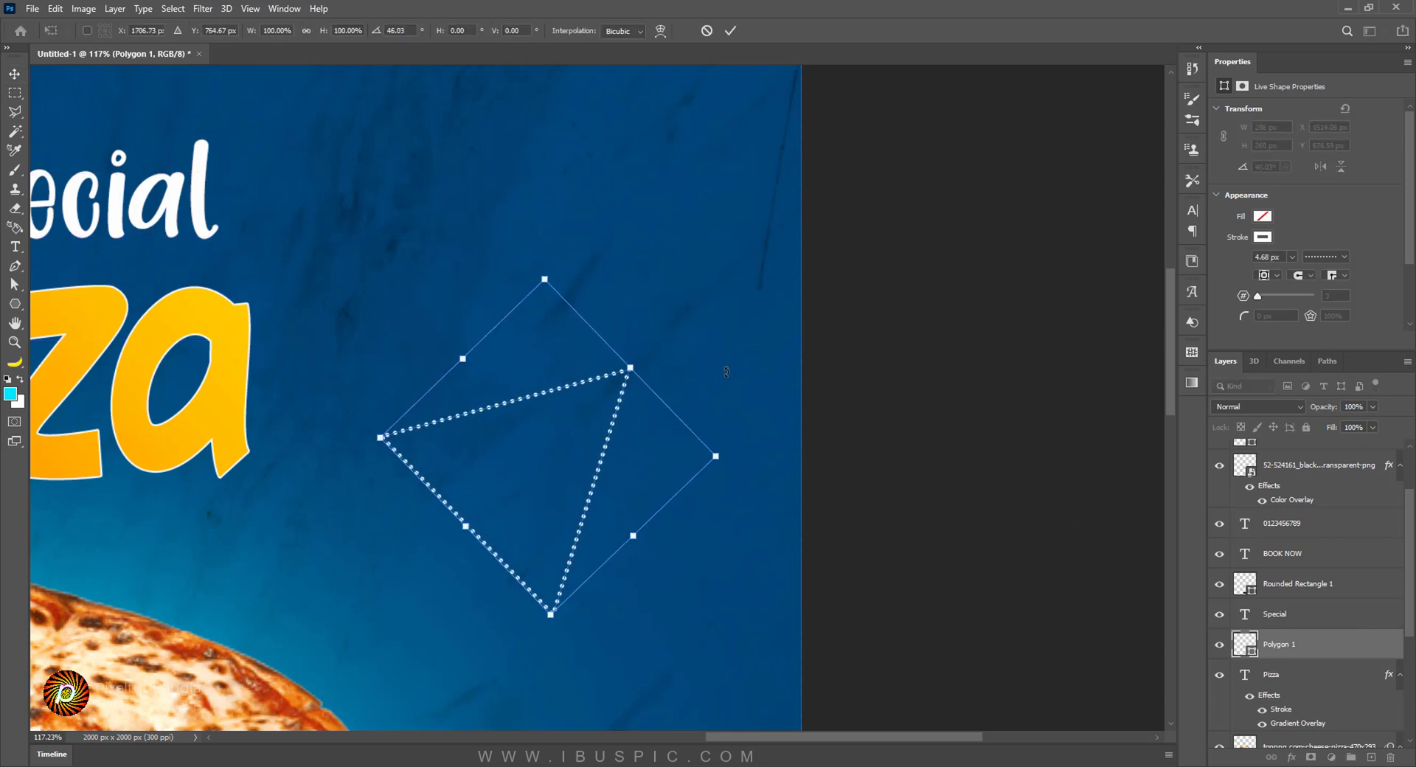
left_click_drag(685, 387, 479, 319)
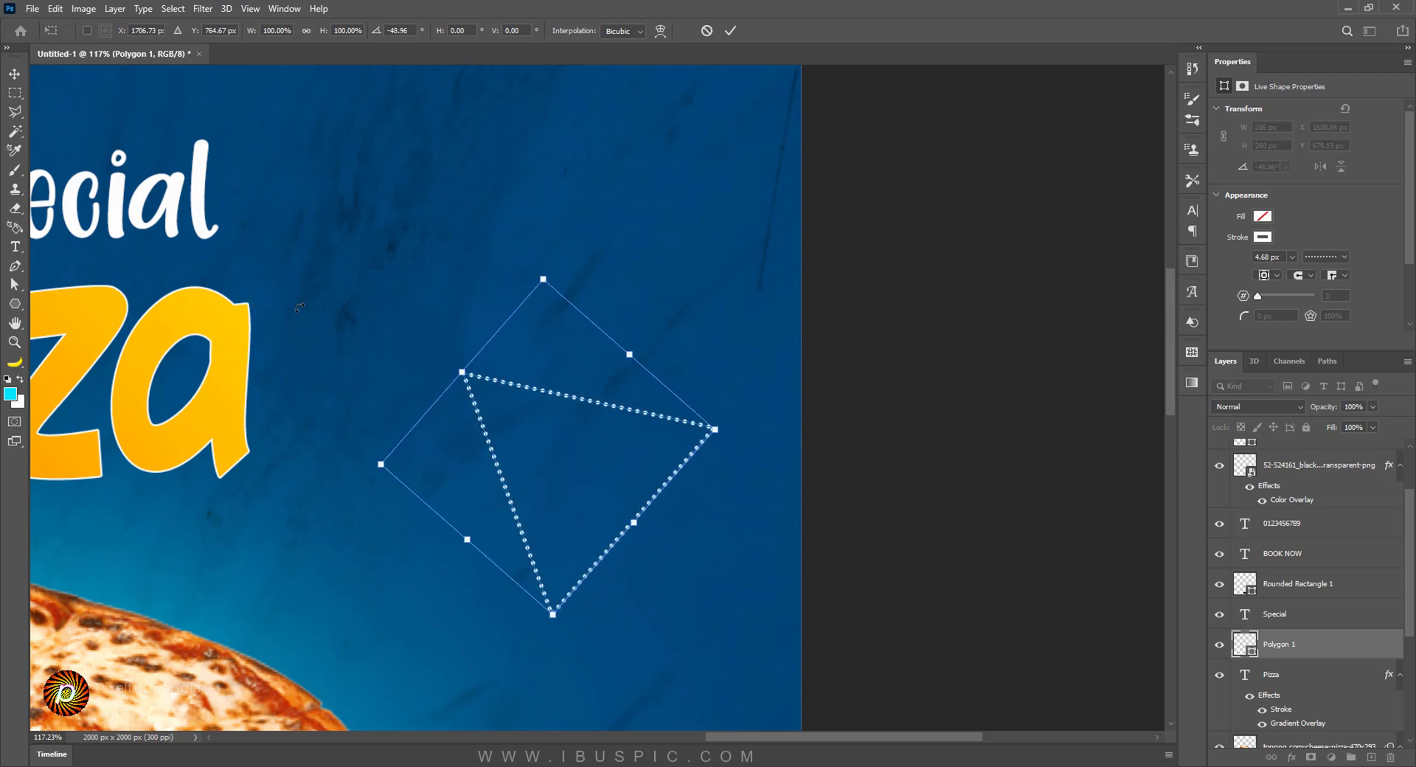
key("Return")
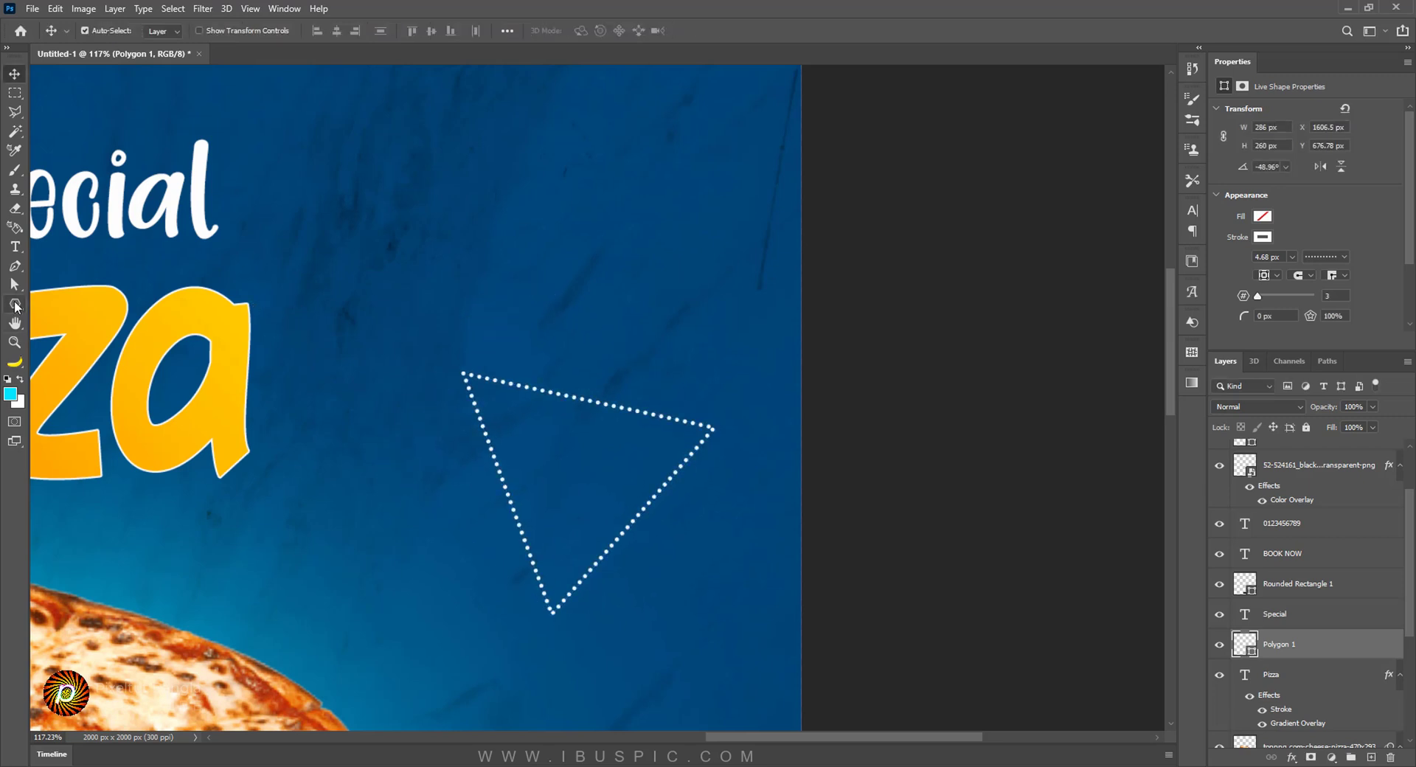
Step: Round the dotted triangle's corners to a radius of about 22 px
left_click(14, 305)
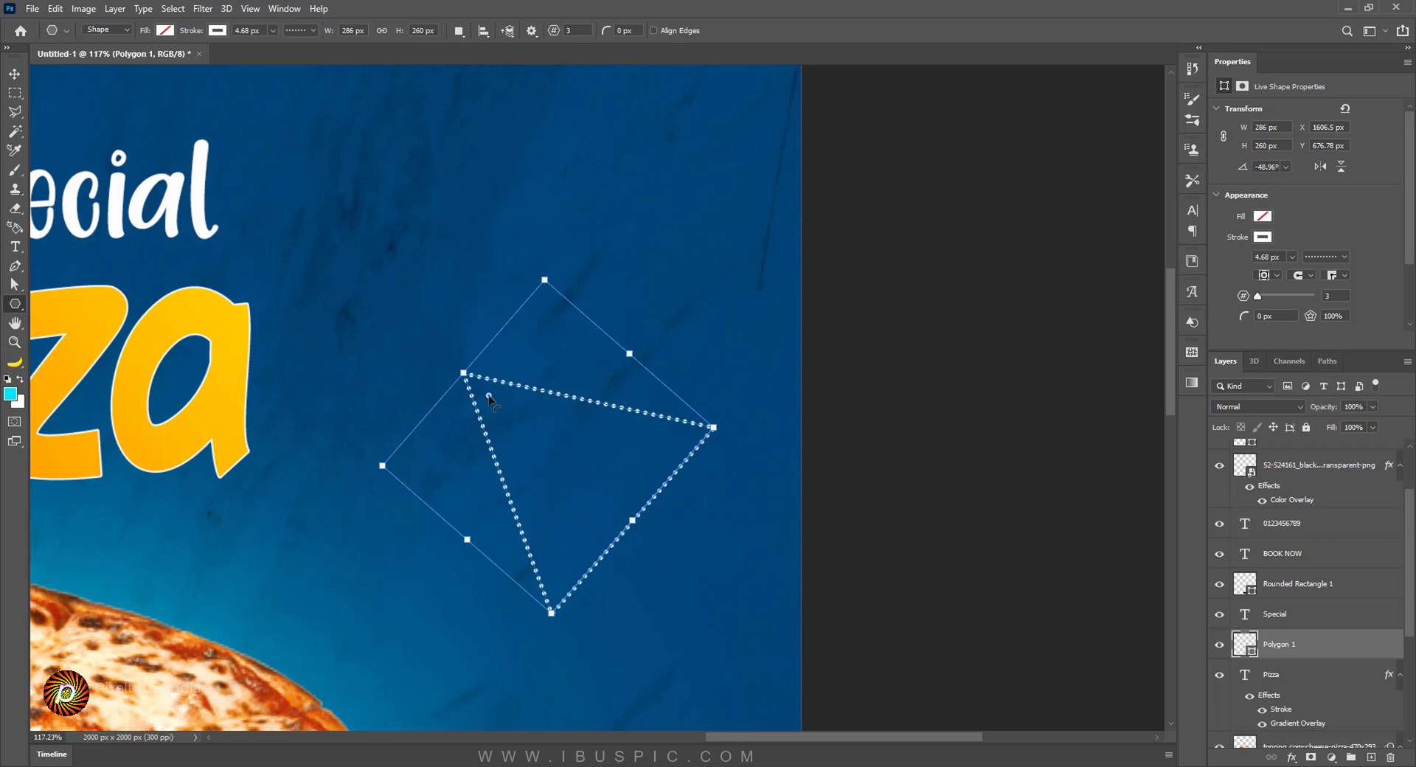
left_click_drag(489, 398, 495, 402)
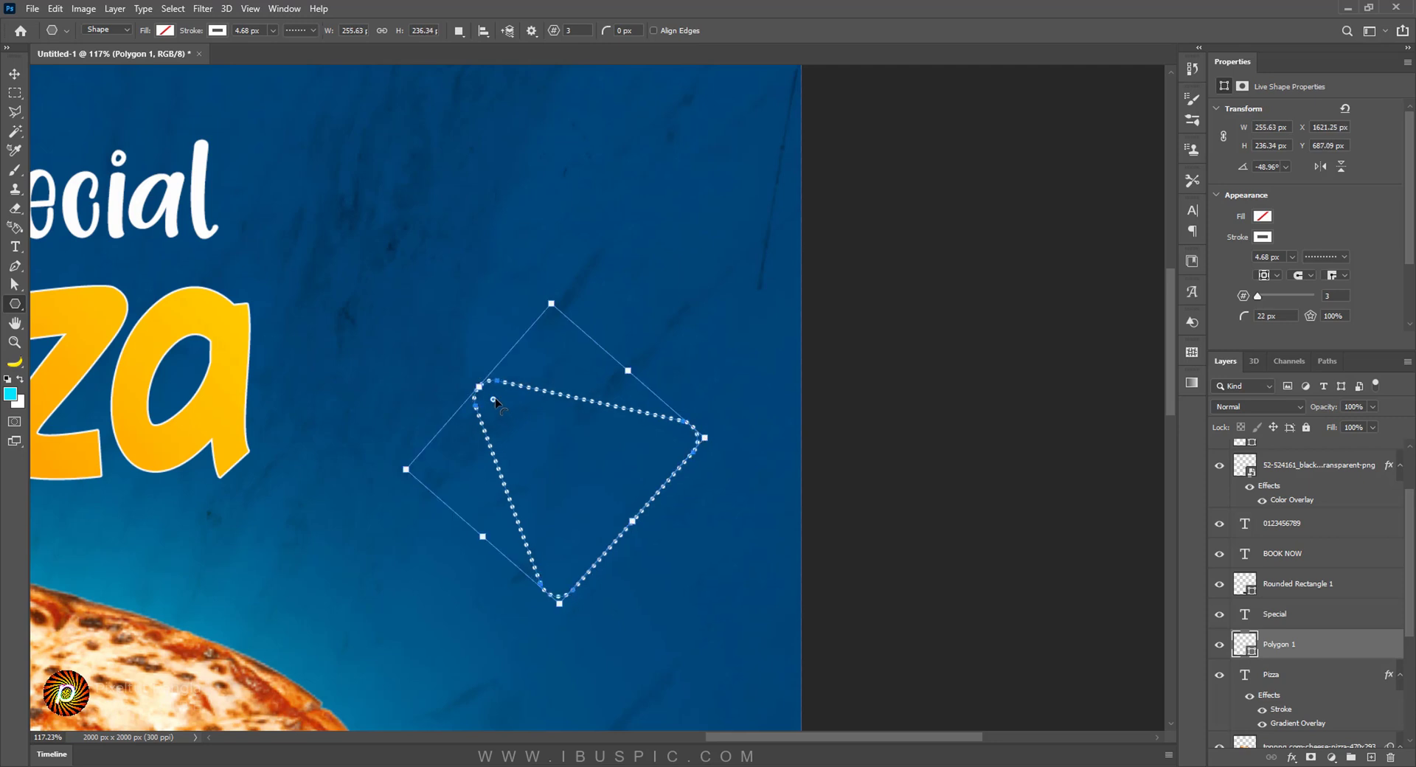
left_click(494, 401)
scroll(625, 455, "down", 3)
scroll(624, 455, "down", 1)
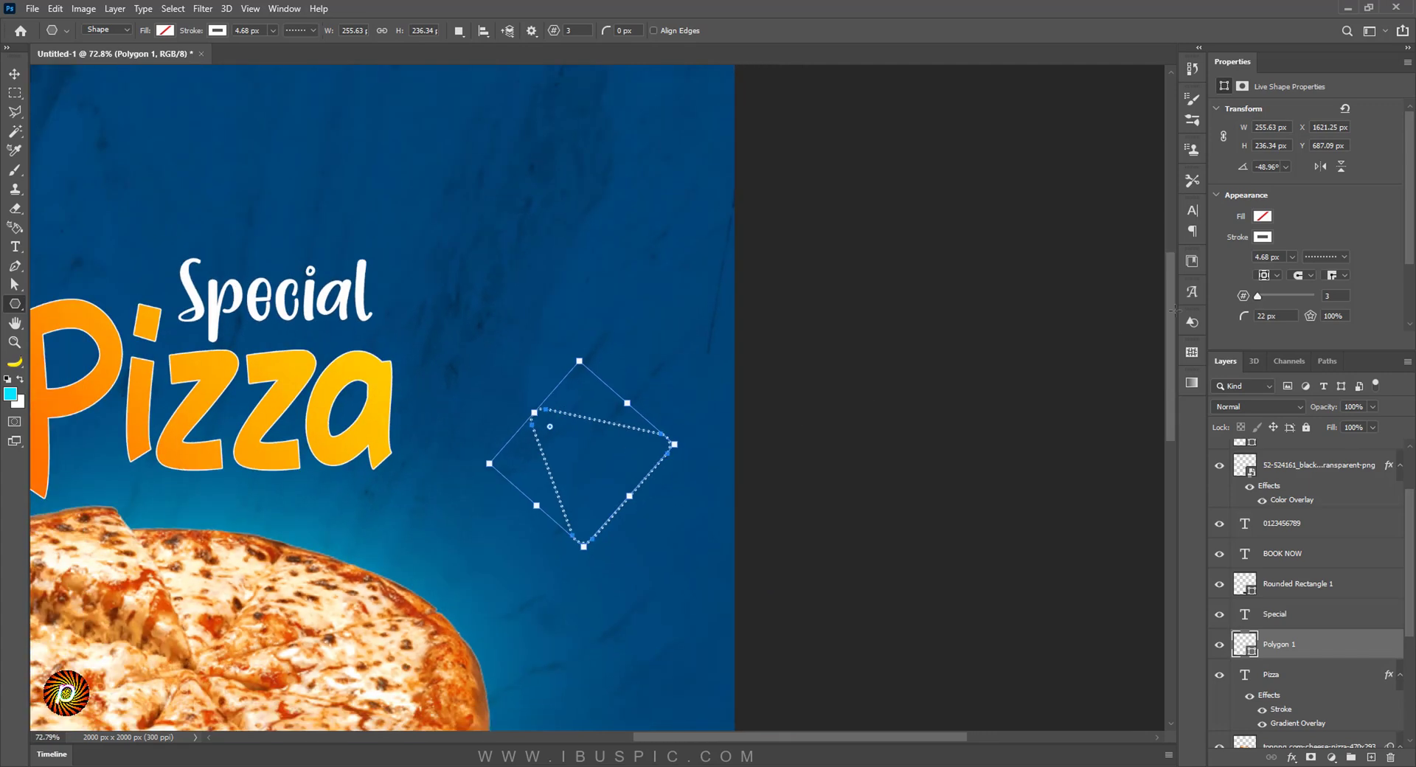
Step: Move the dotted triangle down and left, towards the pizza's upper-right edge, to about X 1545 px and Y 778 px
left_click(14, 74)
scroll(456, 375, "down", 4)
scroll(456, 374, "down", 1)
scroll(711, 370, "up", 9)
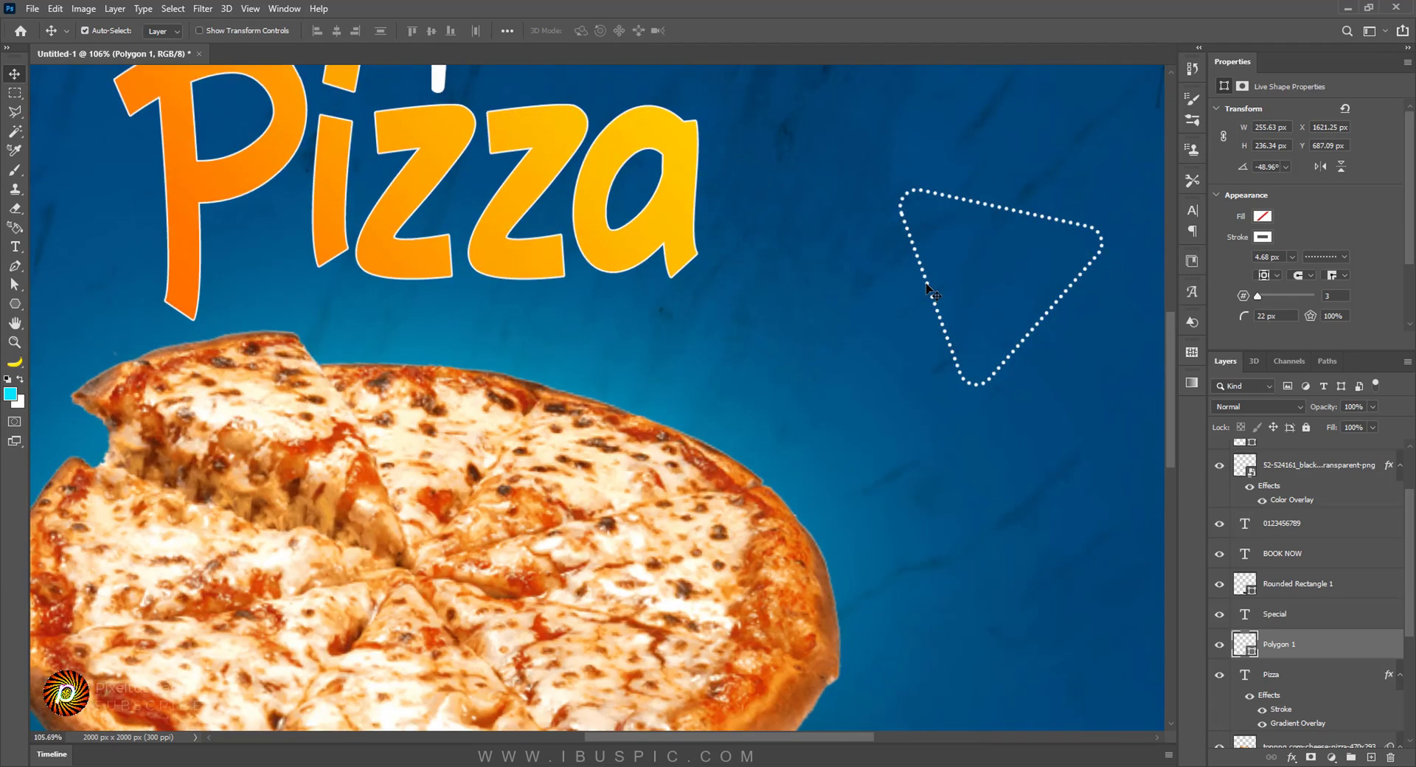
left_click_drag(927, 286, 878, 357)
scroll(882, 357, "down", 5)
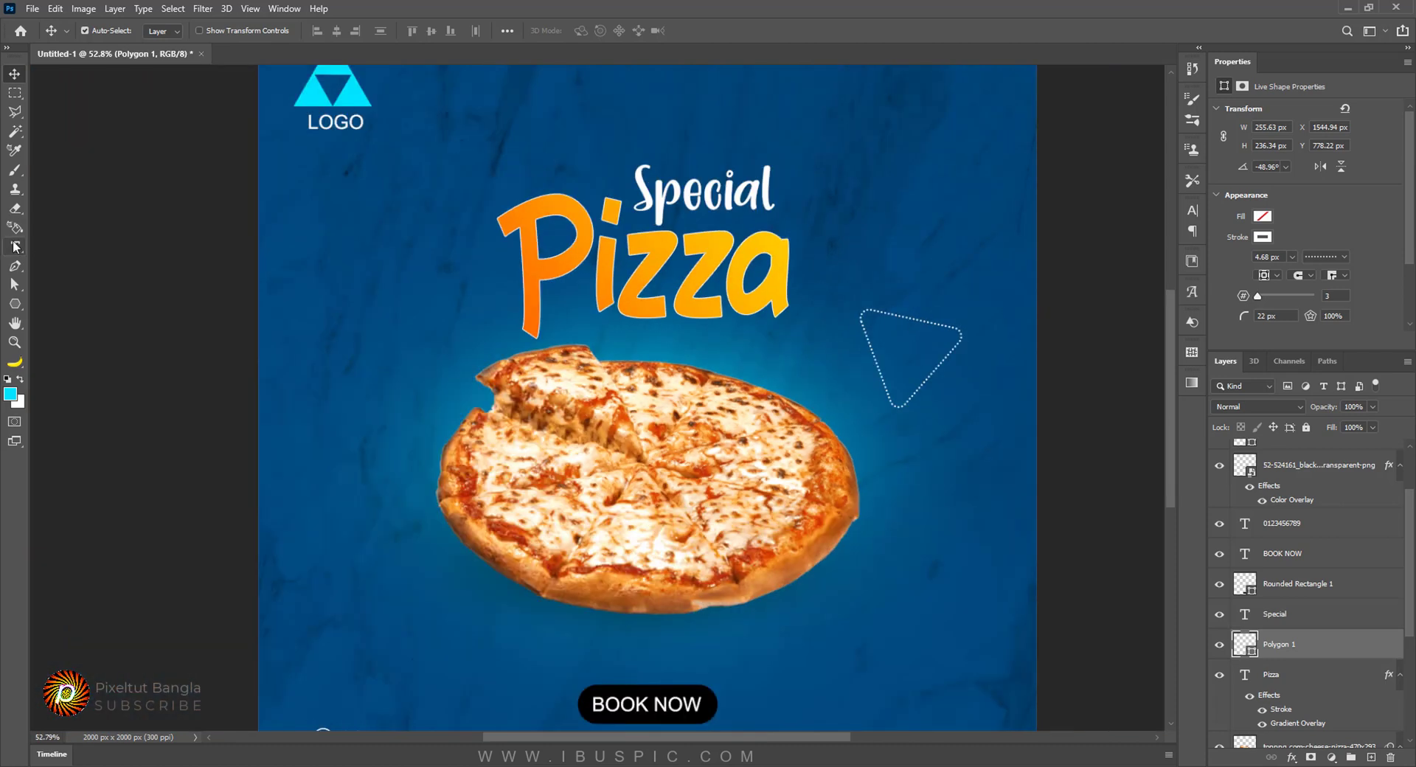
Step: Add the text SAVE UP above the dotted triangle in Arial Regular at 10 pt
left_click(15, 247)
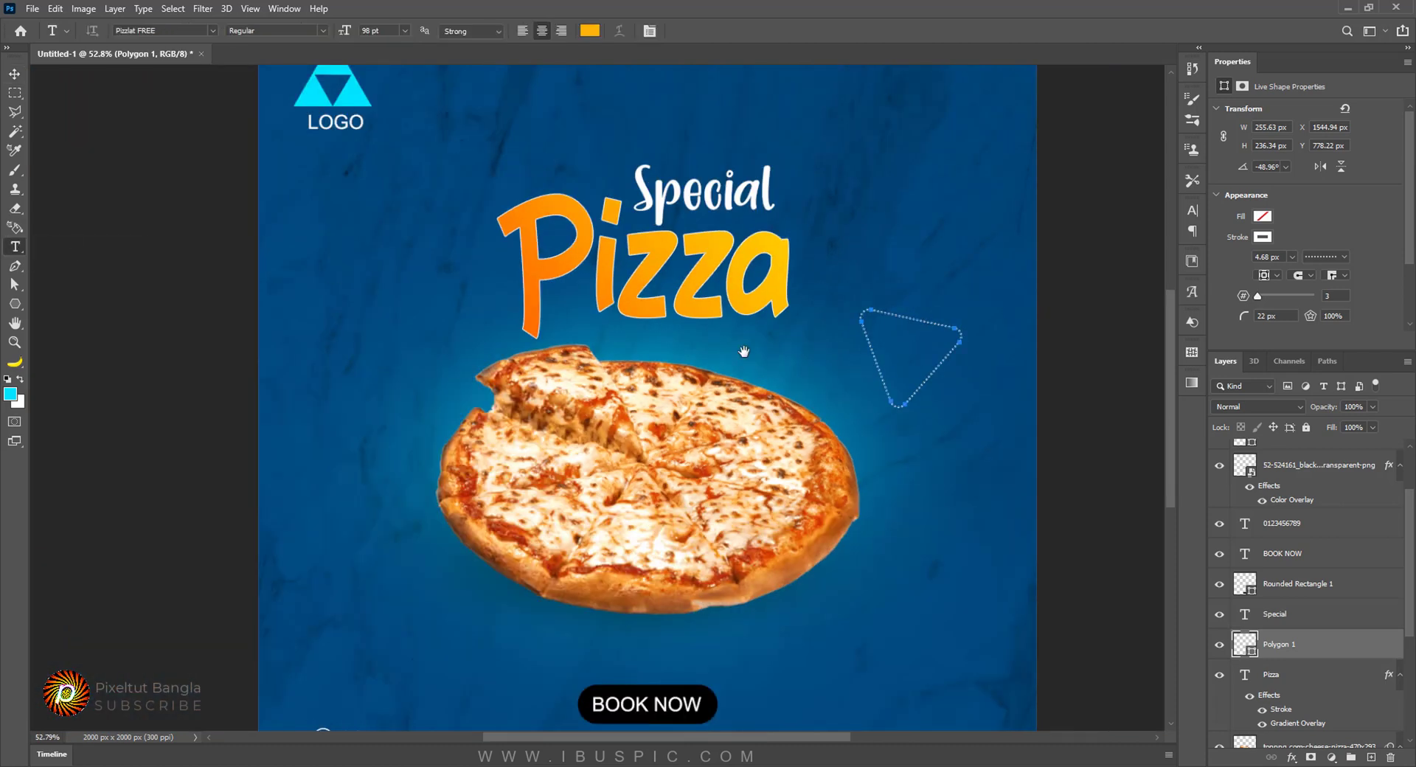
left_click_drag(744, 351, 470, 281)
left_click(454, 207)
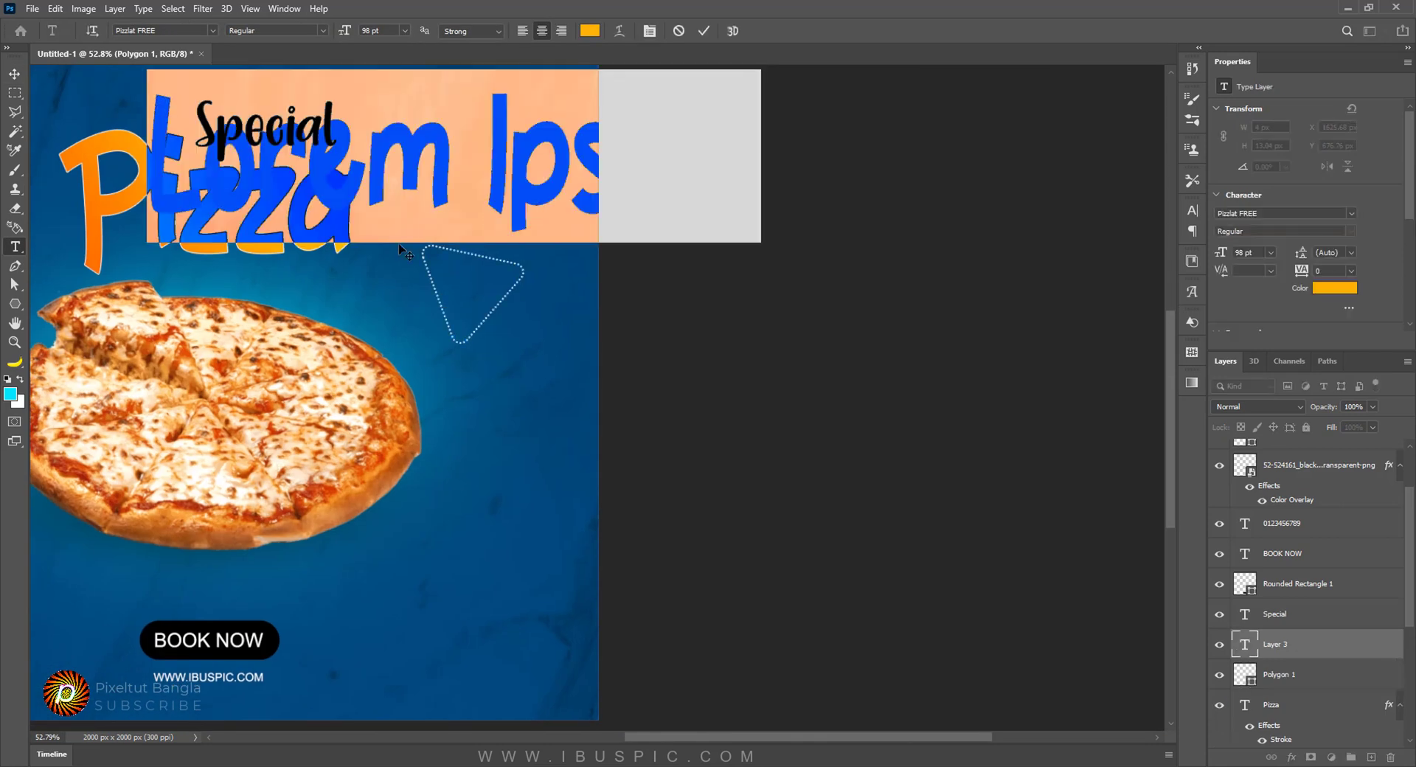
left_click(211, 29)
left_click(177, 71)
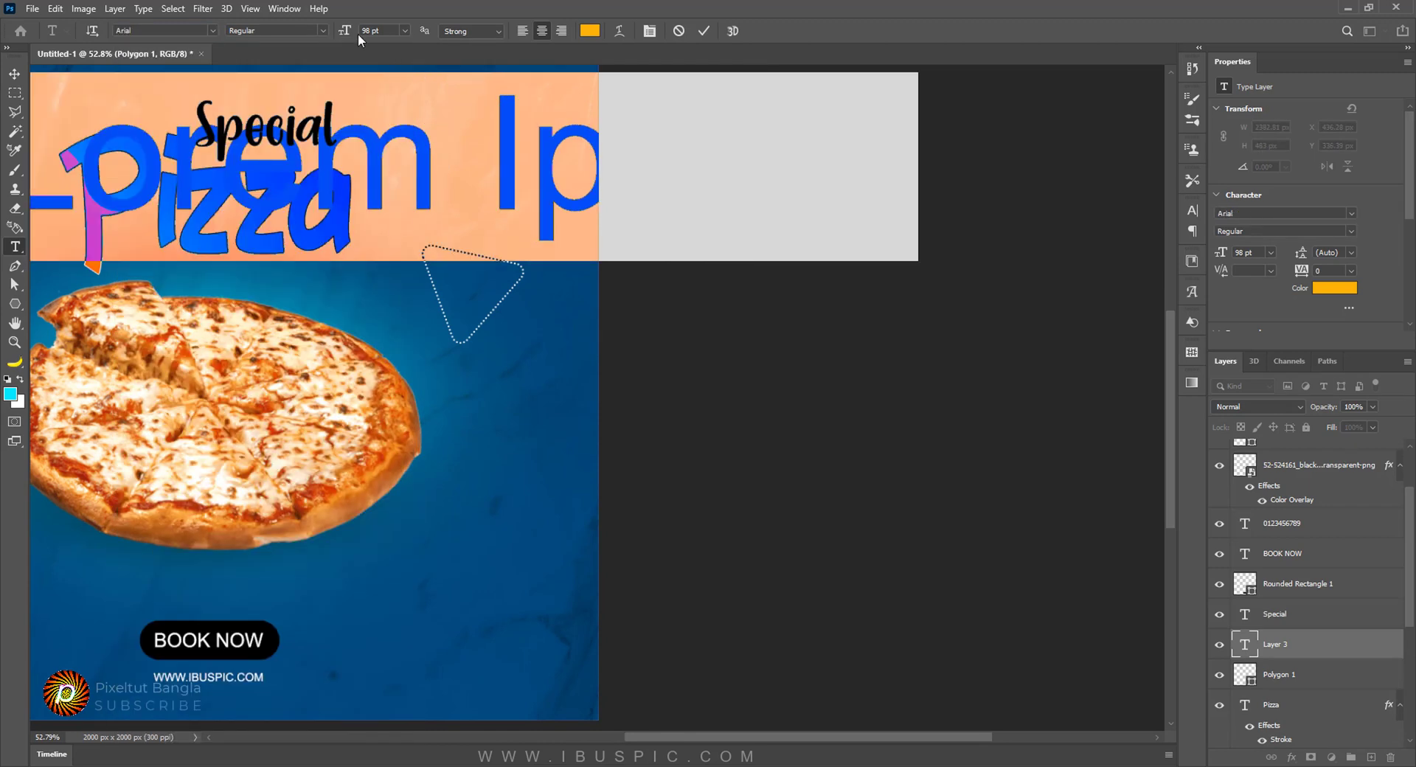
left_click_drag(347, 30, 270, 42)
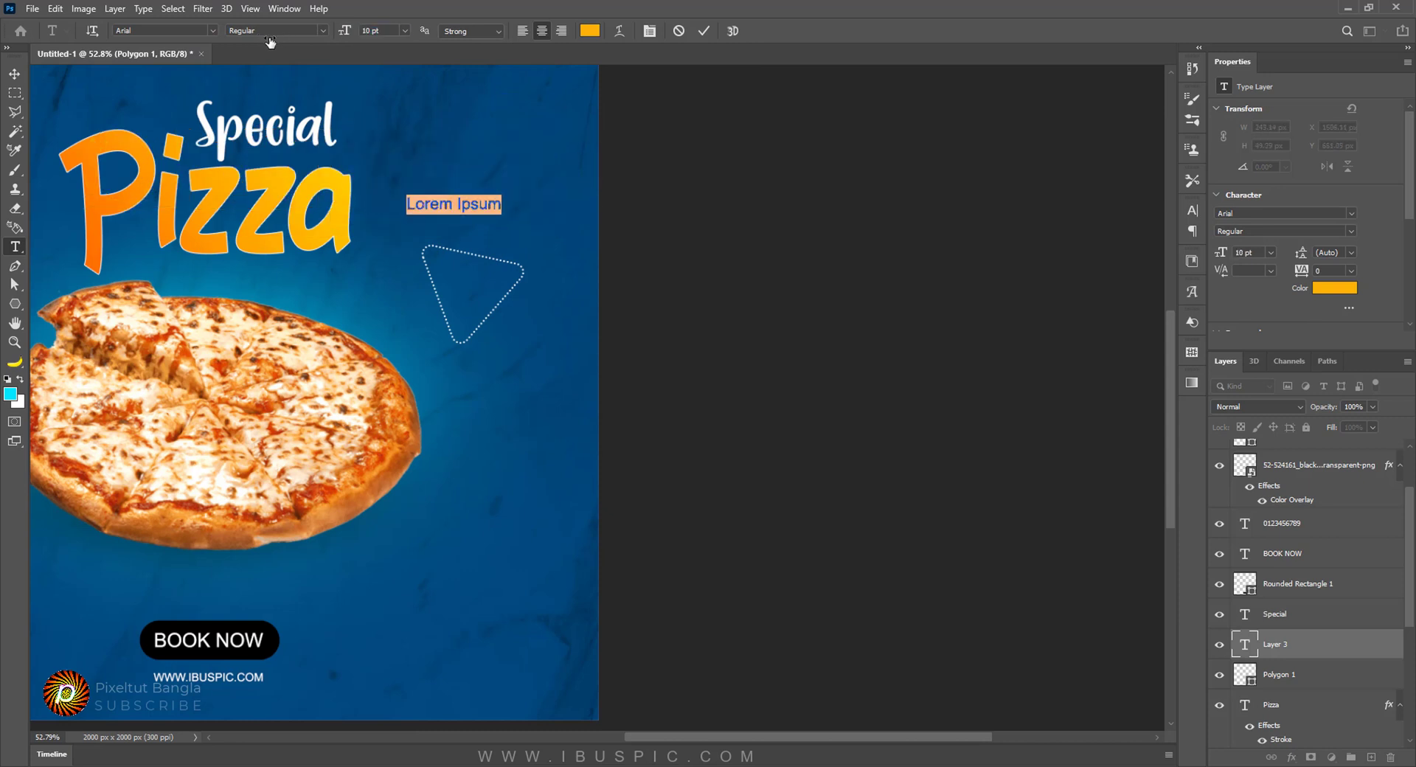
type("SEVE")
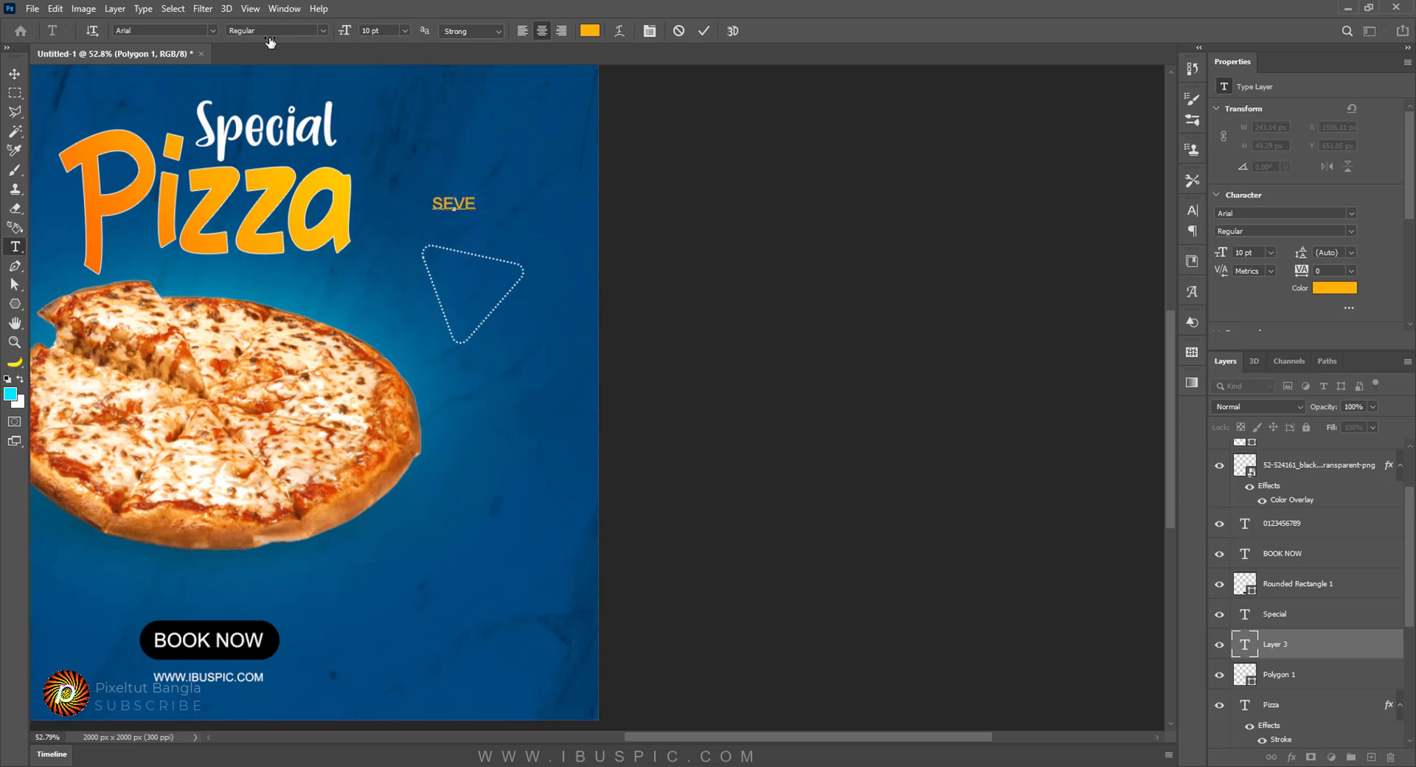
type("UP")
key("Delete")
type("A")
left_click(14, 73)
Step: Place the SAVE UP text inside the upper part of the dotted triangle and enlarge it to about 11.76 pt
scroll(514, 193, "up", 9)
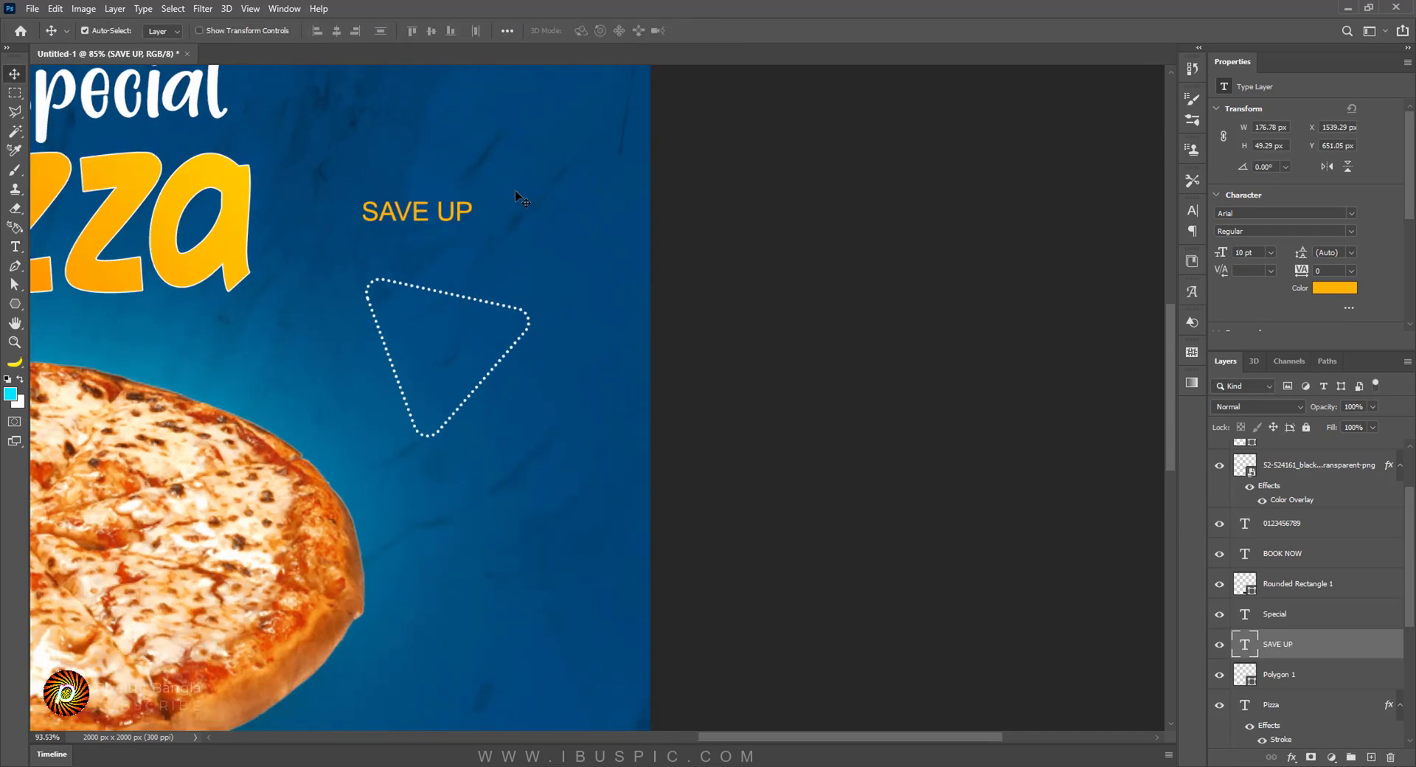
left_click_drag(407, 225, 436, 280)
left_click_drag(466, 370, 519, 375)
key("ctrl+t")
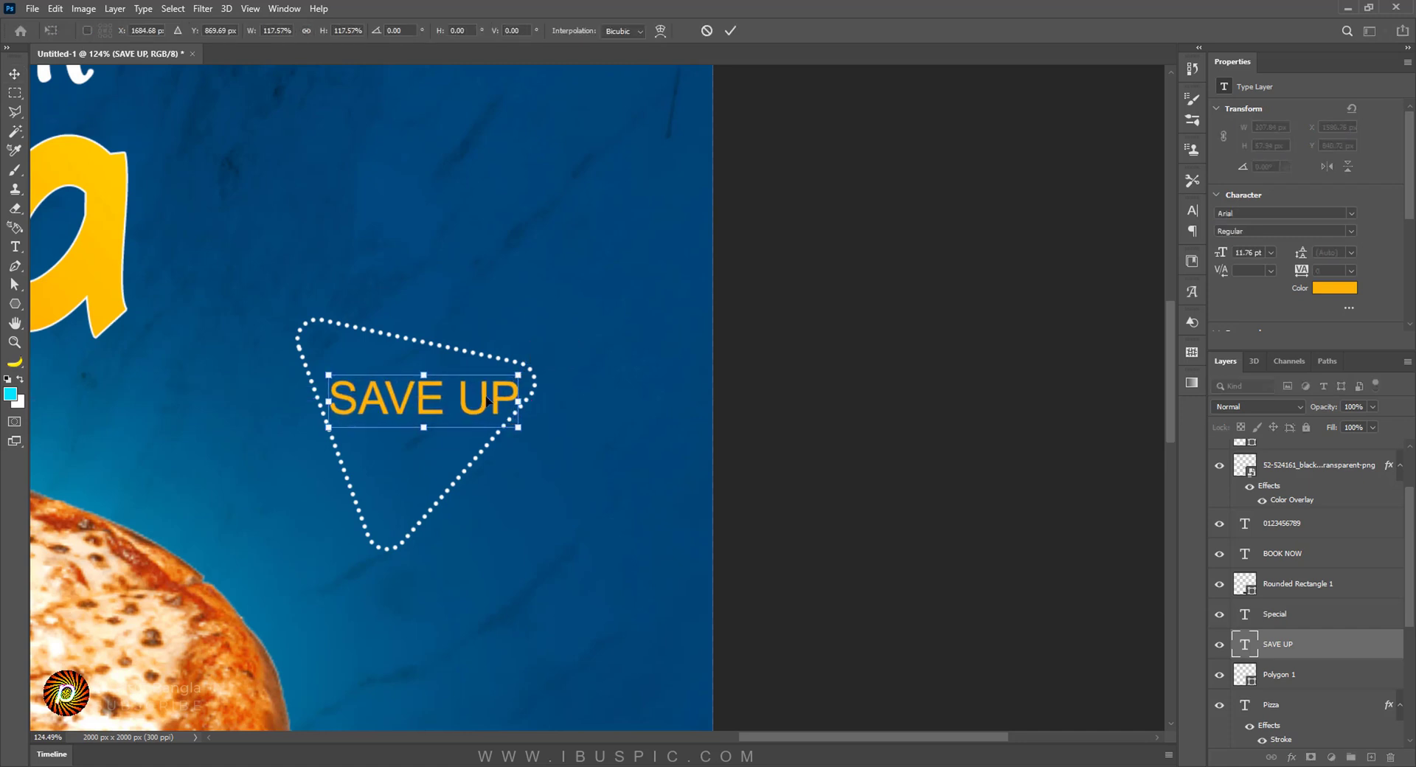
key("Up")
key("Up")
key("Up")
key("Up")
key("Up")
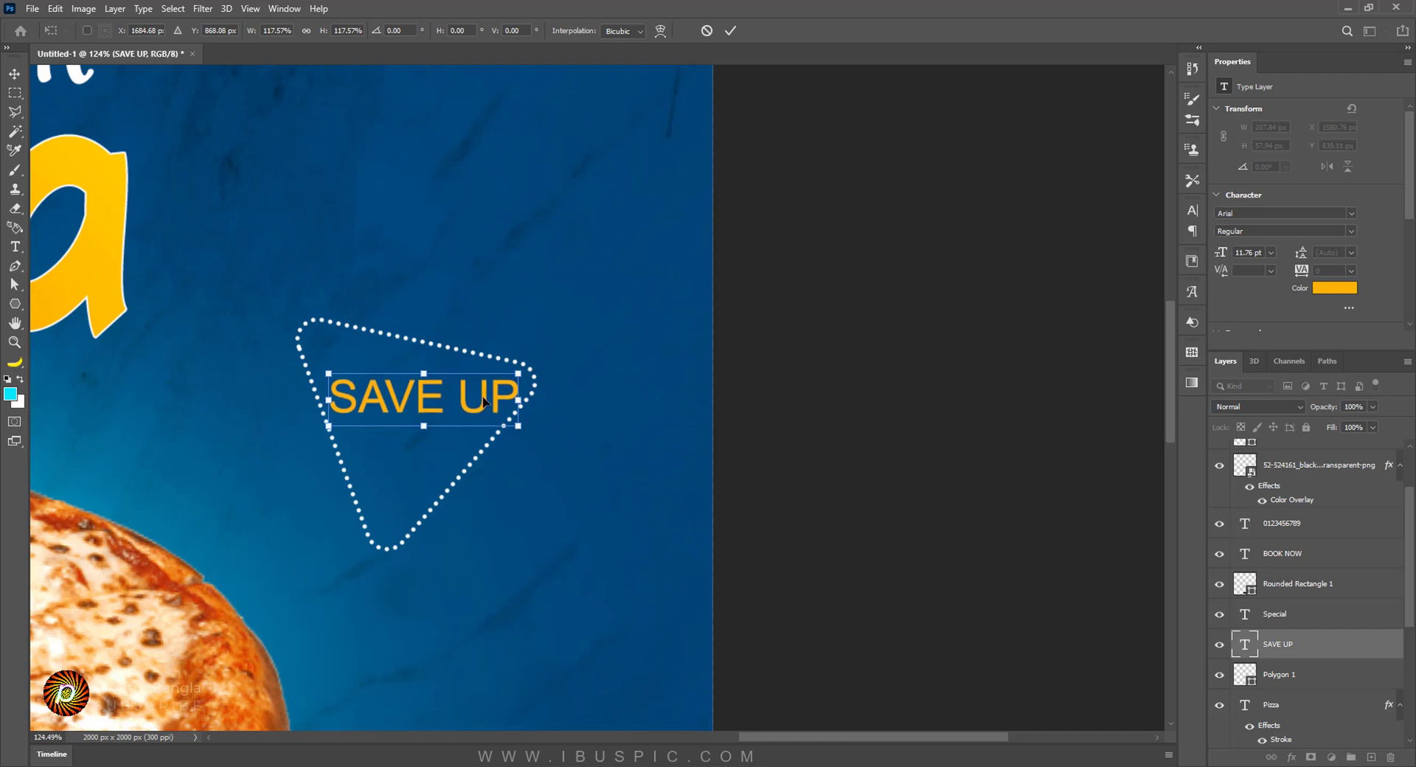
key("Return")
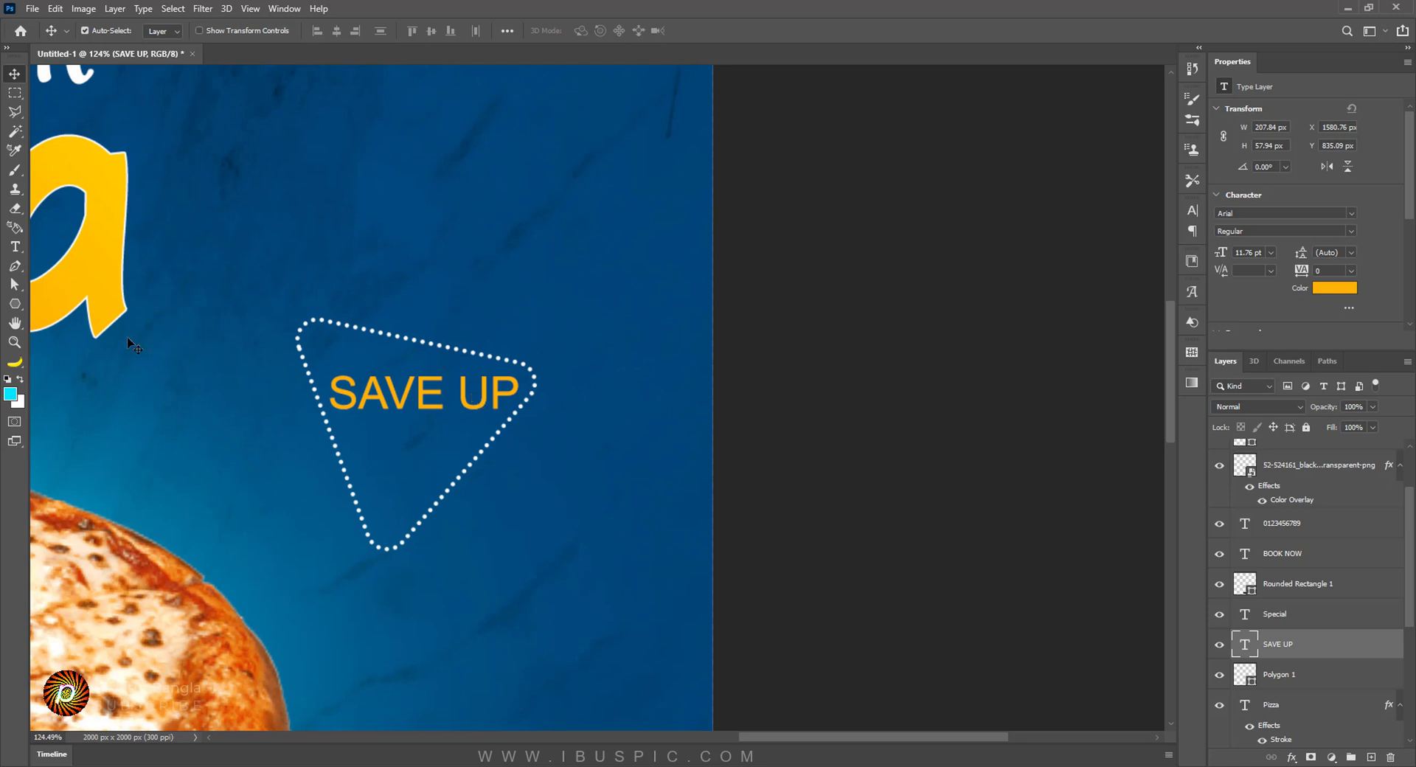
Step: Add the text 30% above the dotted triangle in Anton Regular at 10 pt
left_click(18, 249)
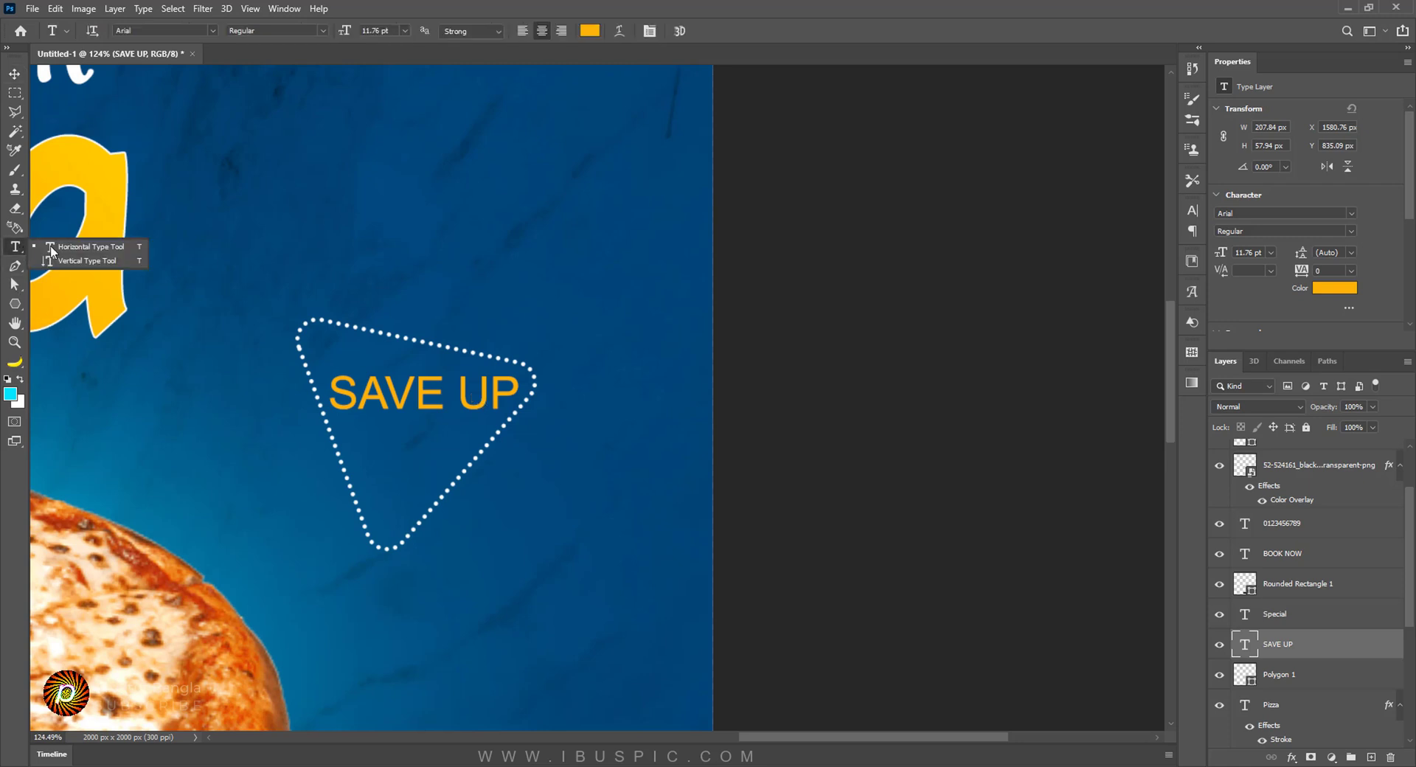
left_click(462, 220)
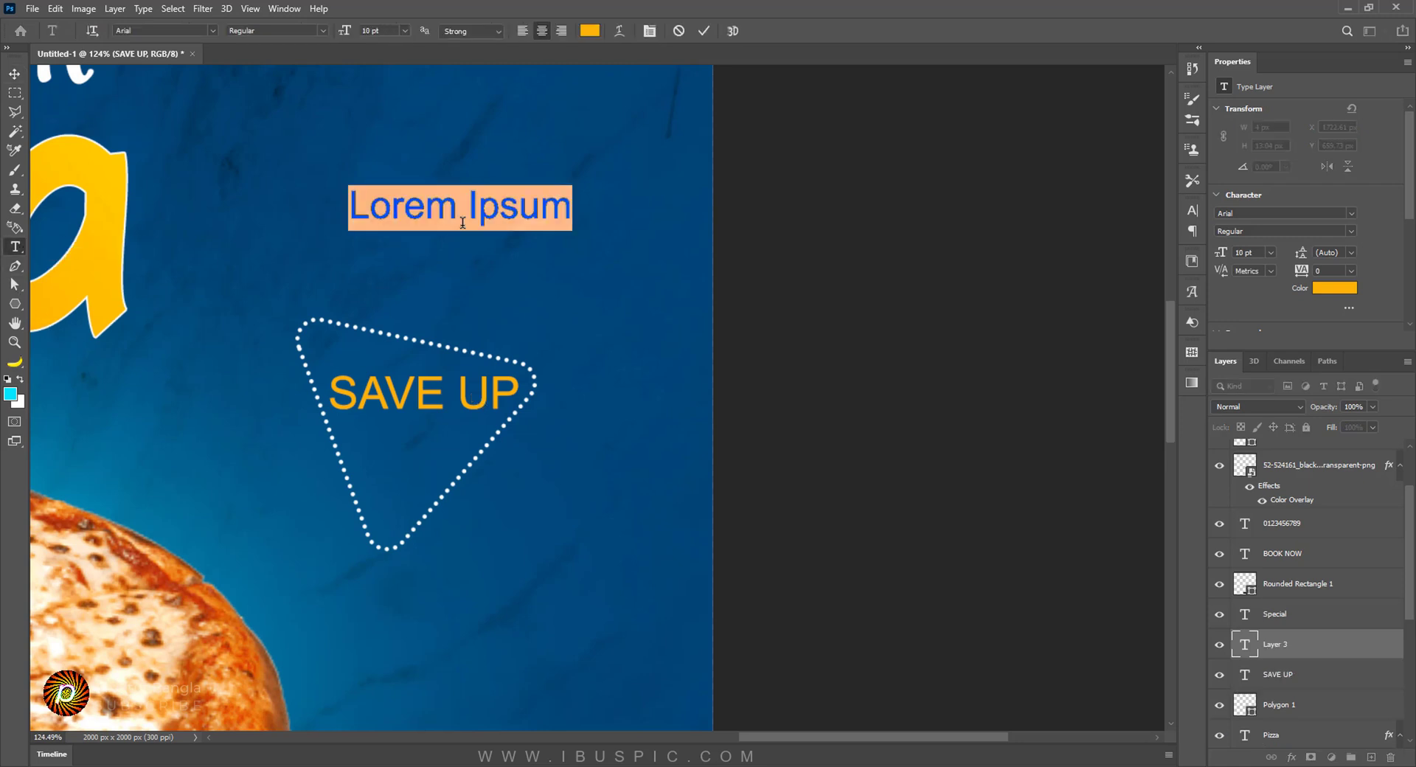
left_click(211, 31)
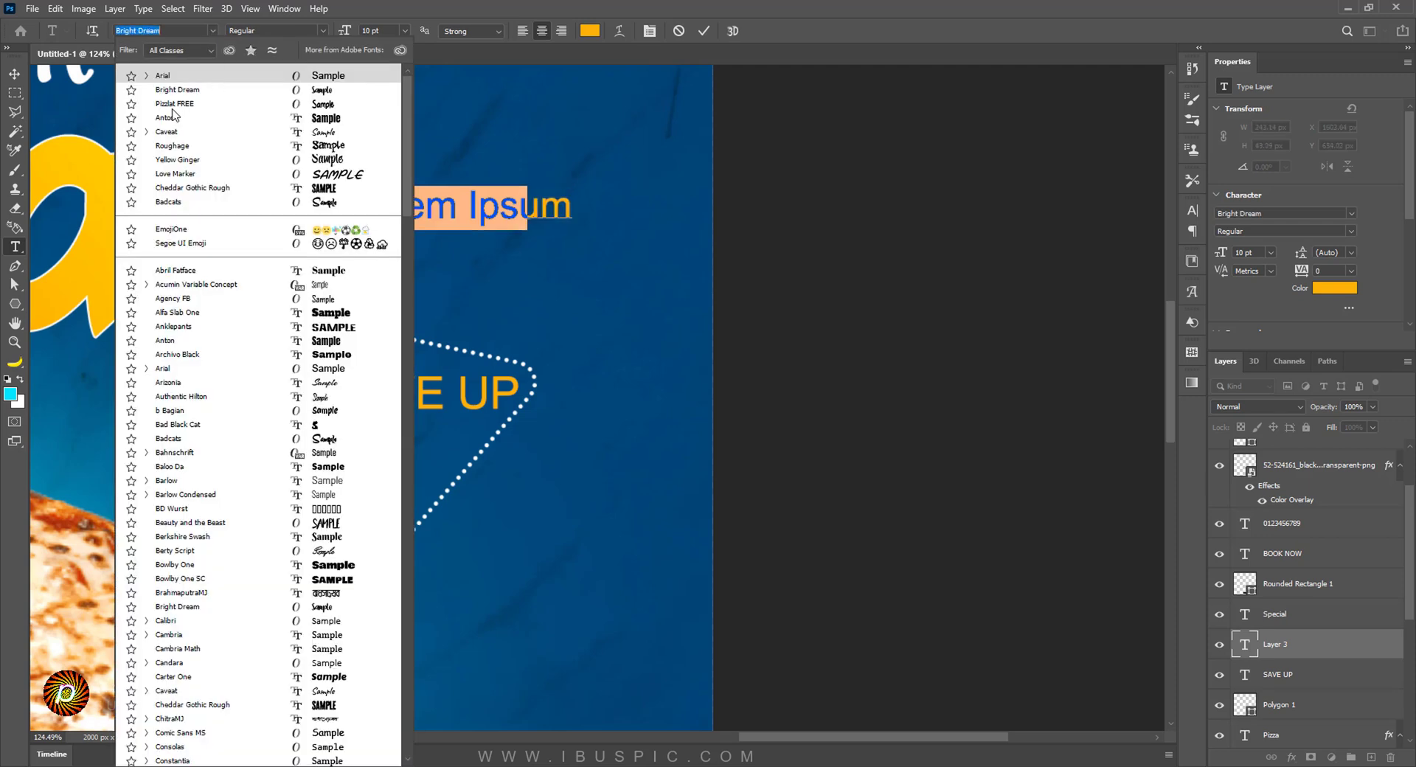
left_click(248, 119)
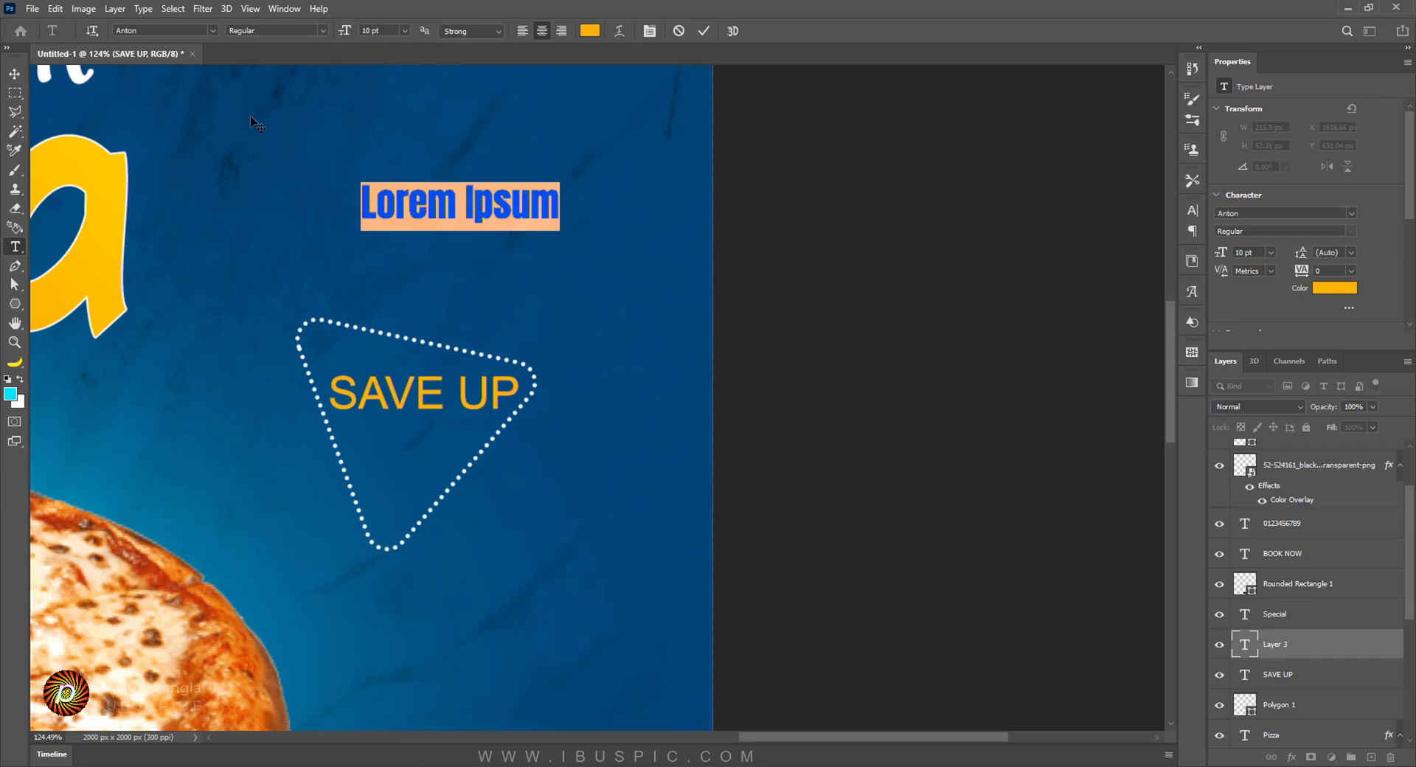
type("30")
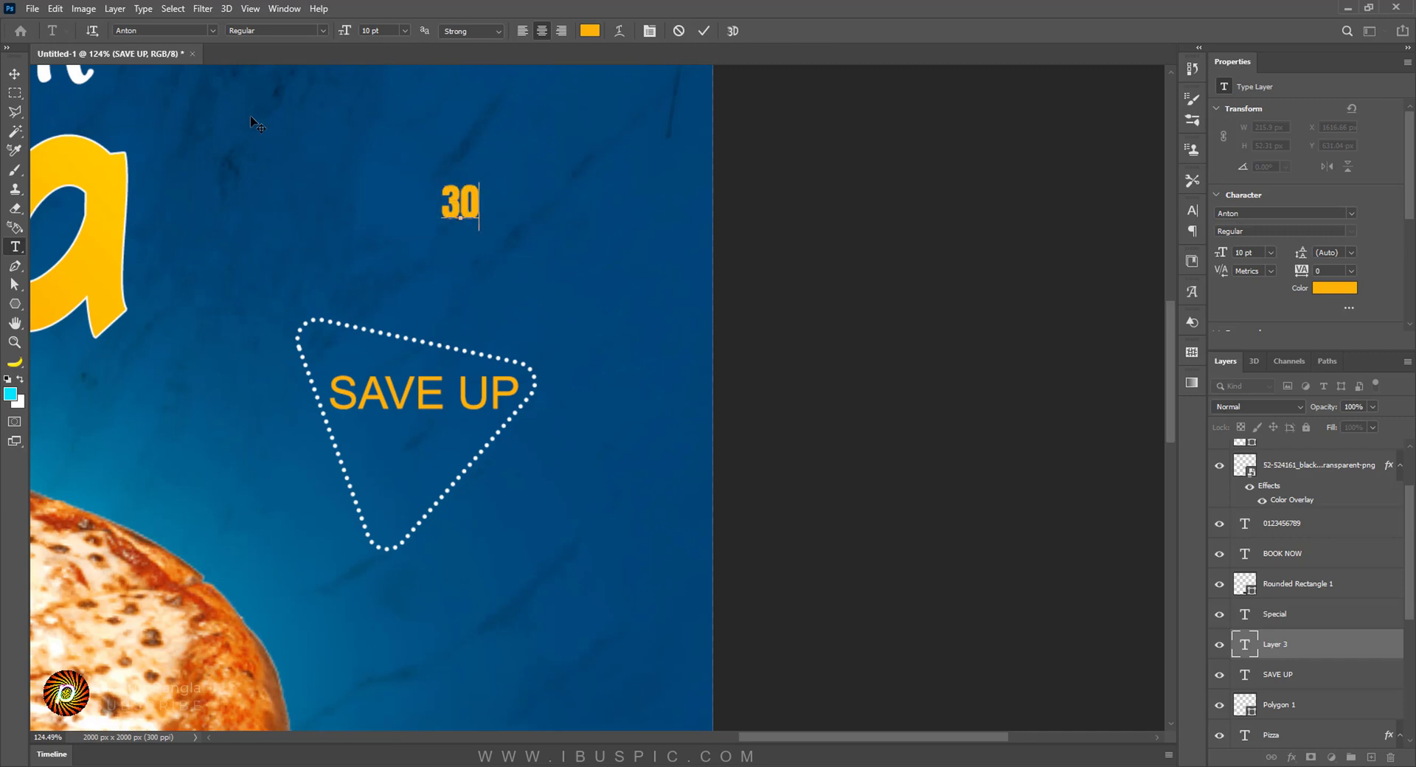
type("%")
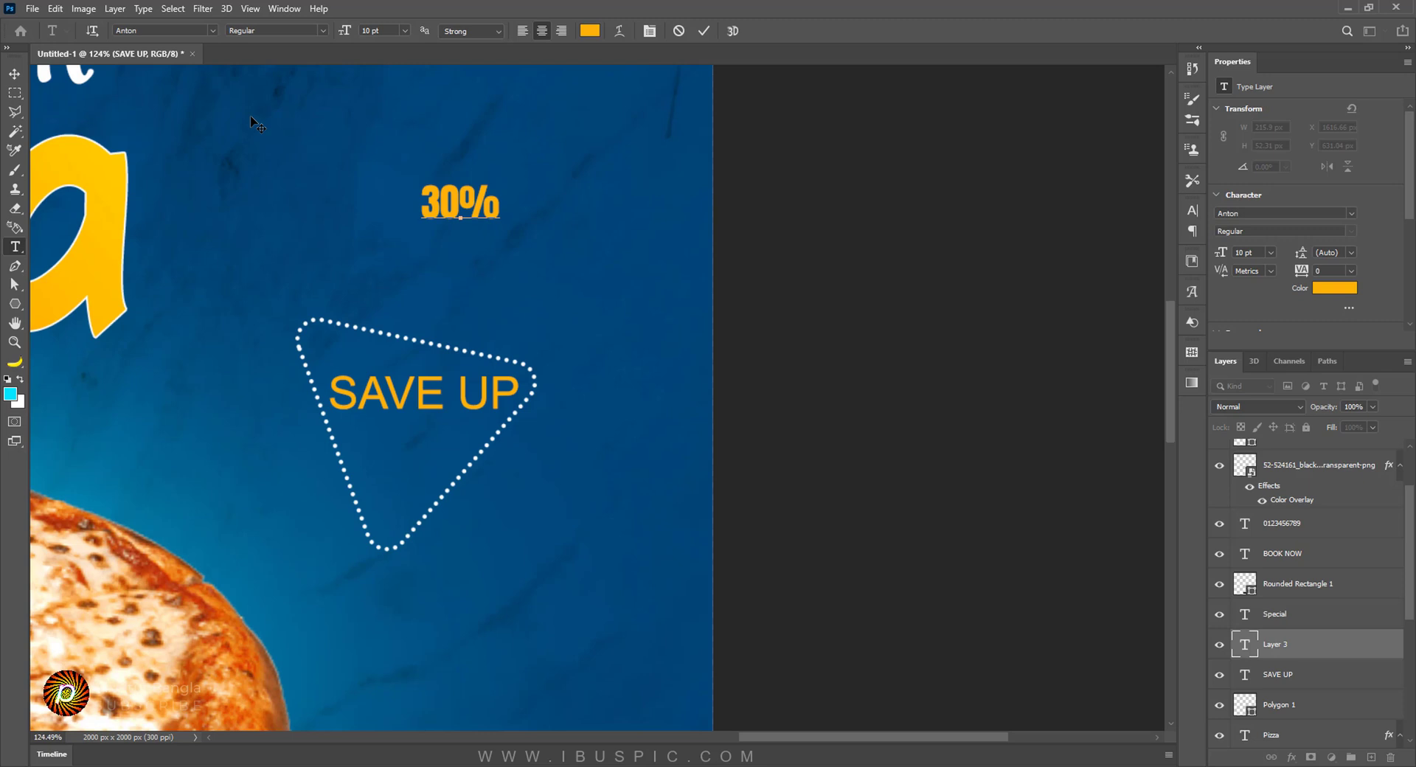
Step: Scale the 30% text to about 236% and place it directly beneath SAVE UP, matching that line's width
left_click(14, 73)
left_click_drag(416, 290, 416, 289)
key("ctrl+t")
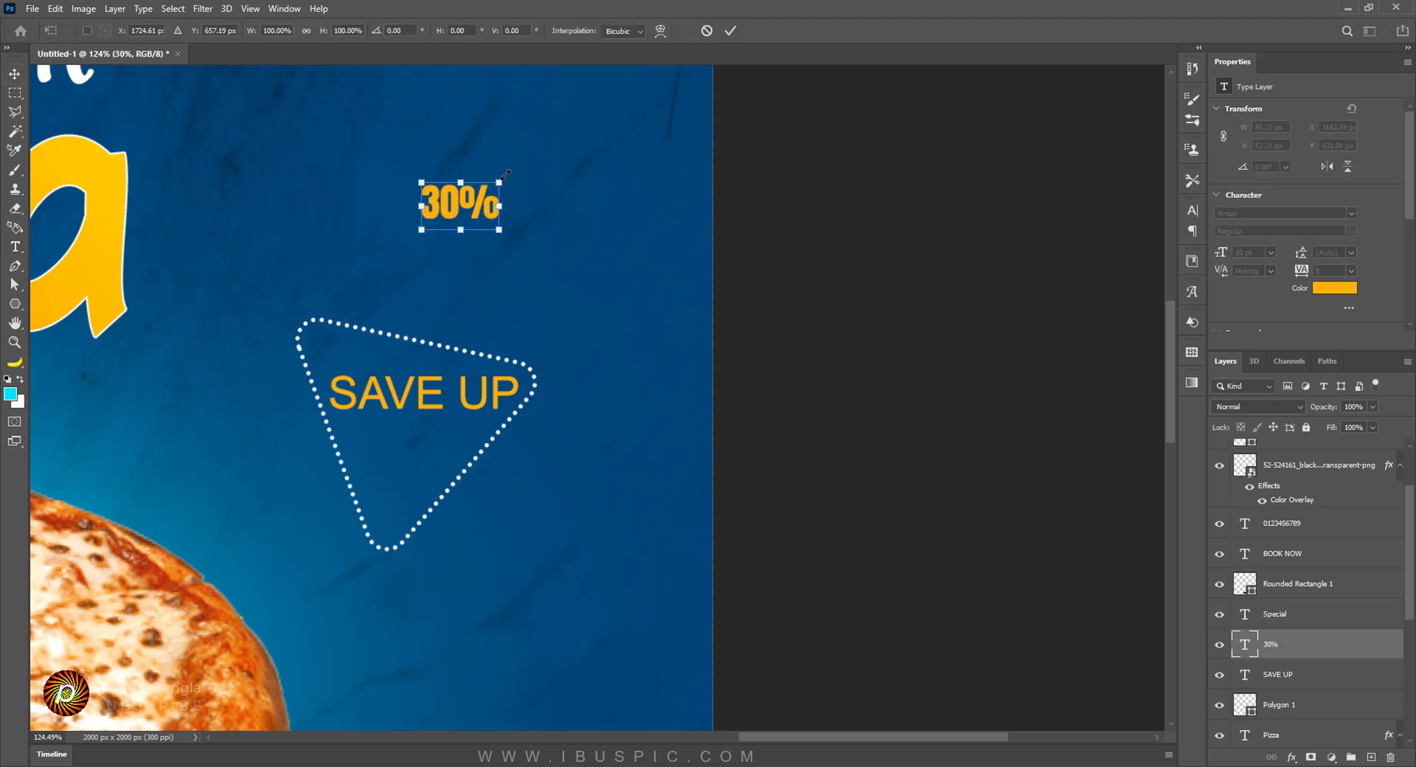
left_click_drag(498, 185, 538, 392)
left_click_drag(479, 466, 493, 466)
key("Return")
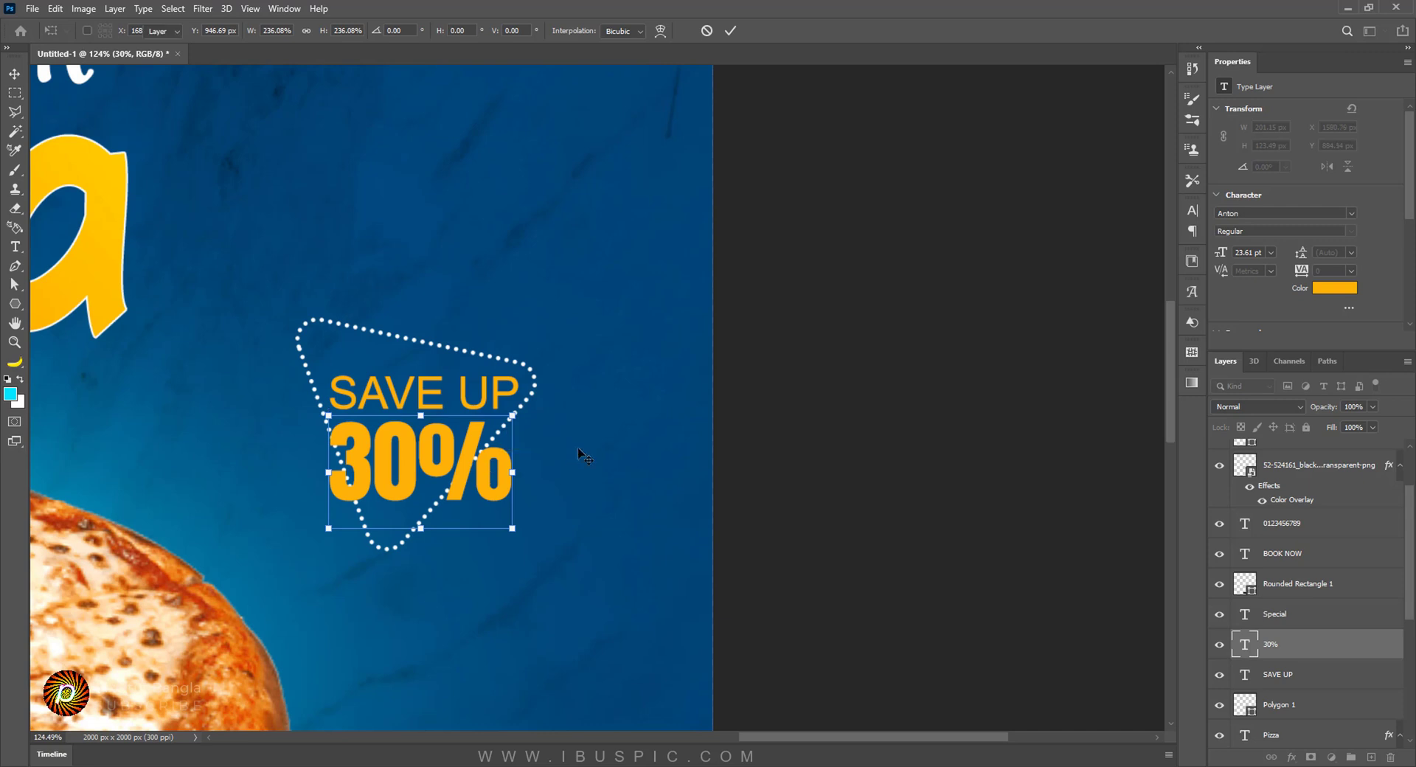
Step: Rotate the dotted triangle to about -54° and reposition it around the SAVE UP 30% text, at about X 1541 px and Y 807 px
left_click(536, 381)
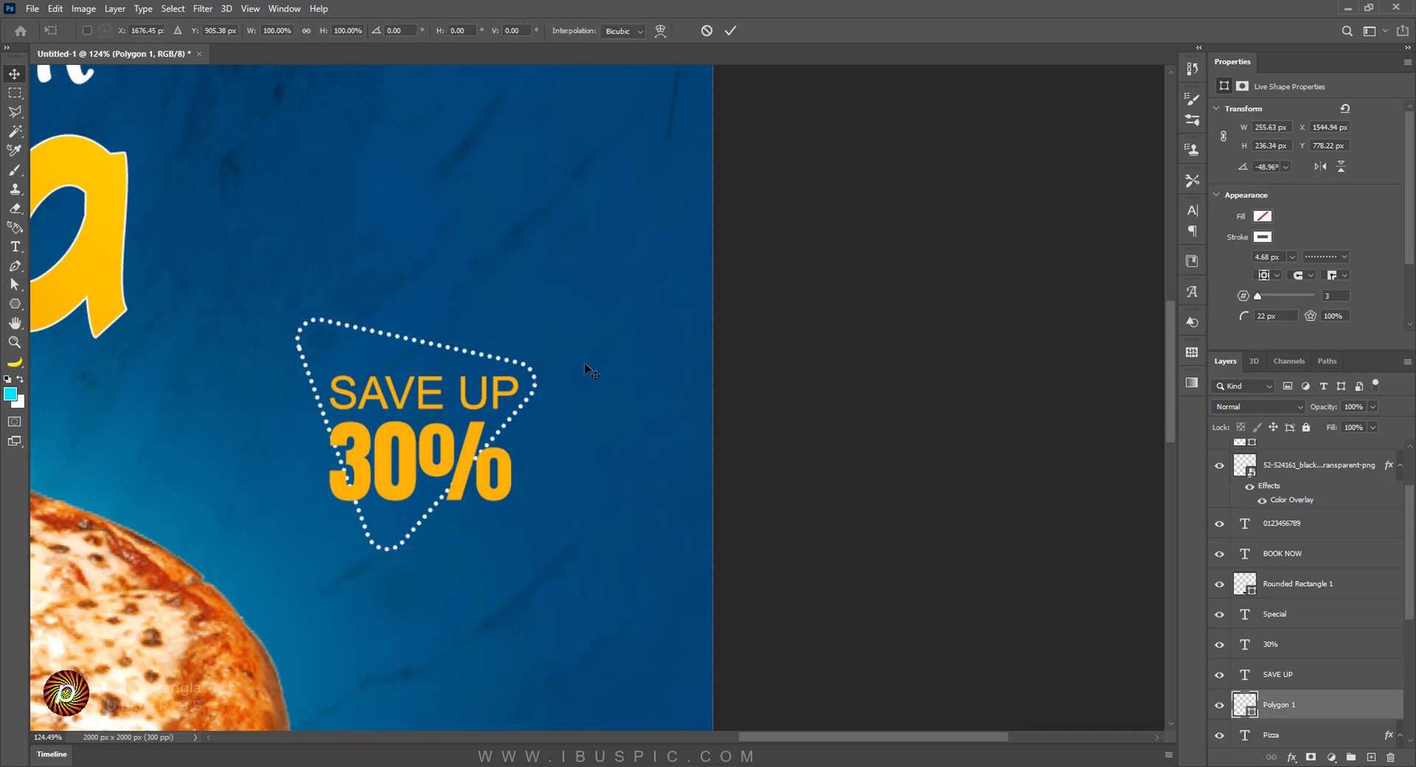
key("ctrl+t")
left_click_drag(546, 325, 455, 380)
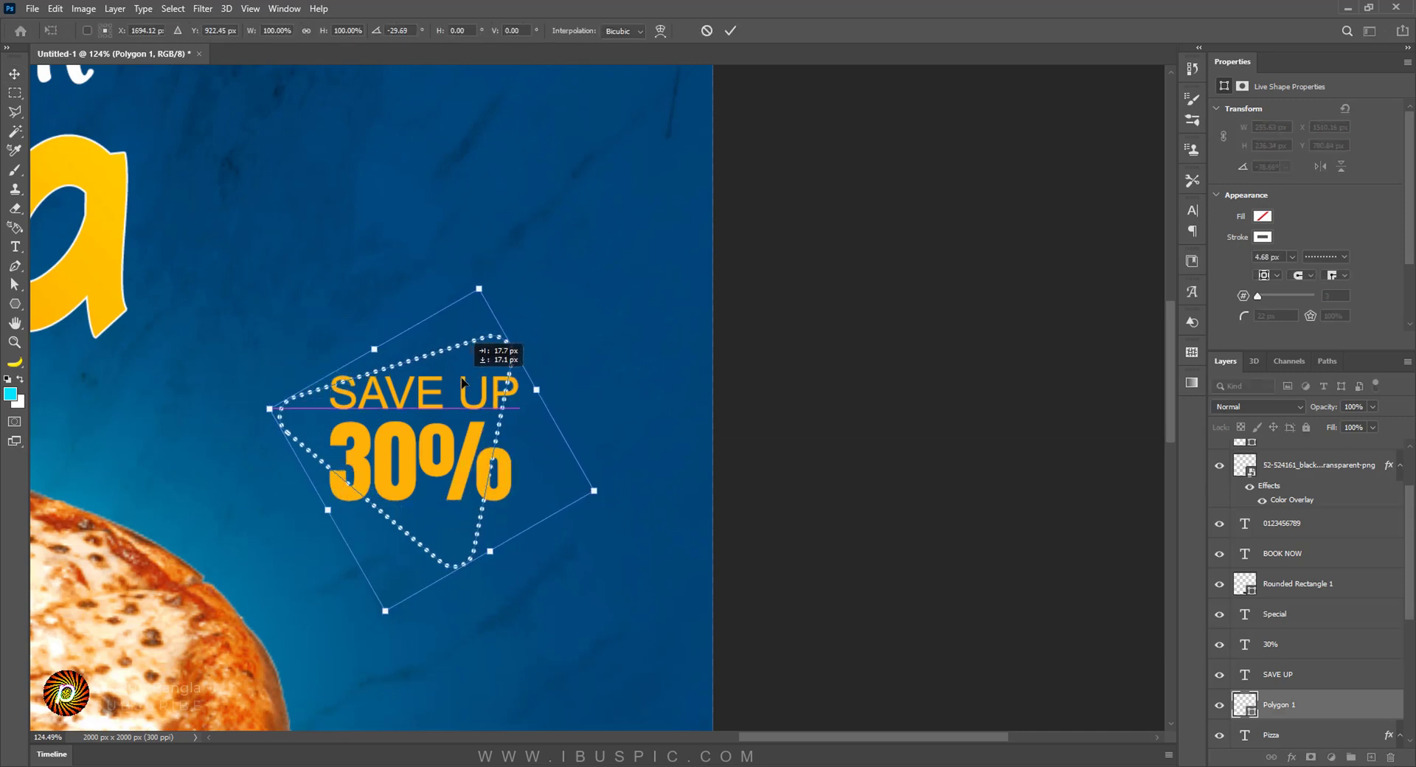
left_click_drag(509, 333, 552, 382)
left_click_drag(486, 435, 476, 435)
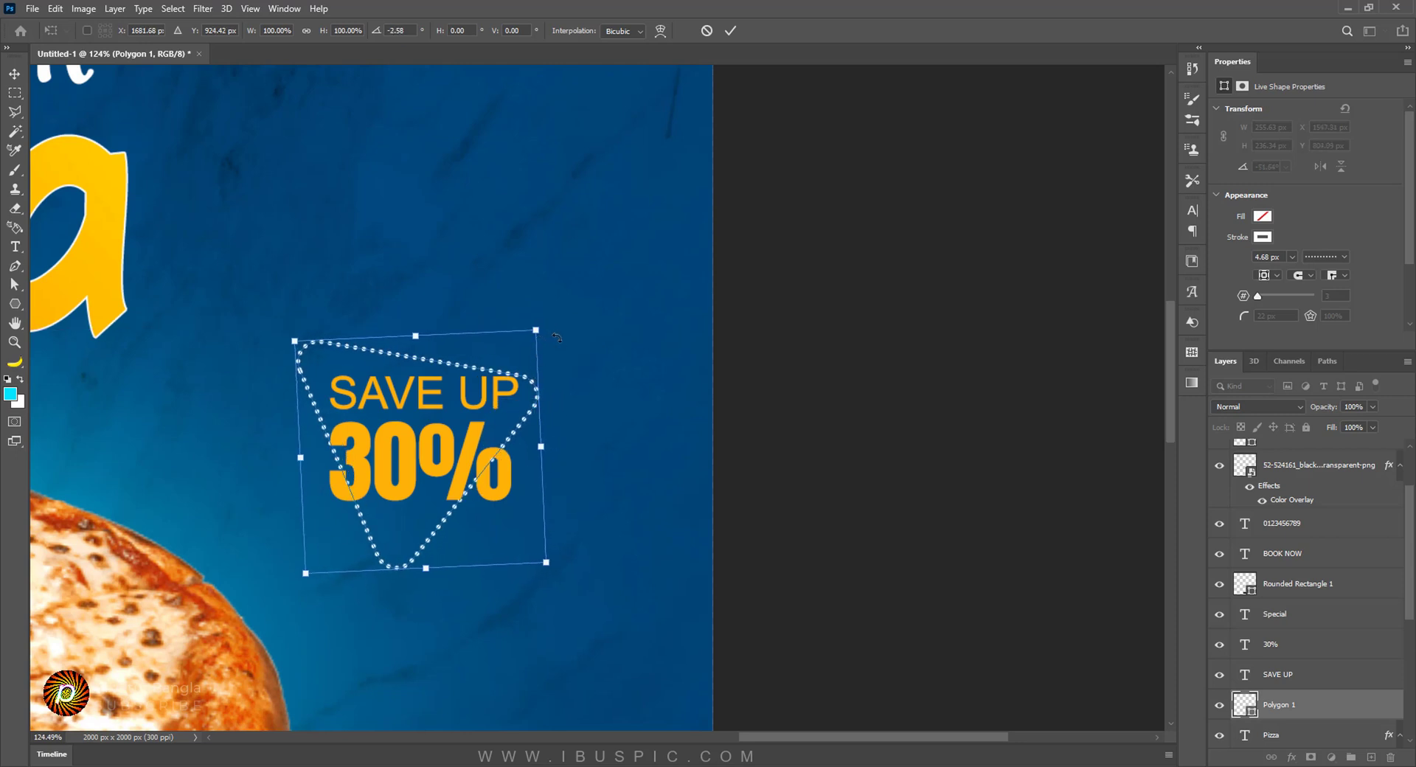
left_click_drag(557, 330, 555, 328)
key("Return")
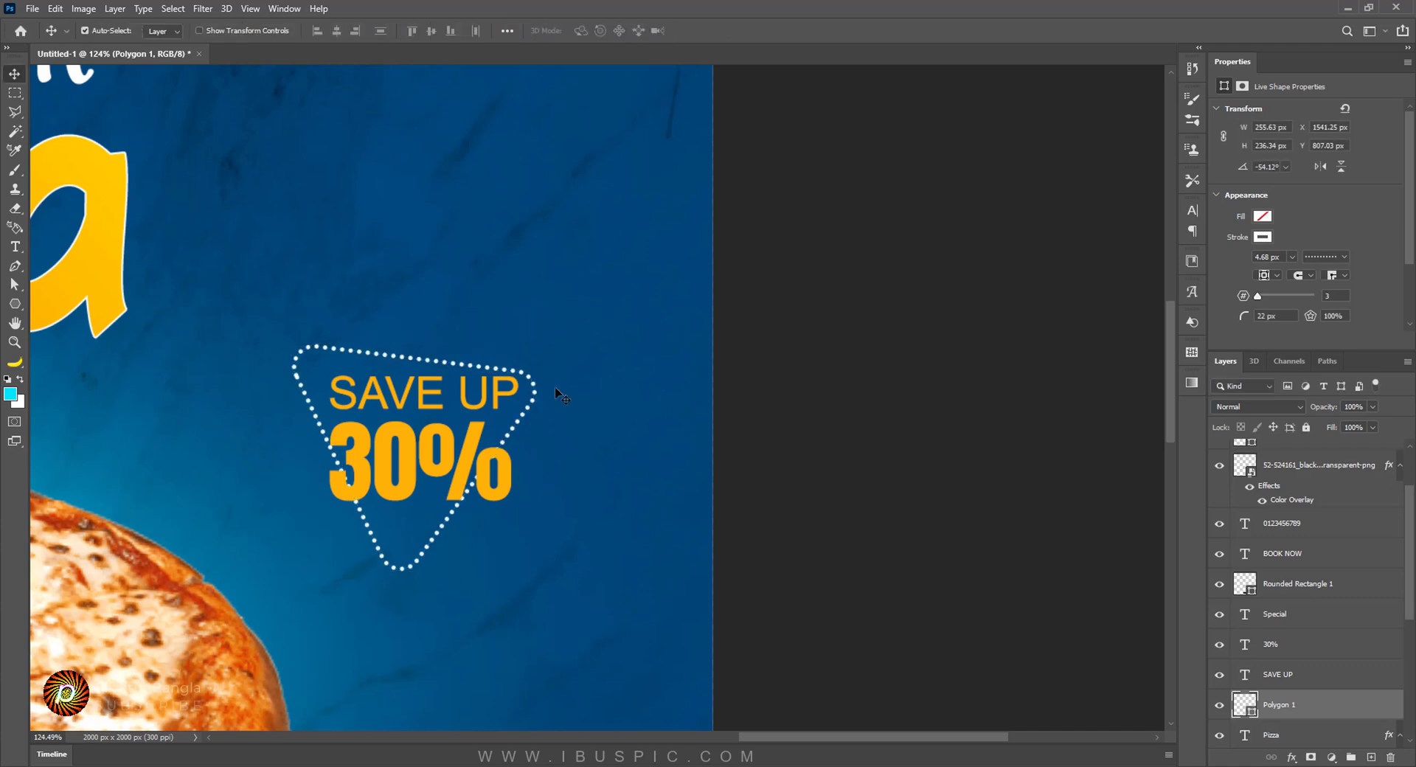
key("ctrl+0")
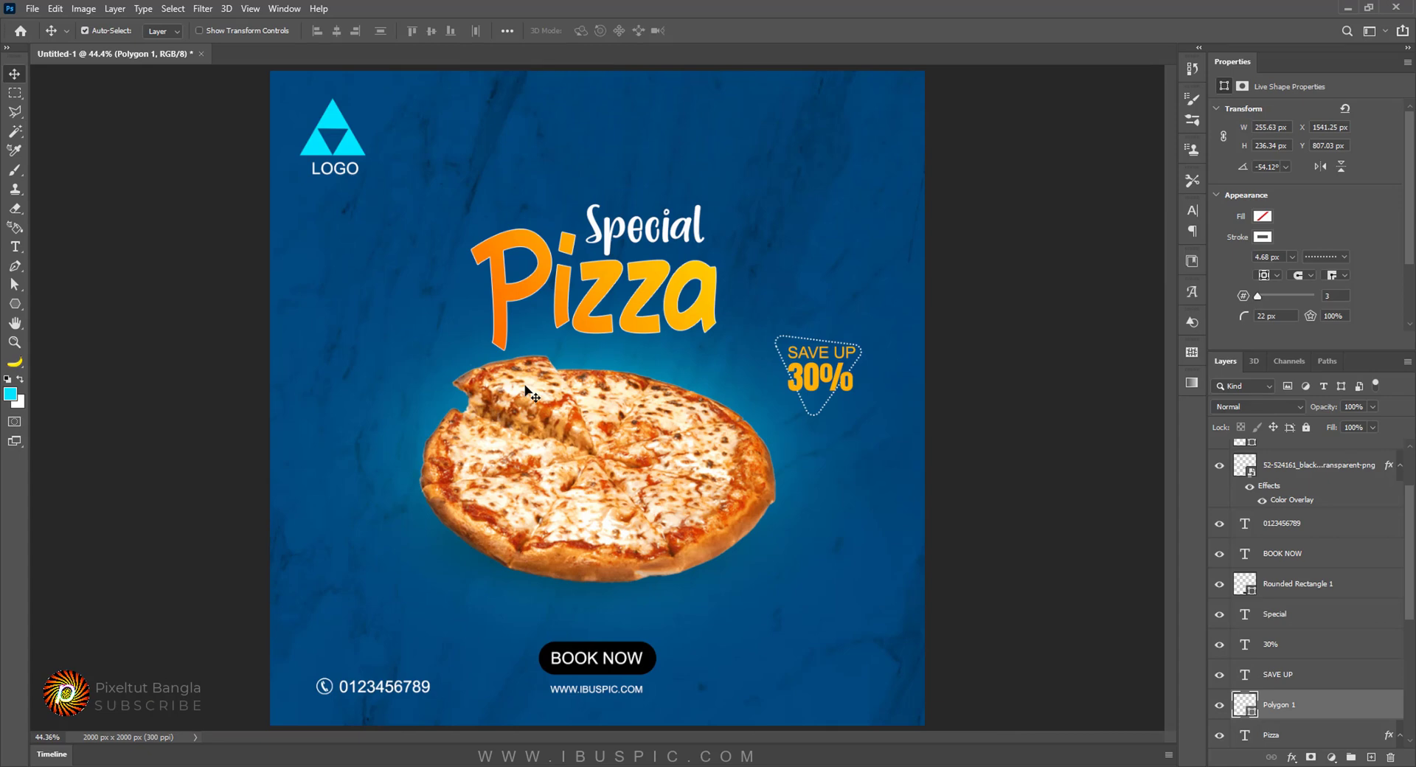
Step: Shift the dotted triangle, 30% and SAVE UP down and closer to the pizza, placing the triangle at about X 1509 px, Y 851 px
scroll(525, 387, "up", 5)
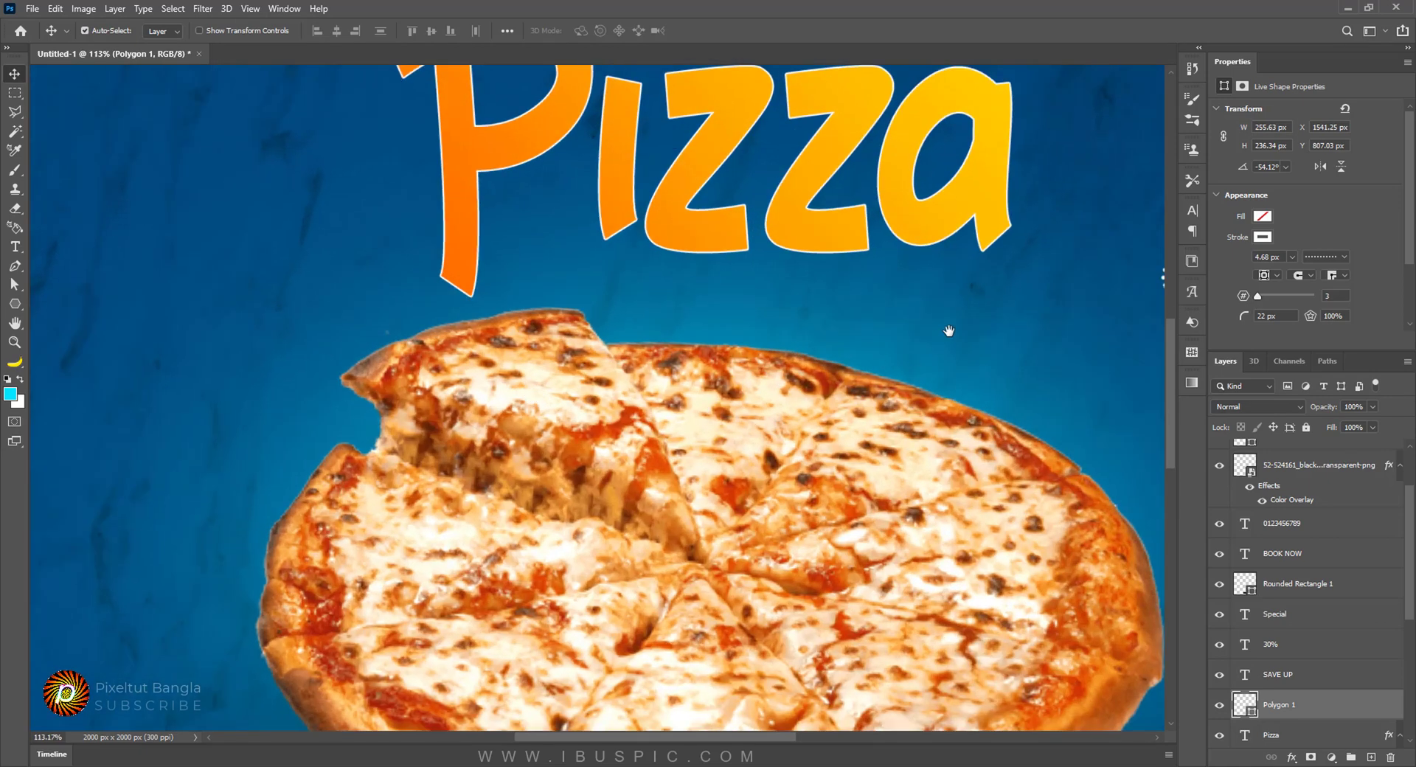
left_click_drag(947, 331, 475, 332)
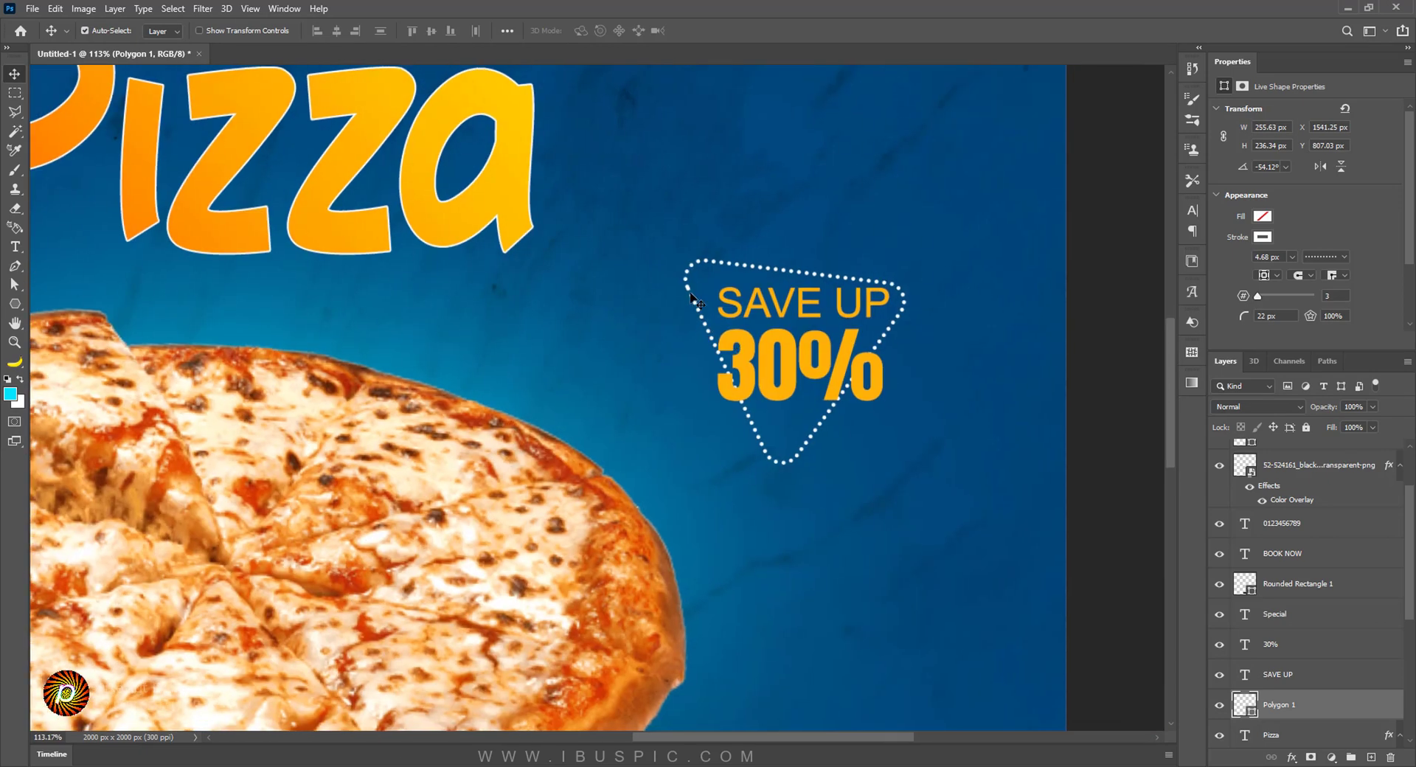
left_click_drag(684, 309, 658, 345)
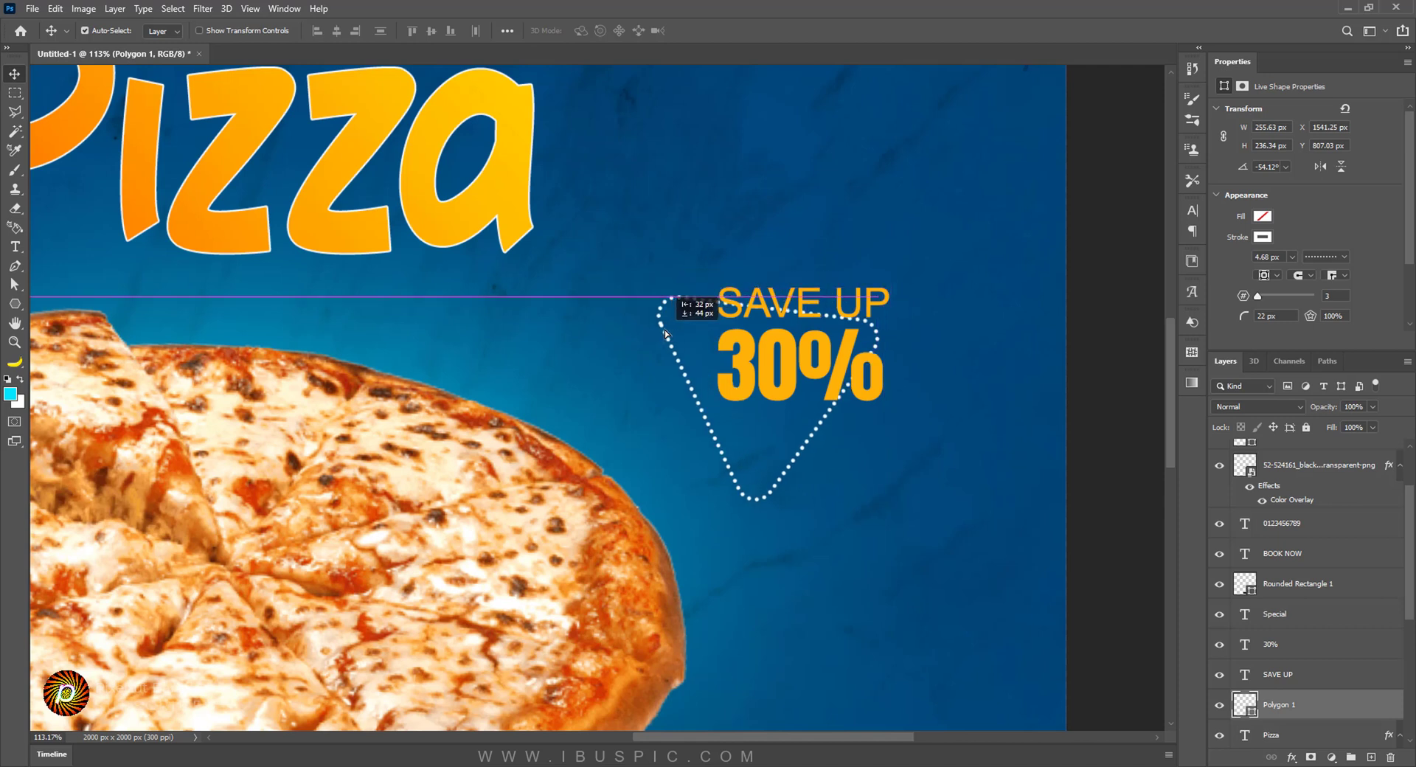
left_click_drag(739, 378, 708, 431)
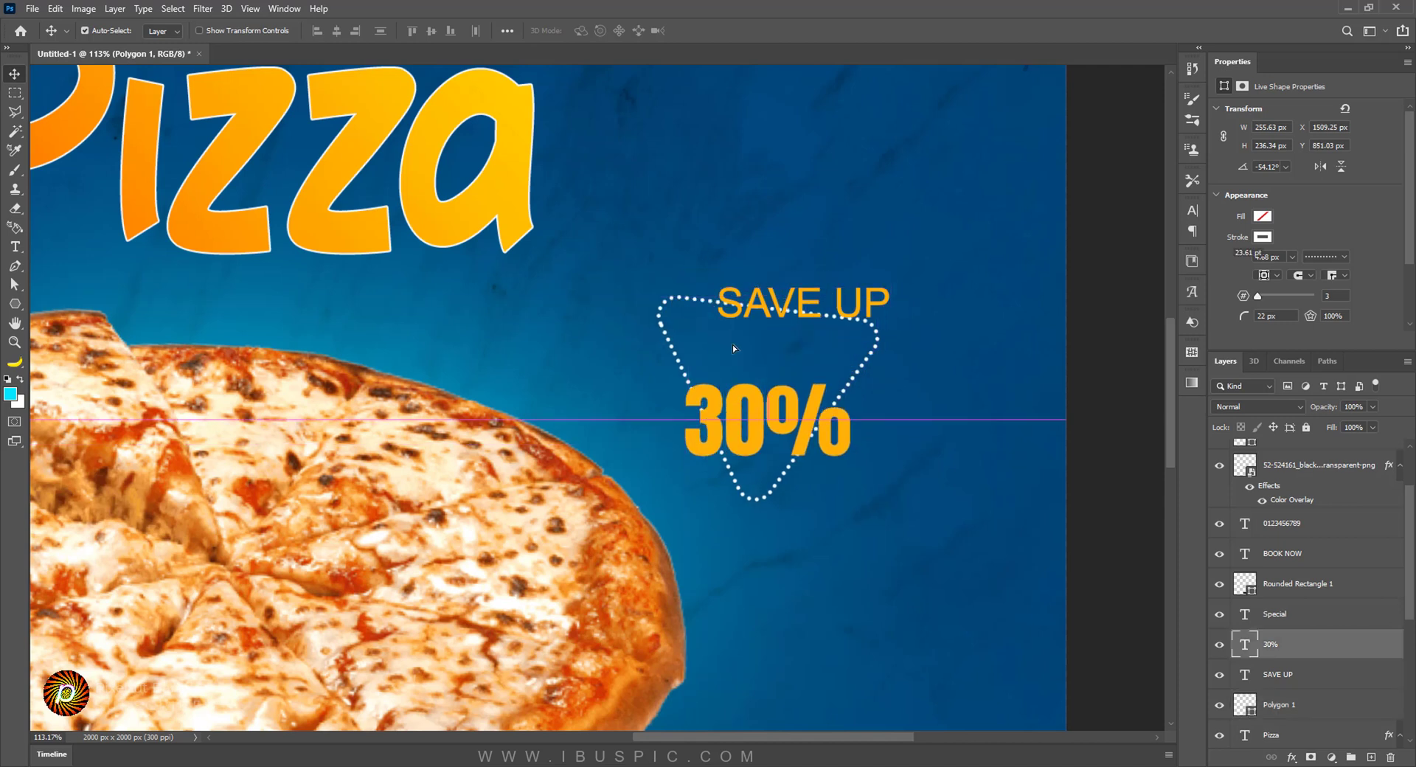
left_click_drag(728, 352, 718, 360)
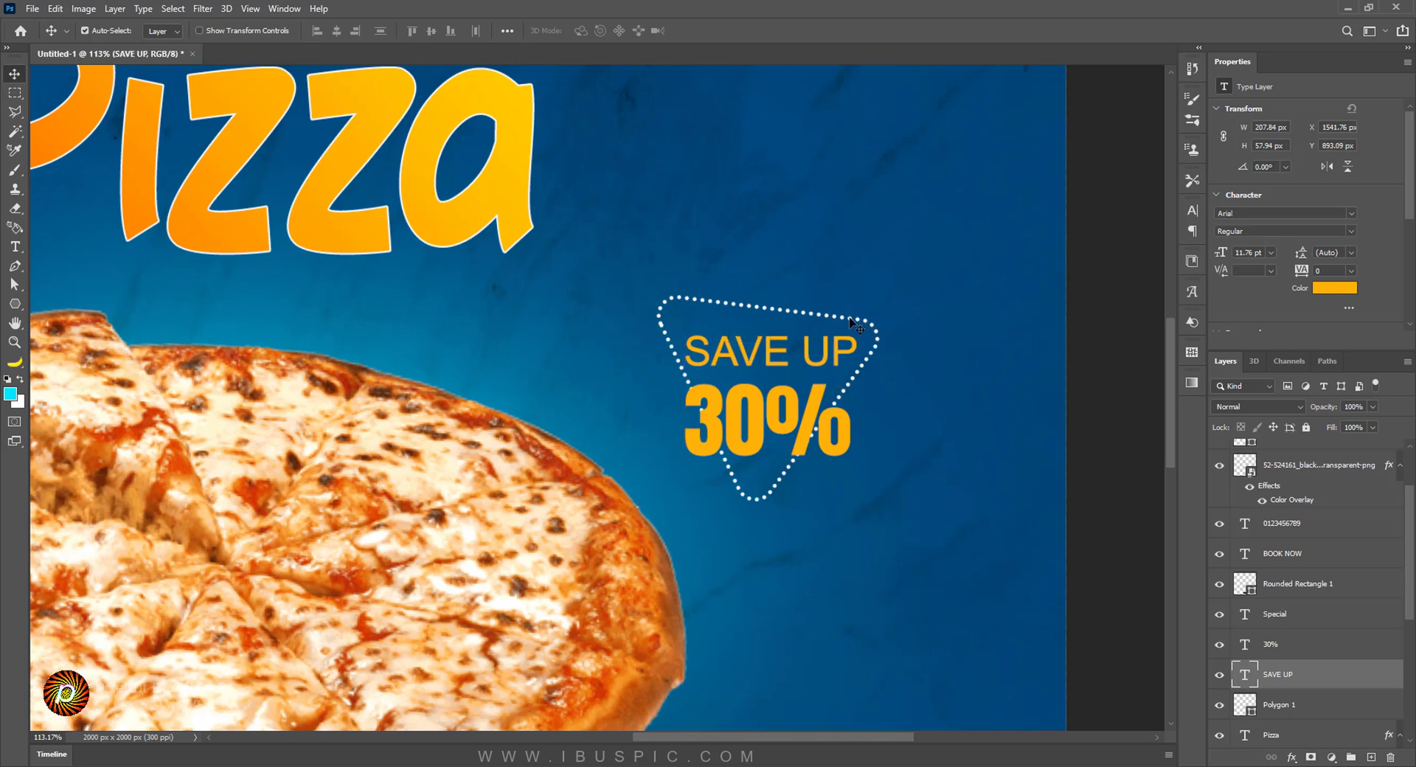
Step: Rotate the dotted triangle to about -47.7° and position it at about X 1521 px and Y 840 px
left_click(852, 324)
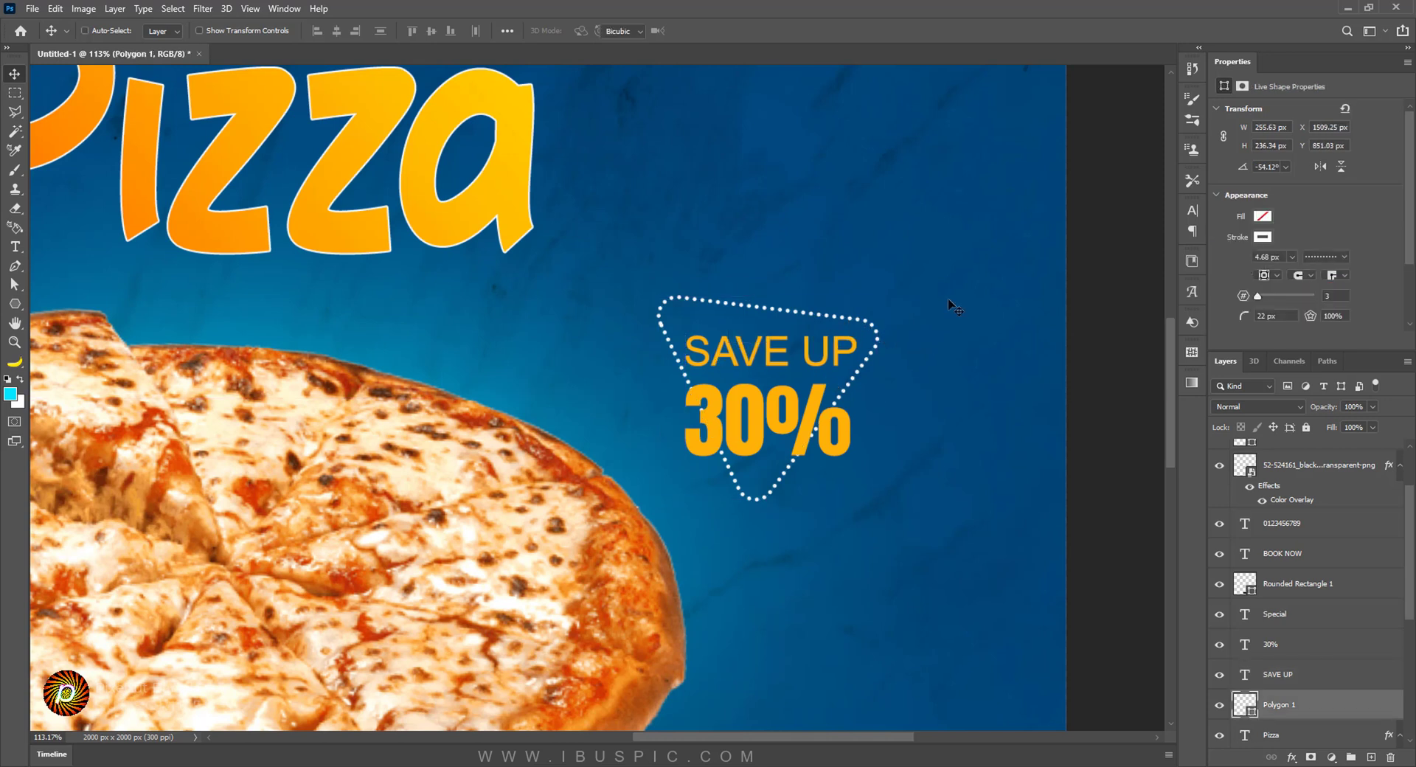
key("ctrl+t")
left_click_drag(949, 306, 933, 310)
key("Return")
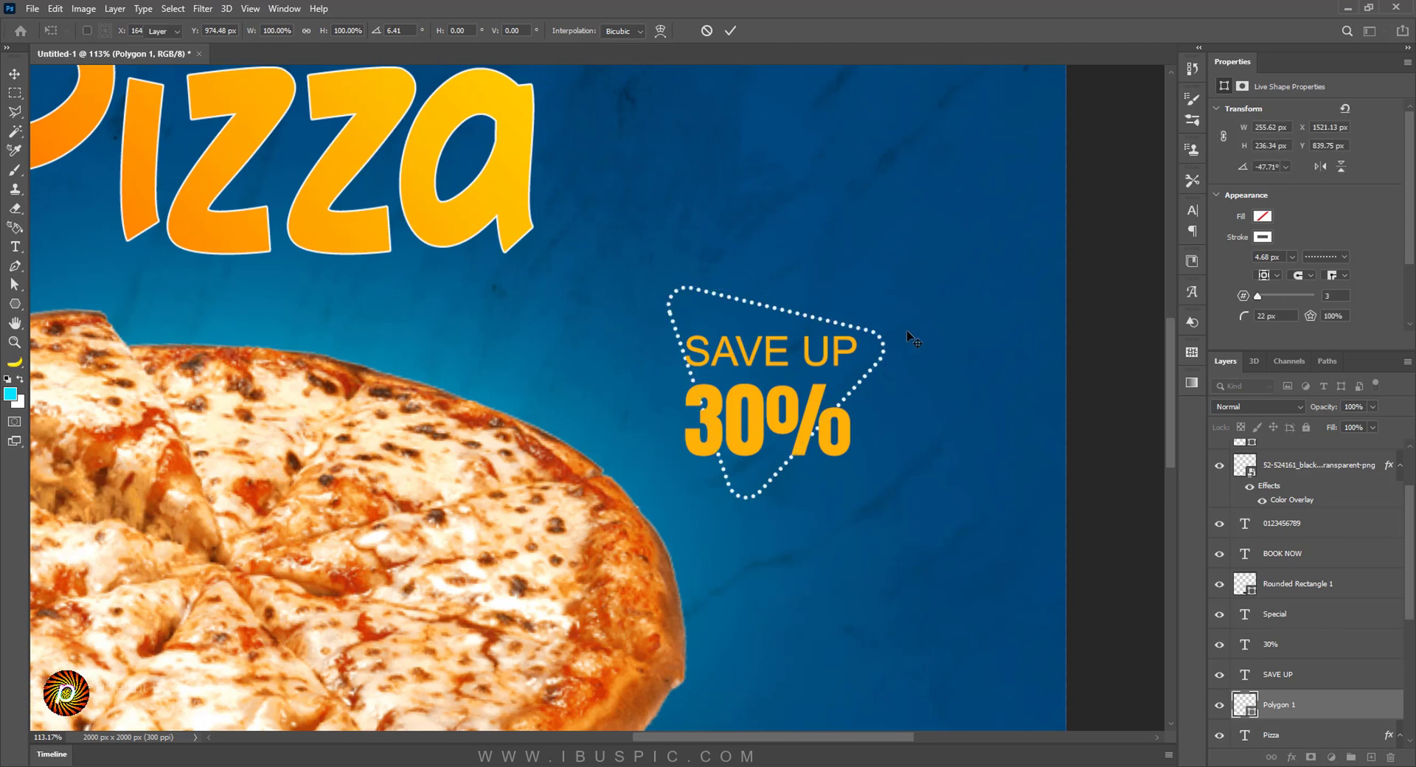
Step: Fit the badge text inside the triangle, with SAVE UP at about X 1554, Y 893 px and 30% just beneath at X 1559, Y 939 px
scroll(815, 345, "up", 3)
left_click_drag(840, 364, 857, 364)
left_click_drag(773, 487, 800, 467)
scroll(940, 472, "down", 5)
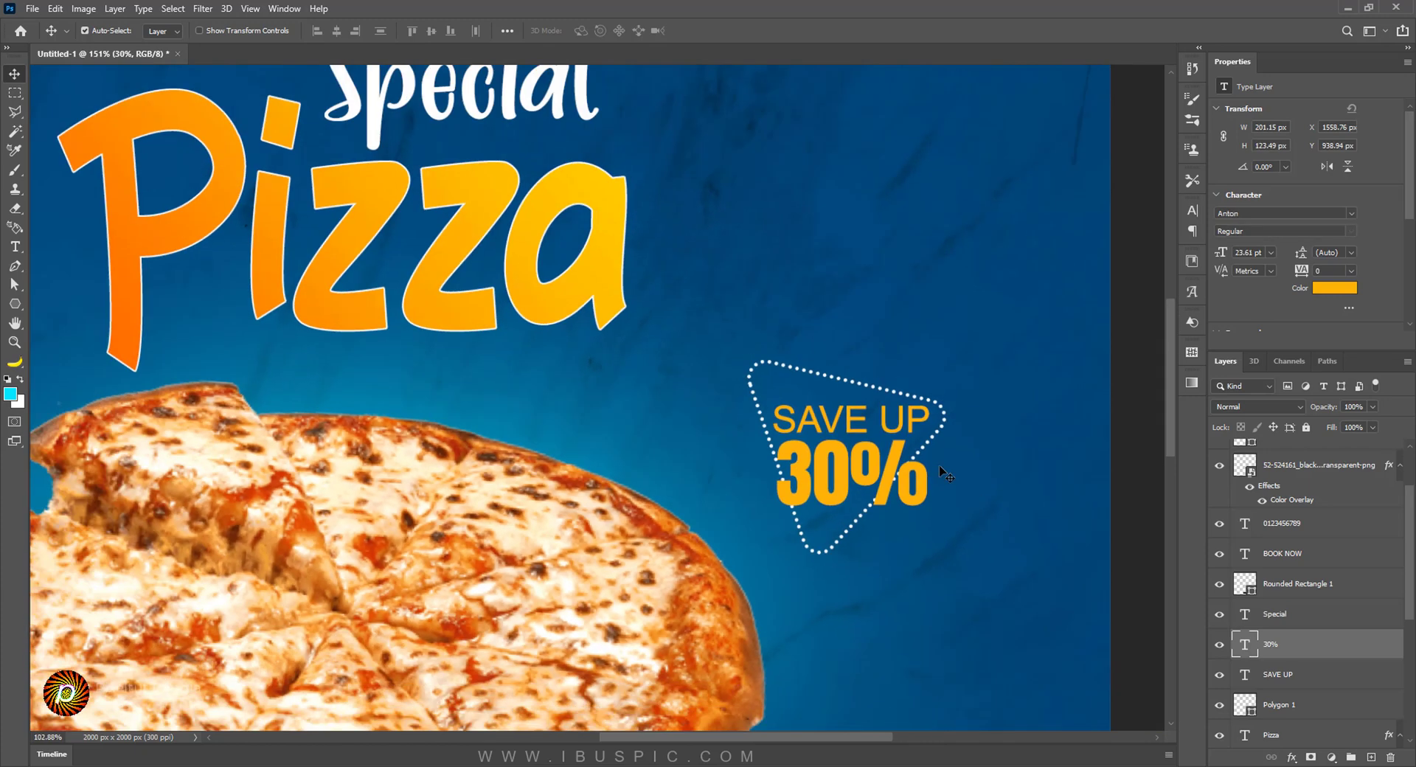
scroll(942, 472, "down", 3)
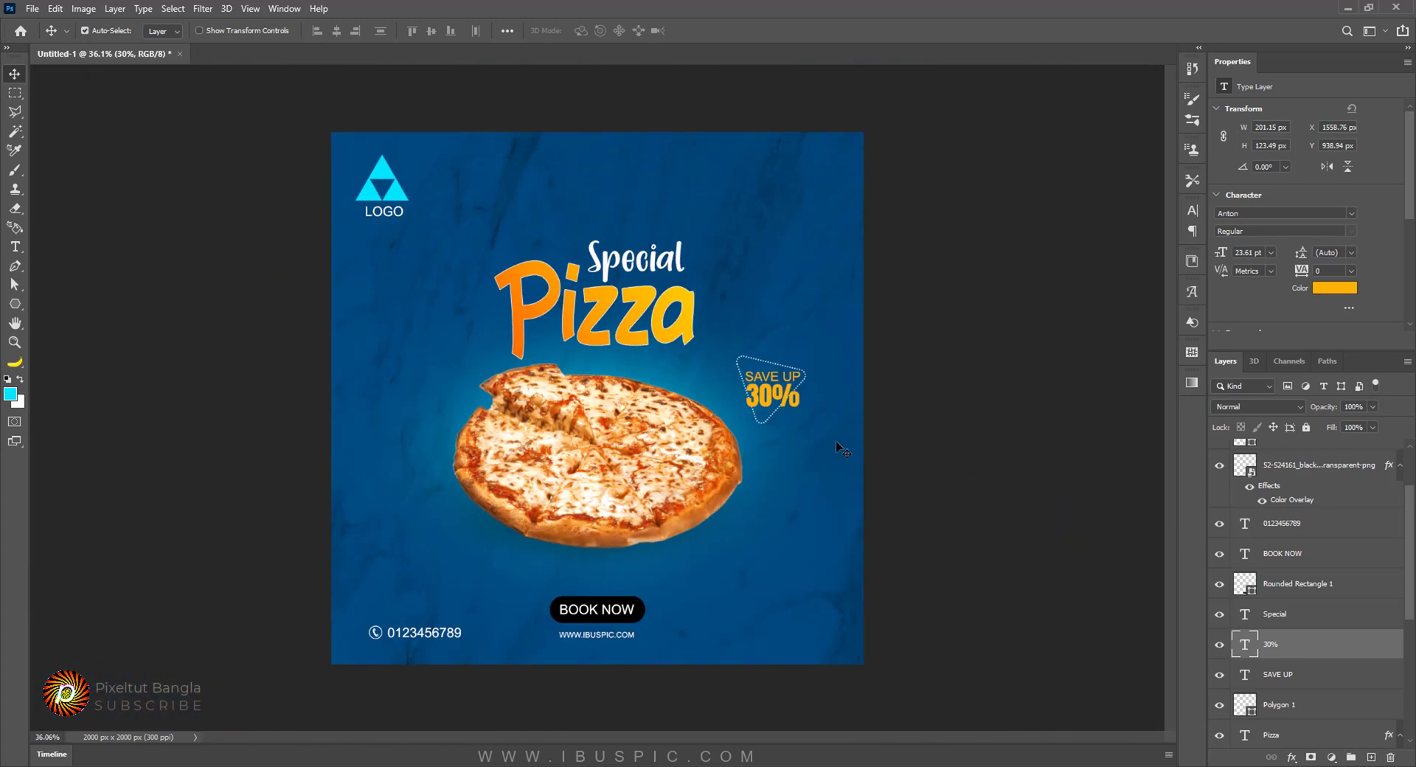
Step: Recolor the SAVE UP text to white (ffffff) and deselect it
scroll(793, 376, "up", 4)
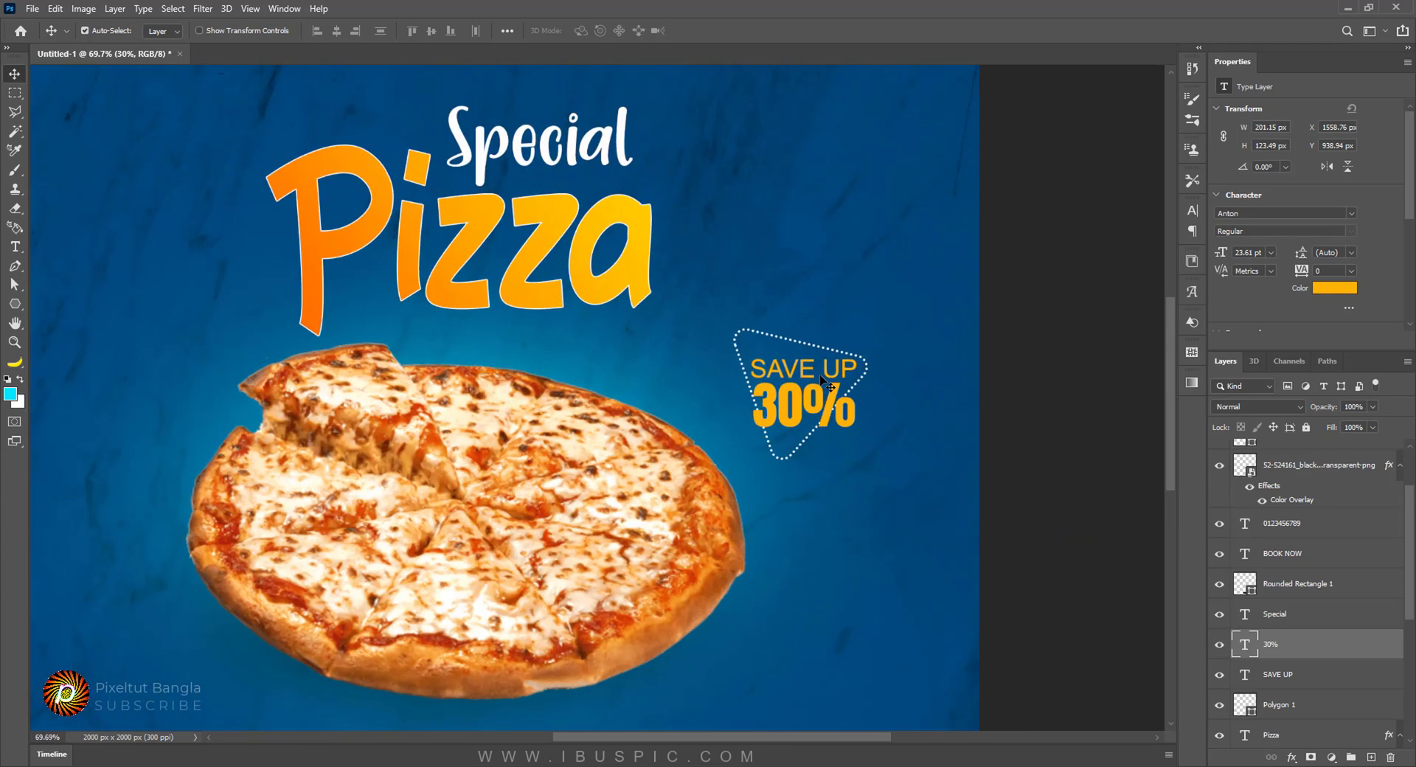
scroll(795, 378, "up", 1)
left_click(794, 369)
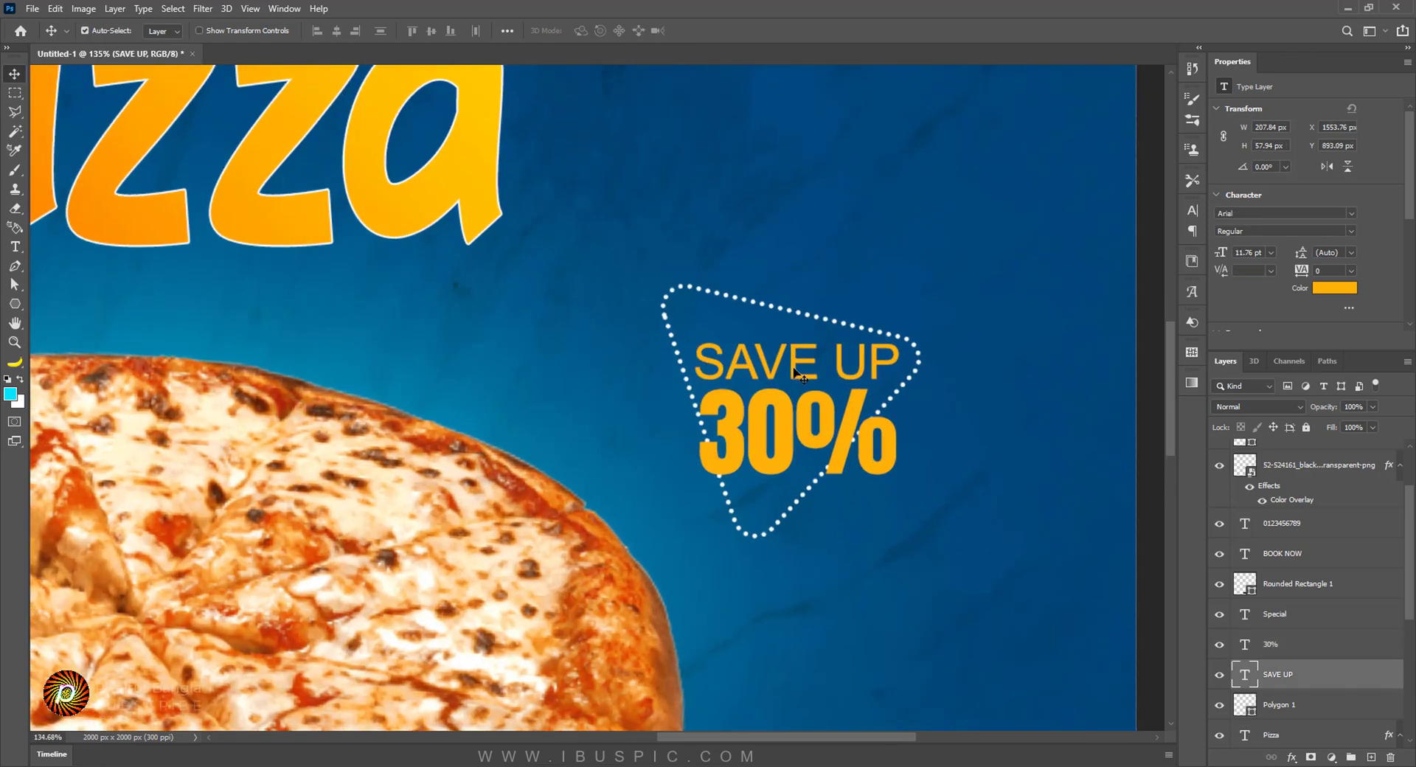
left_click(1329, 288)
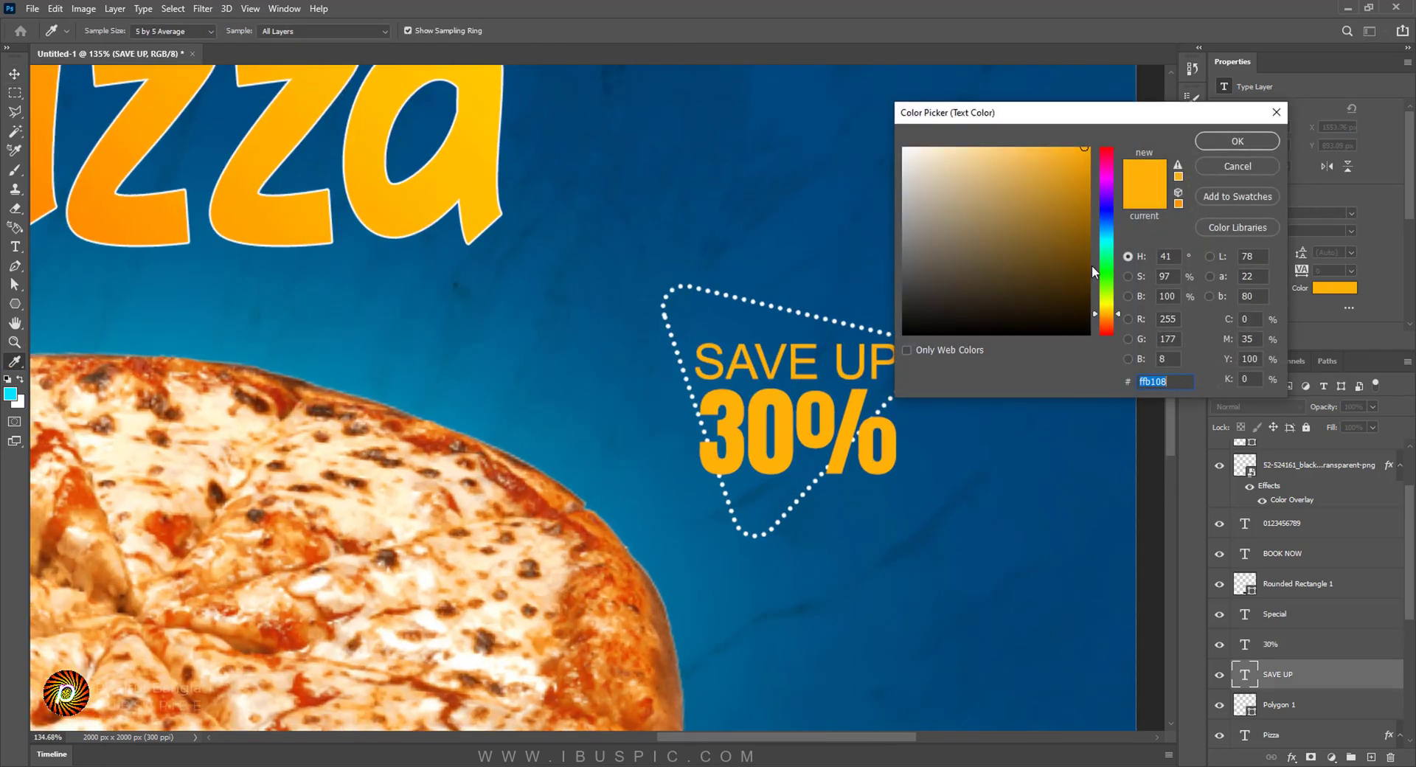
left_click(903, 149)
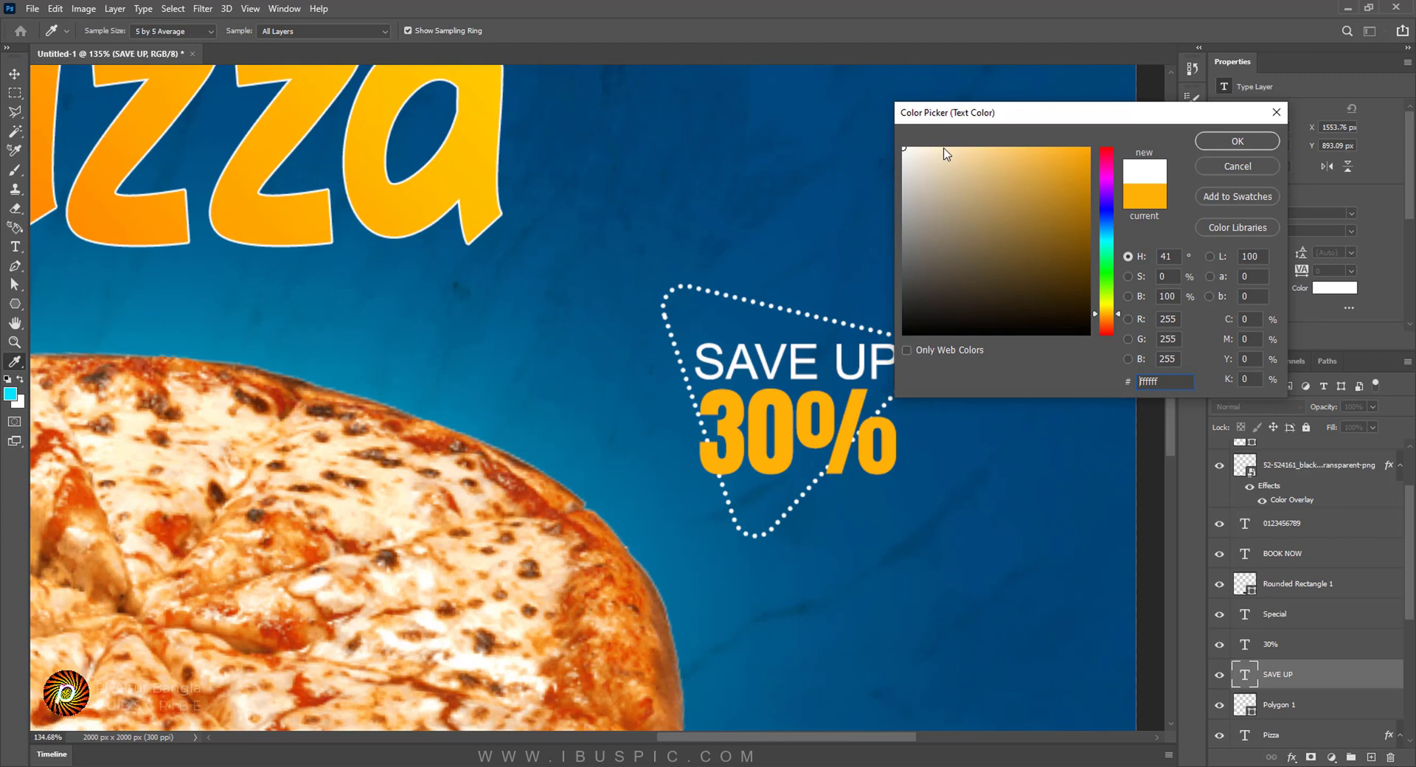
left_click(1237, 141)
scroll(882, 375, "down", 10)
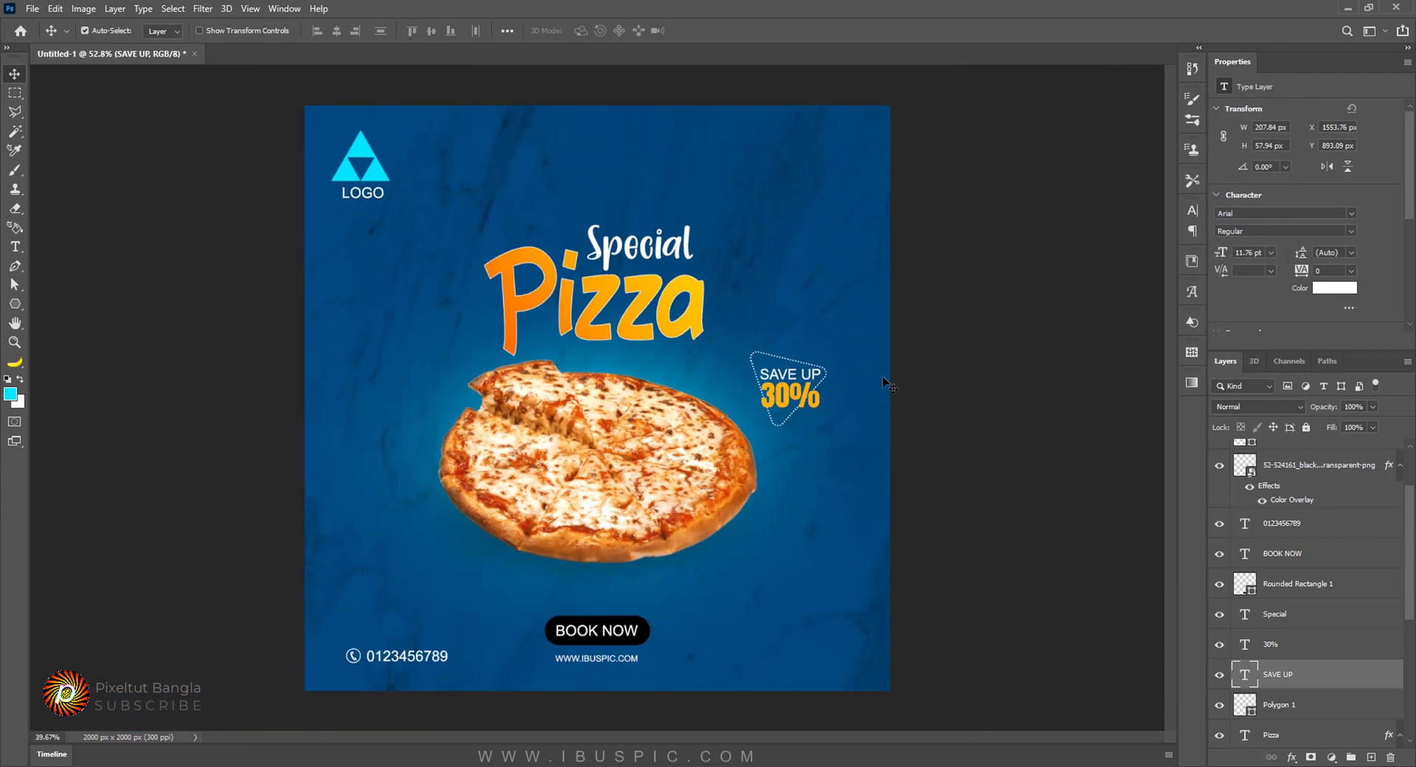
left_click(879, 483)
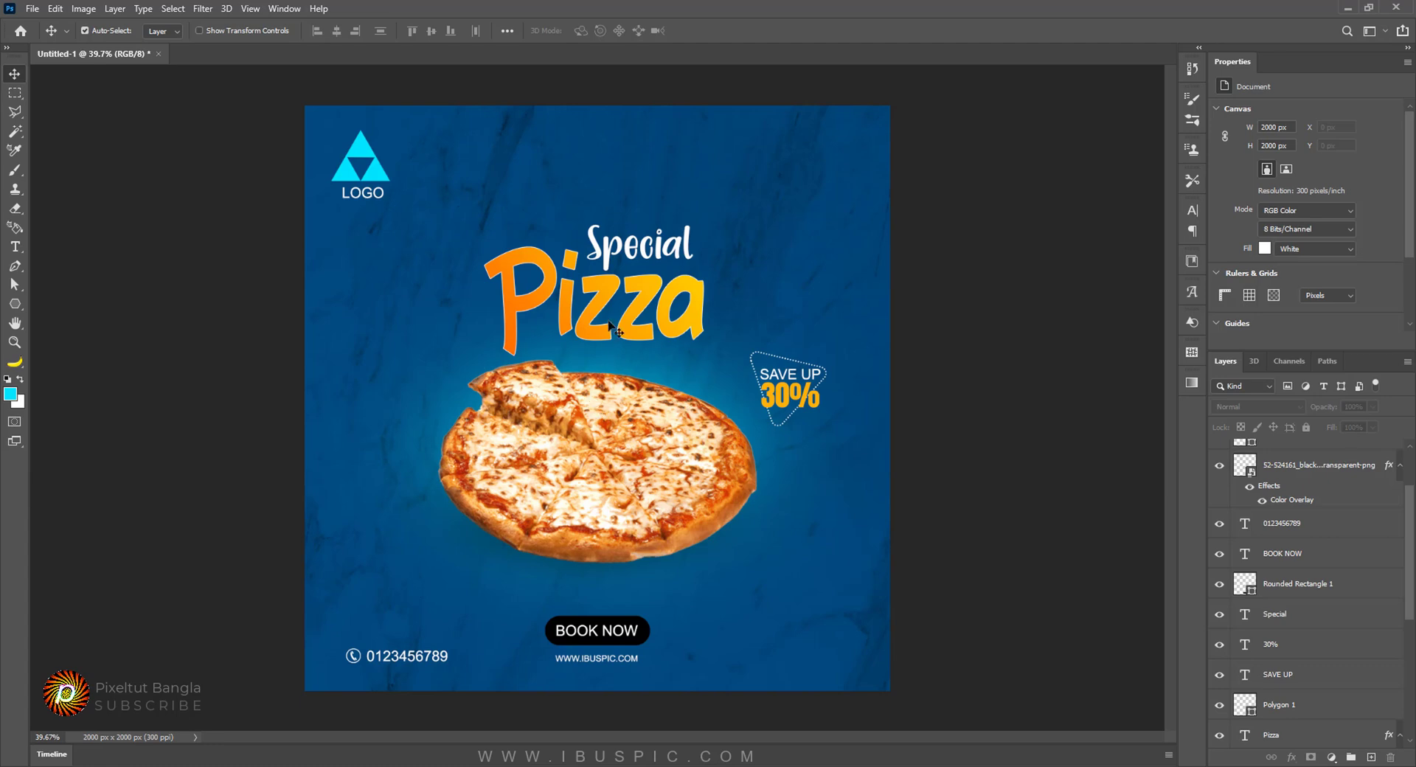
Step: Move the Special and Pizza headings upward, away from the pizza image, with Pizza at about X 605 px and Y 344 px
scroll(606, 431, "up", 3)
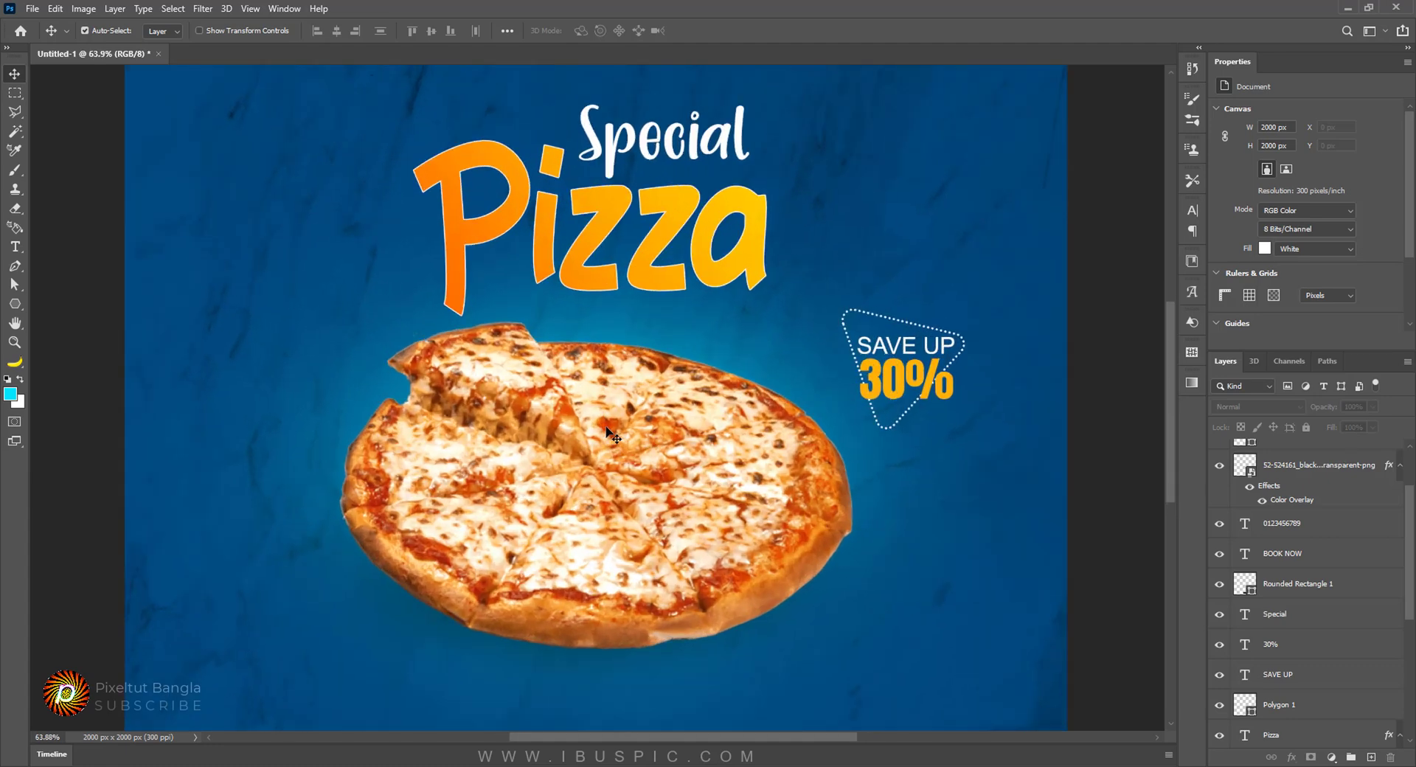
scroll(606, 431, "down", 2)
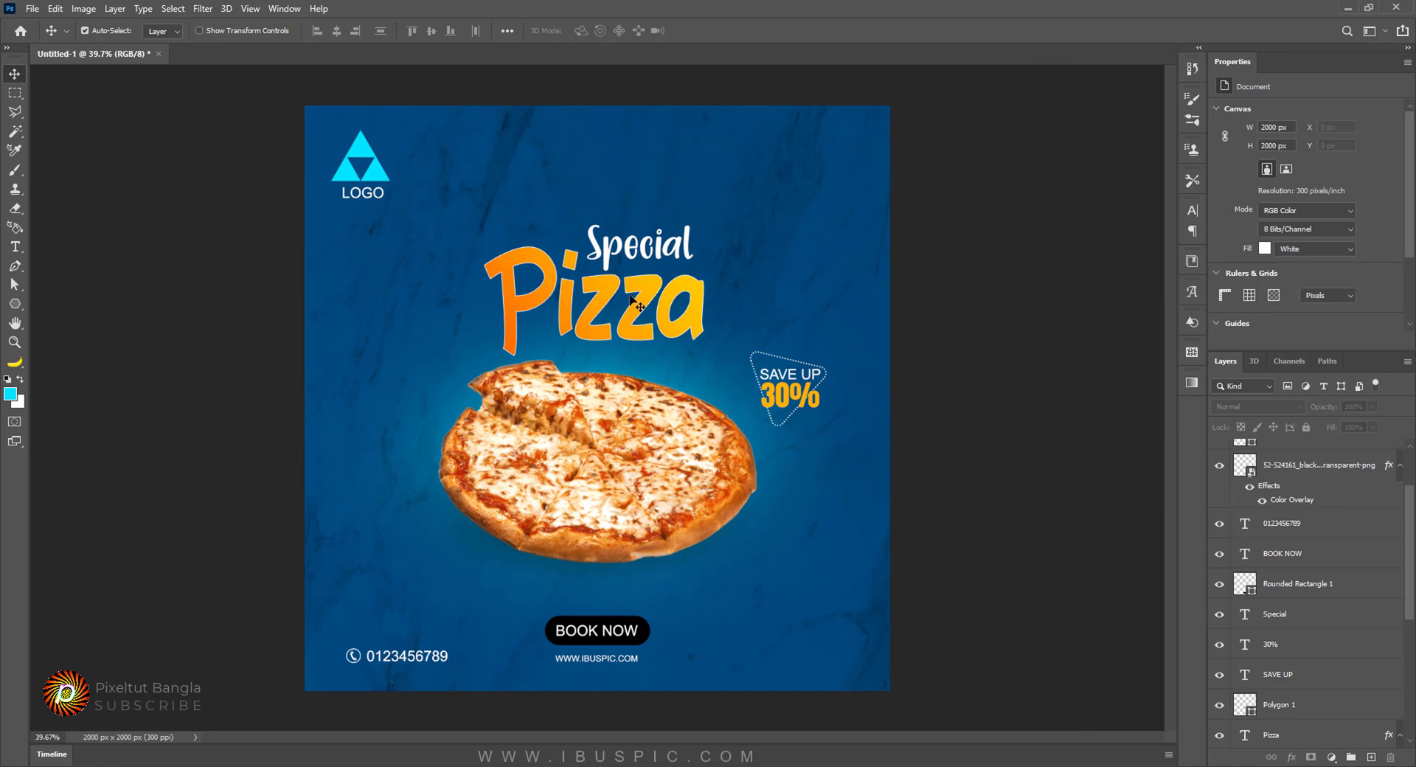
scroll(635, 303, "up", 5)
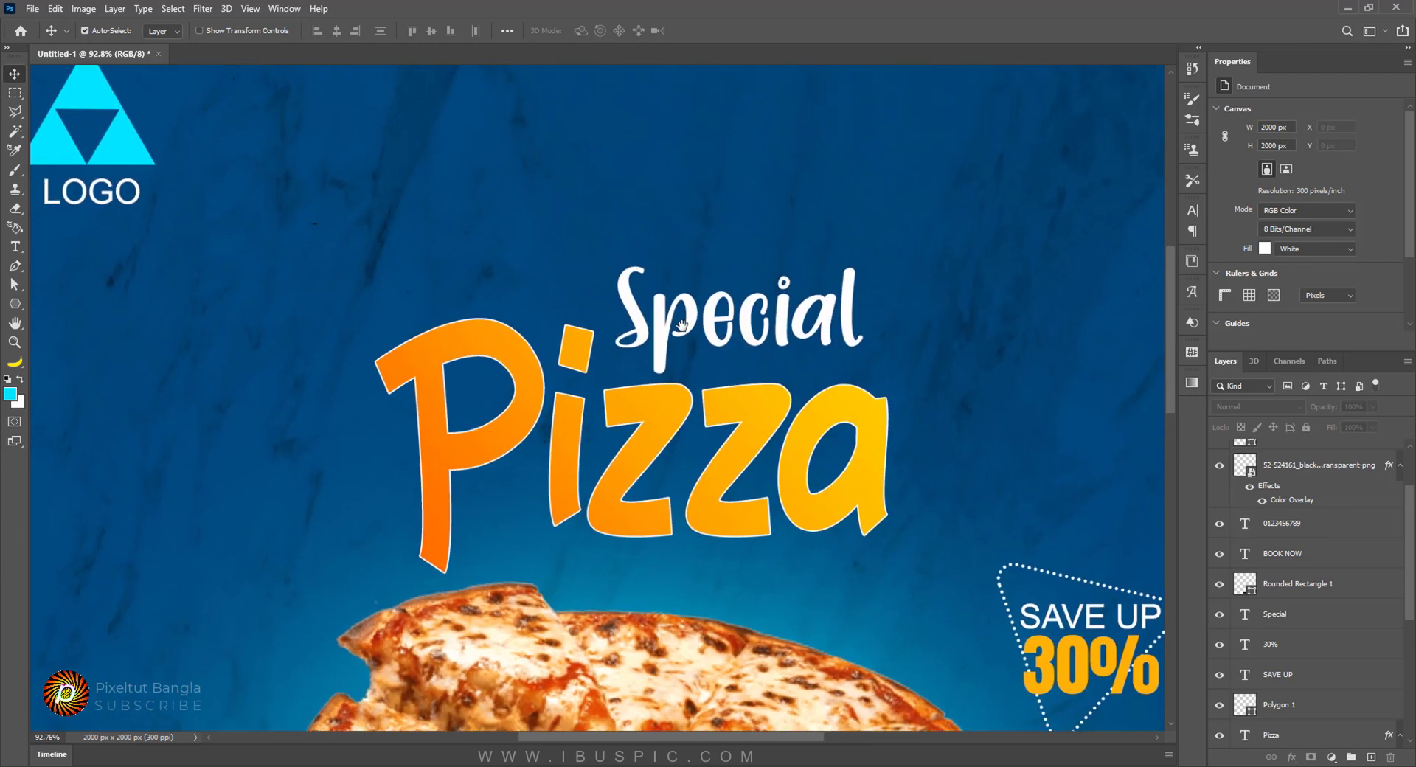
mouse_move(681, 324)
left_mouse_down()
mouse_move(670, 383)
mouse_move(691, 303)
left_mouse_up()
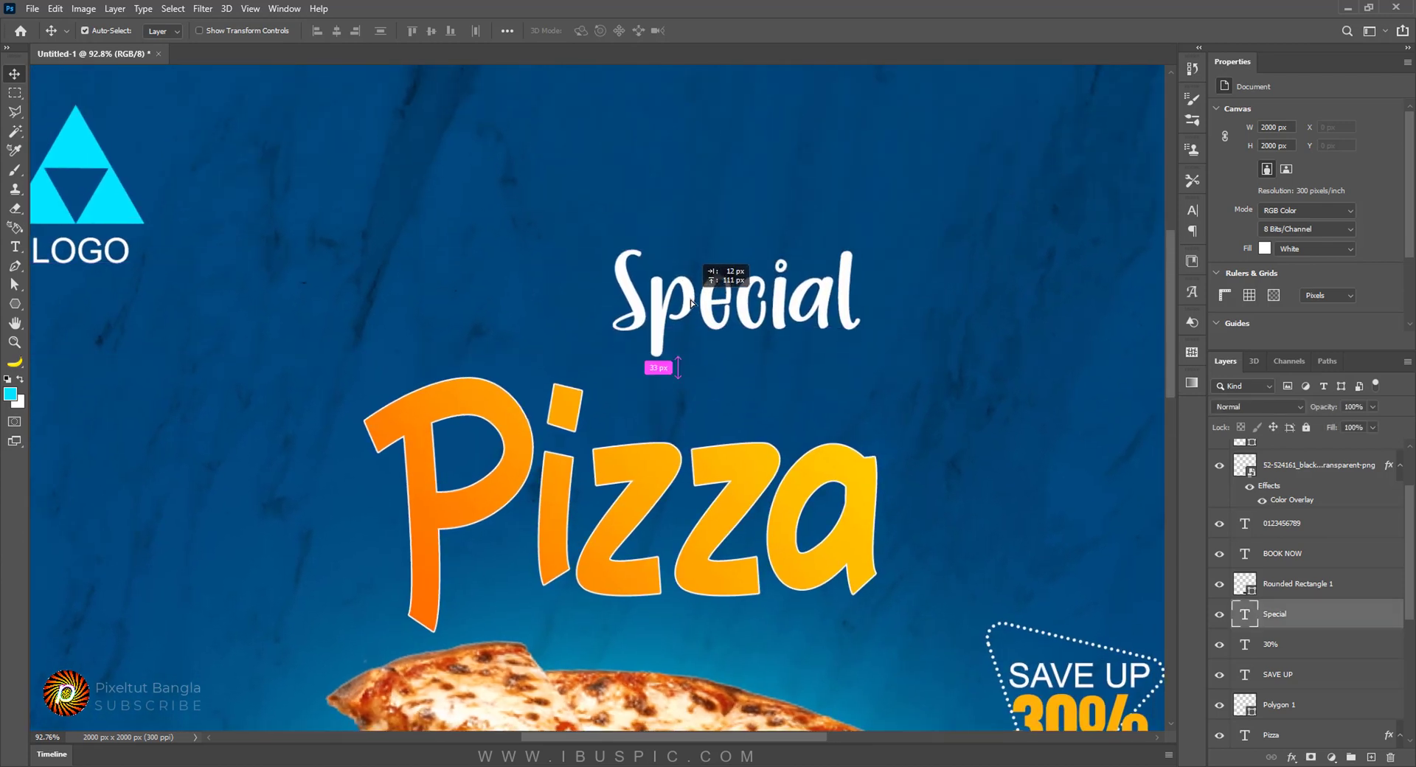
left_click_drag(655, 456, 655, 394)
scroll(661, 453, "down", 5)
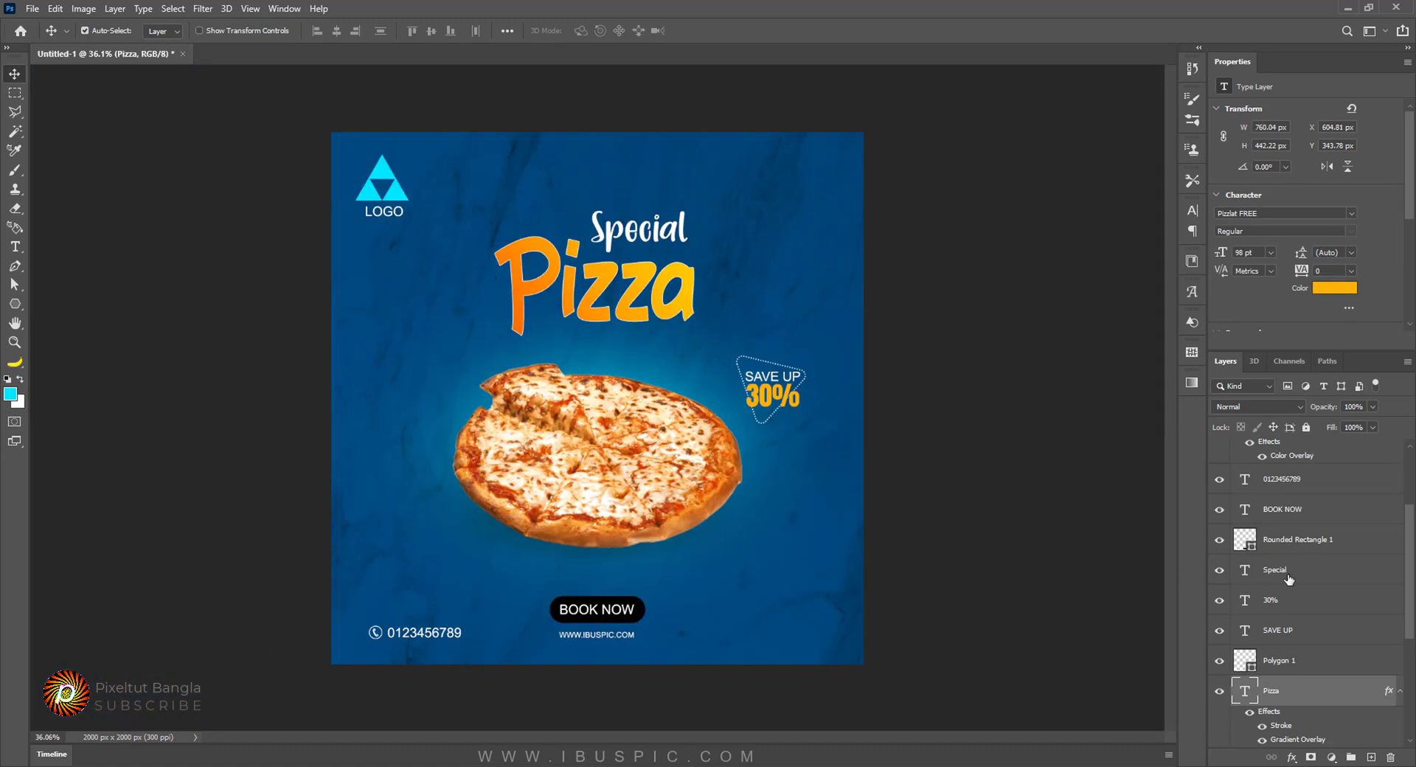
Step: Add a new empty layer directly above the cheese pizza image layer
left_click(630, 459)
scroll(1287, 644, "down", 3)
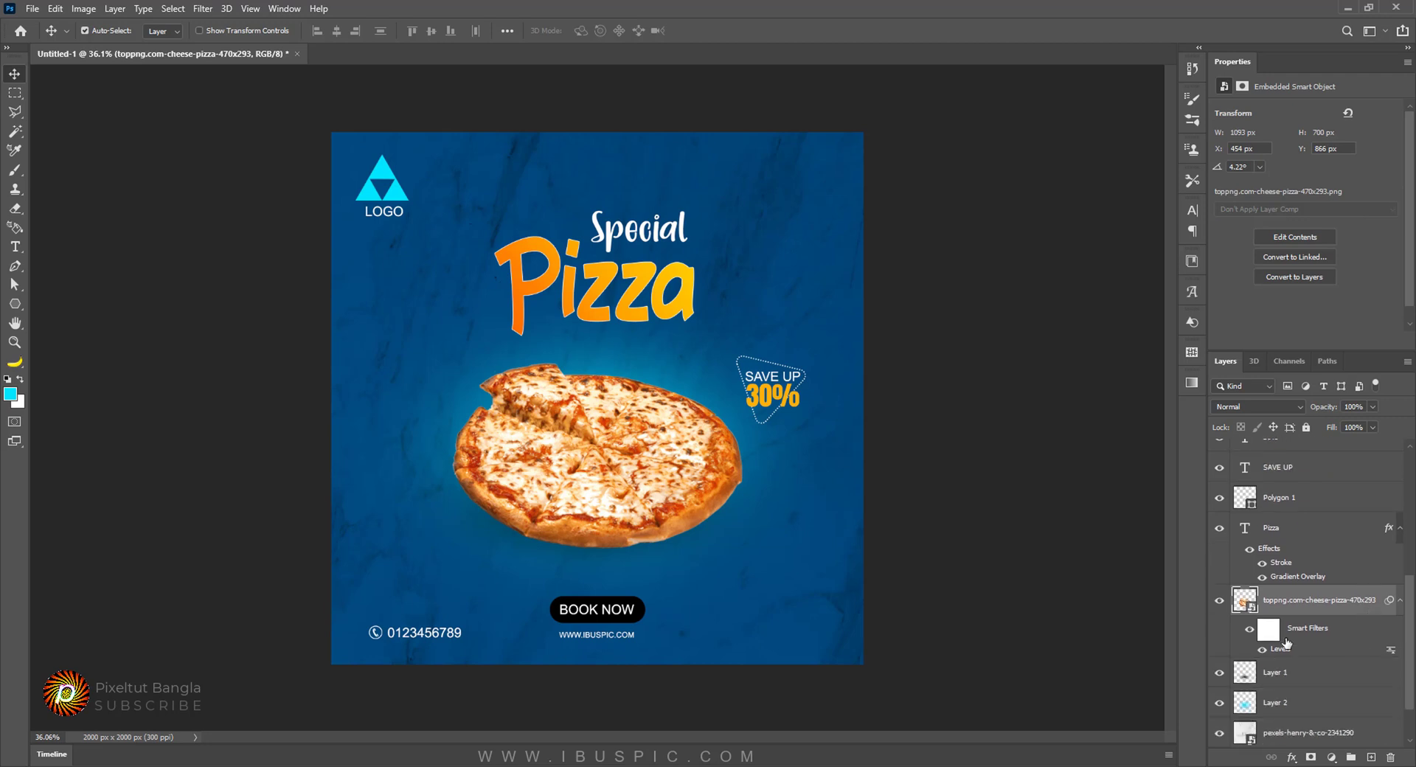
left_click(1371, 756)
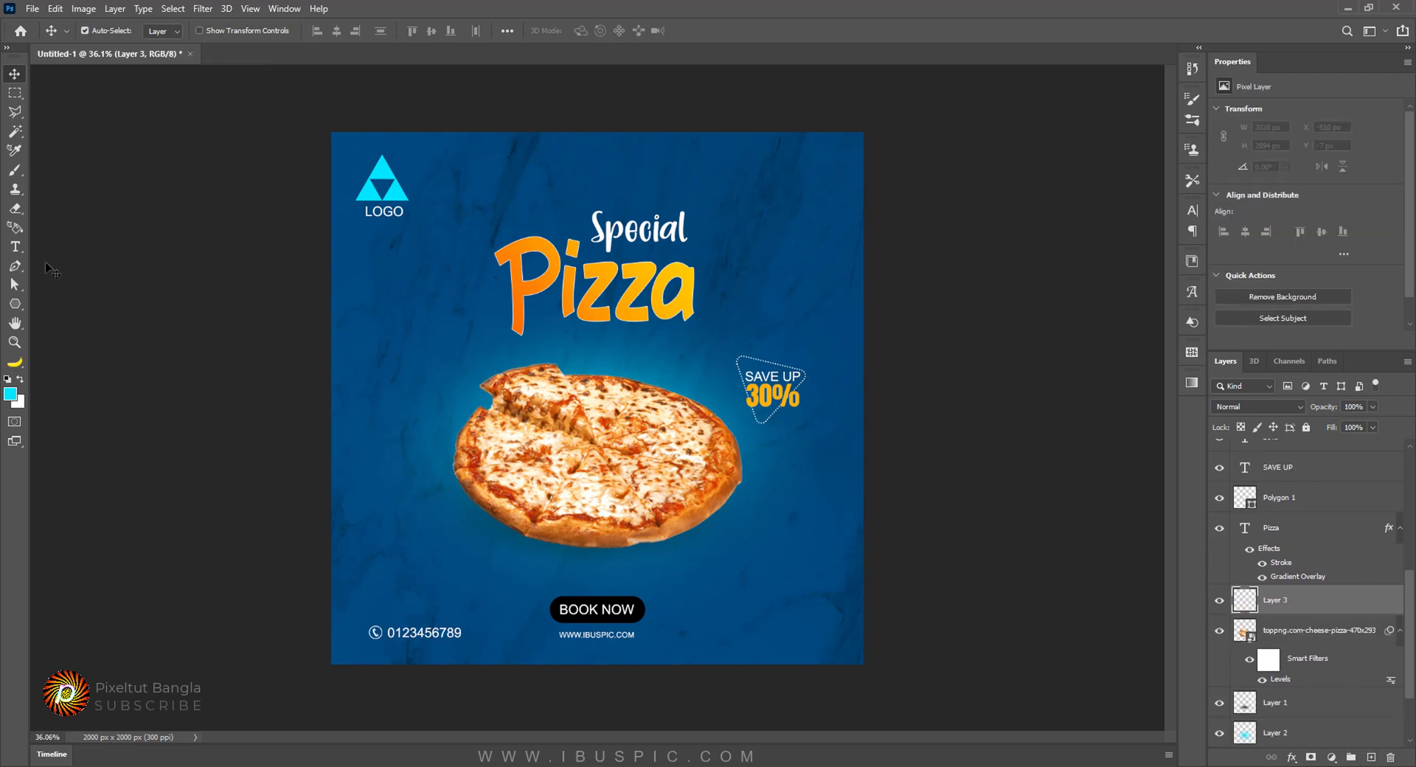
Step: Reduce the brush size to 25 px, try a cyan stroke beside the pizza and undo it
left_click(21, 168)
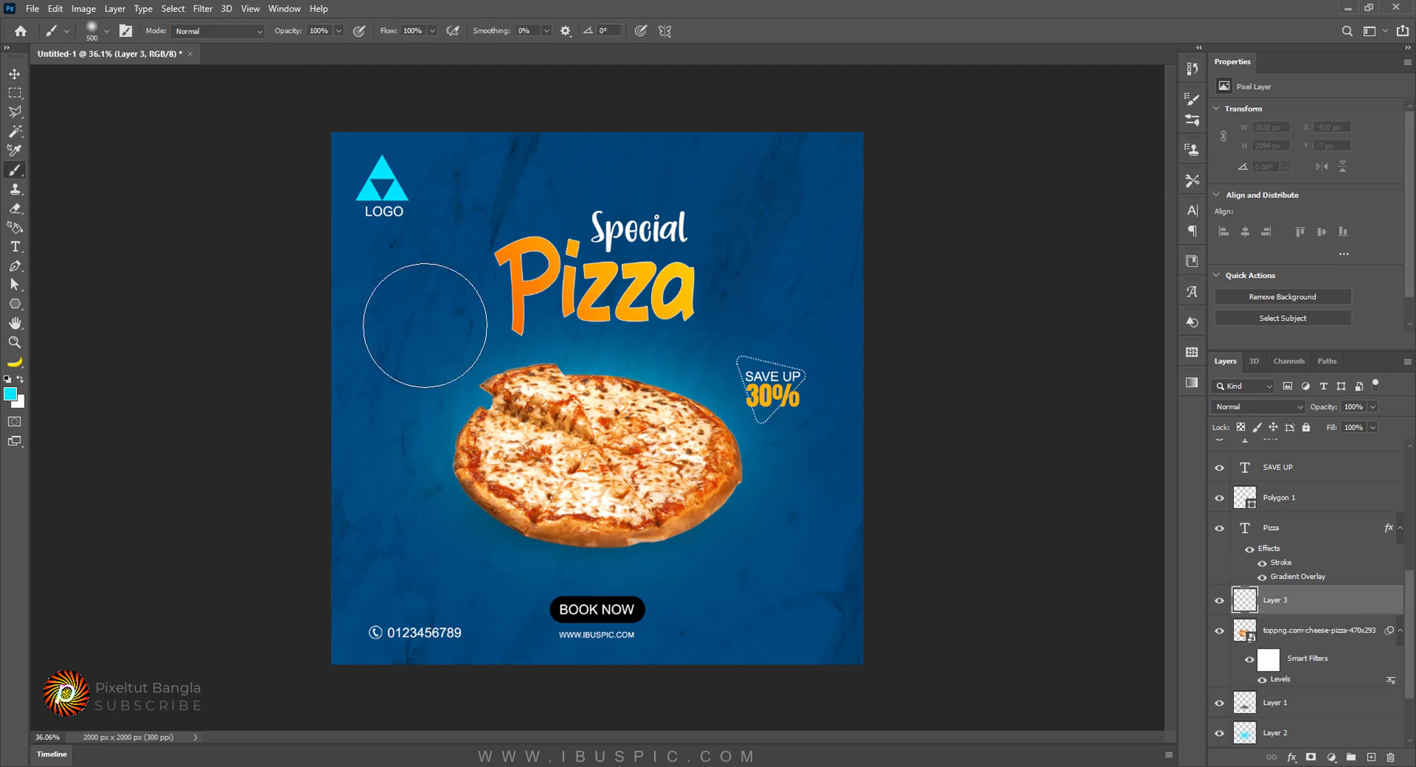
key("bracketleft")
key("bracketleft")
key("bracketleft")
key("bracketleft")
key("bracketleft")
key("bracketleft")
key("bracketleft")
key("bracketleft")
key("bracketleft")
key("bracketleft")
key("bracketleft")
key("bracketleft")
key("bracketleft")
key("bracketleft")
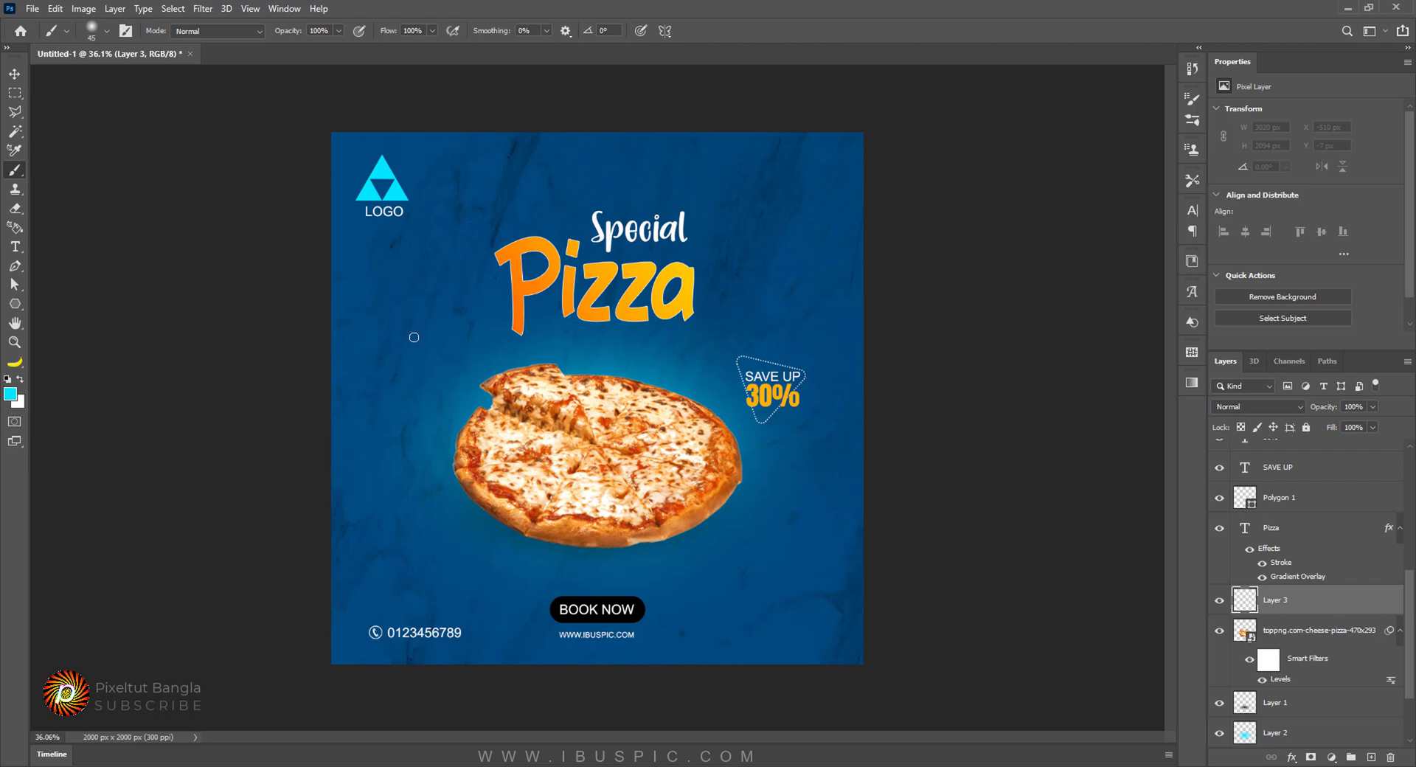
left_click_drag(414, 338, 425, 423)
key("ctrl+z")
Step: Choose the Hard Round Pressure Opacity brush preset at 25 px with 100% hardness
right_click(374, 303)
scroll(490, 545, "down", 1)
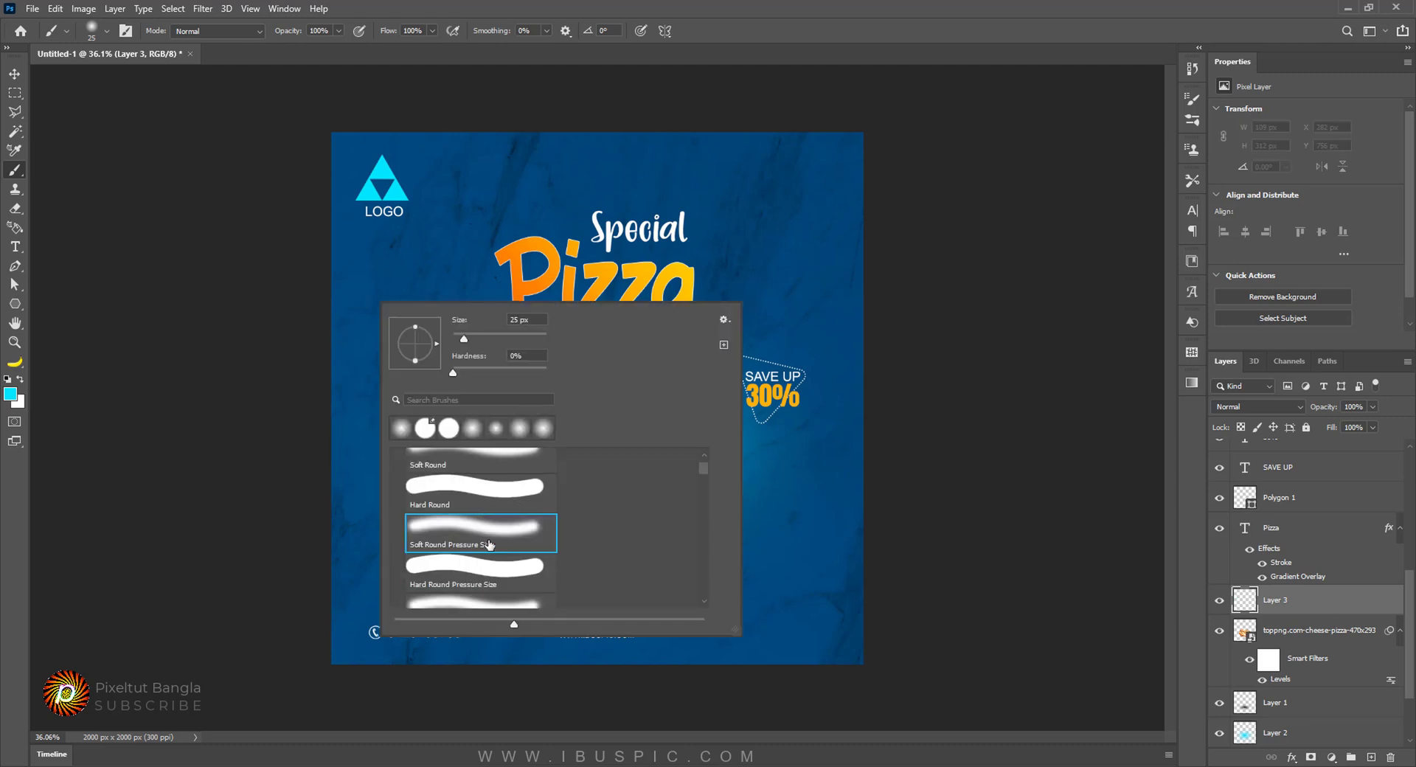
scroll(486, 542, "down", 1)
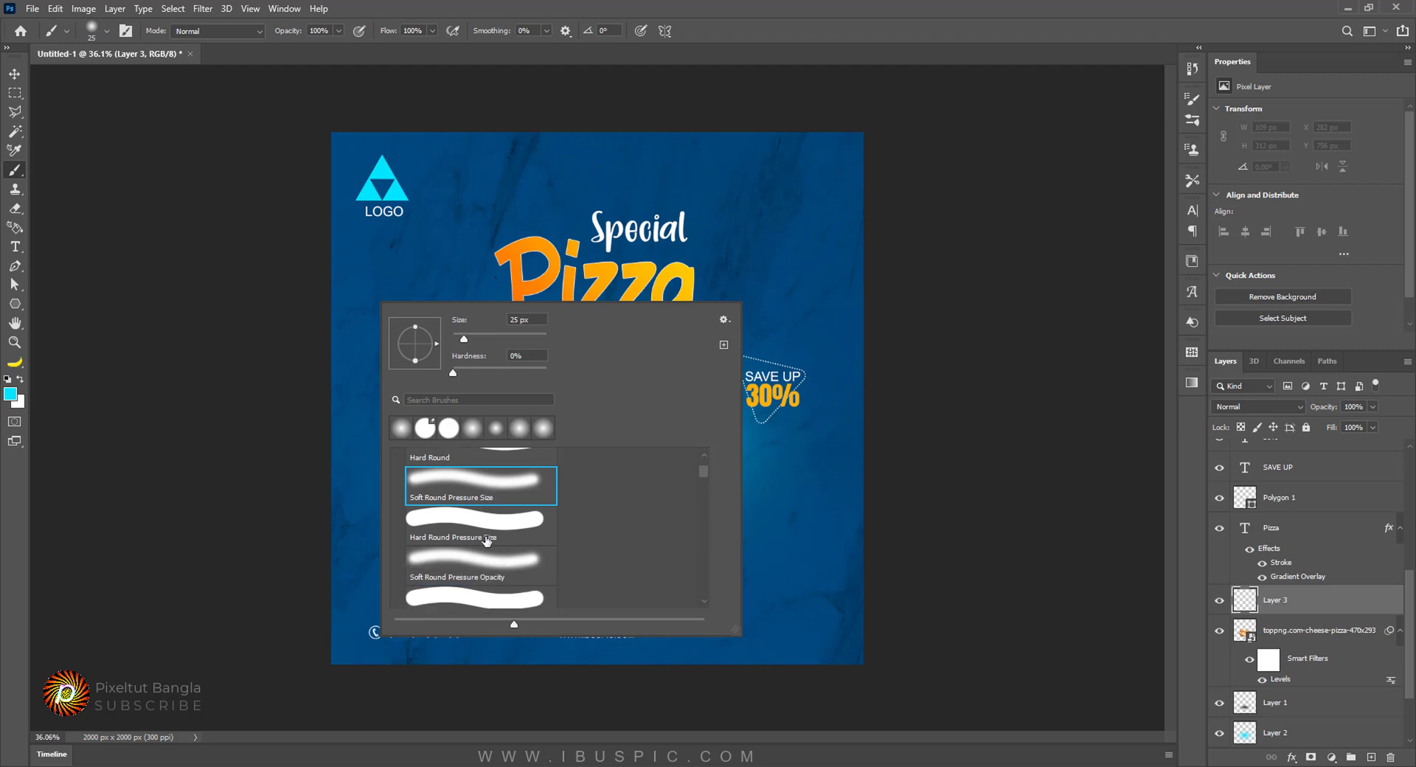
scroll(522, 541, "down", 1)
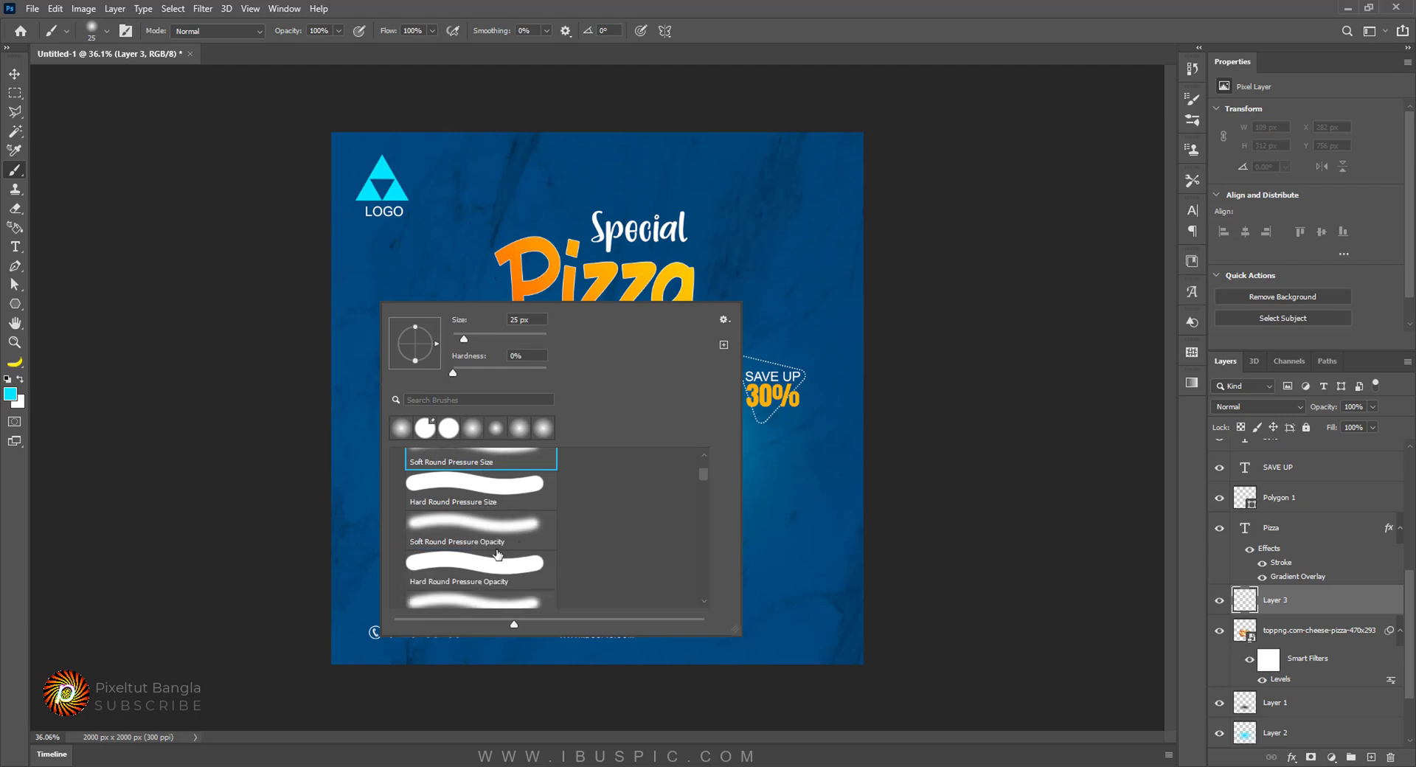
scroll(513, 542, "down", 1)
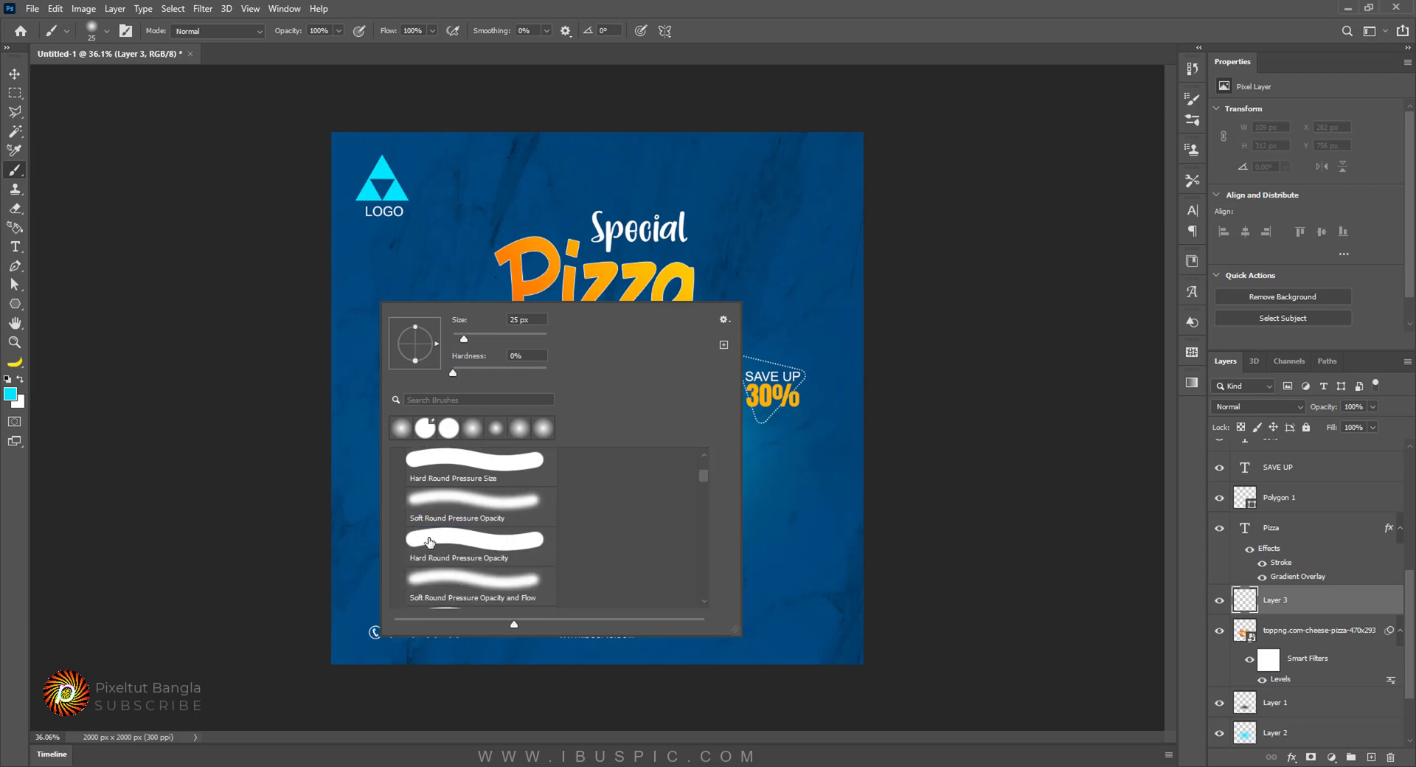
left_click(515, 555)
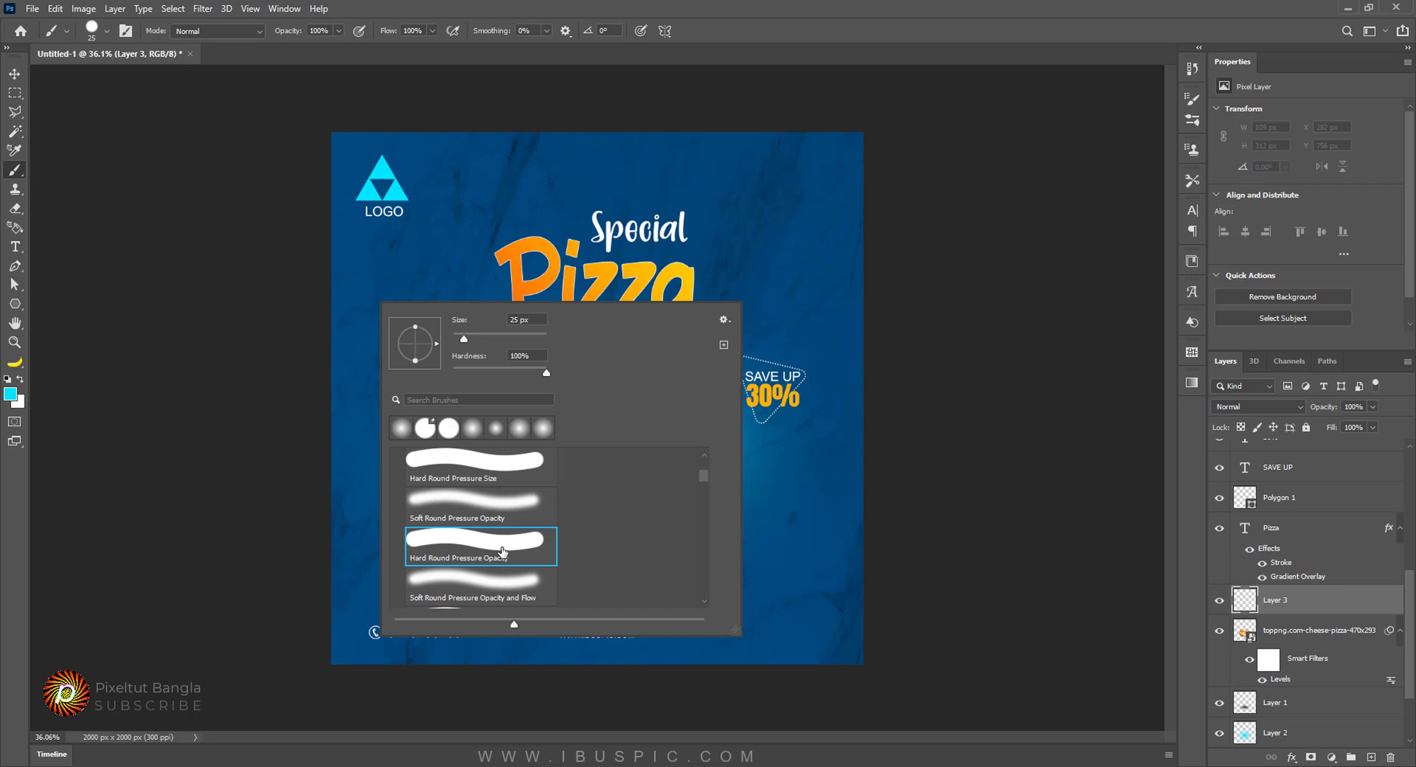
left_click(132, 167)
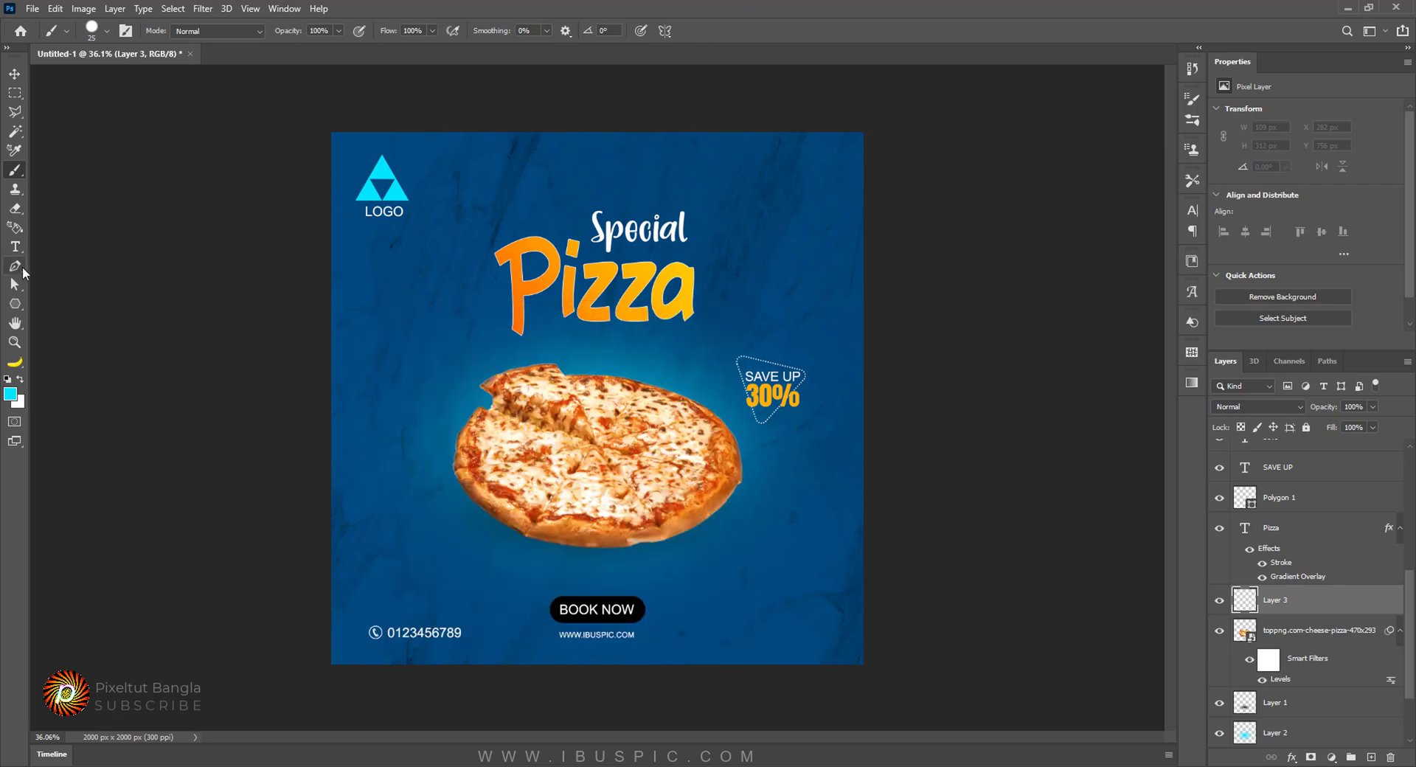
Step: Draw a curved Pen path about 426 px wide and 153 px high along the pizza's upper-right edge
left_click(15, 266)
left_click(96, 264)
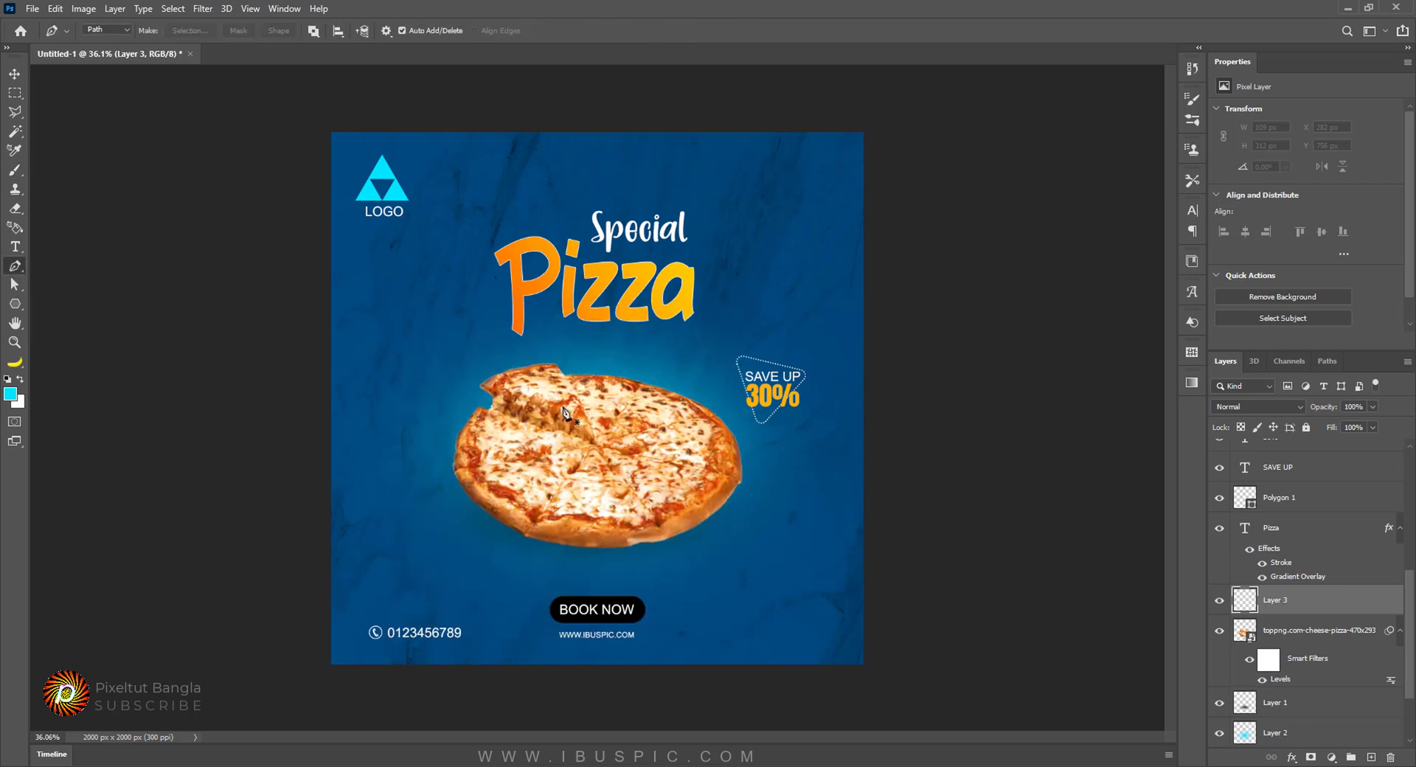
scroll(564, 410, "up", 4)
left_click_drag(739, 423, 606, 384)
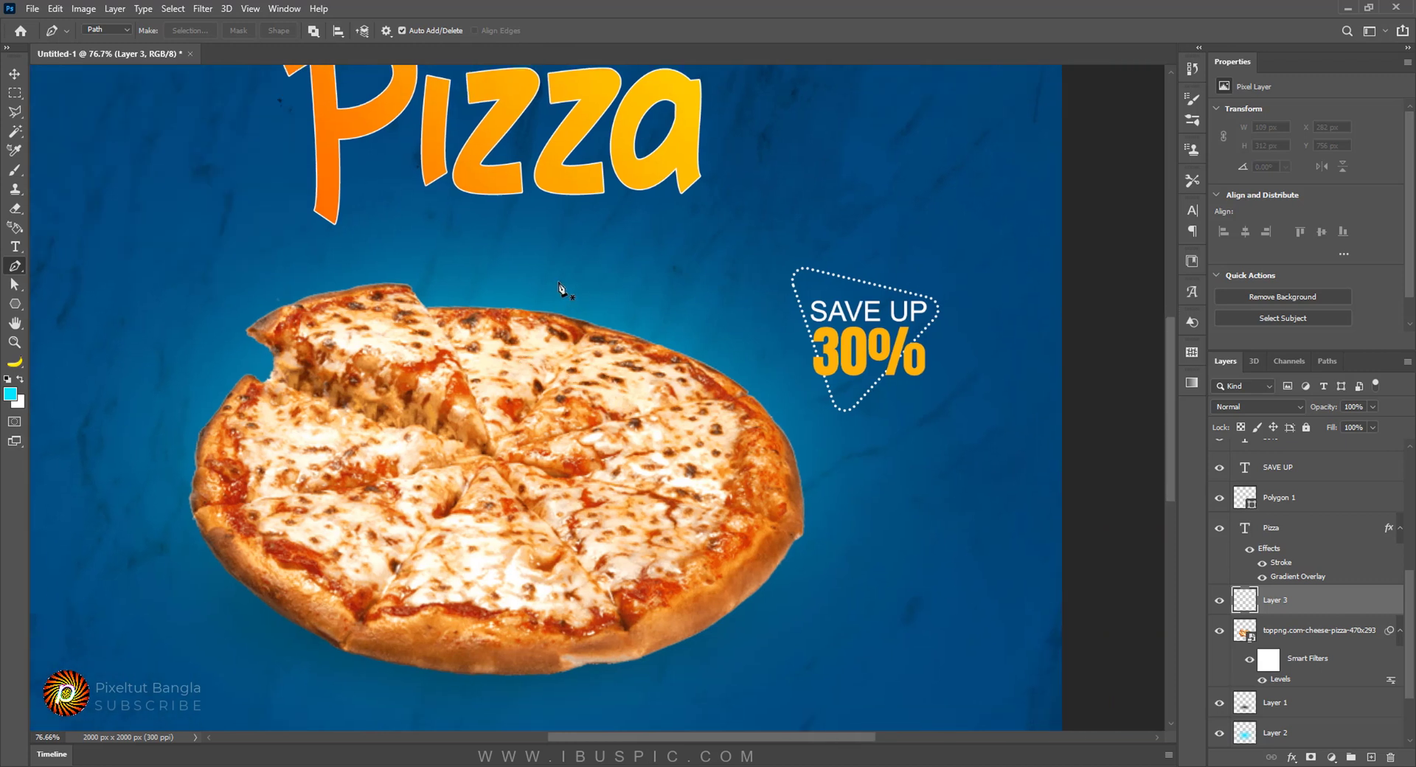
left_click(519, 280)
left_click_drag(831, 460, 830, 457)
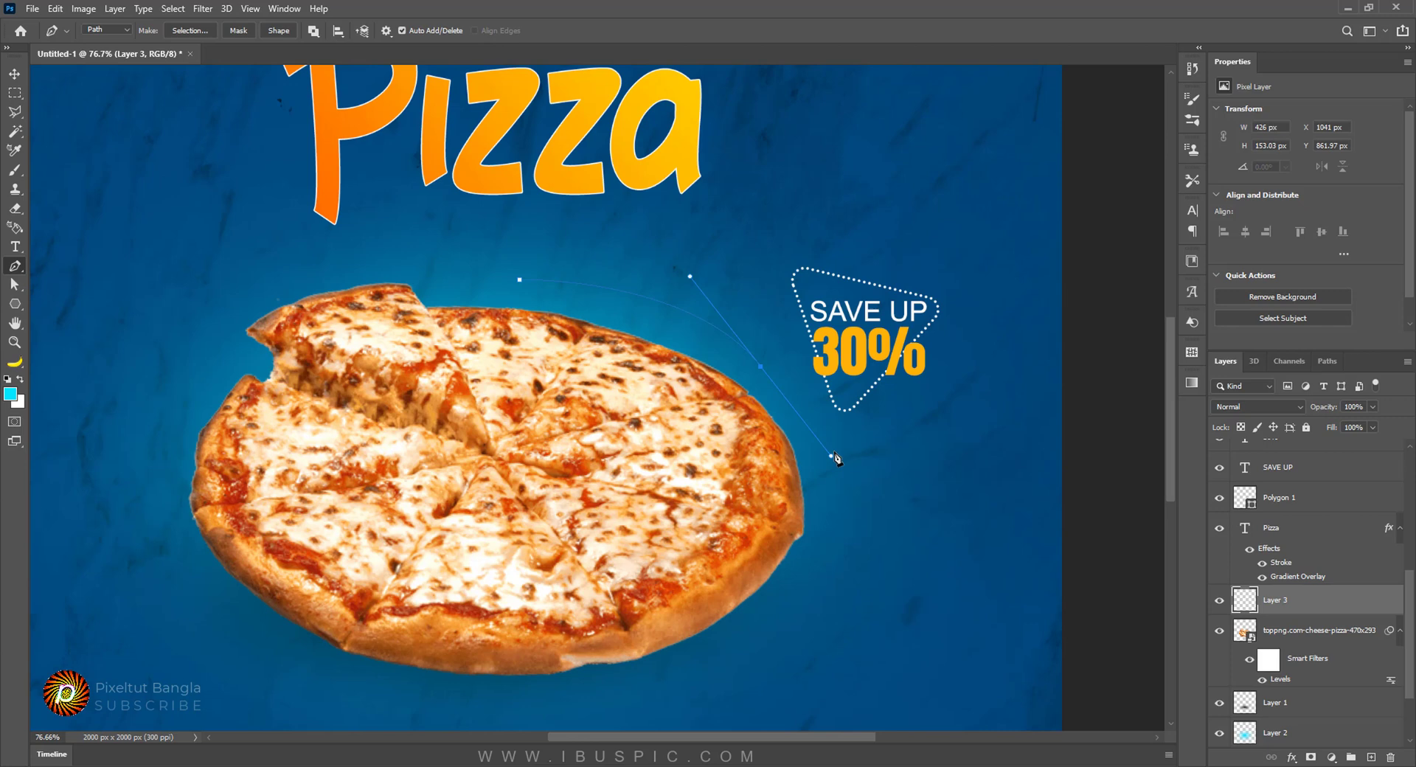
Step: Try stroking the curved path in cyan with the Brush and Simulate Pressure on, and undo the stroke
right_click(728, 262)
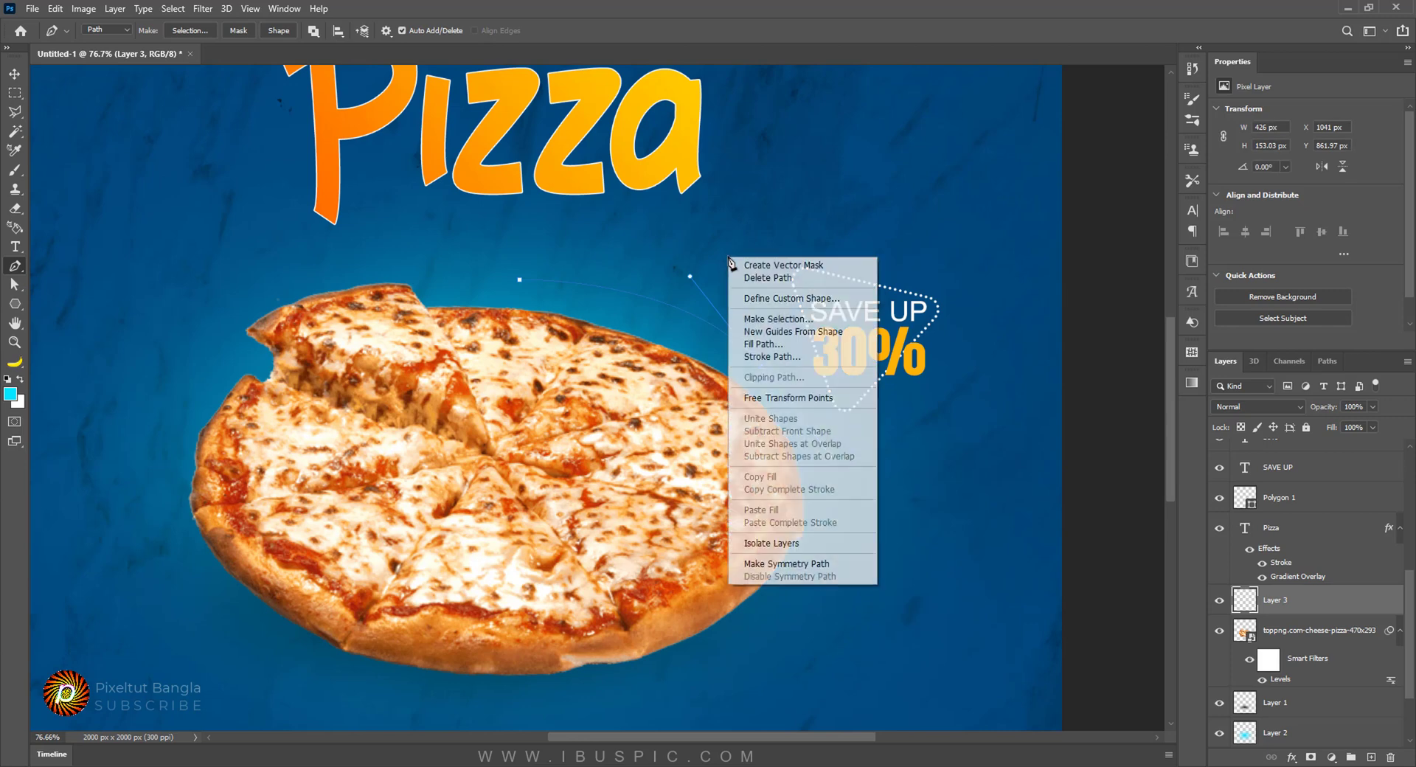
left_click(814, 362)
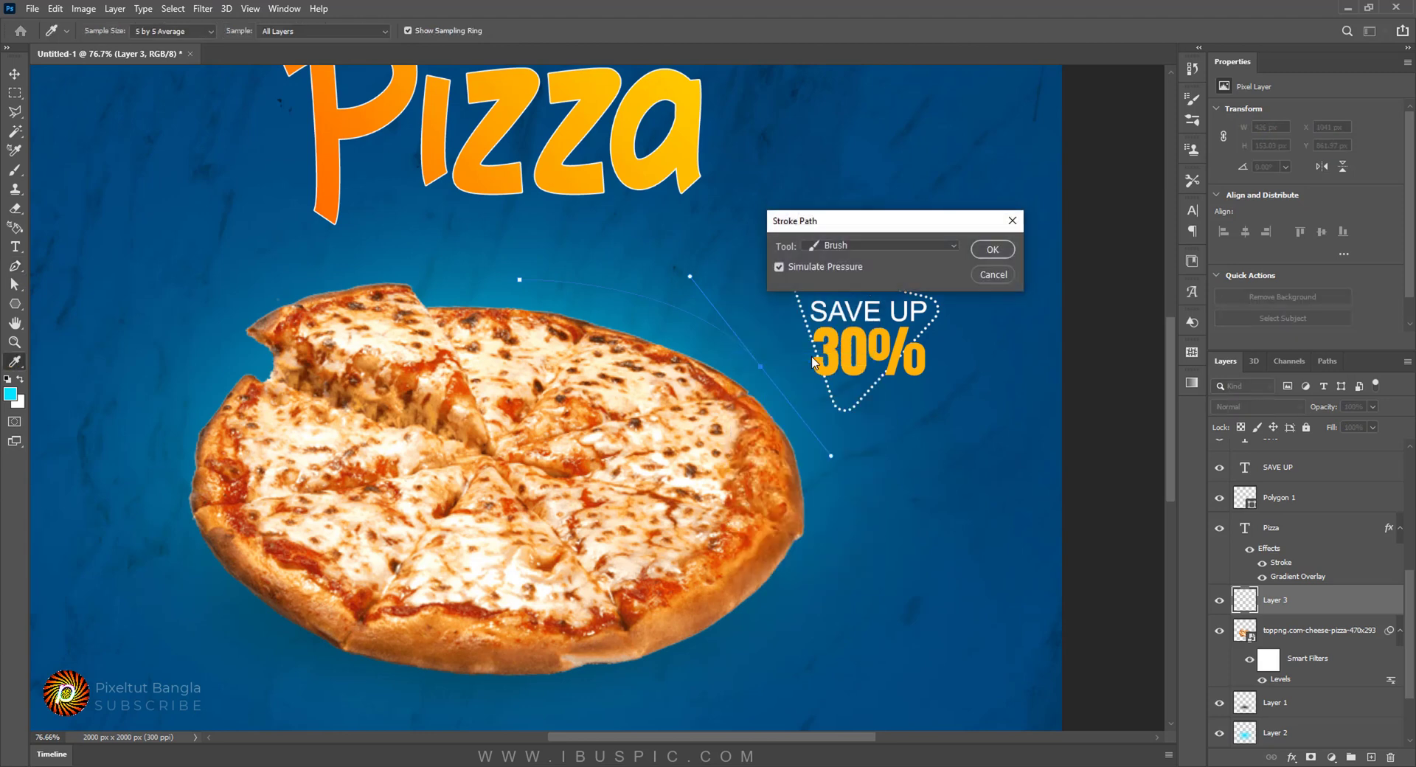
left_click(851, 246)
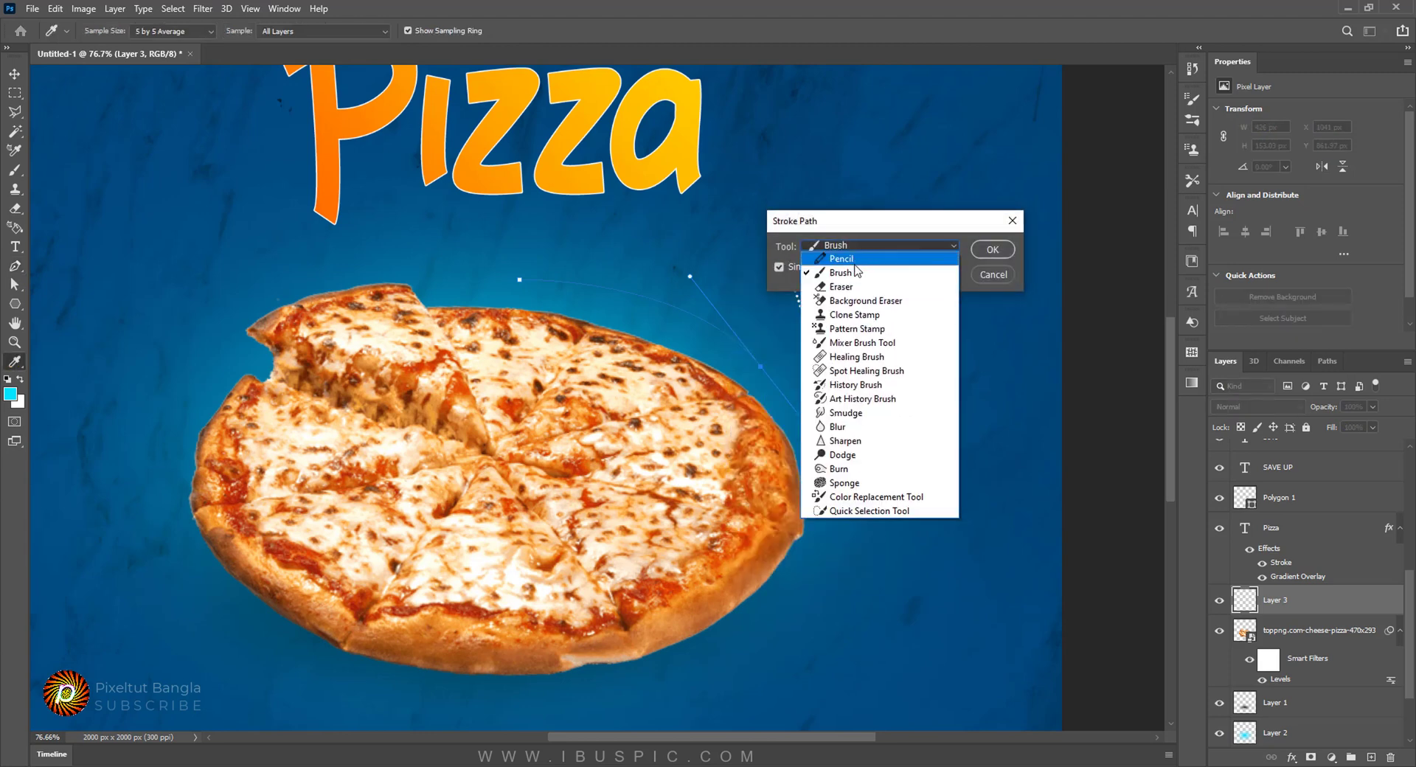
left_click(856, 274)
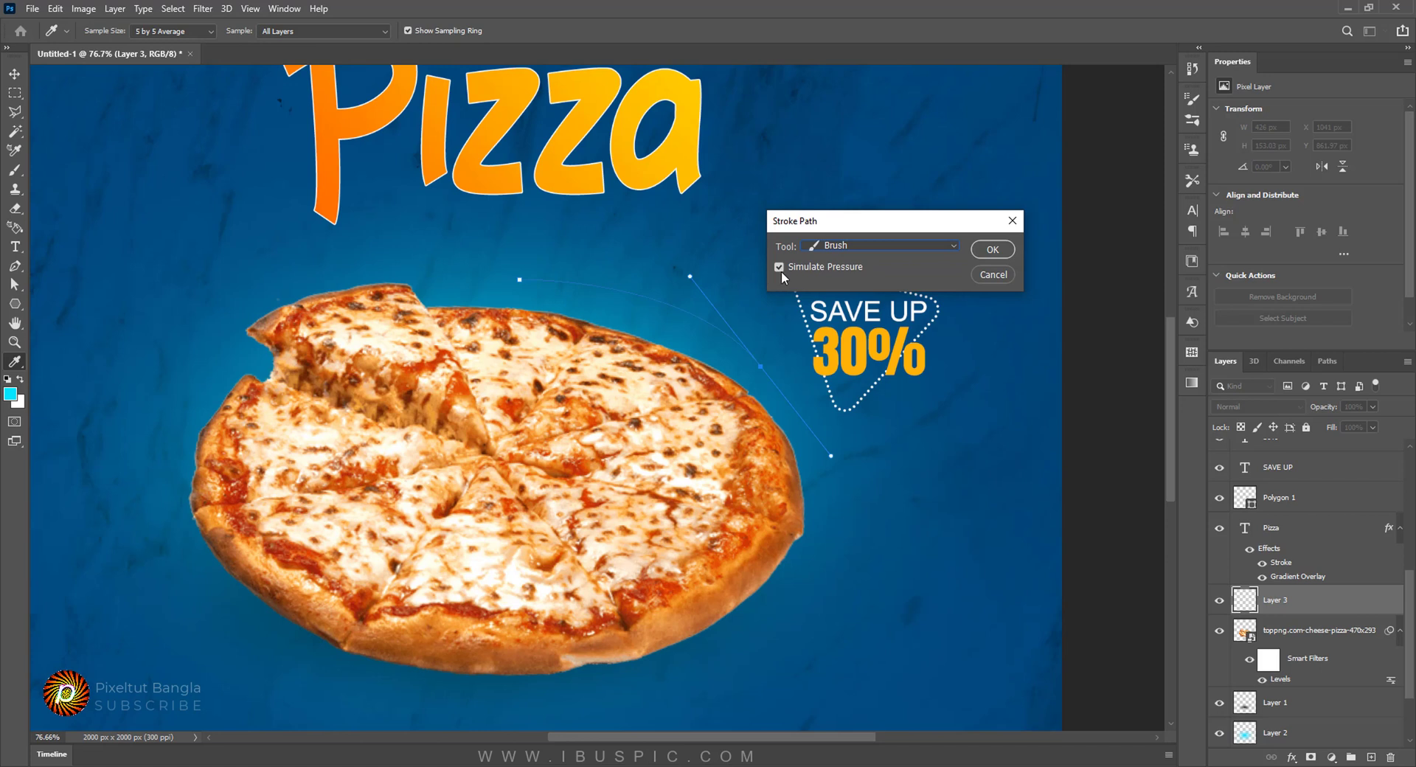
left_click(993, 250)
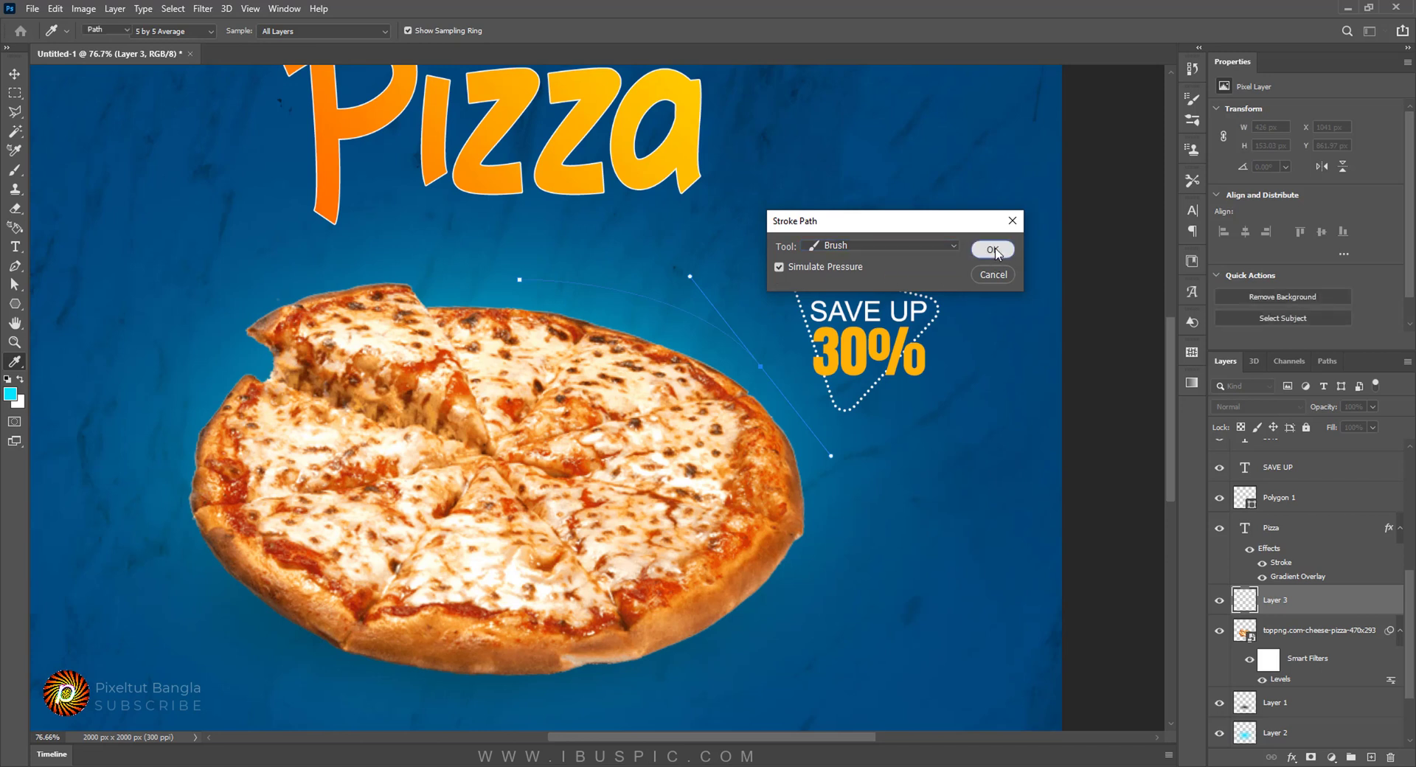
scroll(669, 326, "up", 2)
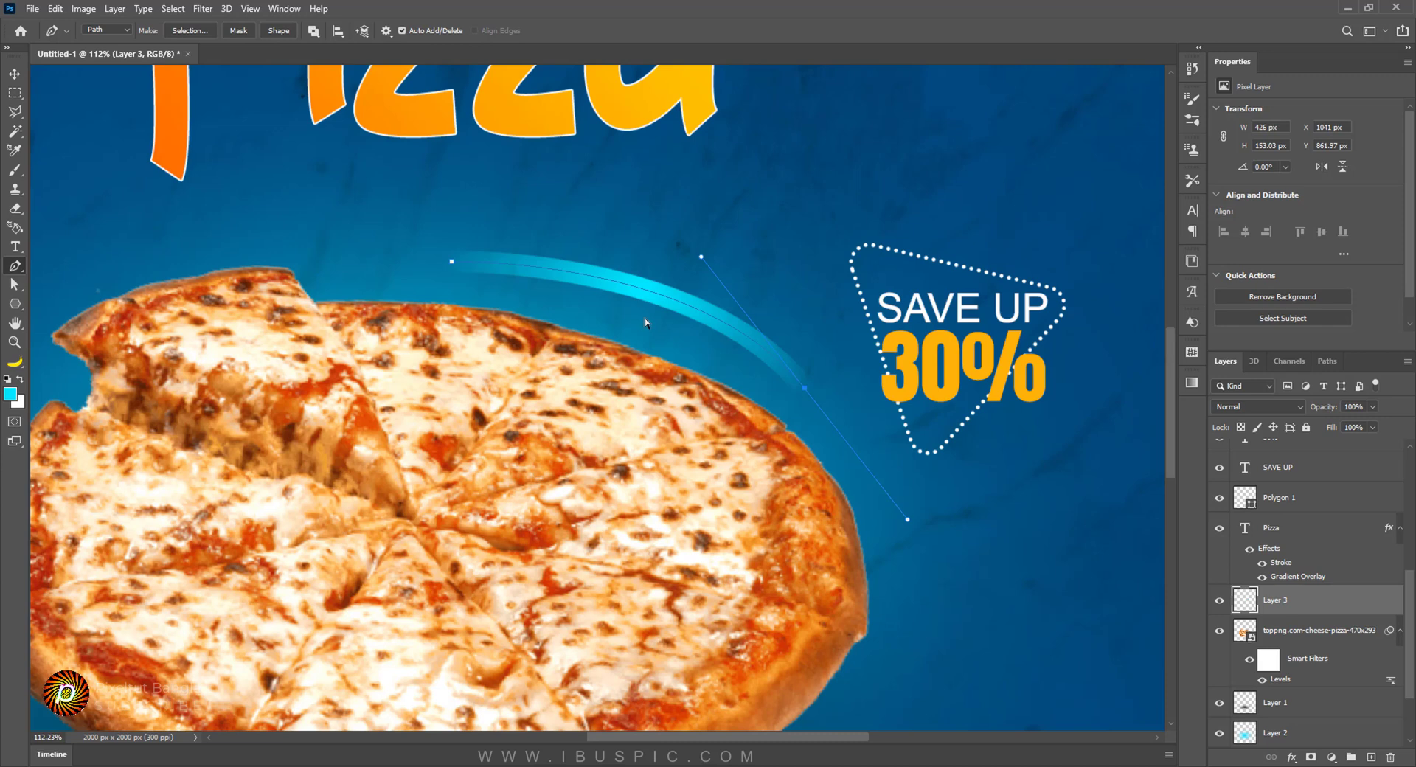
key("ctrl+z")
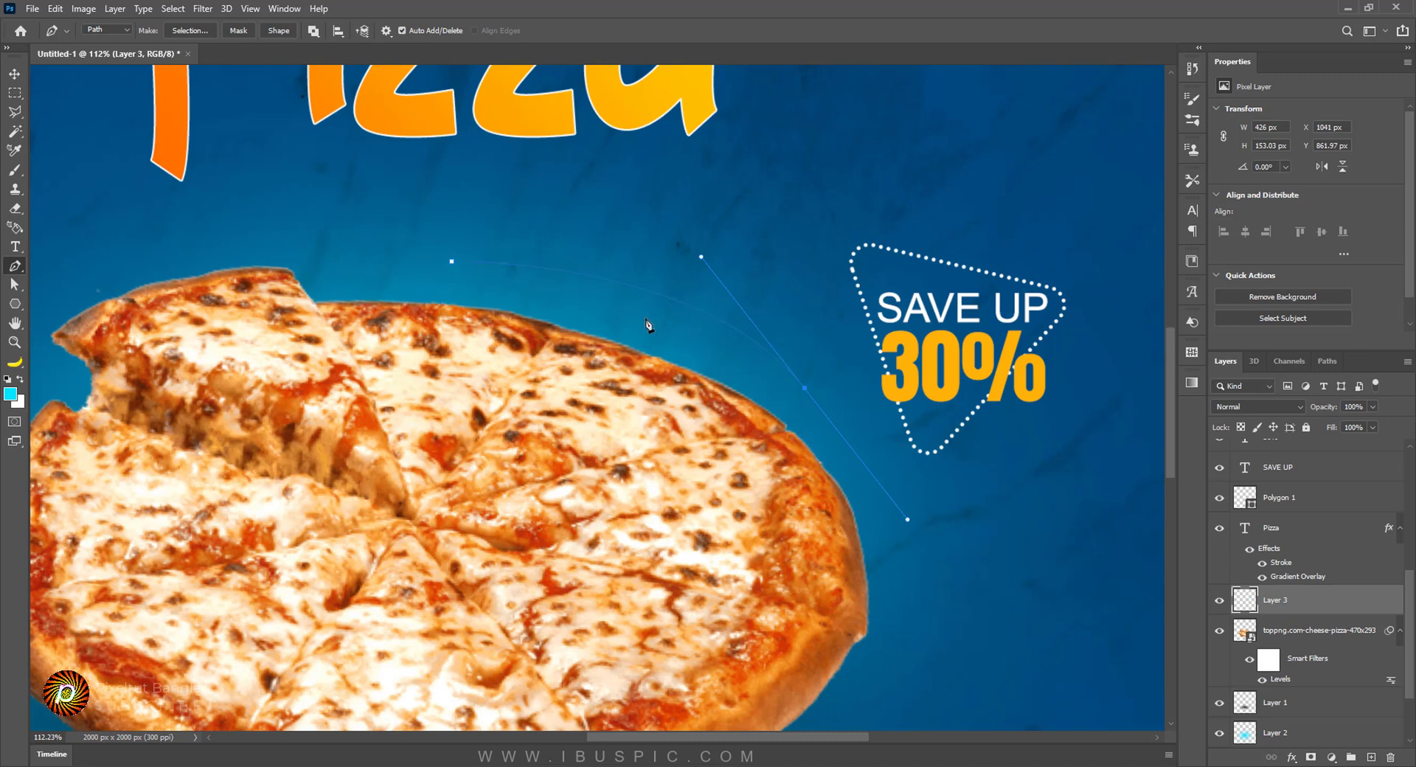
Step: Switch the brush to the Hard Round Pressure Size preset
left_click(15, 171)
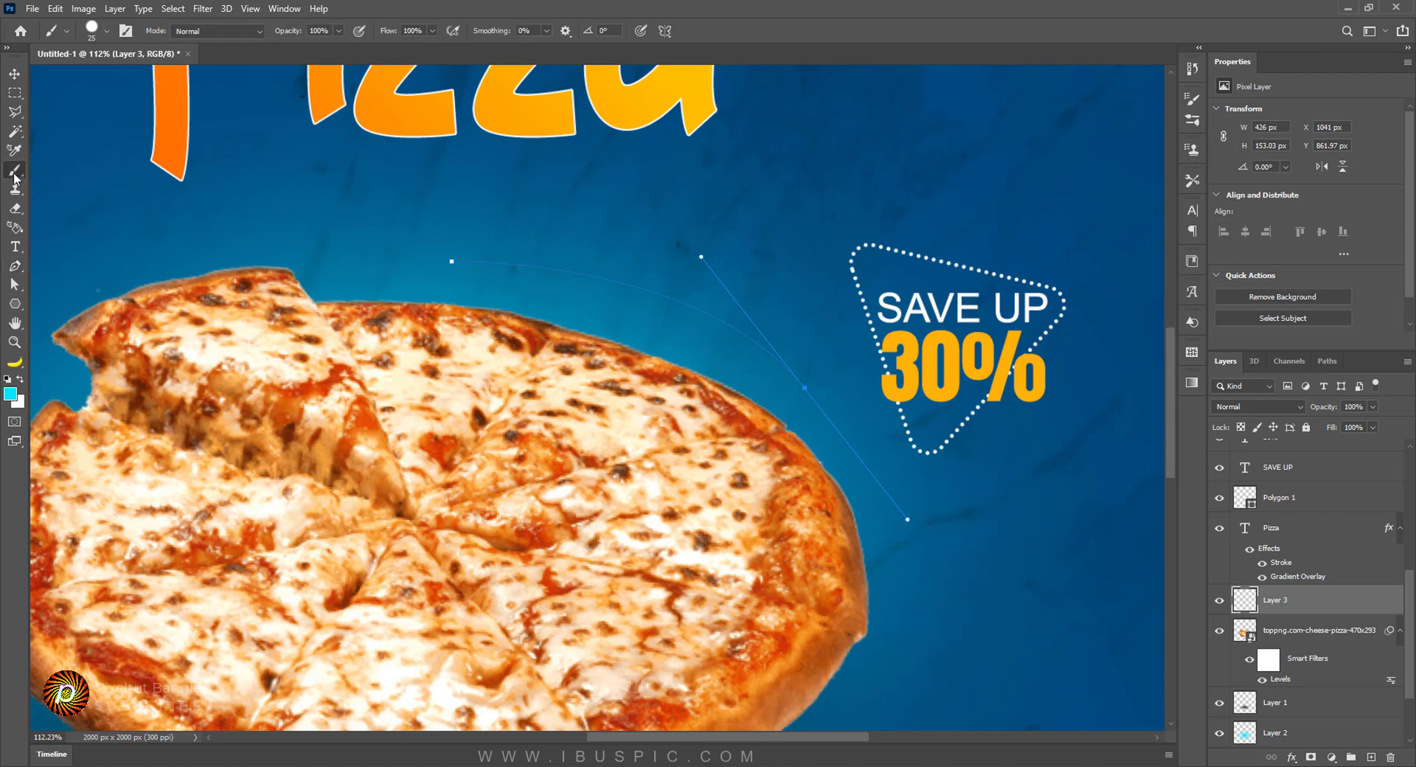
right_click(397, 210)
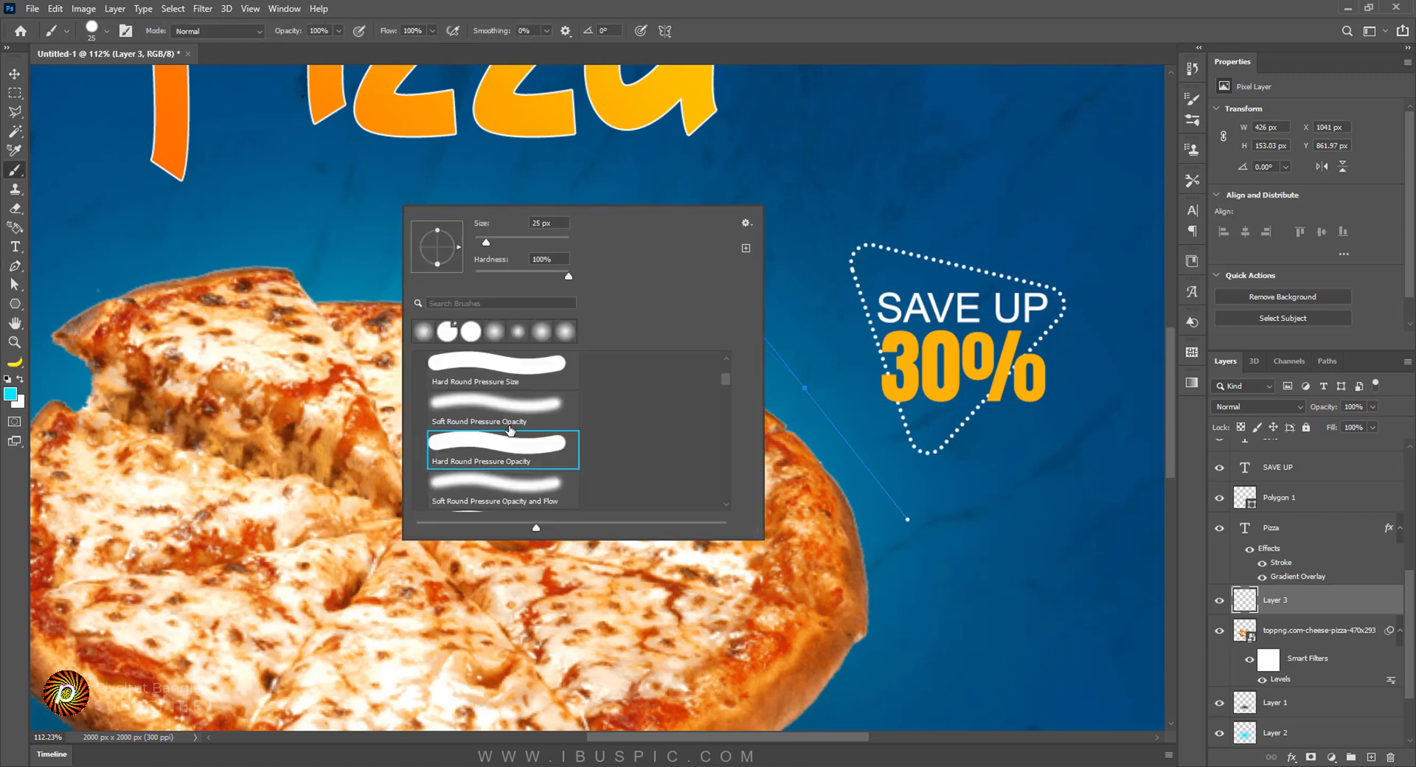
scroll(509, 429, "up", 1)
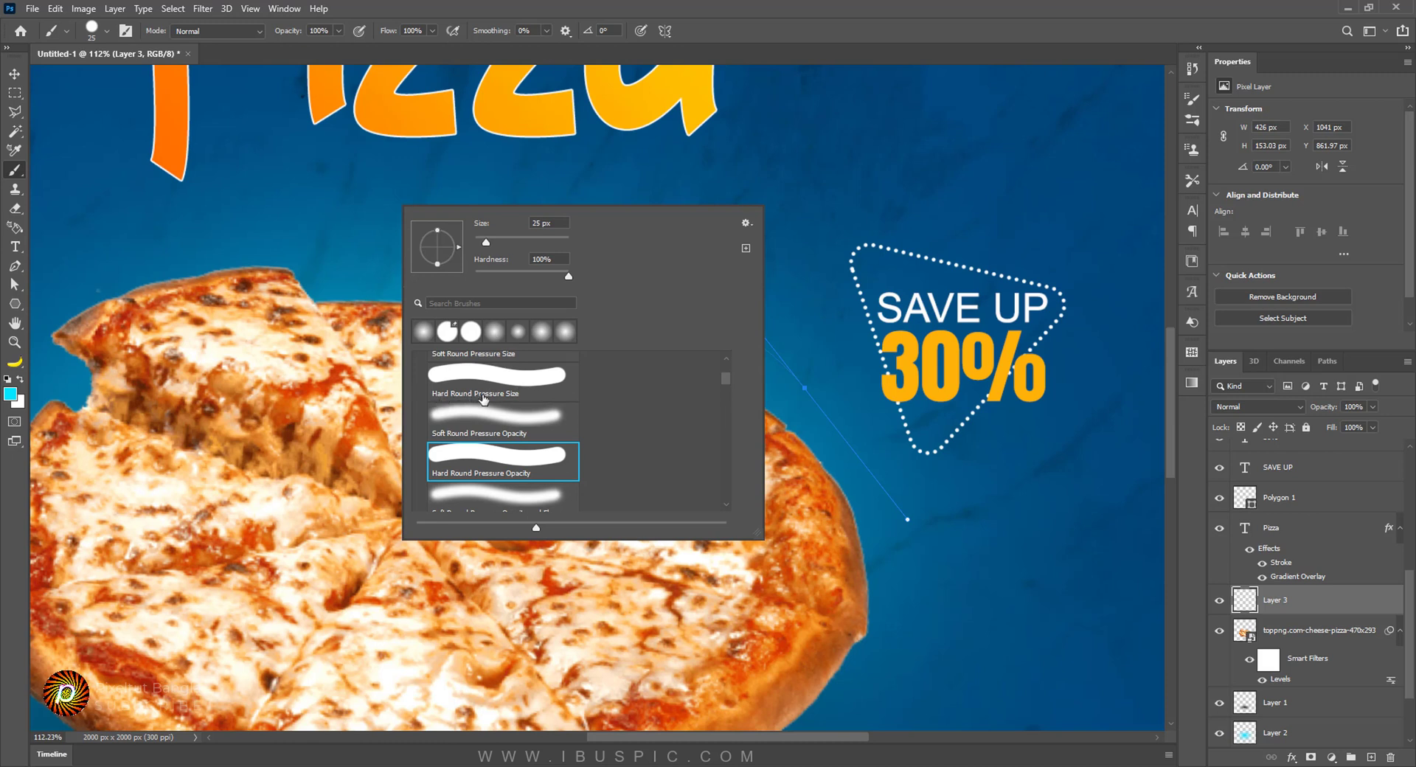
left_click(534, 383)
left_click(730, 7)
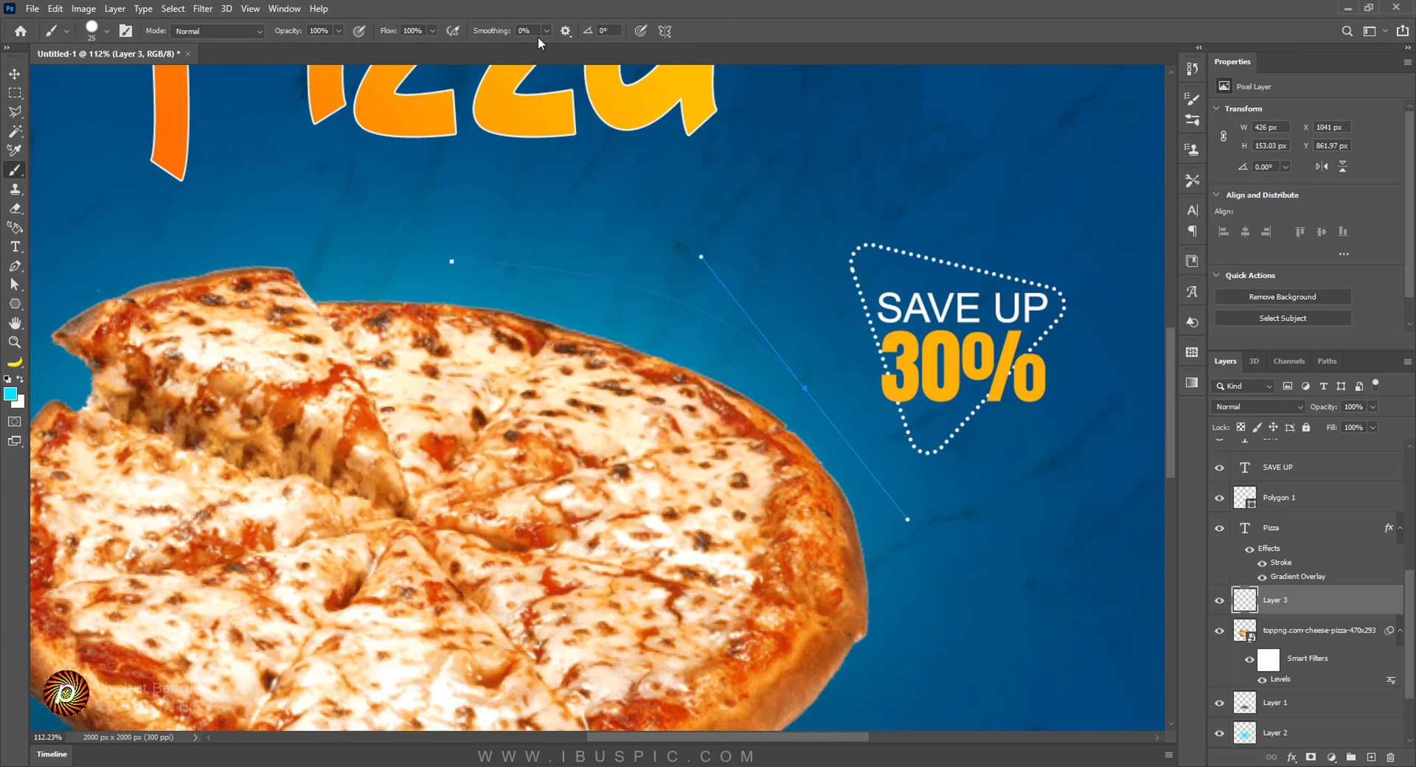
Step: Try the cyan pressure-size brush stroke along the curved path with Simulate Pressure on, and undo it
left_click(13, 269)
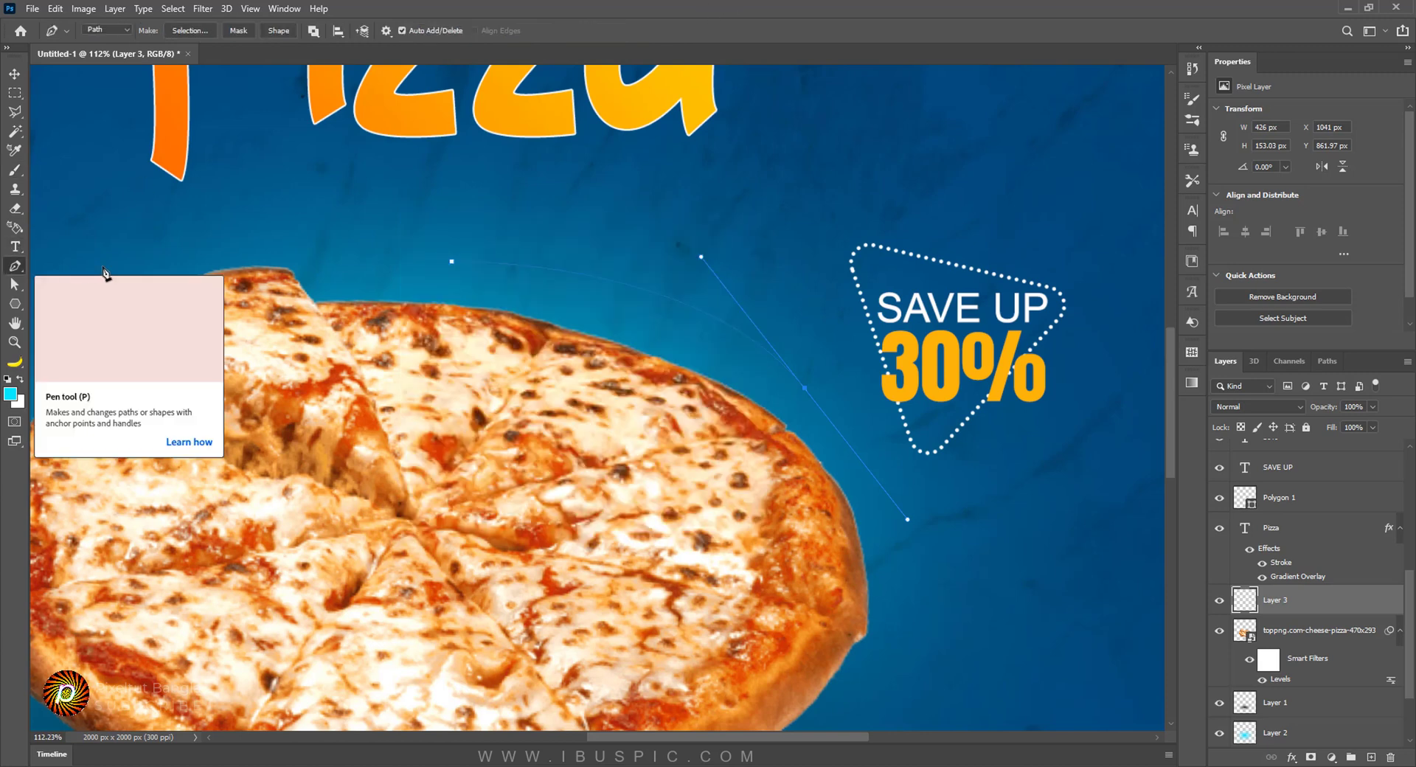
right_click(656, 241)
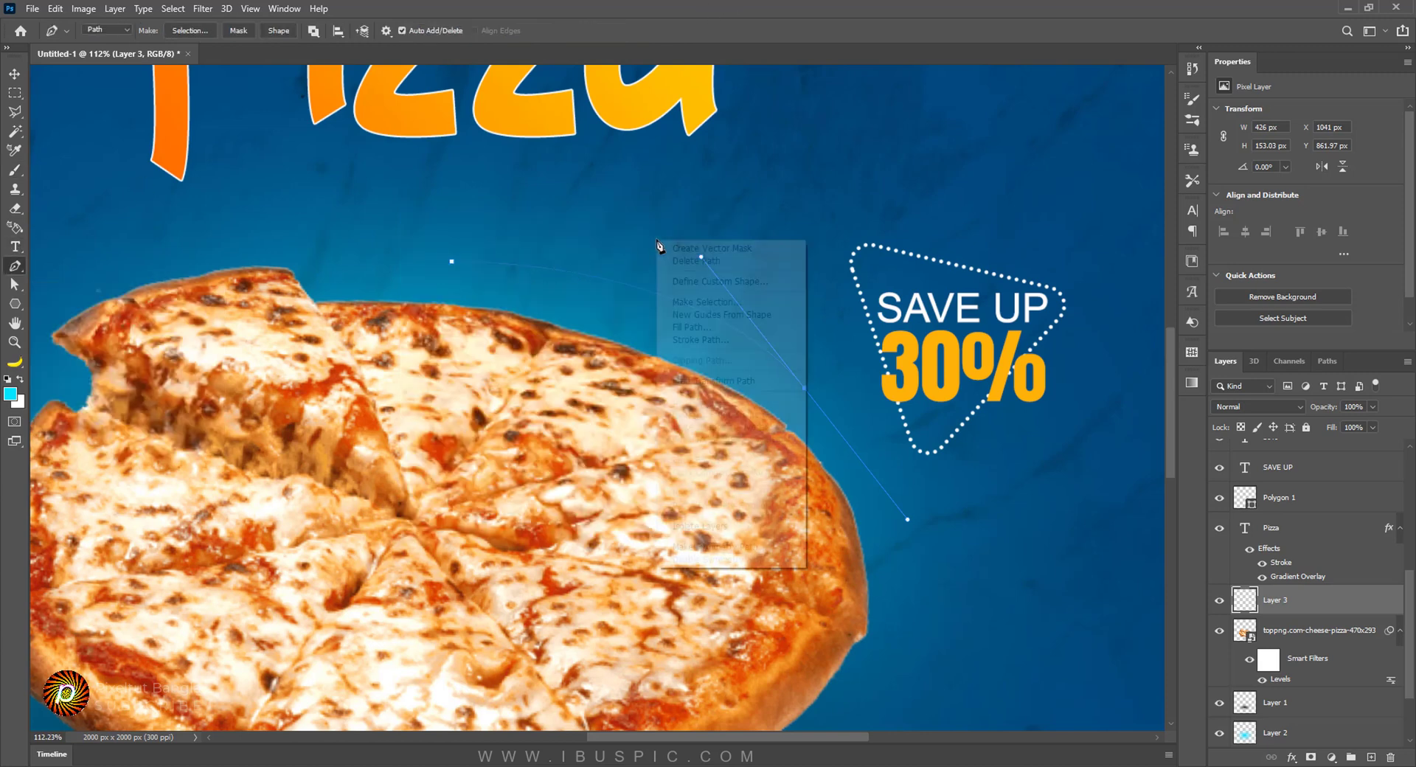
left_click(714, 338)
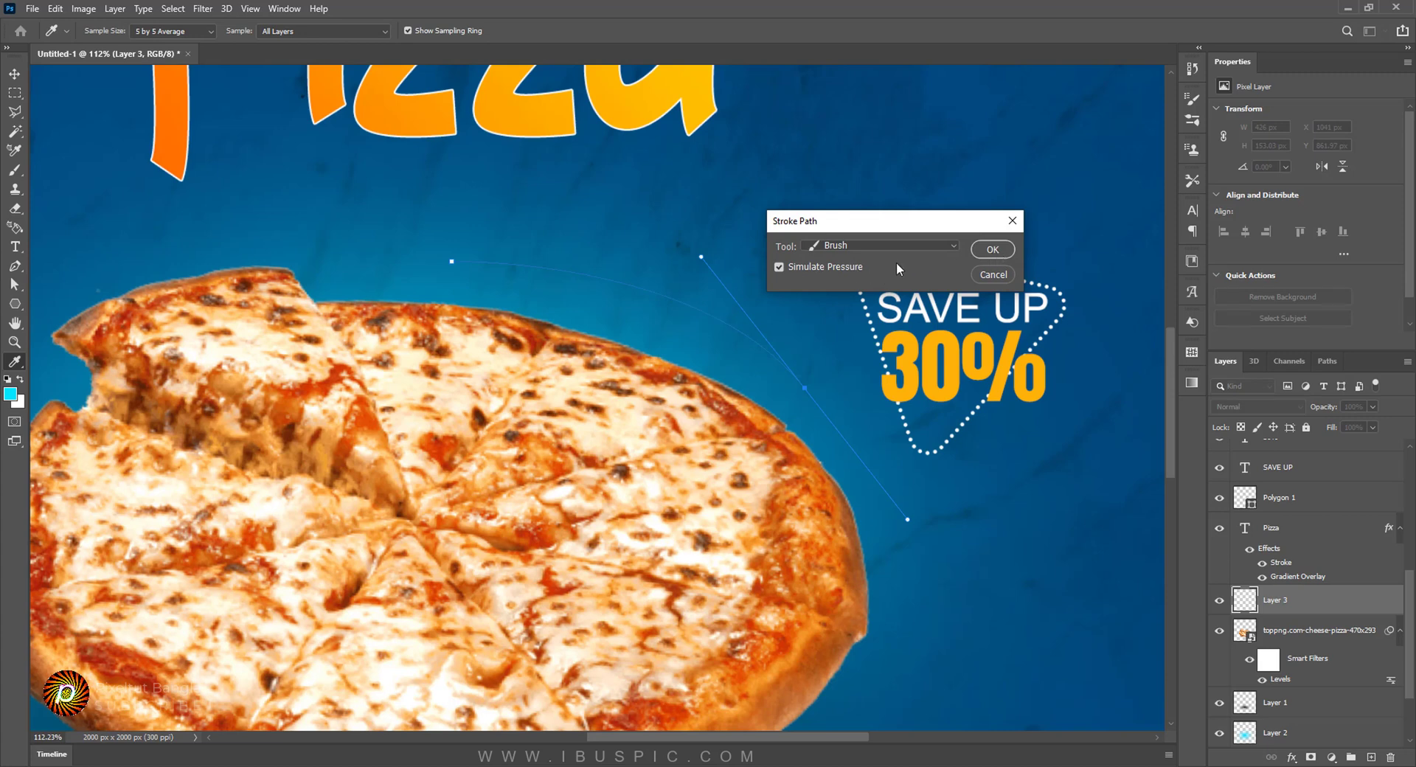
left_click(993, 249)
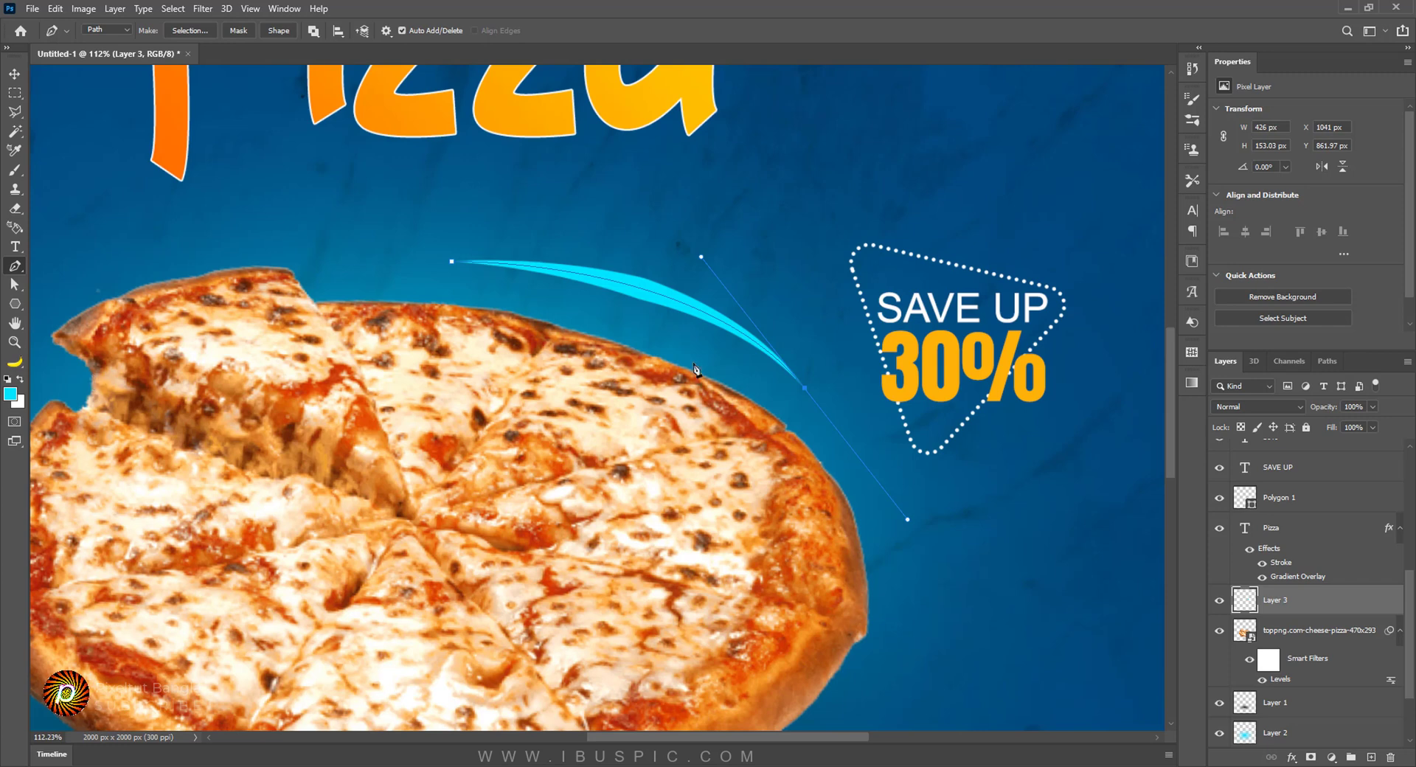
key("ctrl+z")
Step: Stroke the path at the pizza's upper right in white using Brush with Simulate Pressure, and delete the path
key("x")
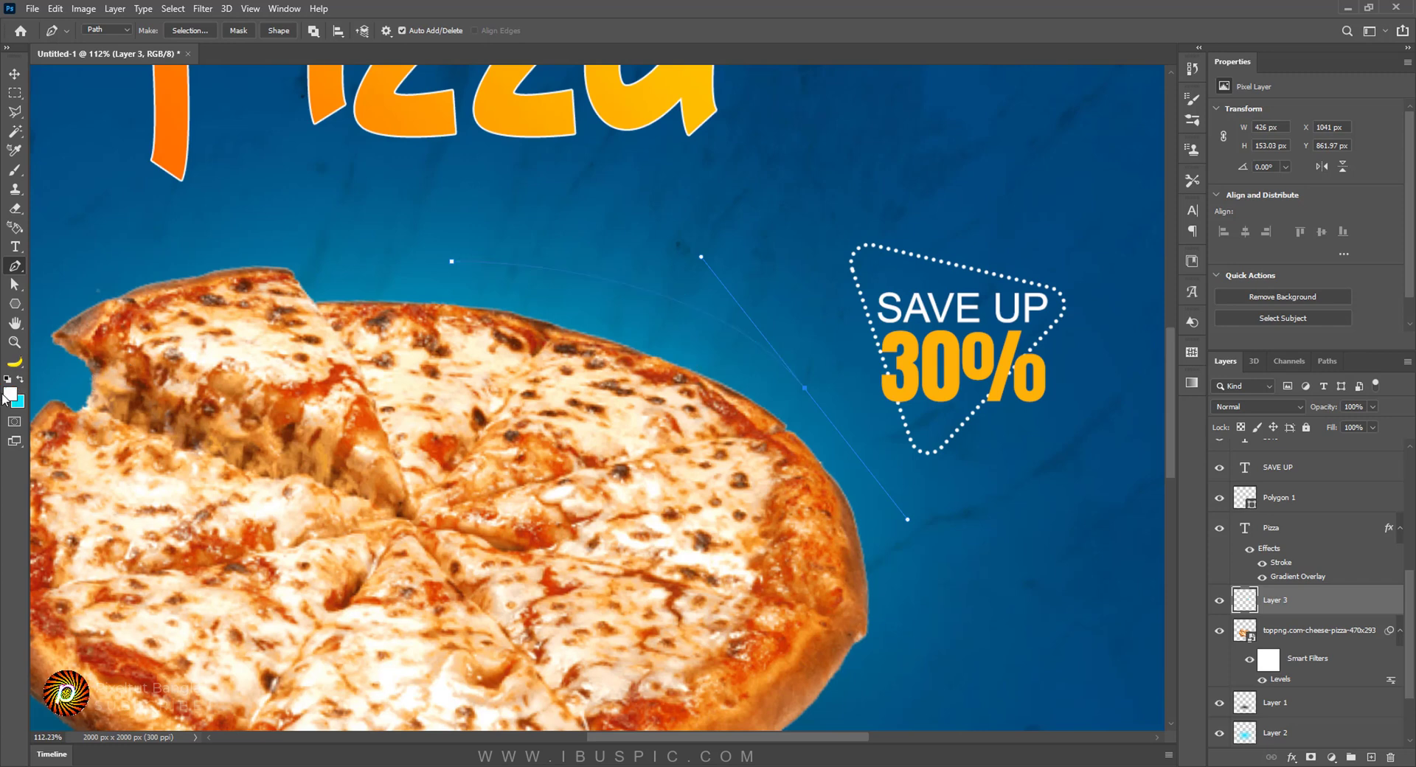
right_click(624, 251)
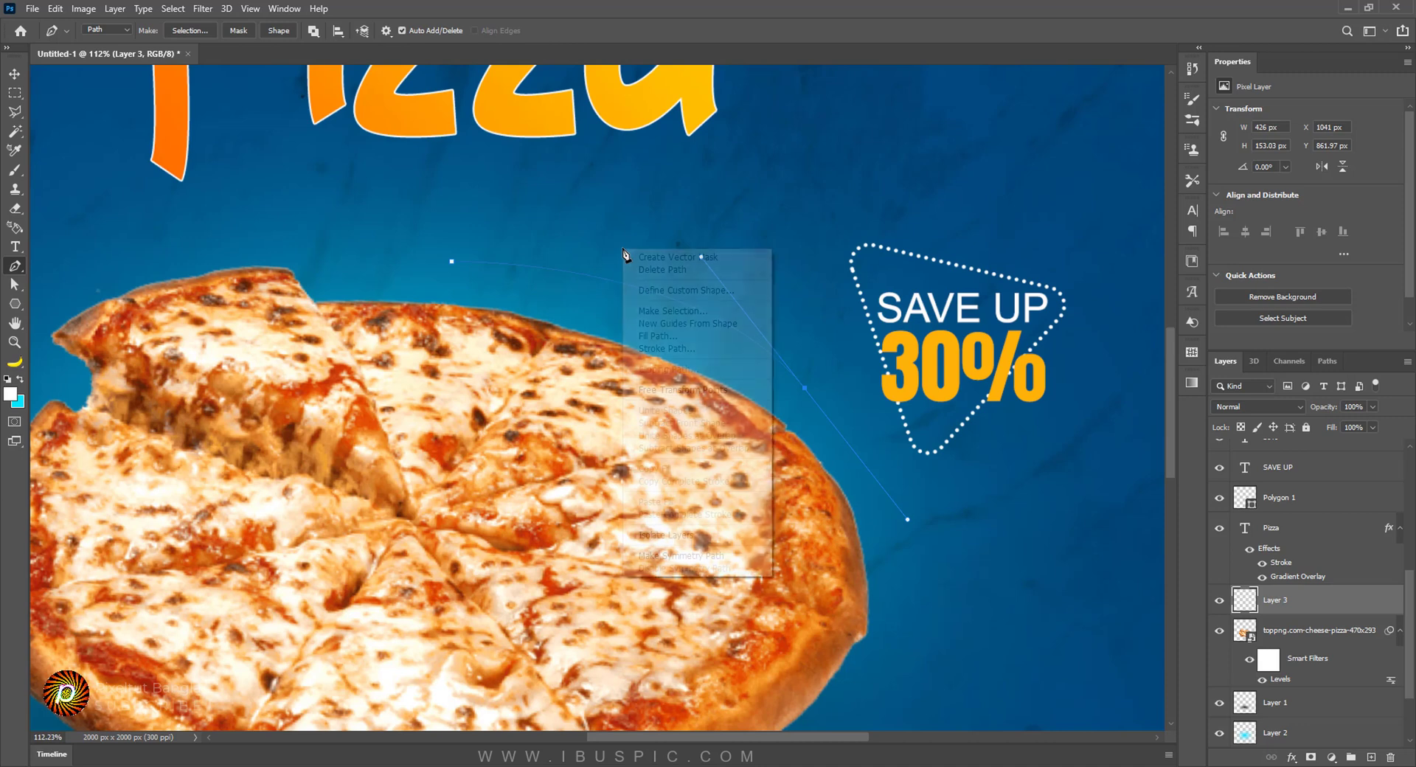
left_click(668, 348)
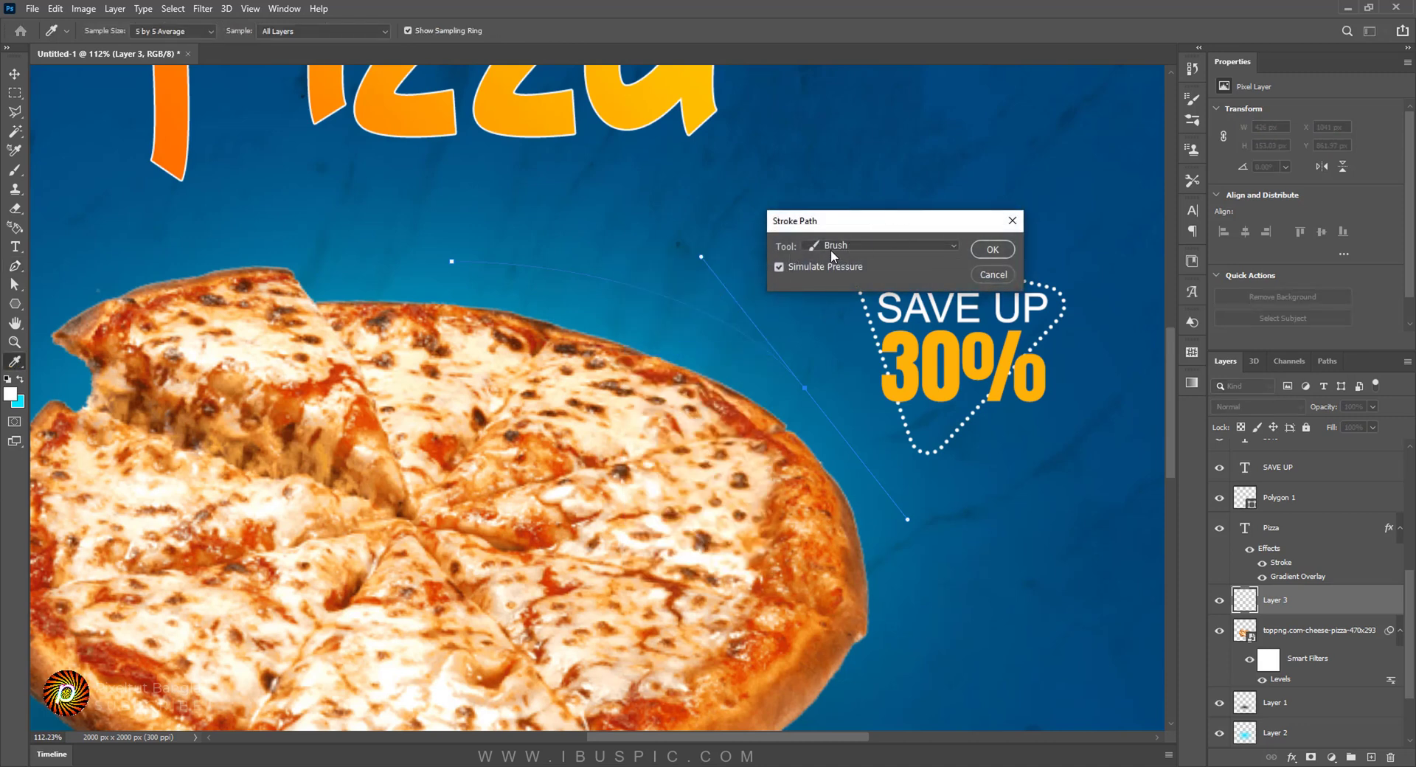
left_click(994, 249)
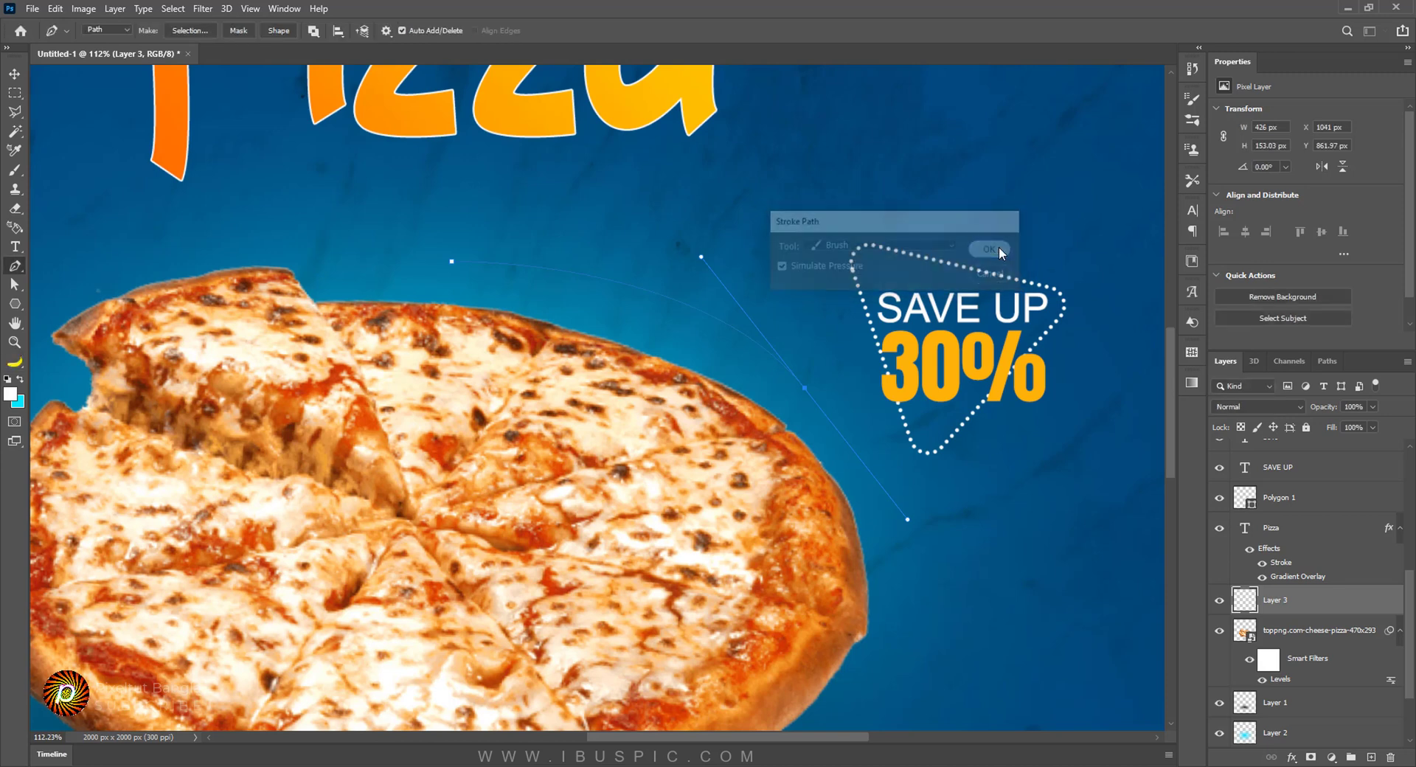
scroll(750, 262, "down", 3)
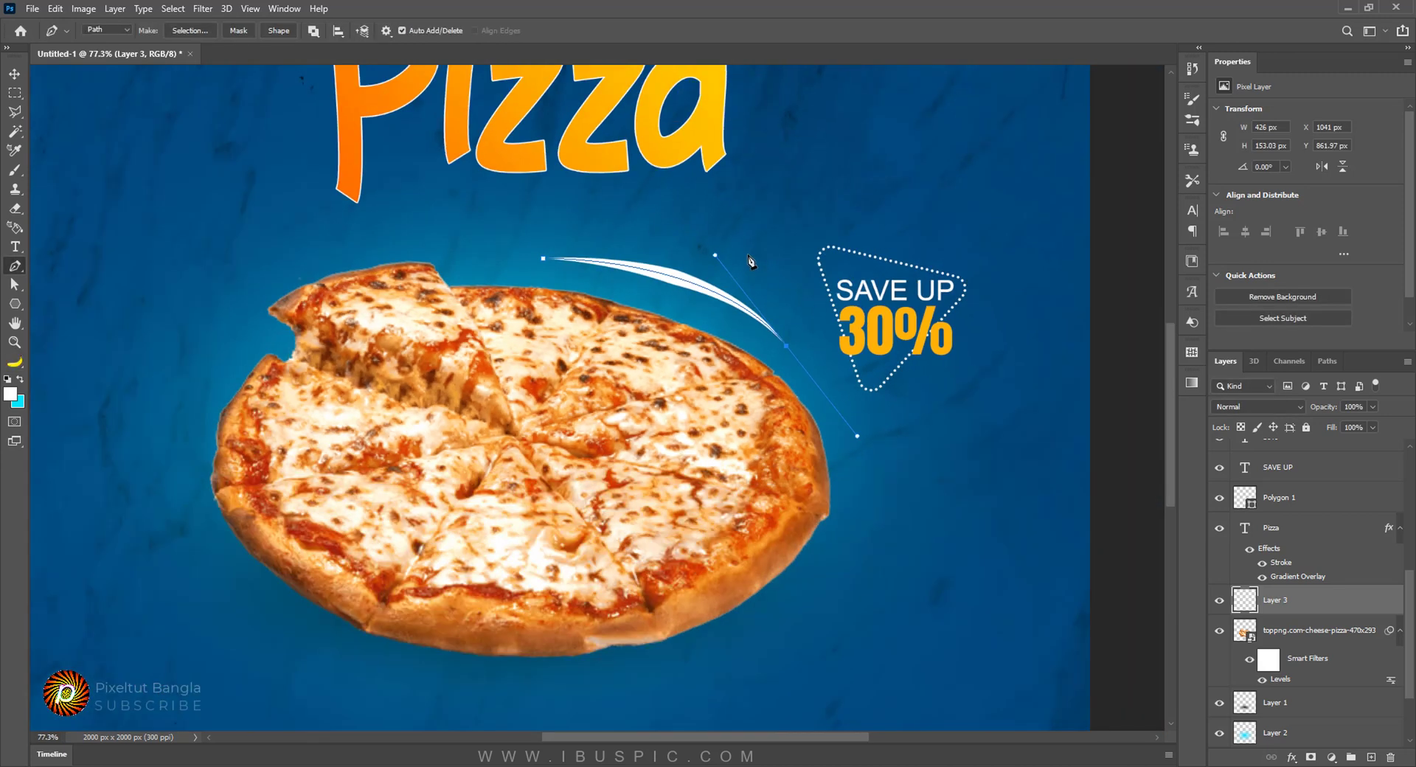
scroll(750, 262, "up", 2)
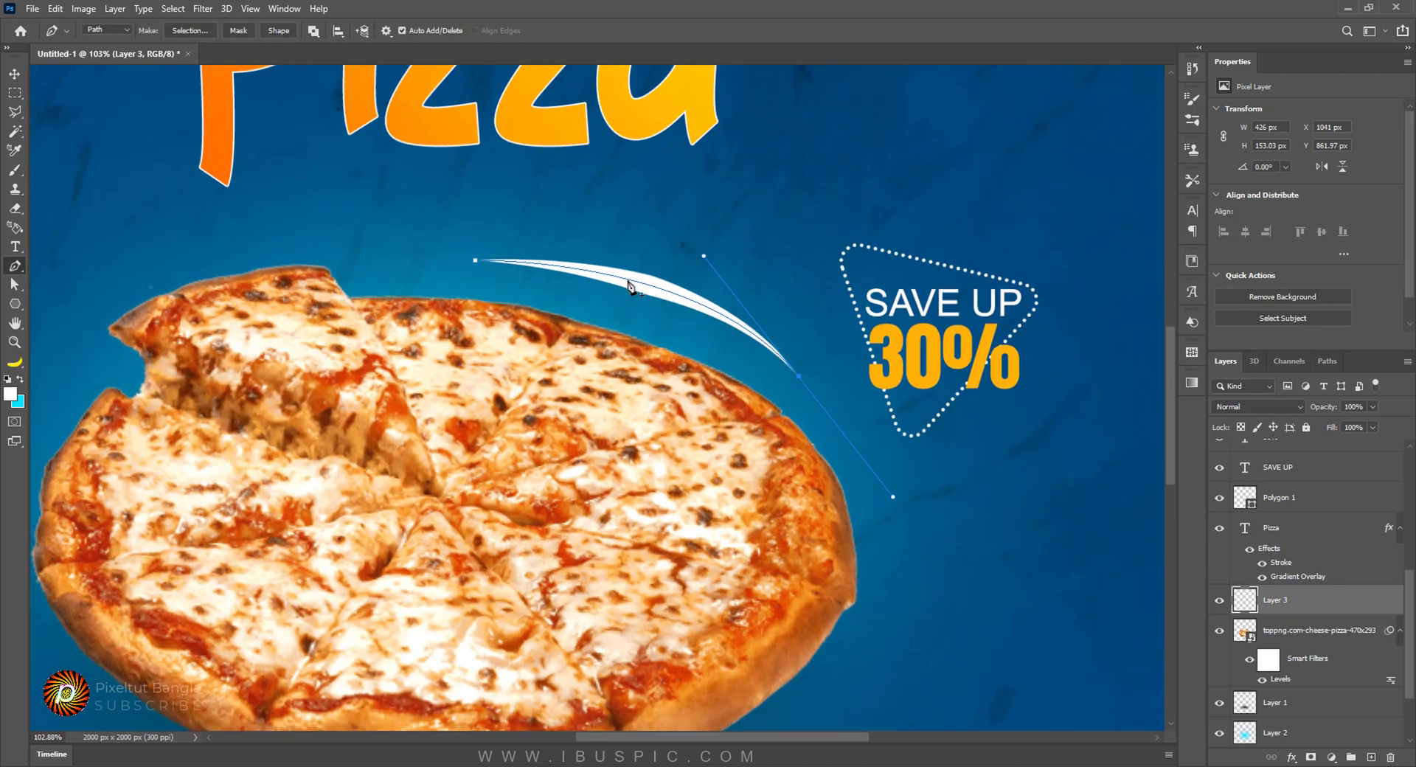
right_click(732, 212)
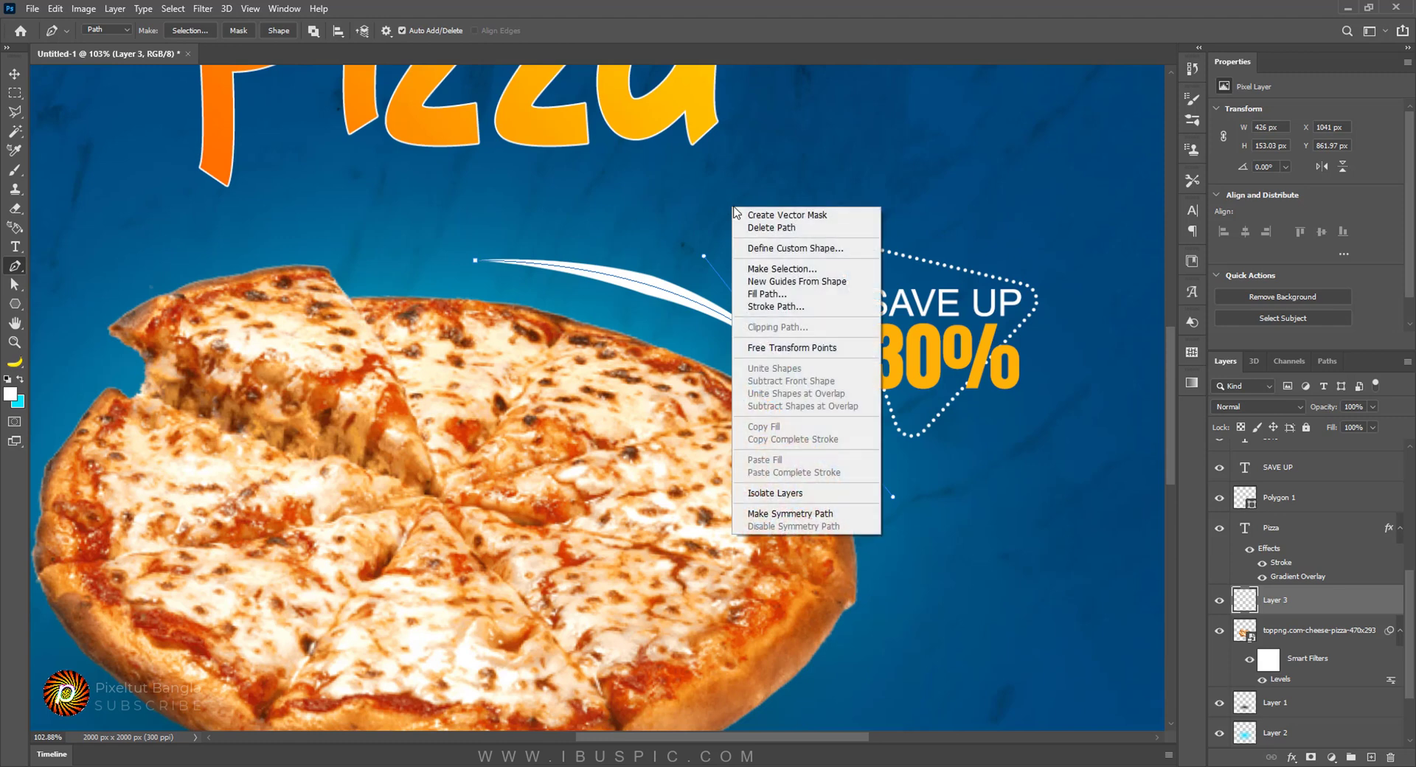
left_click(811, 233)
Step: Draw a curved Pen path about 475 px wide and 195 px high along the pizza's lower-right edge
scroll(749, 265, "down", 4)
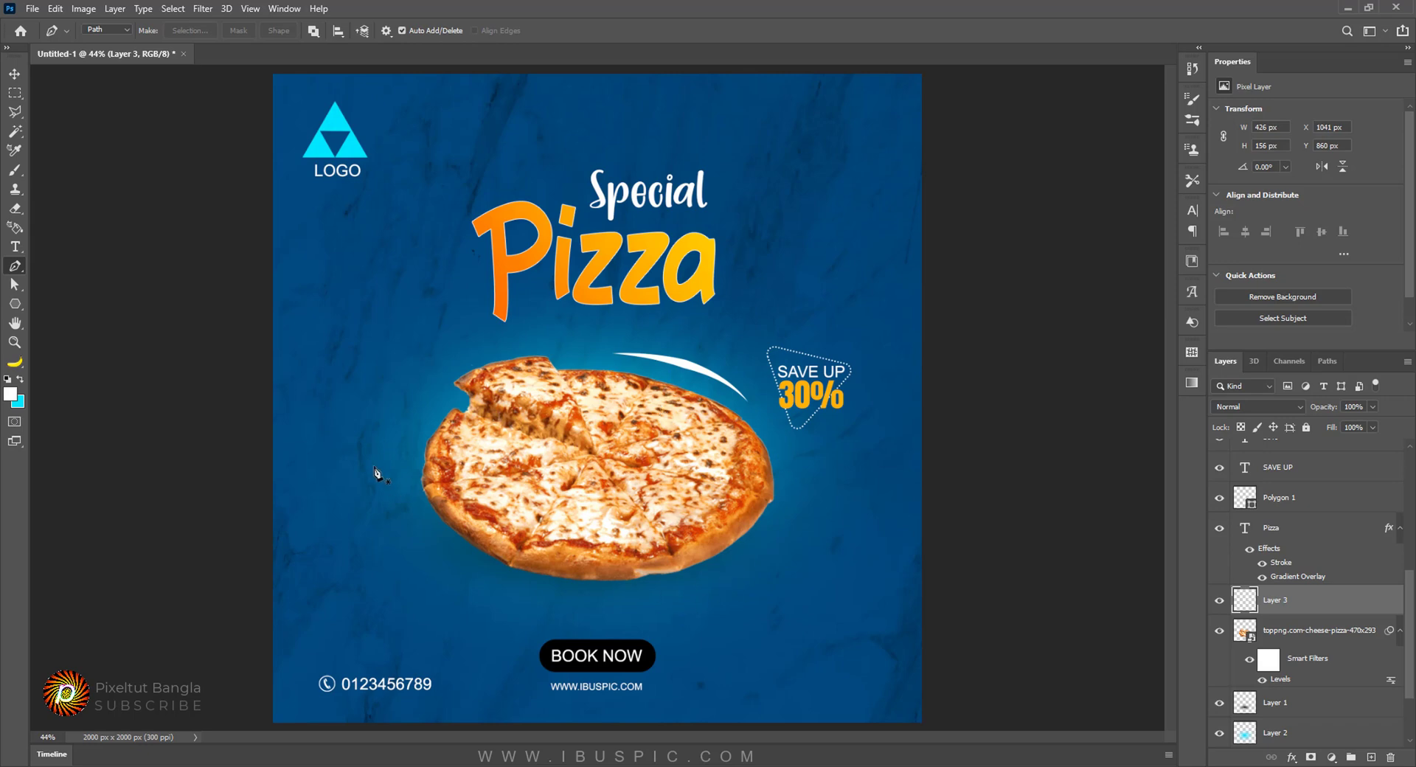
scroll(572, 516, "up", 2)
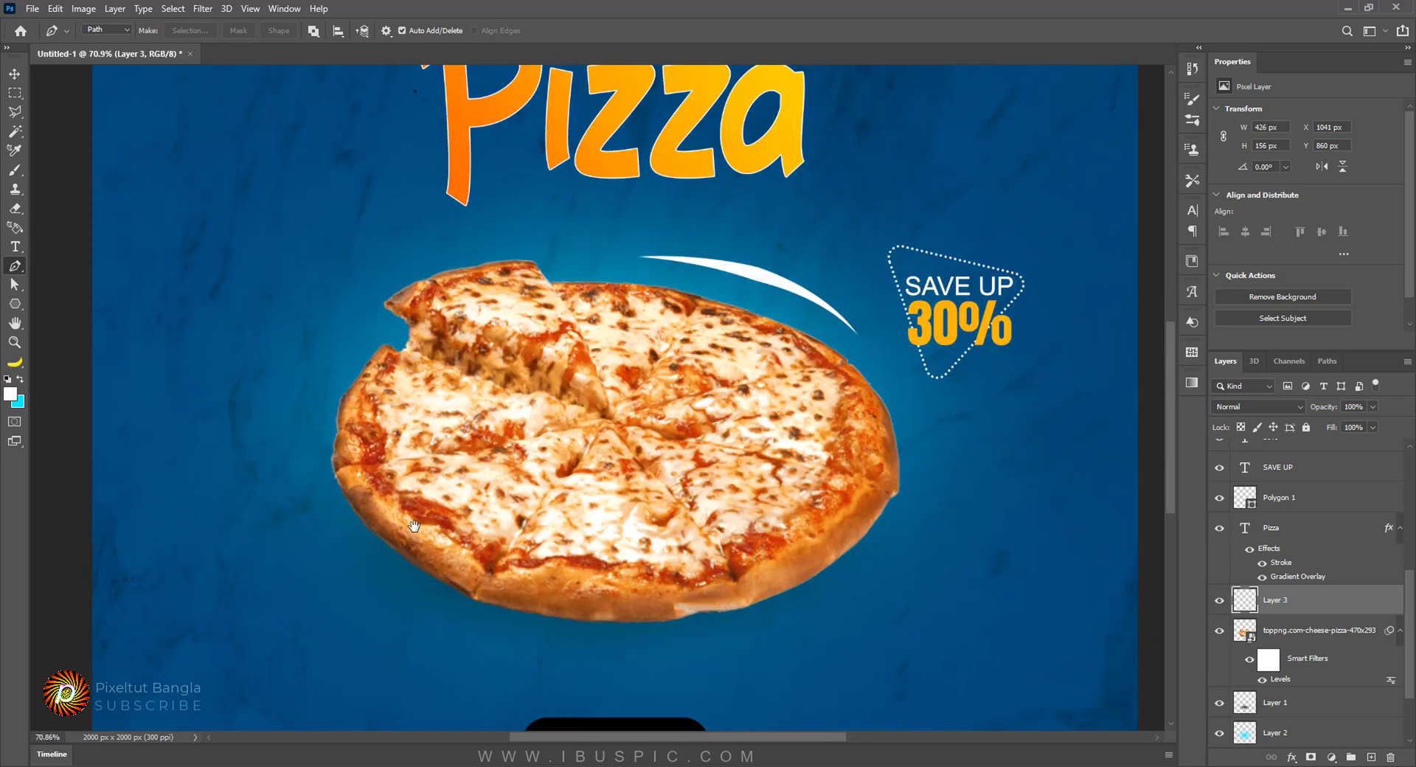
left_click_drag(416, 440, 257, 266)
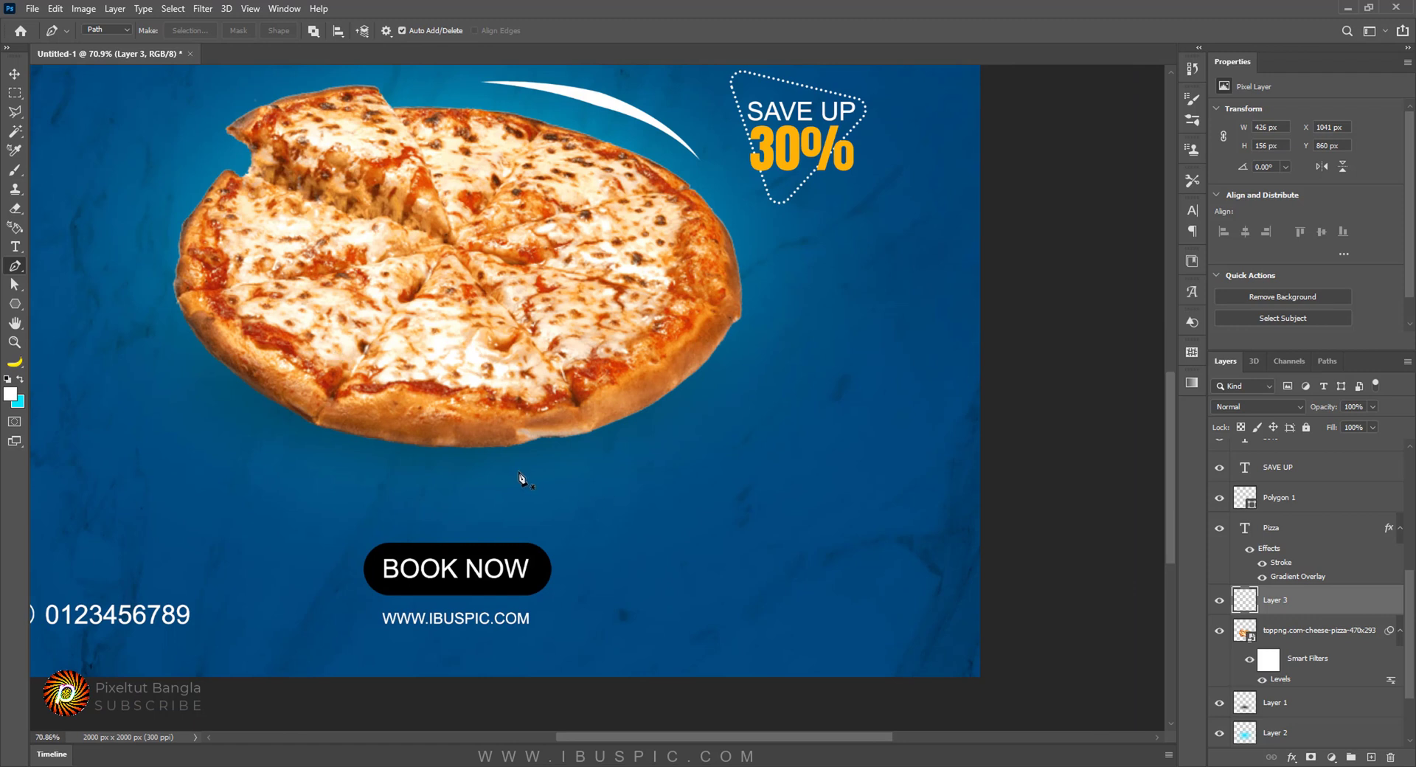
left_click(484, 470)
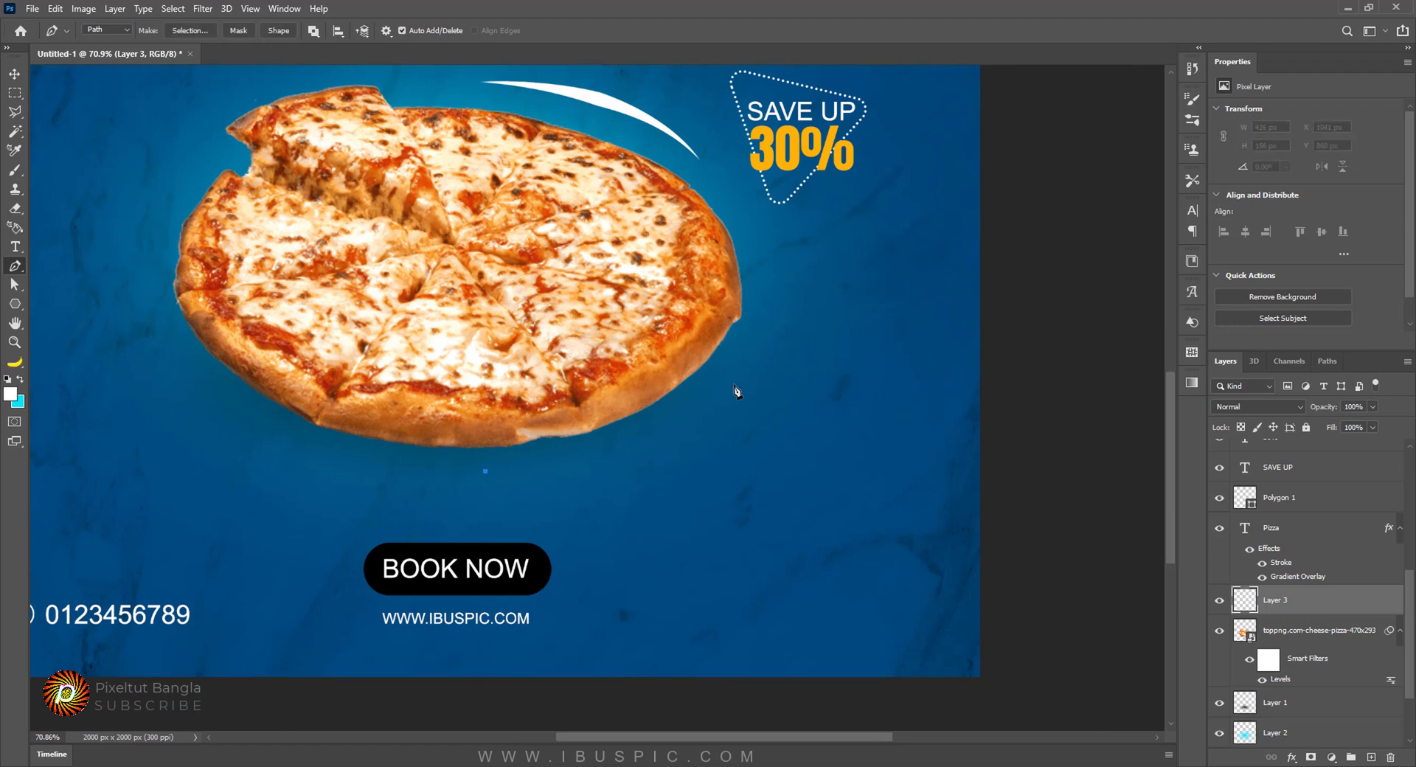
left_click(734, 367)
left_click_drag(794, 306, 820, 267)
Step: Stroke the lower-right path in white using Brush with Simulate Pressure, and delete the path
right_click(700, 352)
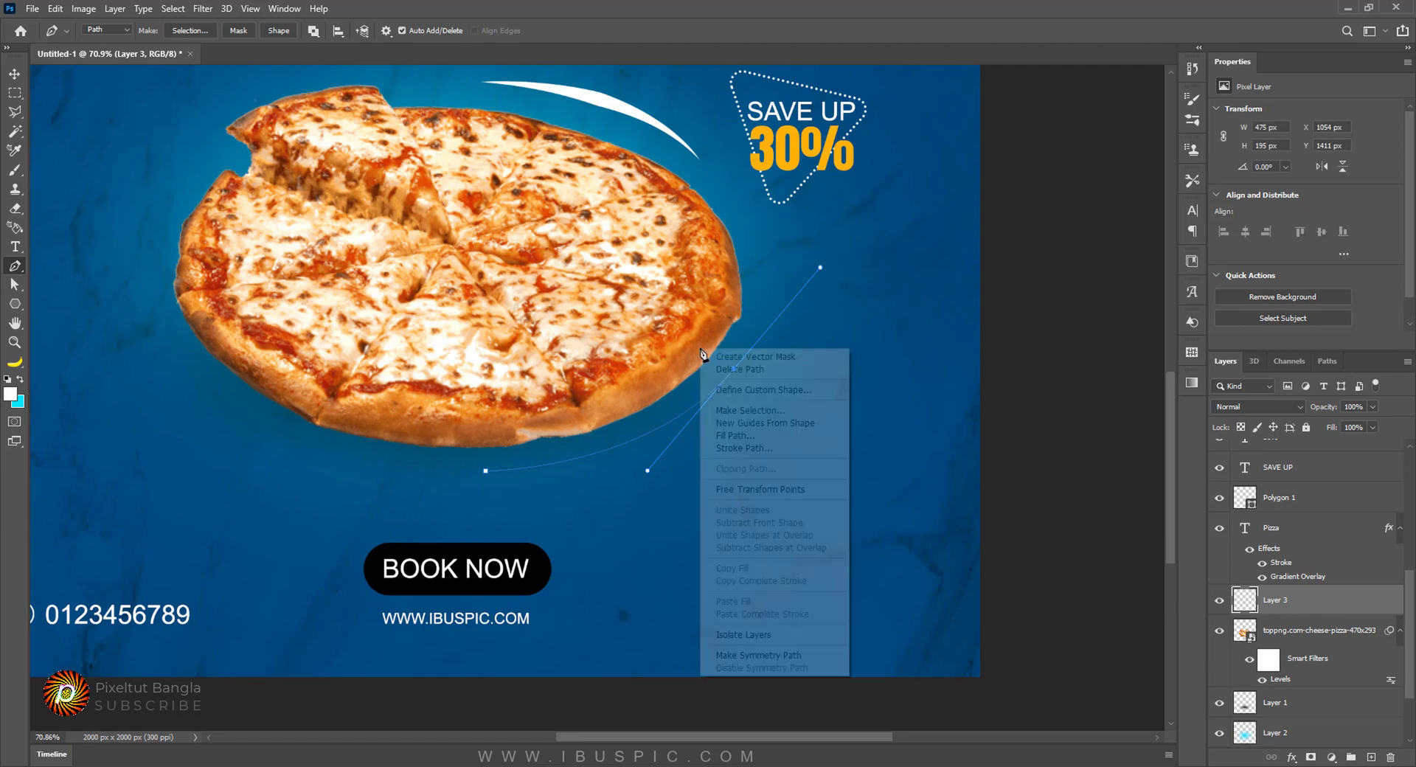
left_click(745, 447)
left_click(992, 249)
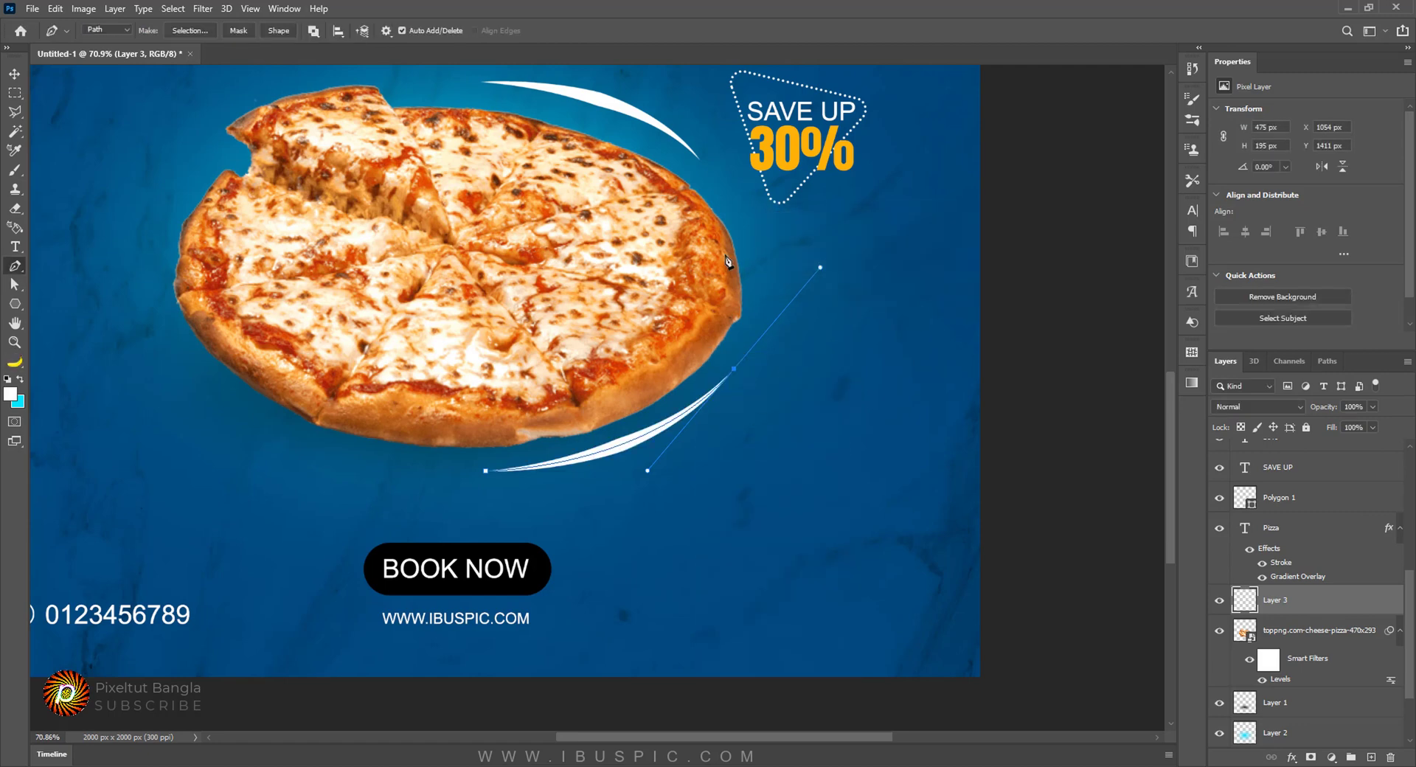
right_click(726, 256)
left_click(775, 277)
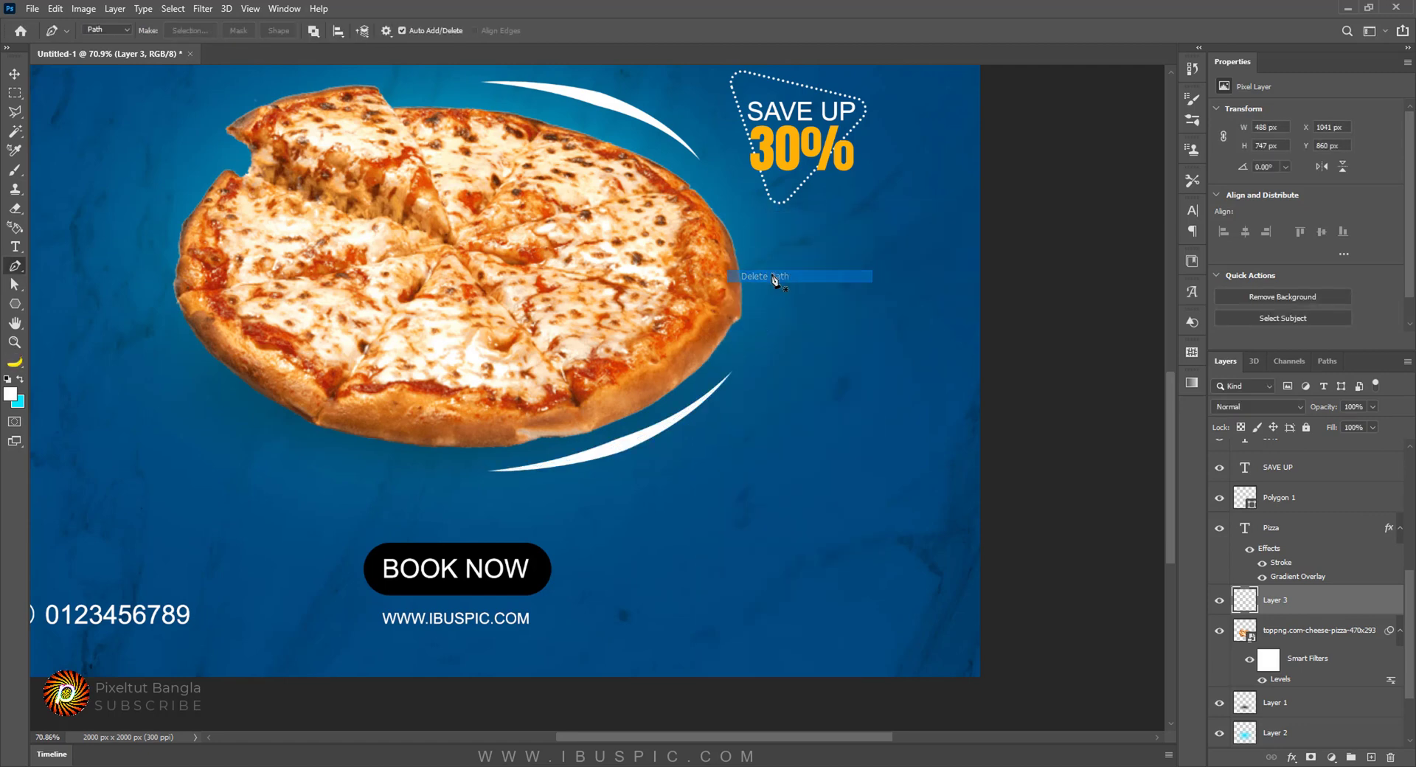
Step: Draw a curved path about 91 px wide and 371 px high along the pizza's left edge and turn it into a white tapered brush stroke
left_click(180, 190)
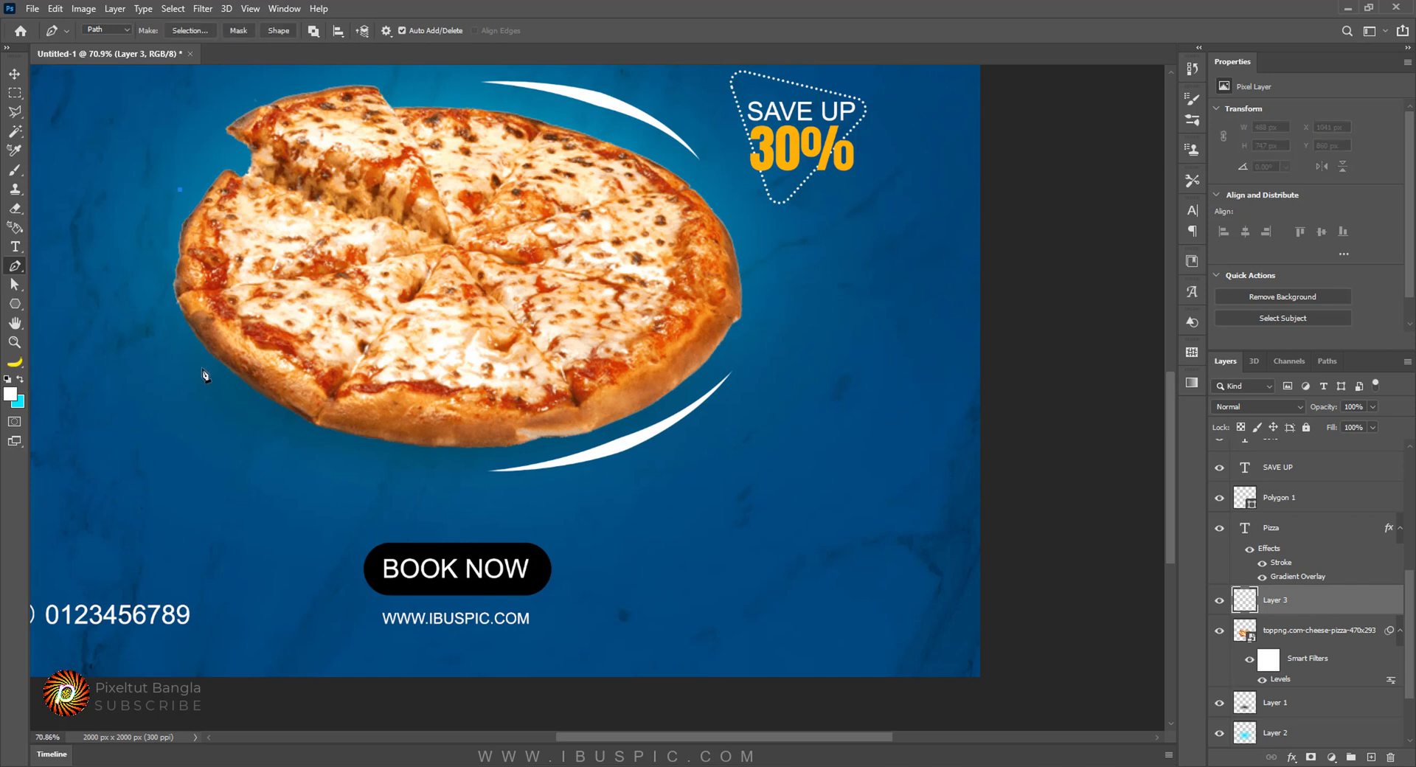
left_click_drag(242, 405, 292, 485)
right_click(274, 248)
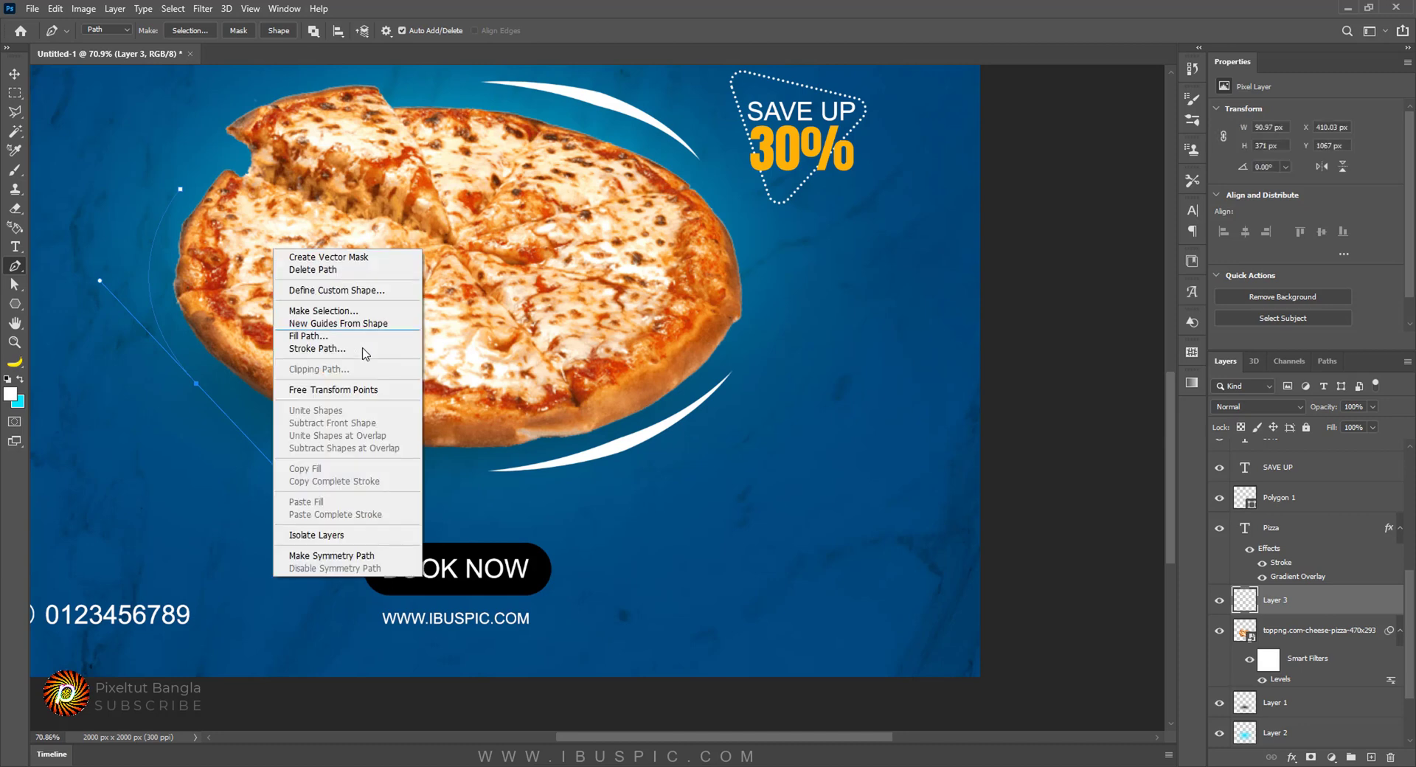
left_click(317, 348)
left_click(992, 249)
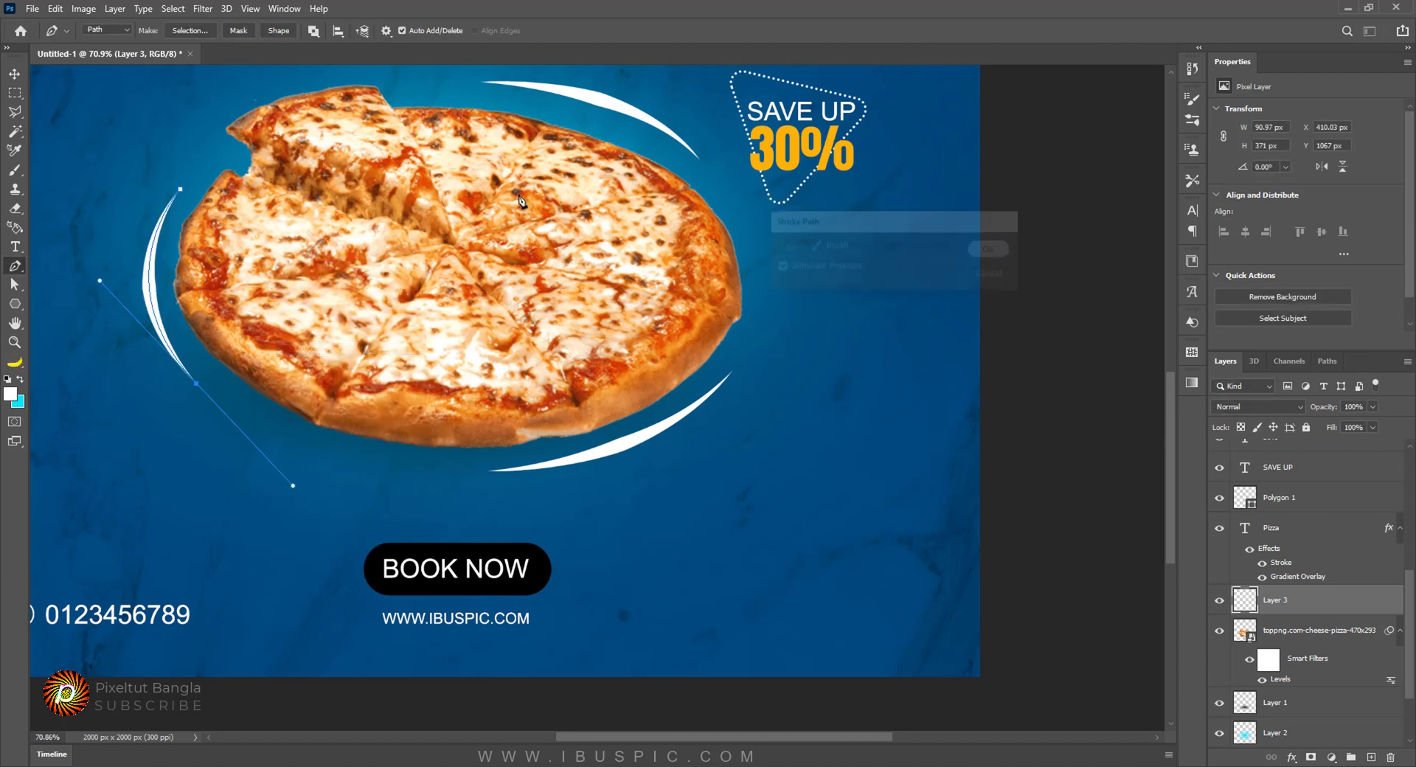
right_click(493, 194)
left_click(550, 212)
Step: Select the cheese pizza image and nudge it slightly upward to Y 857 px between the white curved accents
key("ctrl+minus")
key("ctrl+minus")
key("ctrl+minus")
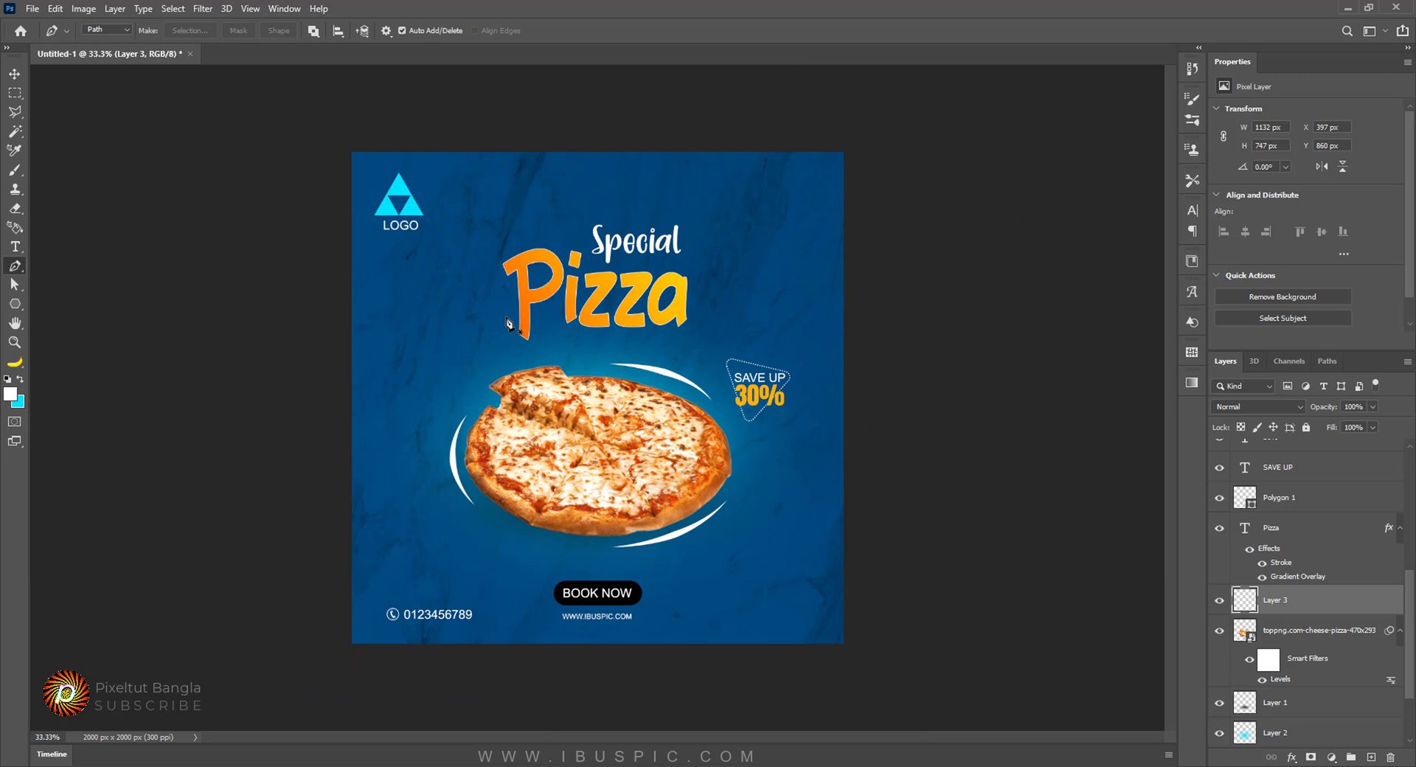
left_click(15, 74)
scroll(590, 420, "up", 1)
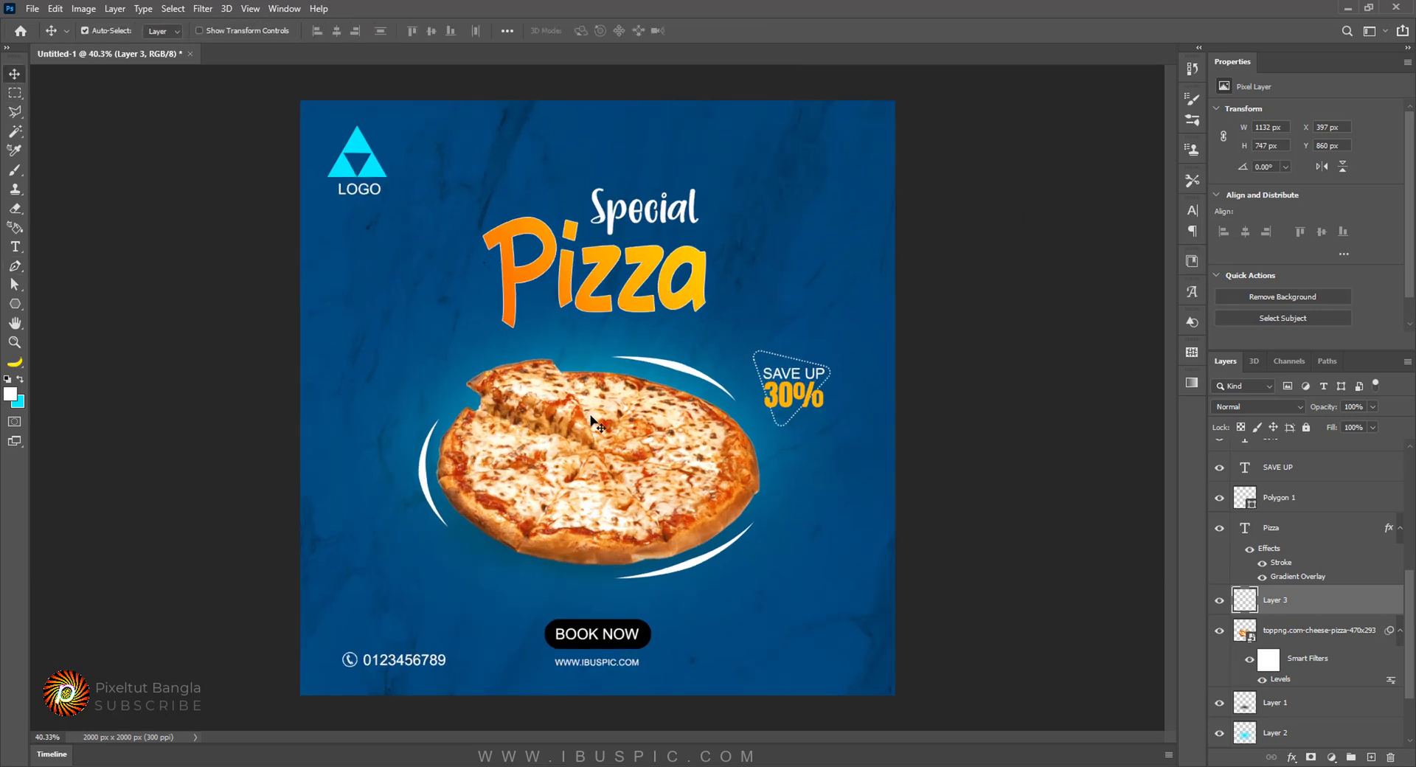
left_click(622, 452)
key("Up")
key("Up")
key("Up")
key("Up")
key("Up")
key("Up")
key("Up")
key("Up")
key("Up")
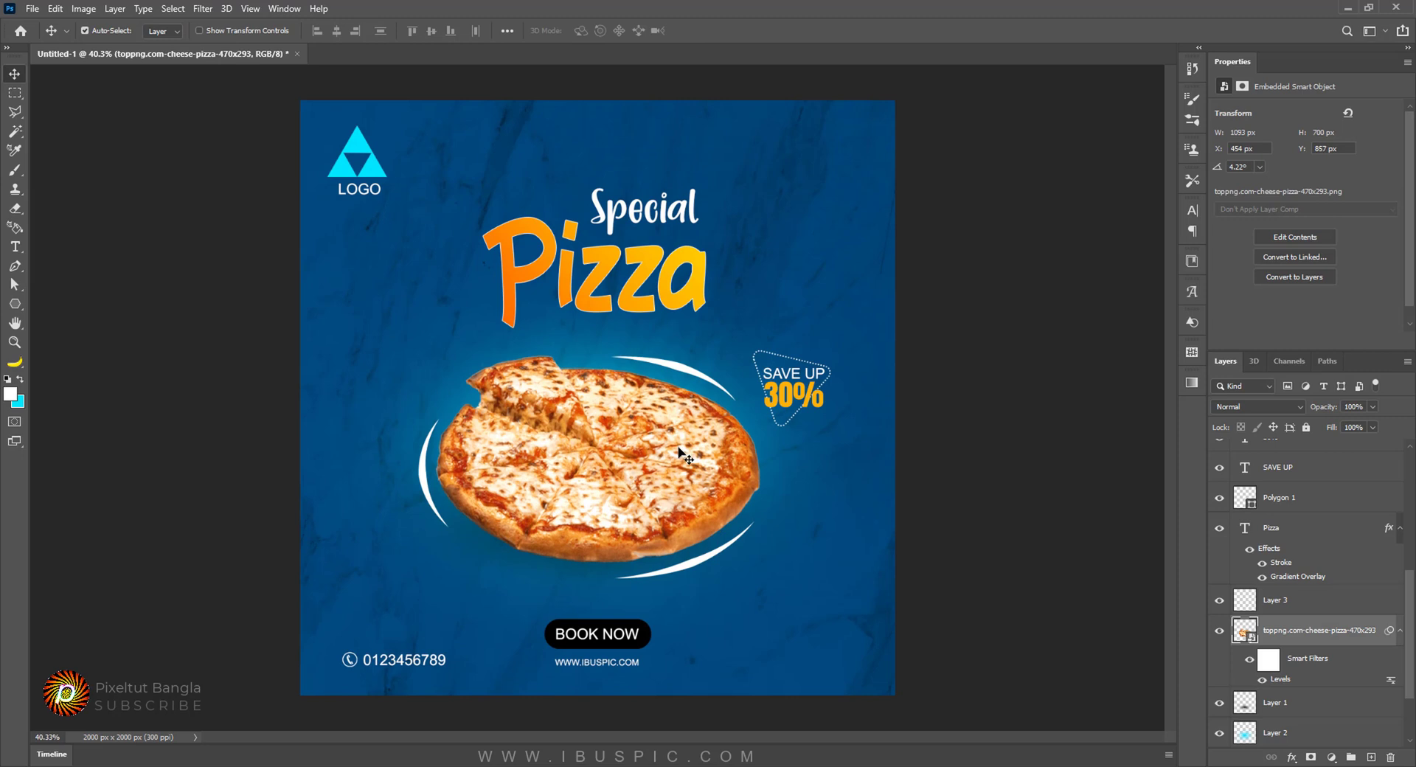
Step: Nudge the cheese pizza image slightly right and up to X 460 px, Y 848 px
key("Right")
key("Right")
key("Right")
key("Right")
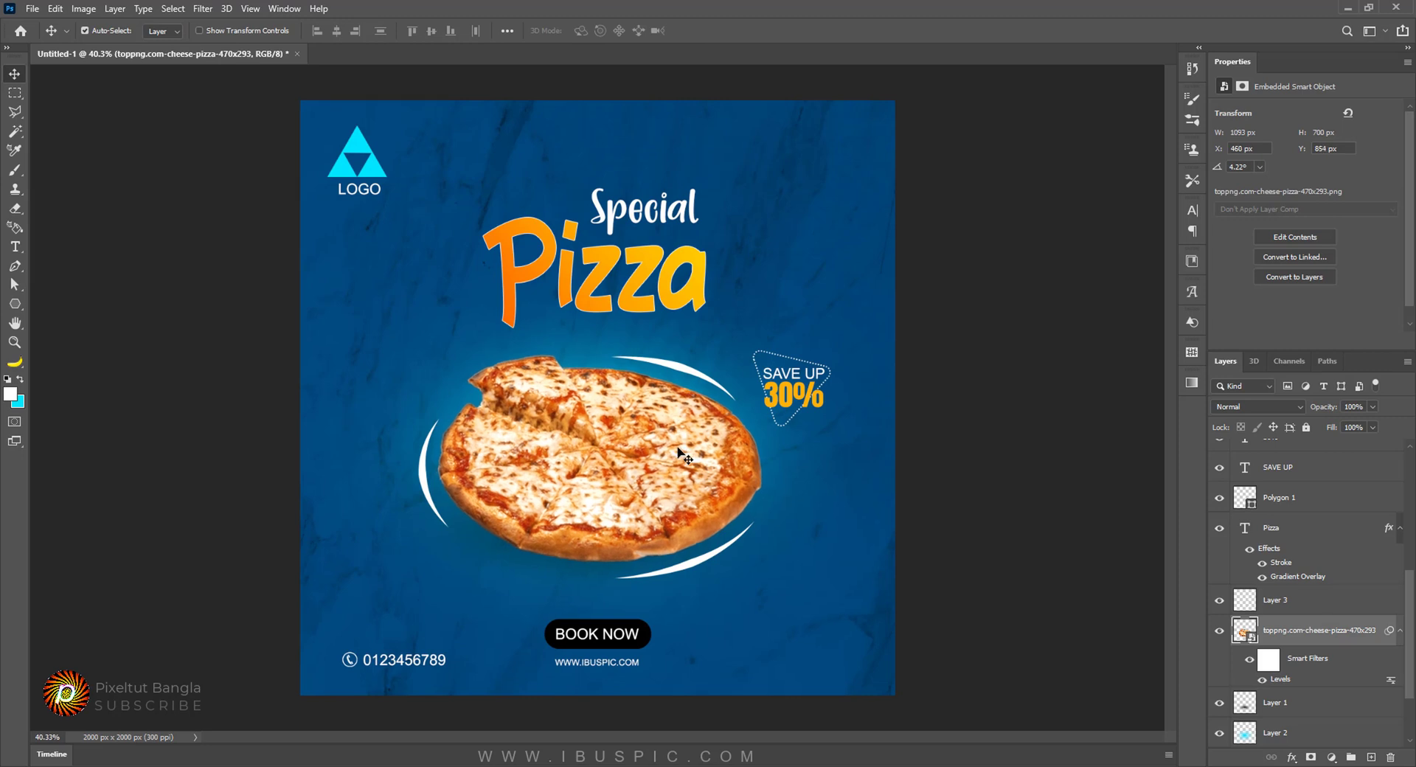
key("Up")
key("Up")
key("Up")
key("Up")
key("Up")
key("Up")
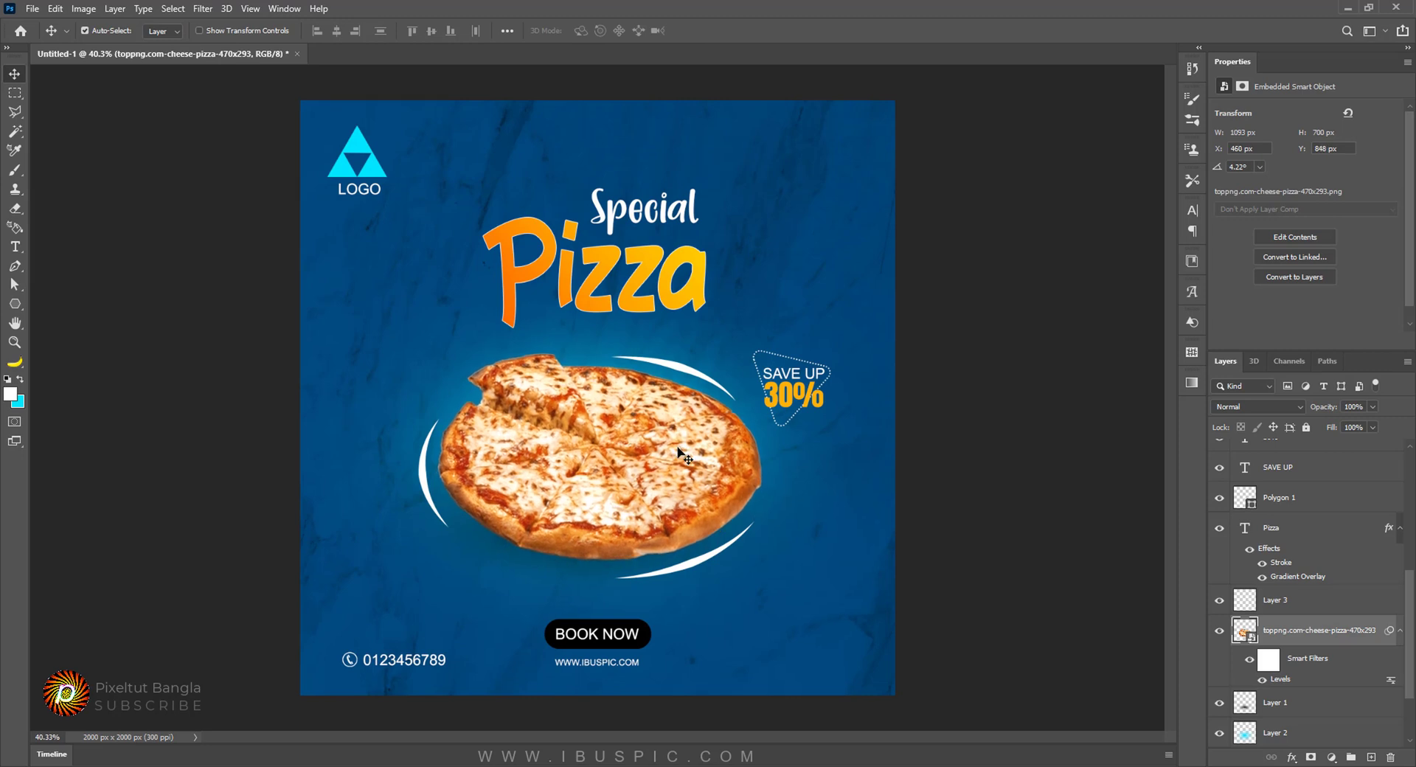
scroll(684, 457, "down", 3)
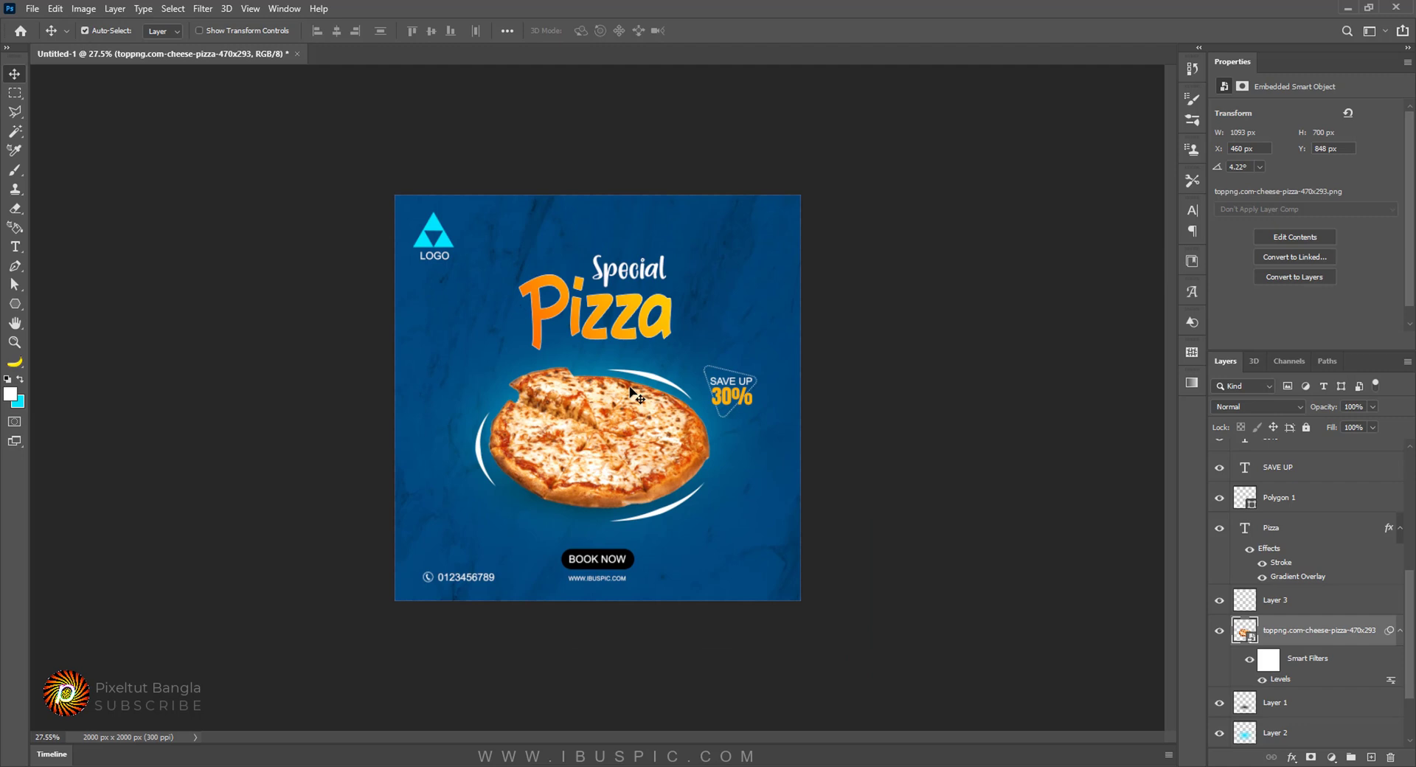
scroll(630, 391, "up", 3)
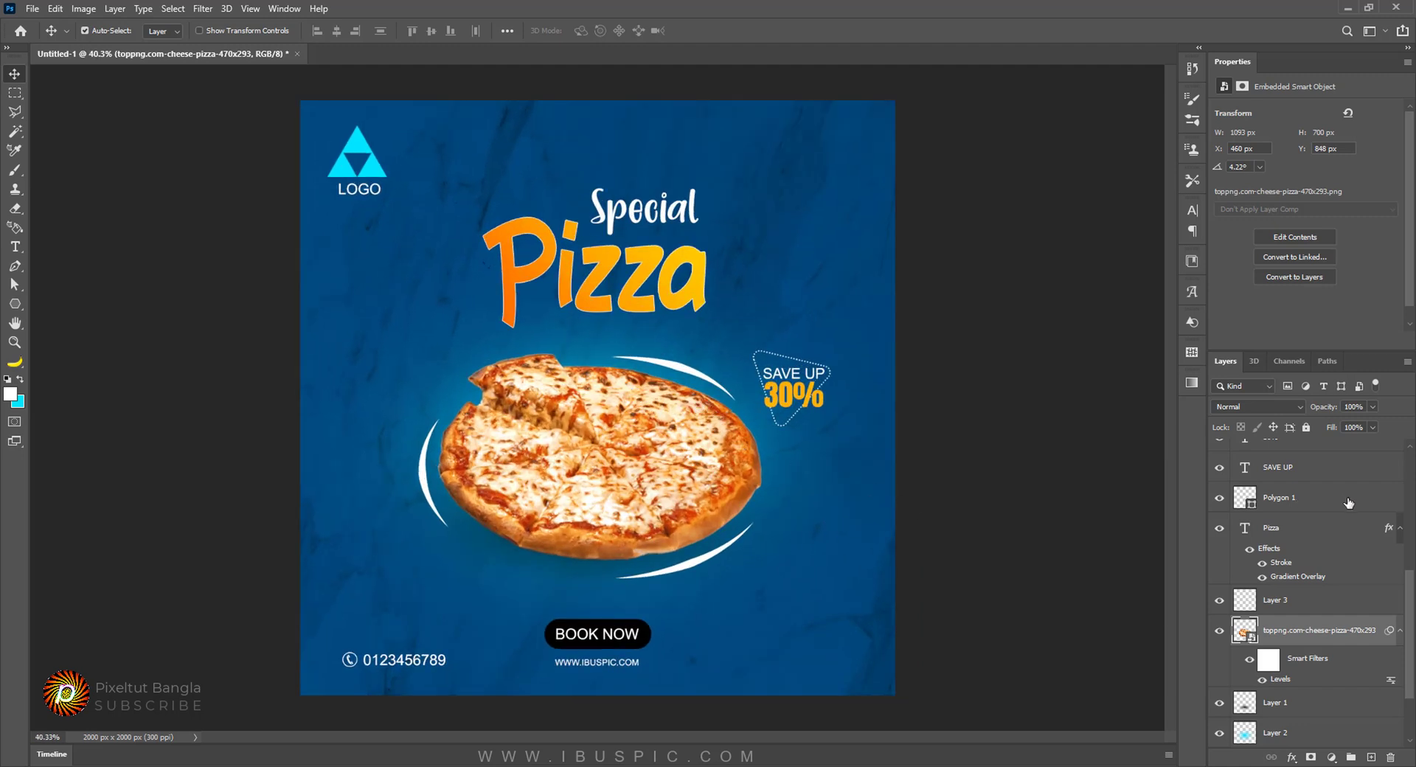
scroll(1298, 494, "up", 5)
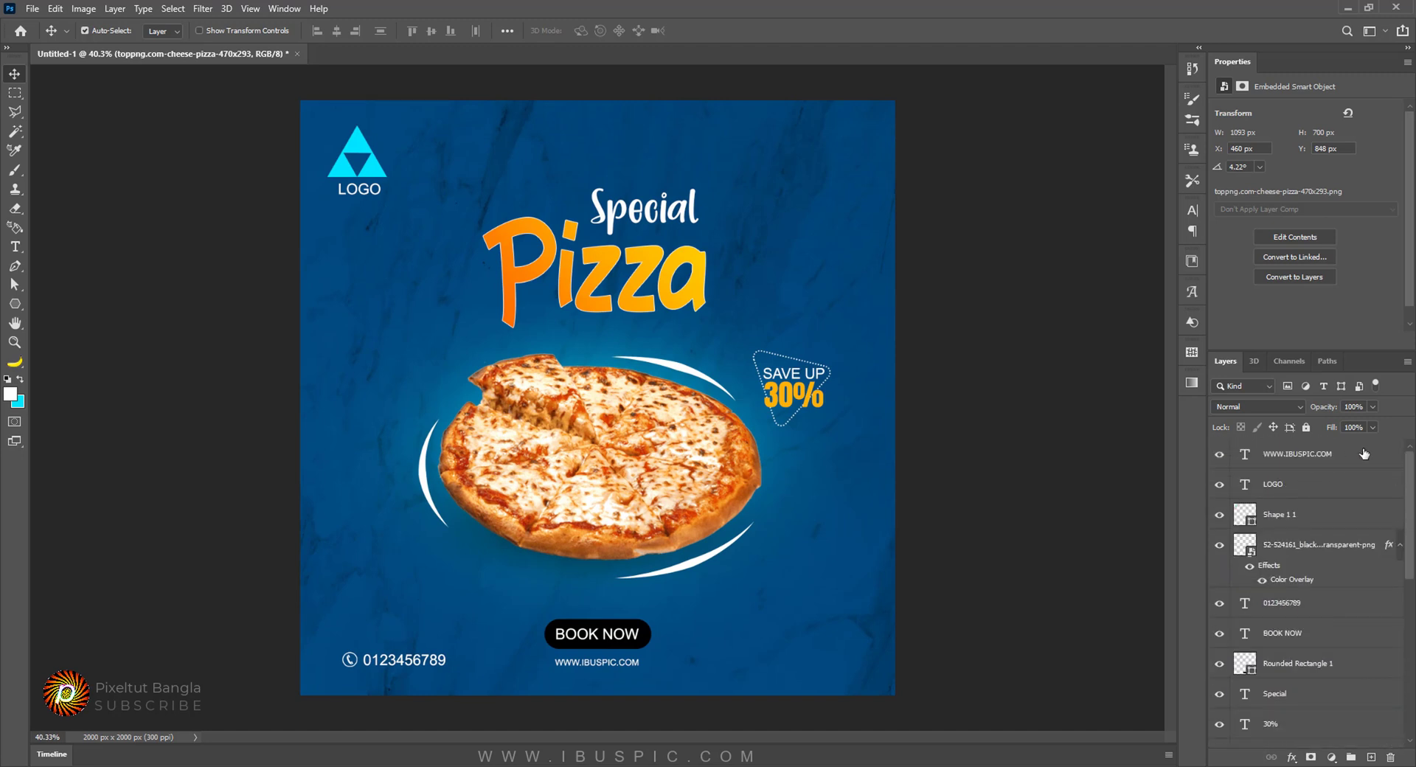
left_click(1318, 454)
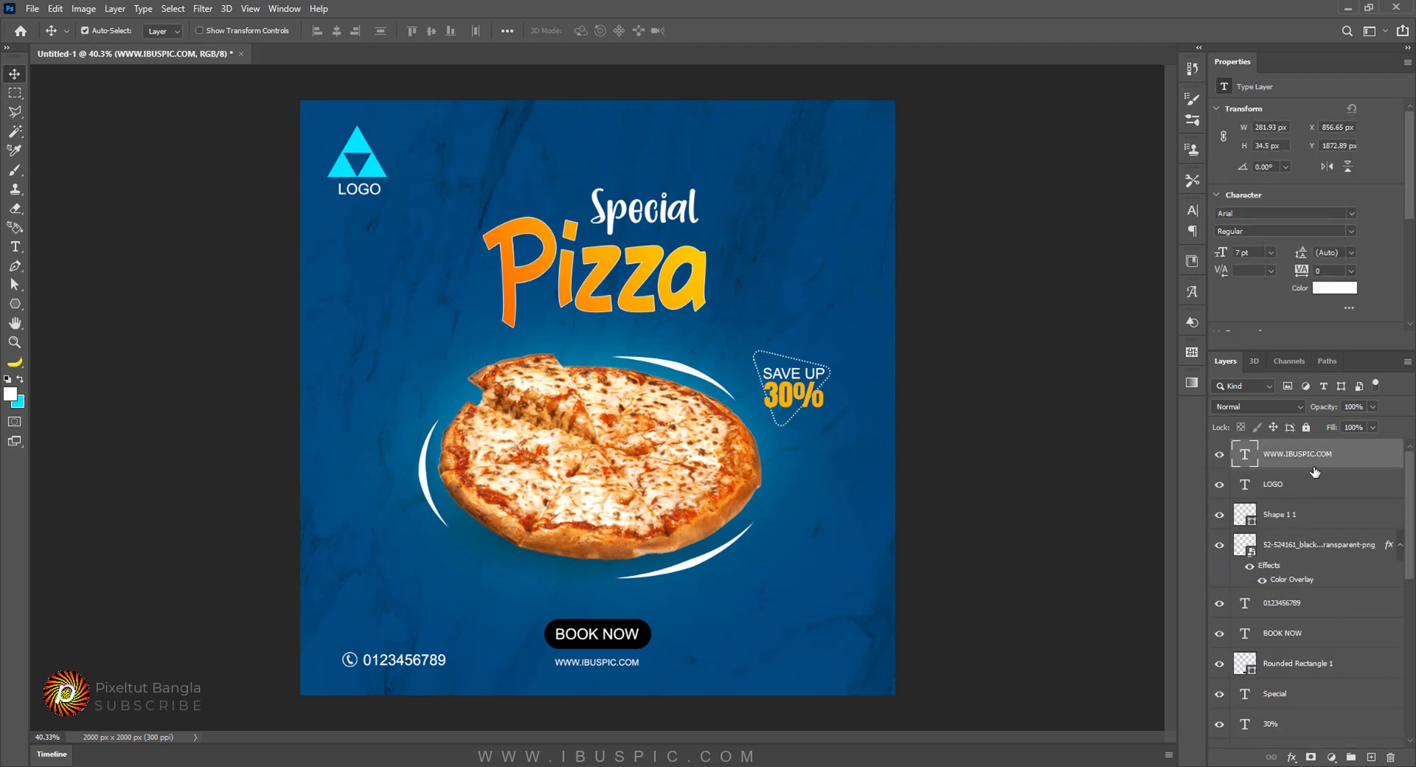
left_click(1371, 757)
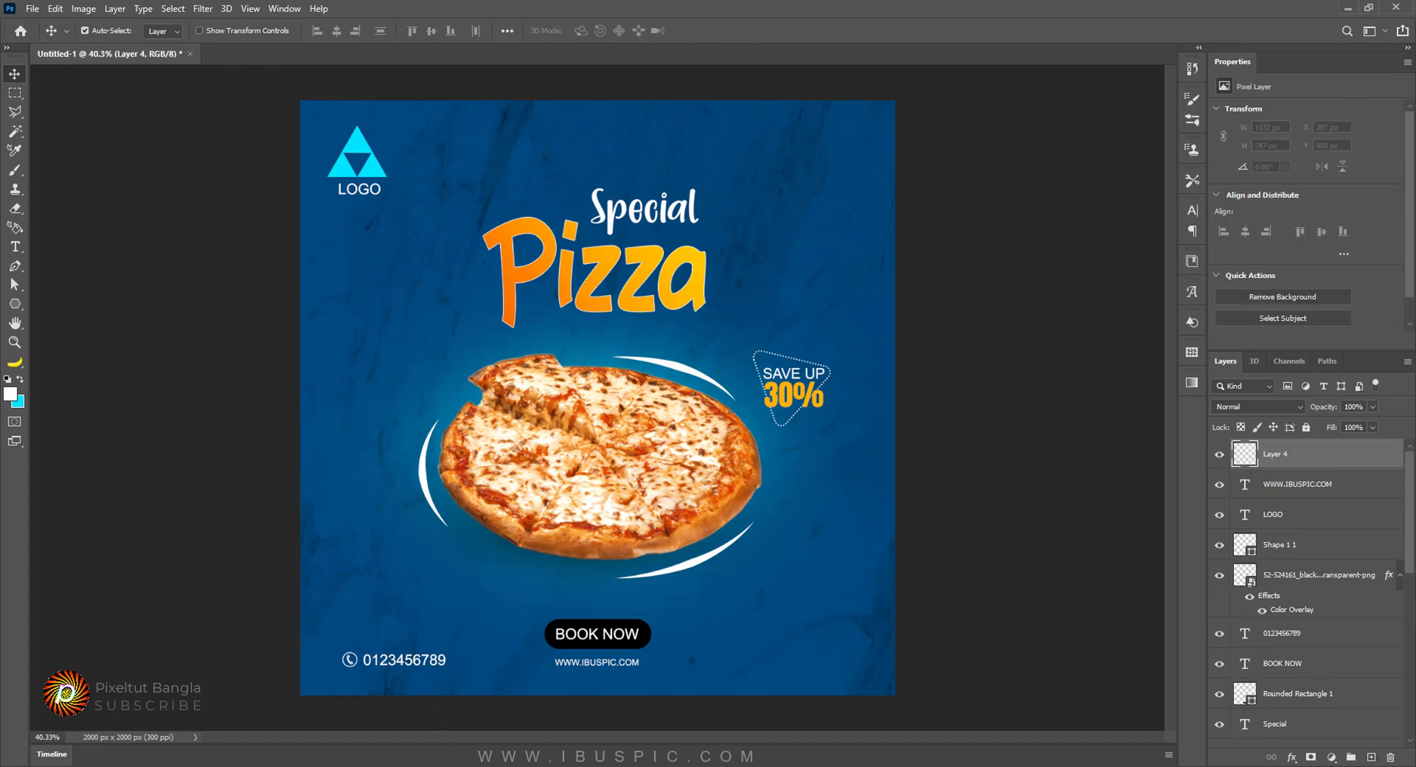
key("alt+Tab")
left_click(1102, 430)
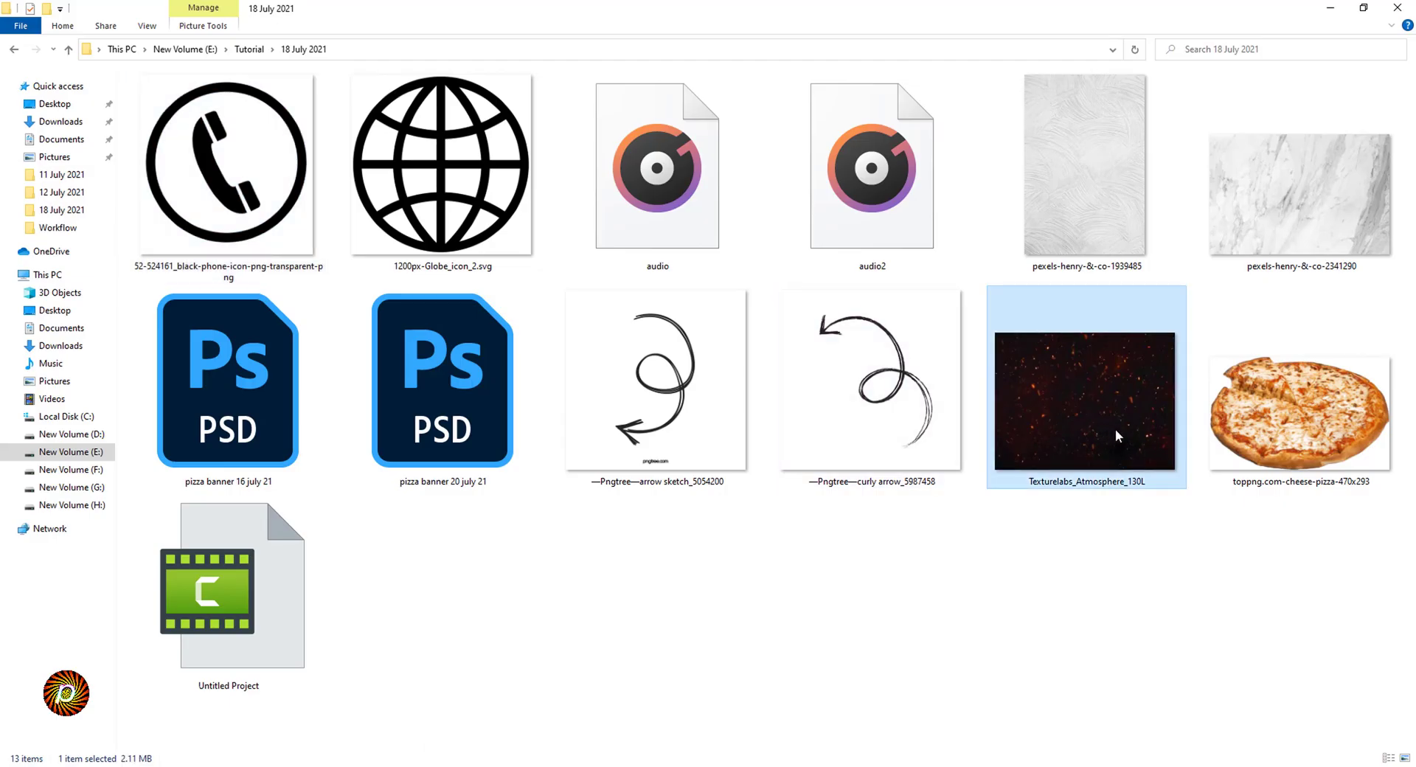
left_click_drag(1115, 428, 612, 384)
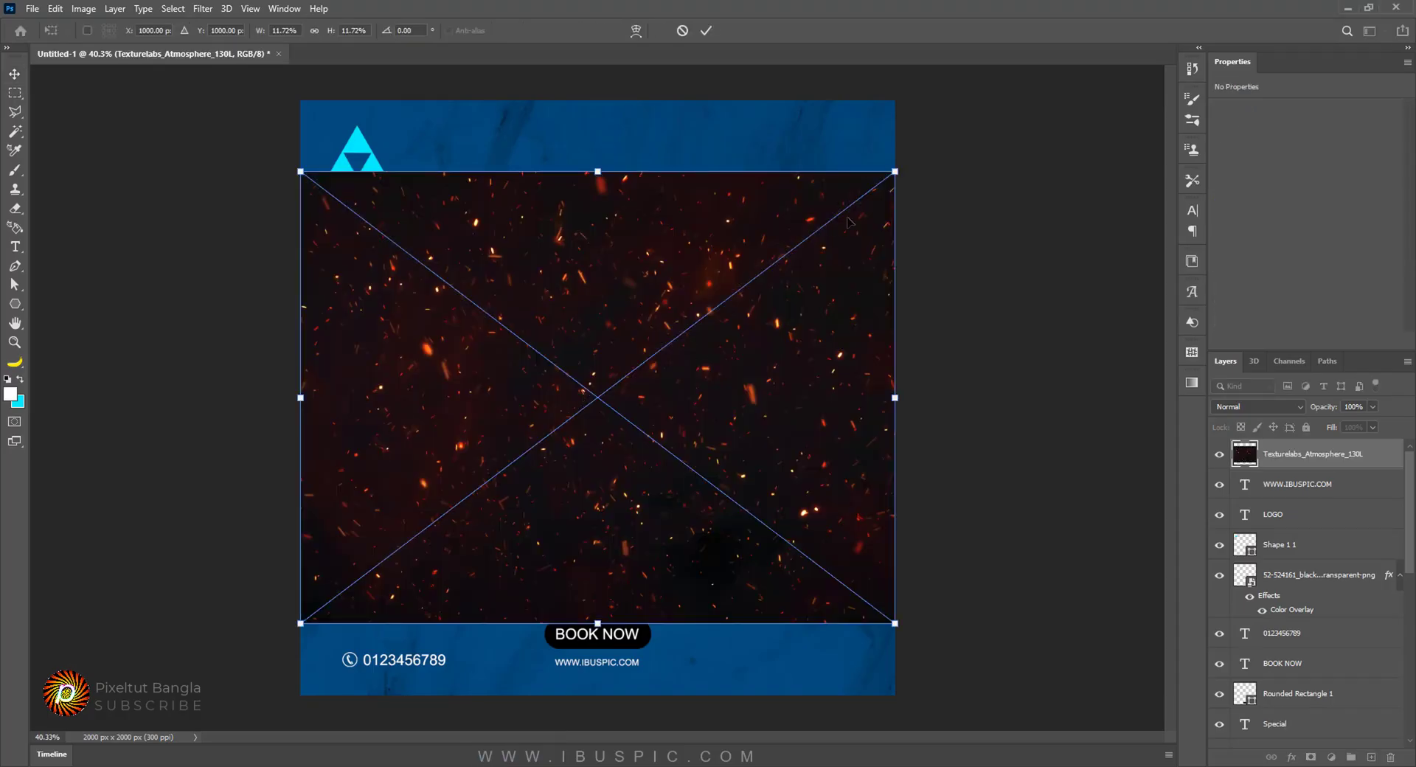
Step: Stretch the placed spark texture vertically to cover the full 2000 x 2000 px canvas and set its blend mode to Screen
left_click_drag(597, 172, 594, 98)
left_click_drag(598, 624, 600, 703)
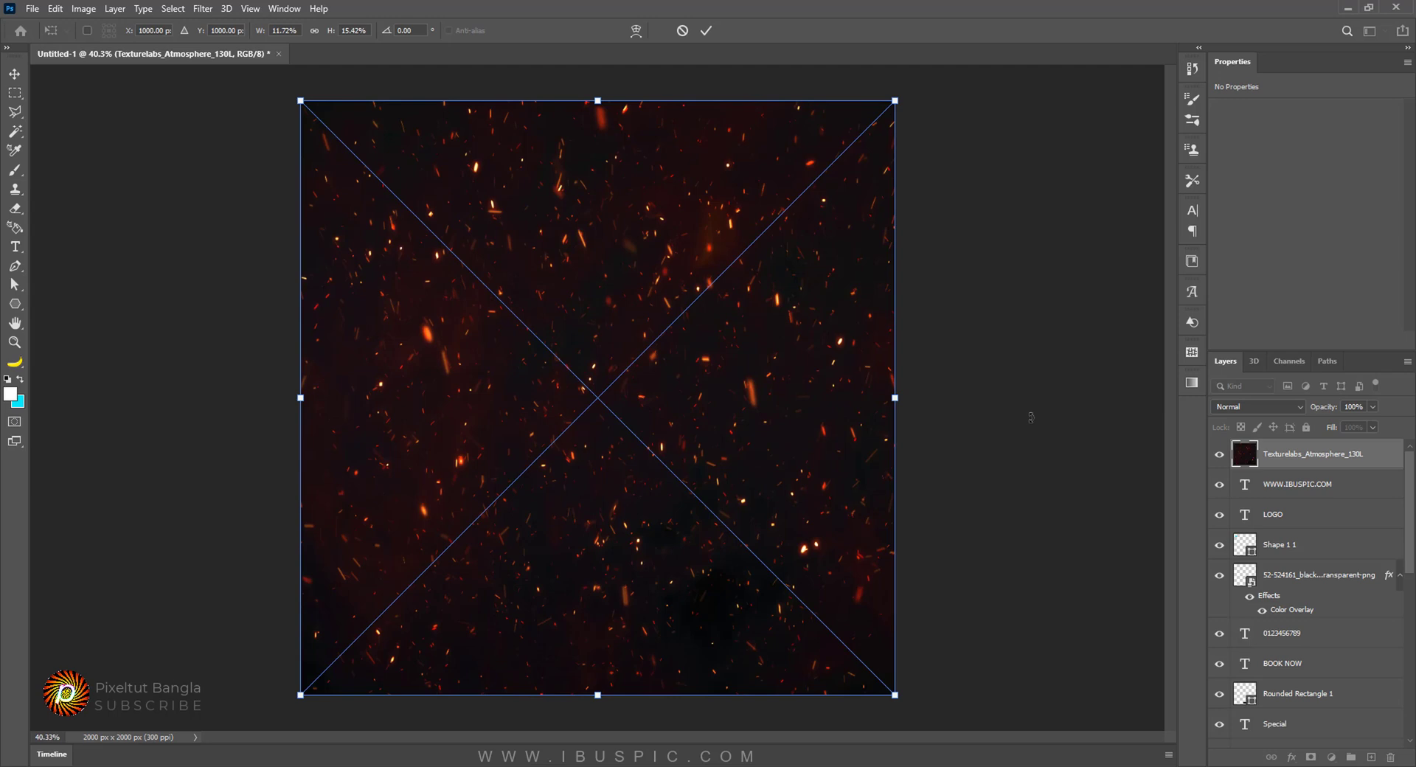
left_click(1274, 405)
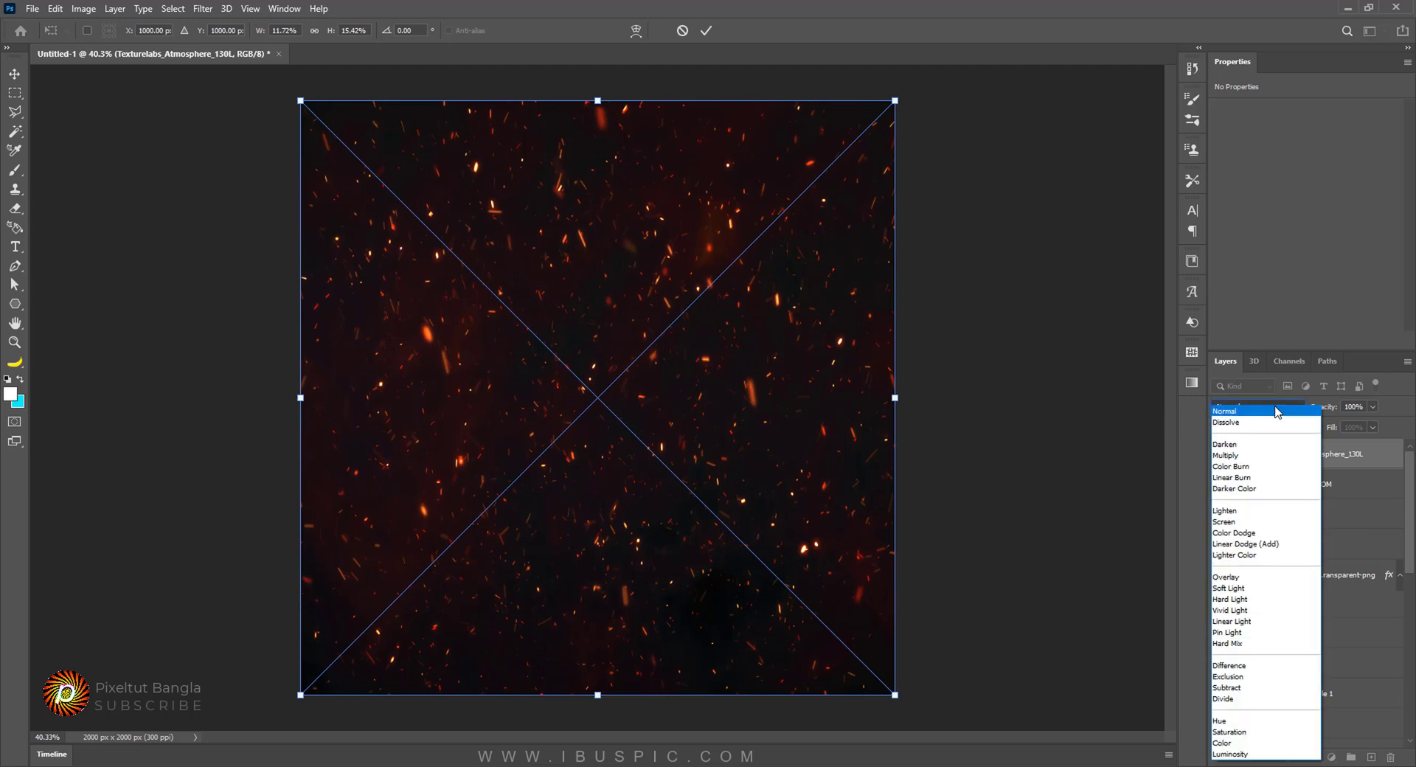
left_click(1243, 521)
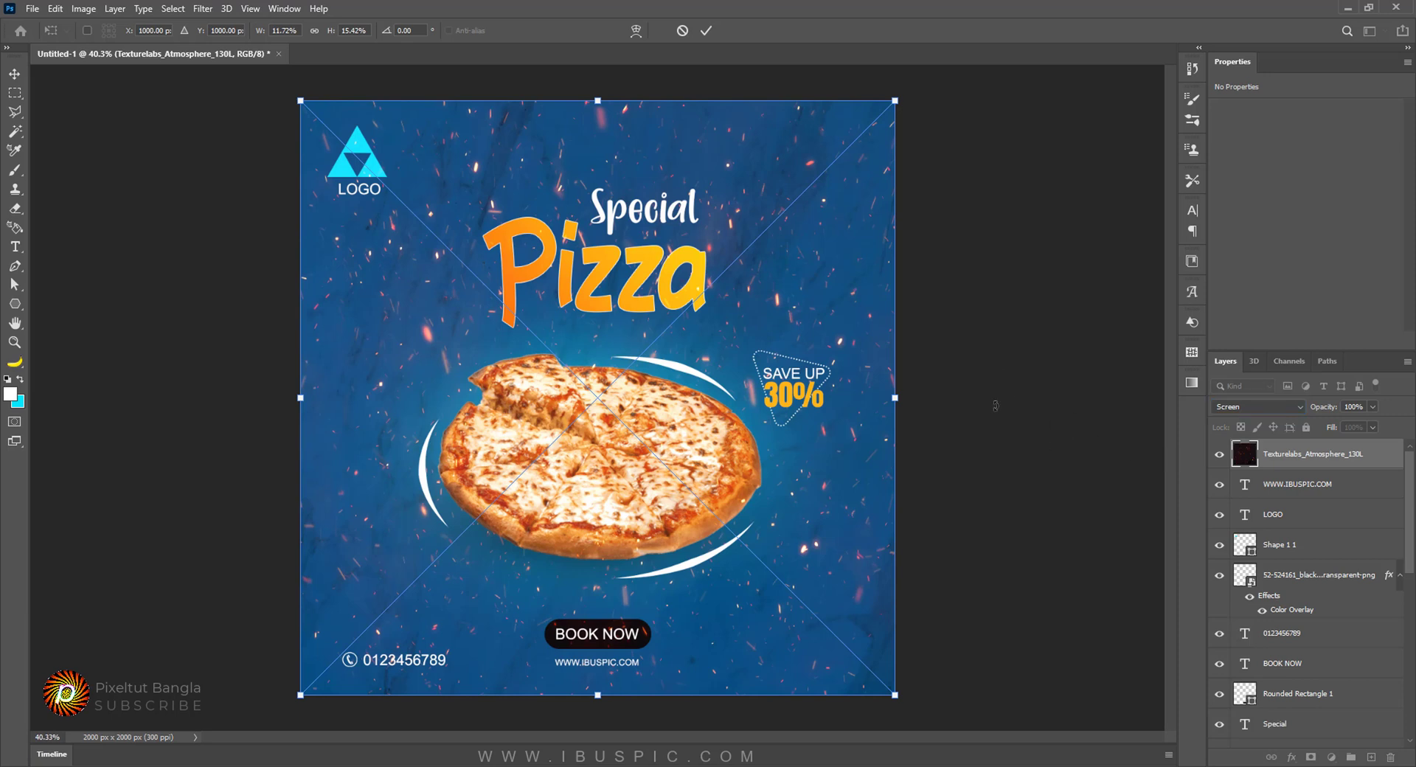
key("Return")
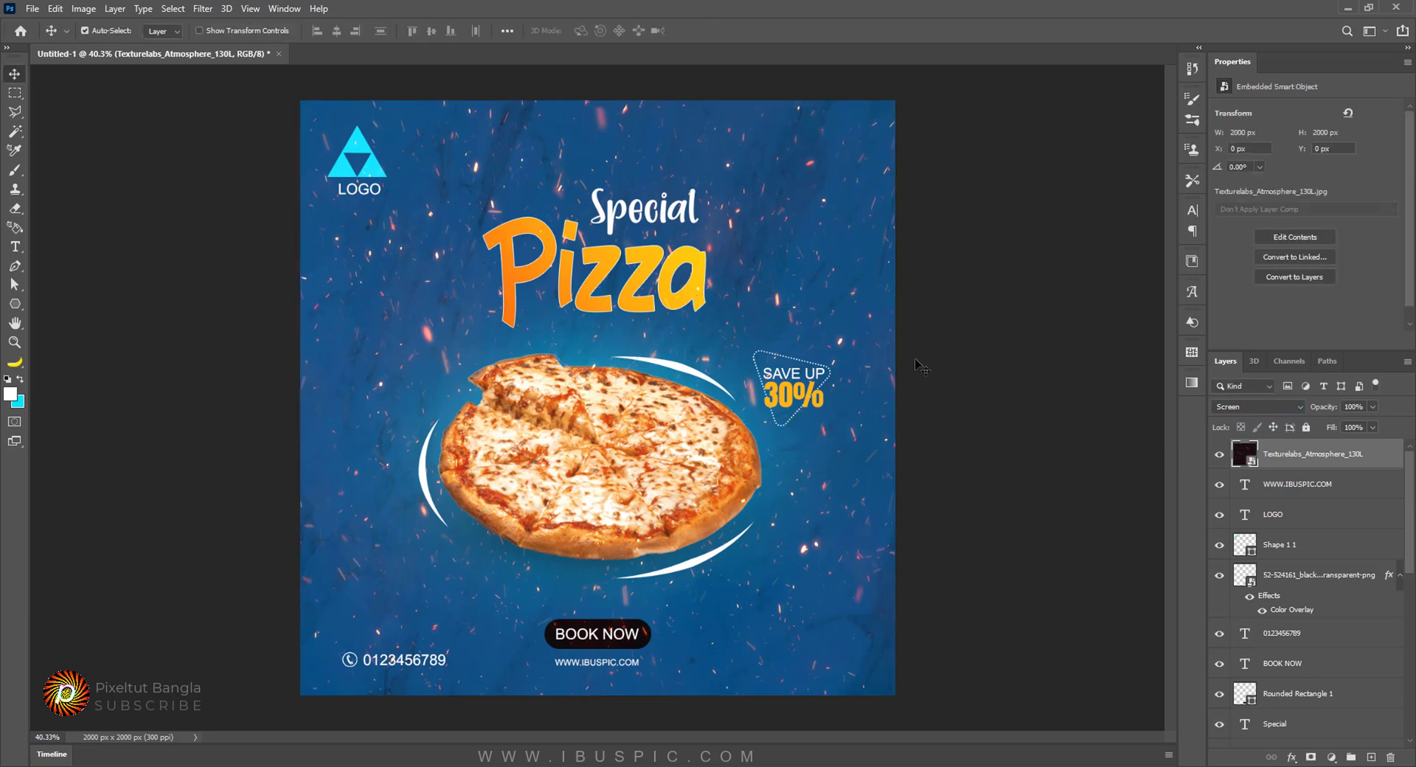
Step: Lower the spark texture layer's opacity to 36% and deselect the layer
key("ctrl+minus")
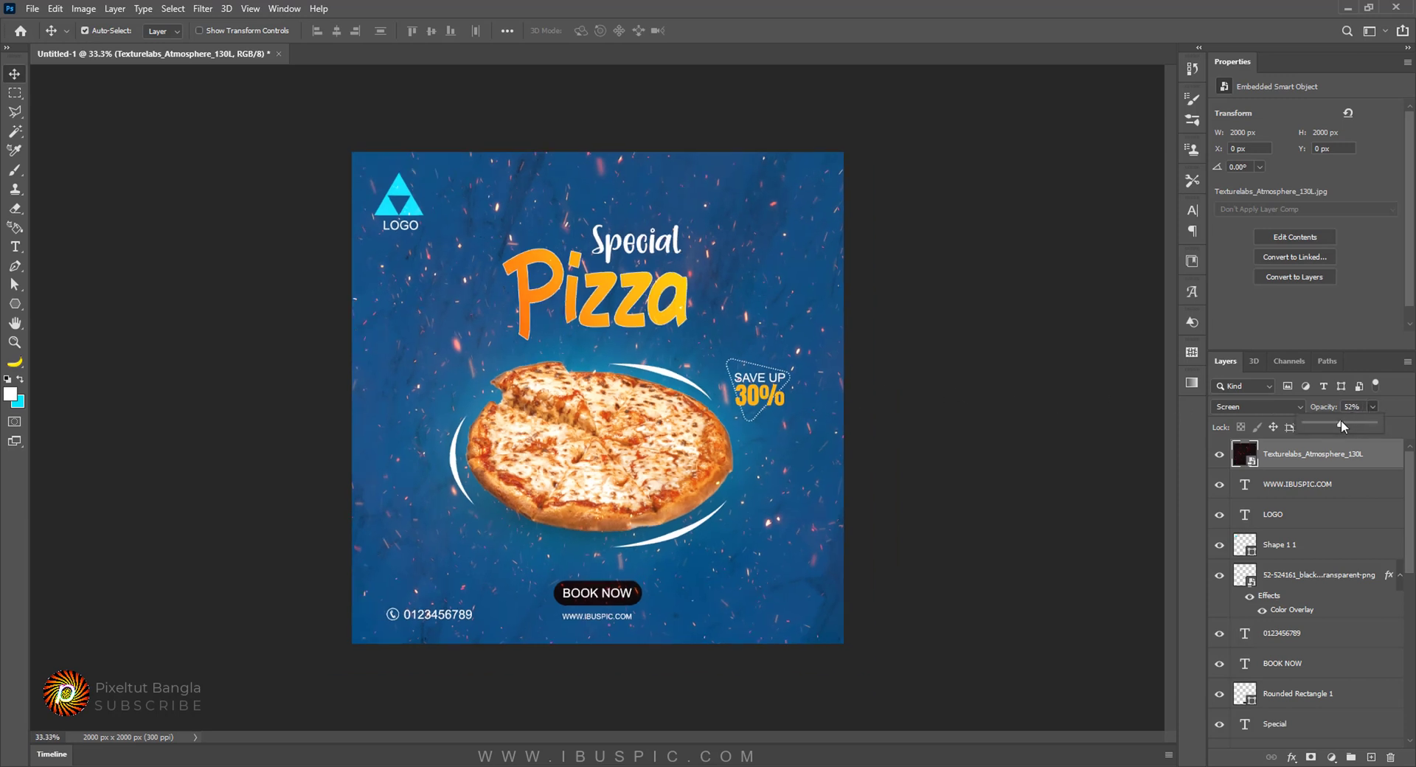
left_click_drag(1331, 422, 1330, 422)
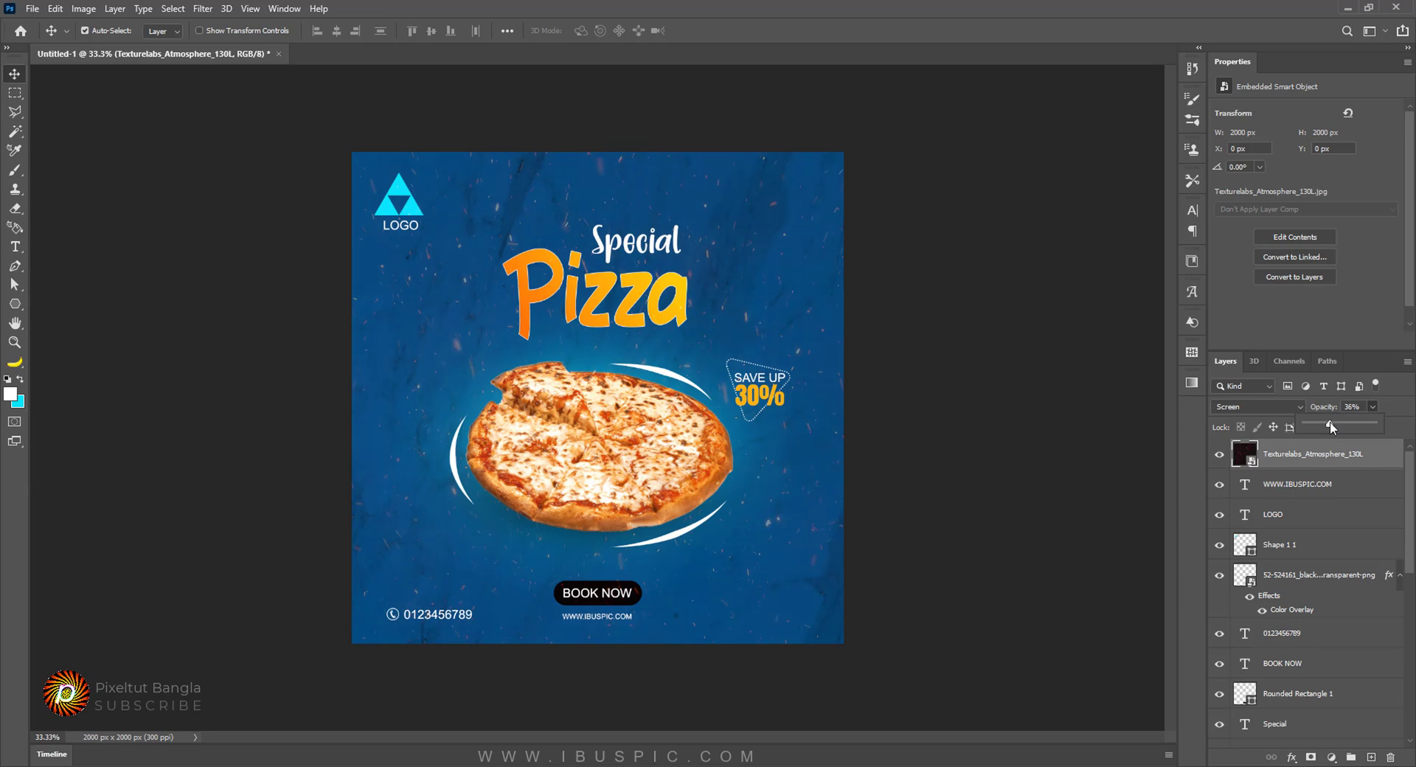
left_click(1058, 403)
scroll(927, 354, "up", 5)
scroll(959, 356, "down", 2)
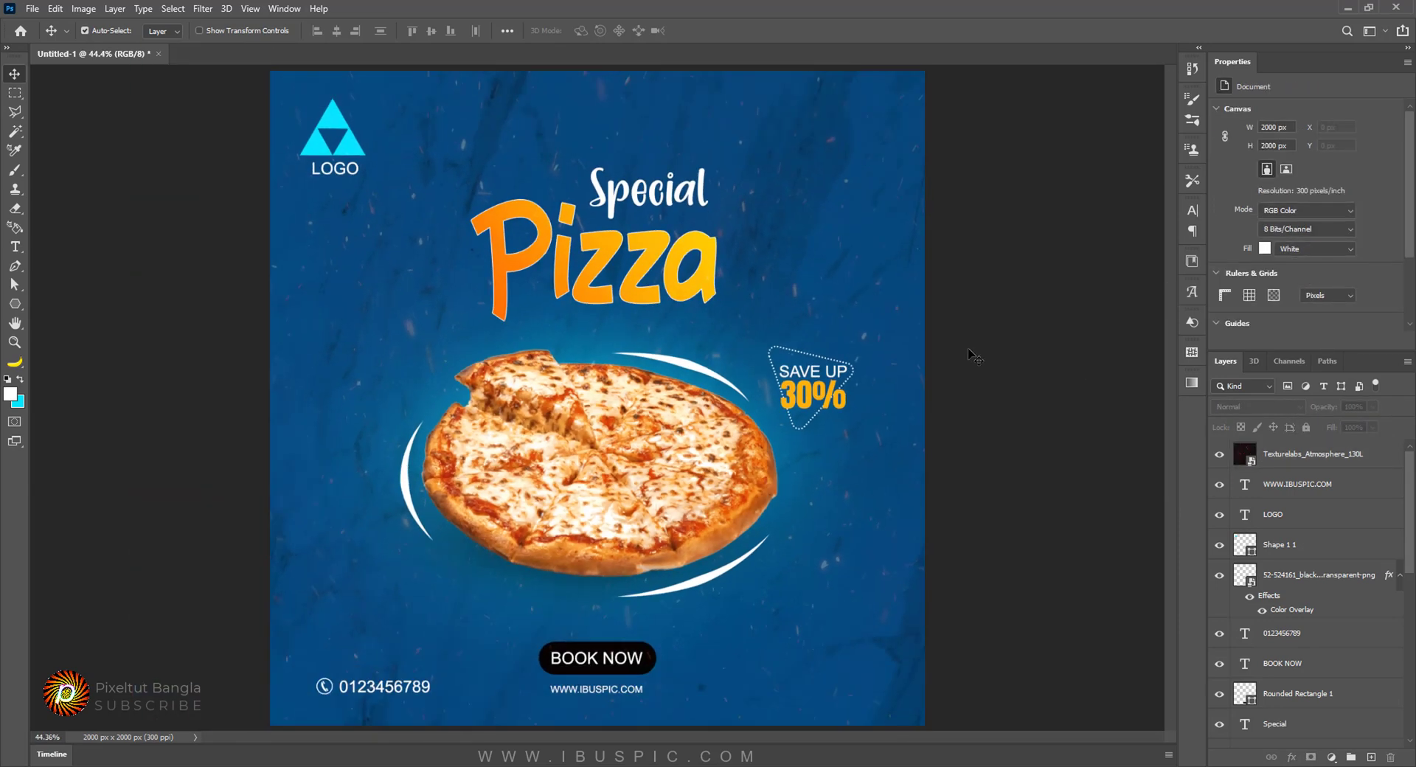